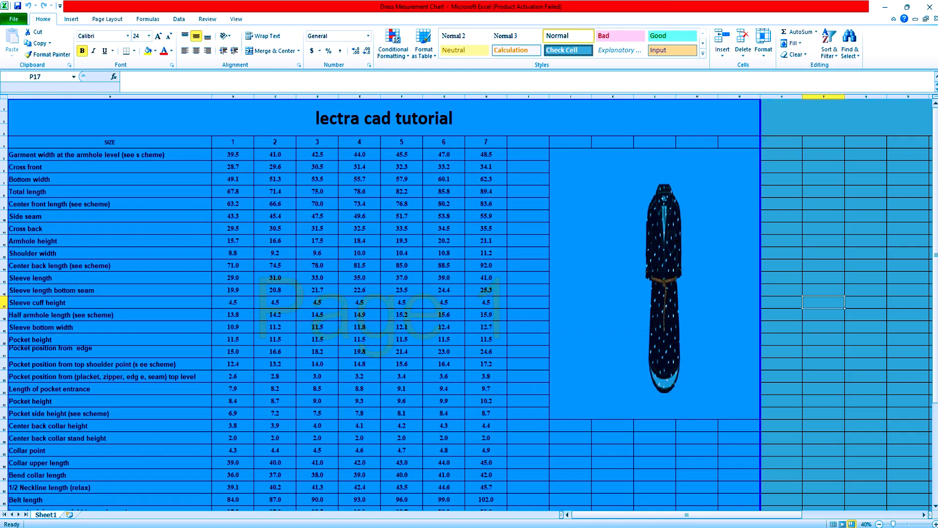
- Close the E: drive window and minimise the measurement chart workbook to reach the desktop
key(alt+Tab)
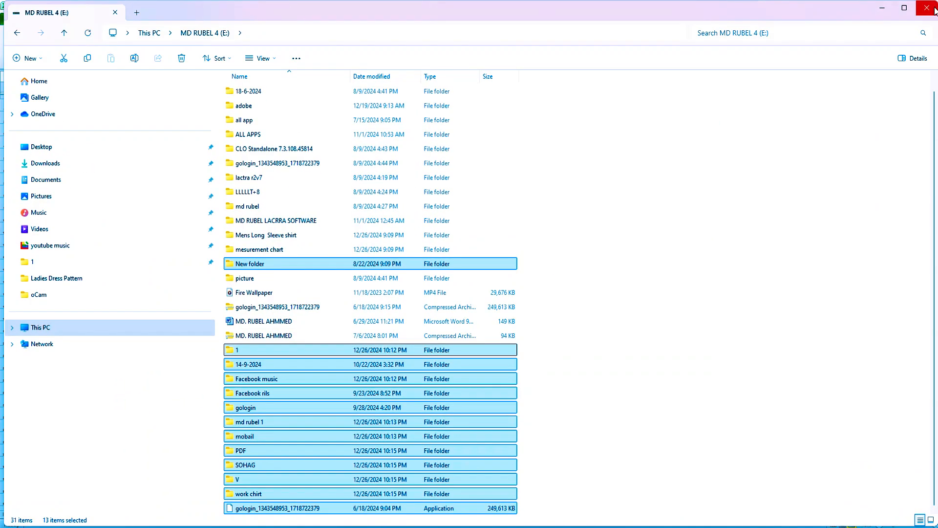
click(927, 8)
click(887, 8)
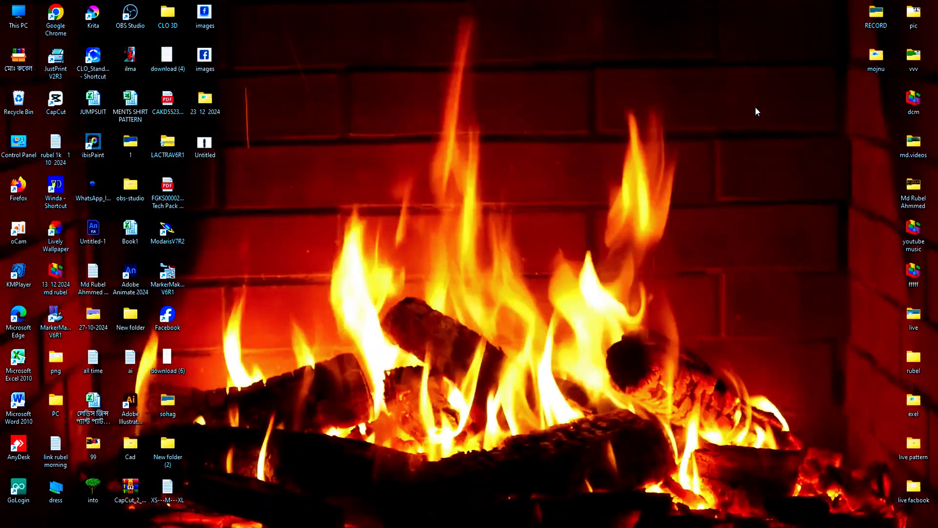
right_click(406, 189)
click(446, 228)
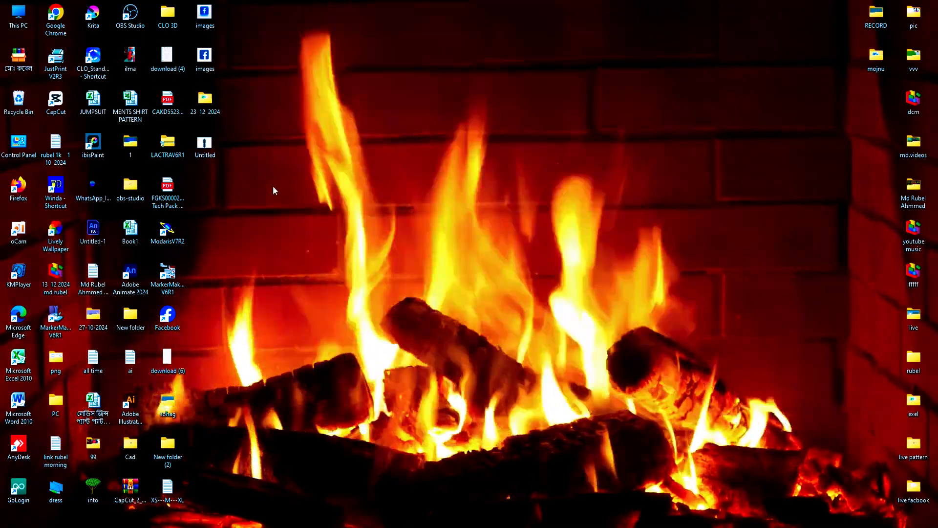
- Open the Ladies Dress Pattern folder on the F: drive
double_click(16, 18)
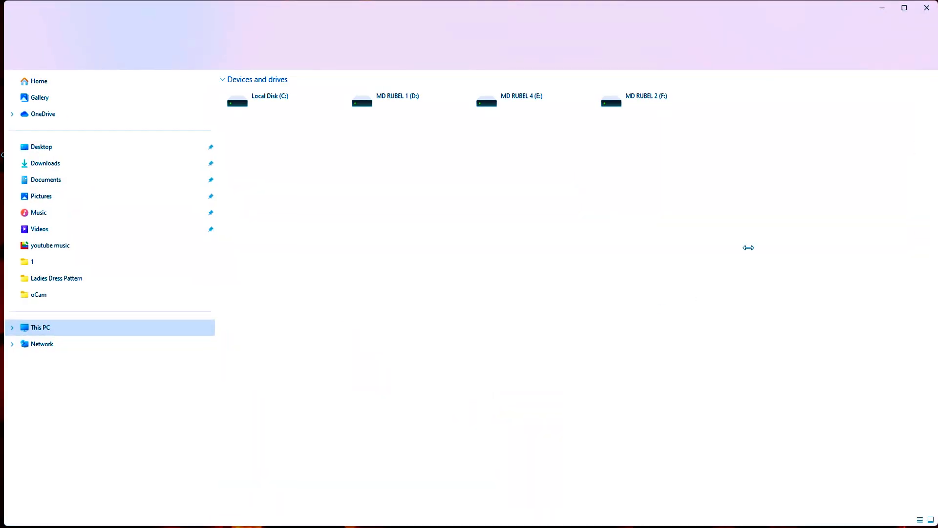
double_click(643, 102)
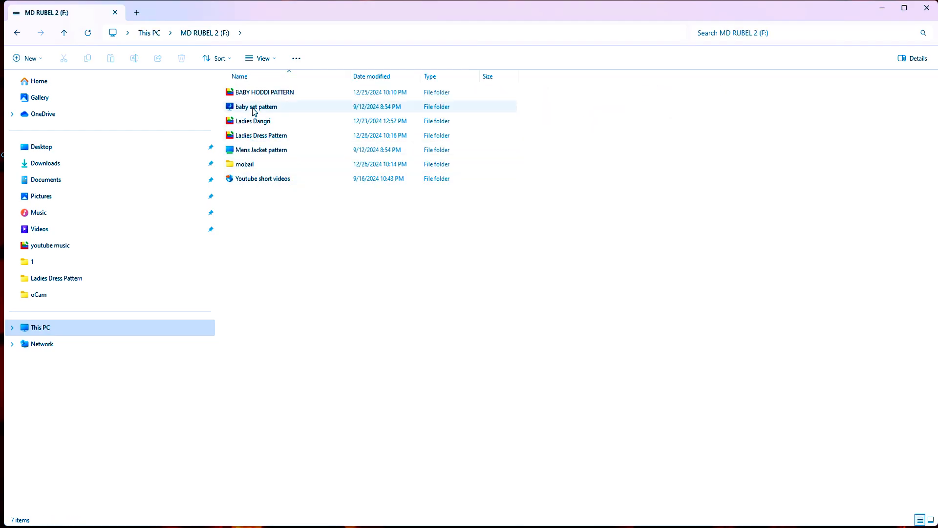
double_click(273, 139)
- Create a new text document in the Ladies Dress Pattern folder, keeping its default name
right_click(299, 181)
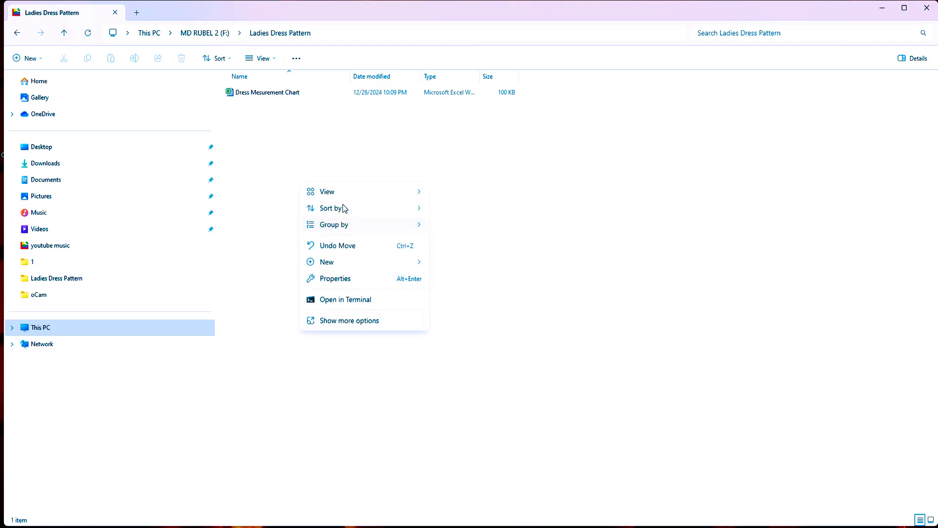
mouse_move(336, 264)
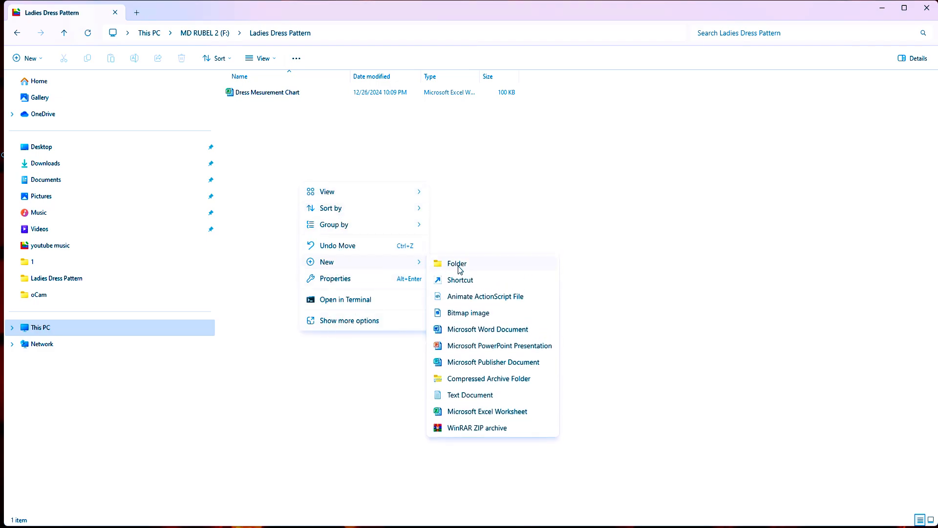
click(469, 395)
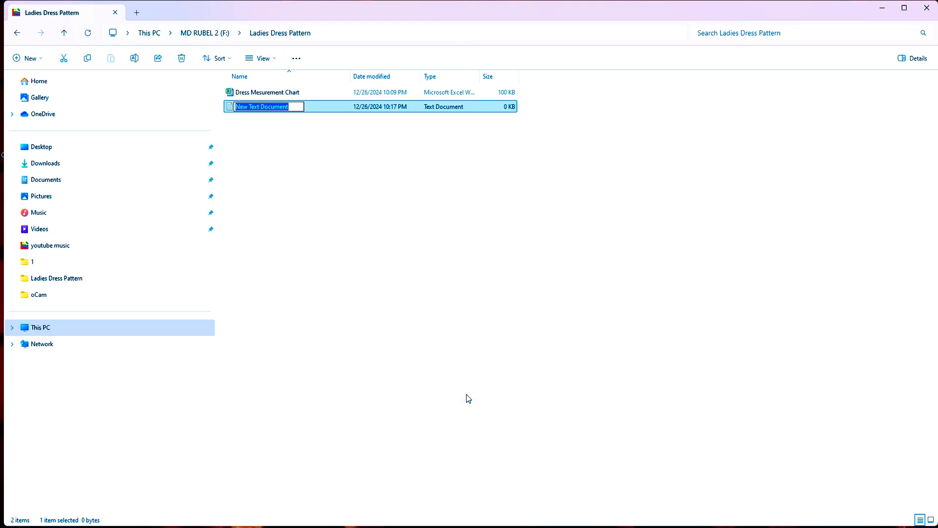
click(408, 310)
click(250, 93)
double_click(251, 92)
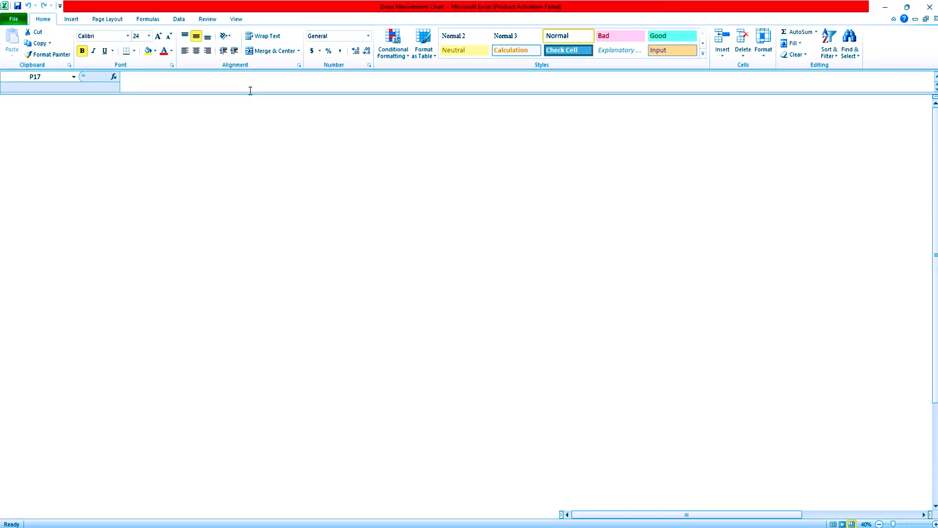
click(930, 7)
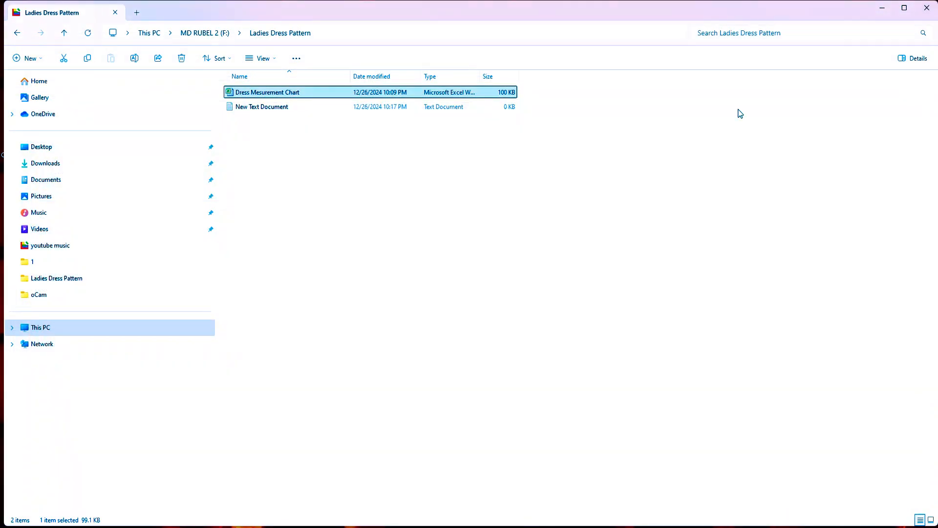
- Open the Dress Mesurement Chart workbook, dismiss the Office activation wizard and bring the sheet into view
double_click(267, 92)
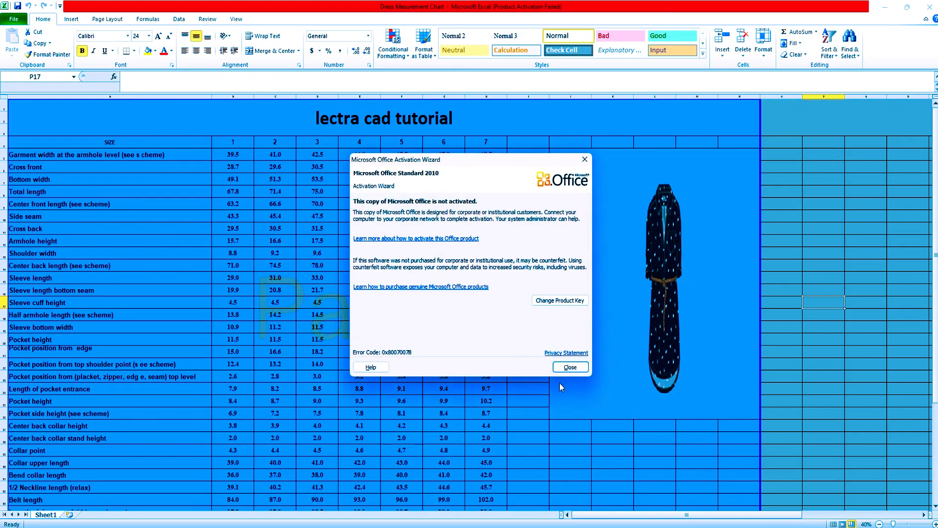
click(569, 371)
click(929, 6)
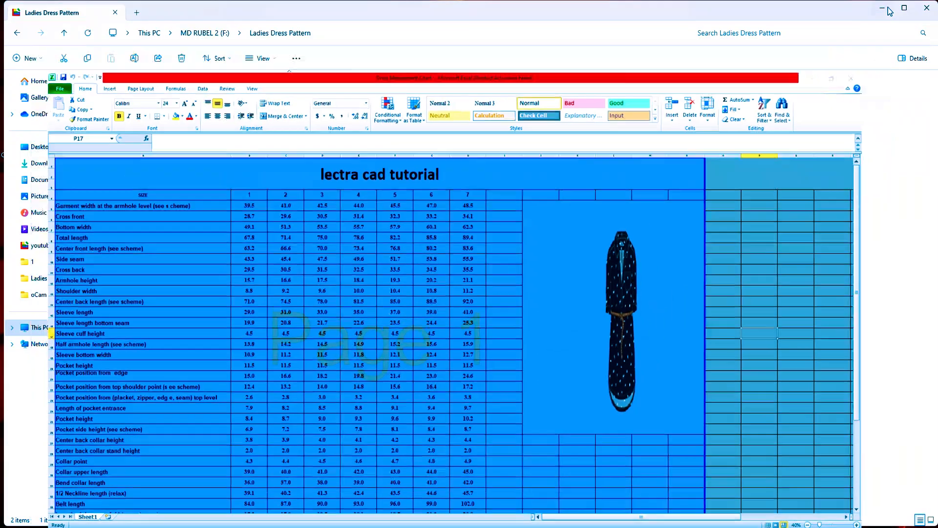
click(247, 526)
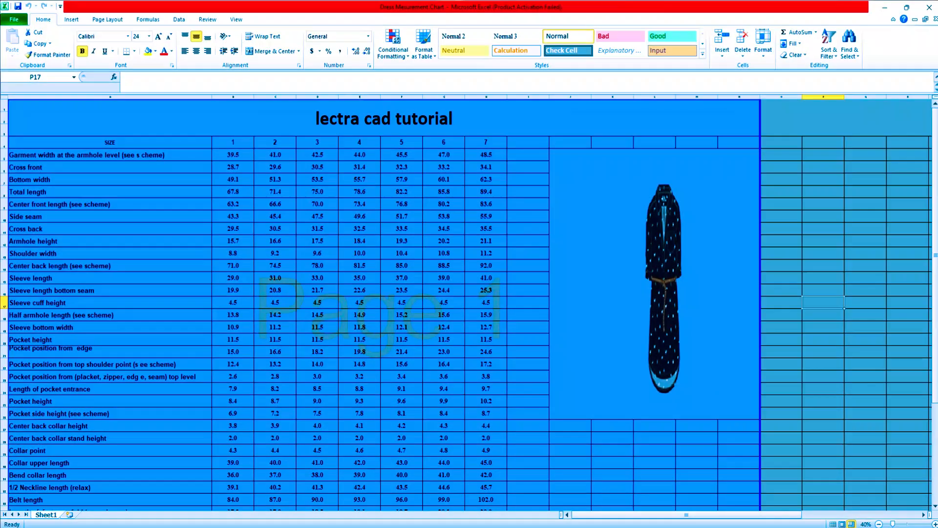
- Highlight the entire size 4 column of the measurement chart with yellow fill and save the workbook
click(806, 214)
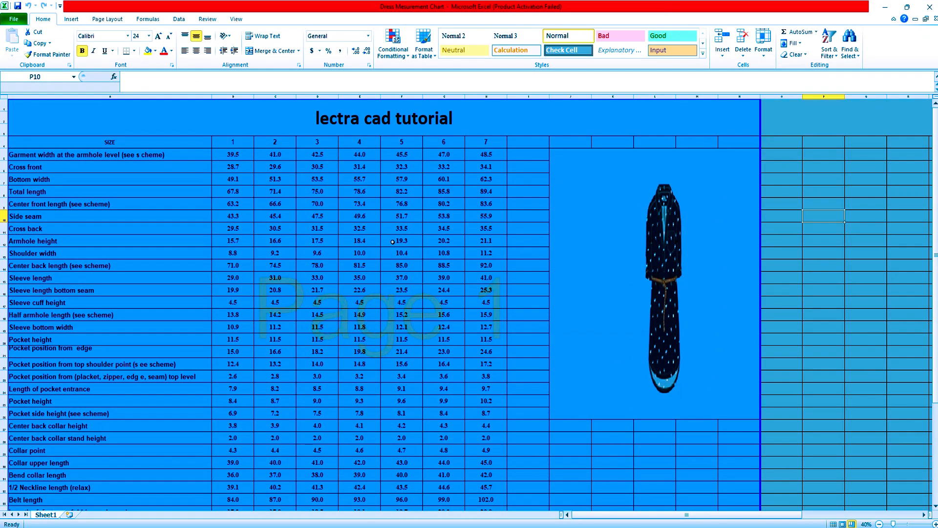
click(361, 141)
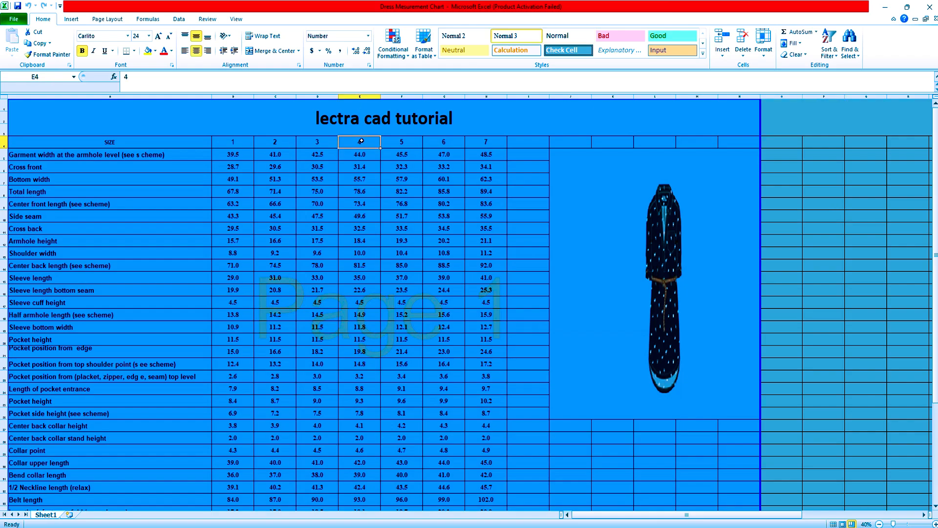
click(361, 95)
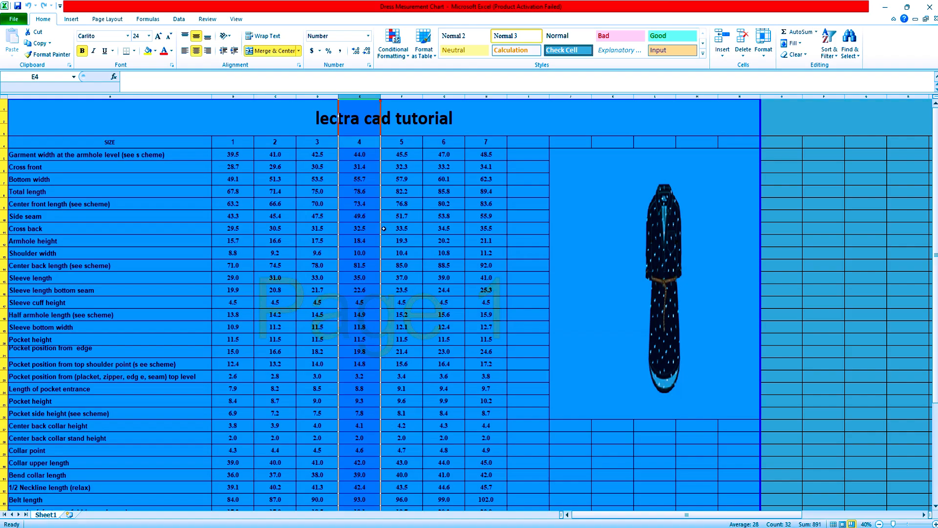
click(148, 50)
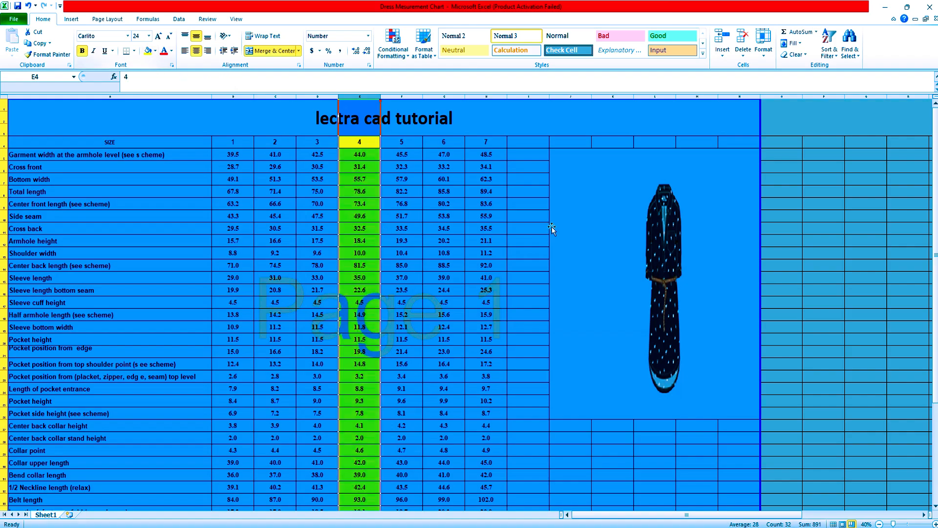
click(763, 241)
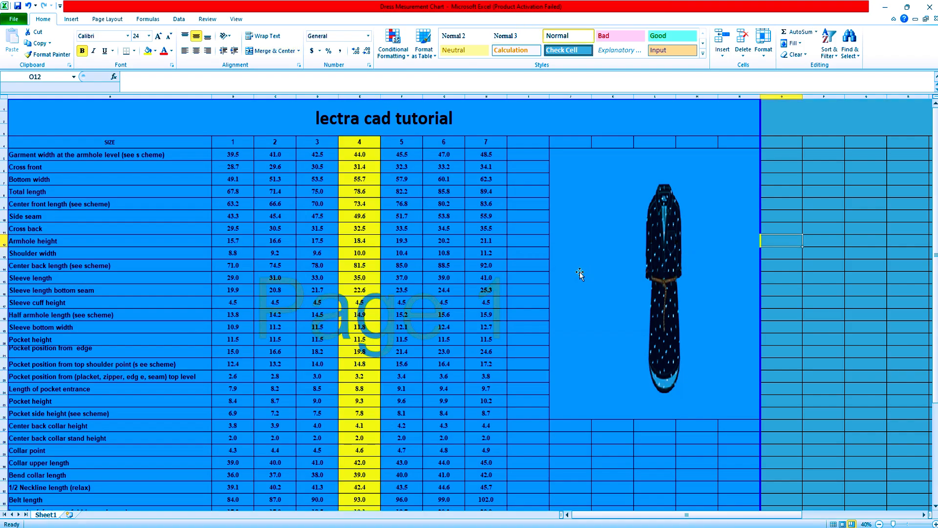
click(17, 7)
- Switch back to the Ladies Dress Pattern folder and rename the new text document as 1--4--7
mouse_move(364, 525)
click(364, 486)
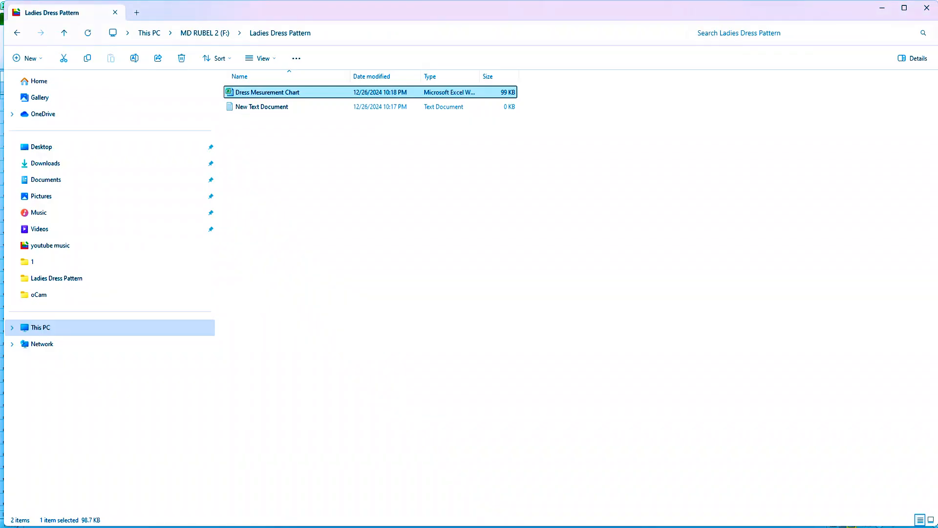
right_click(288, 108)
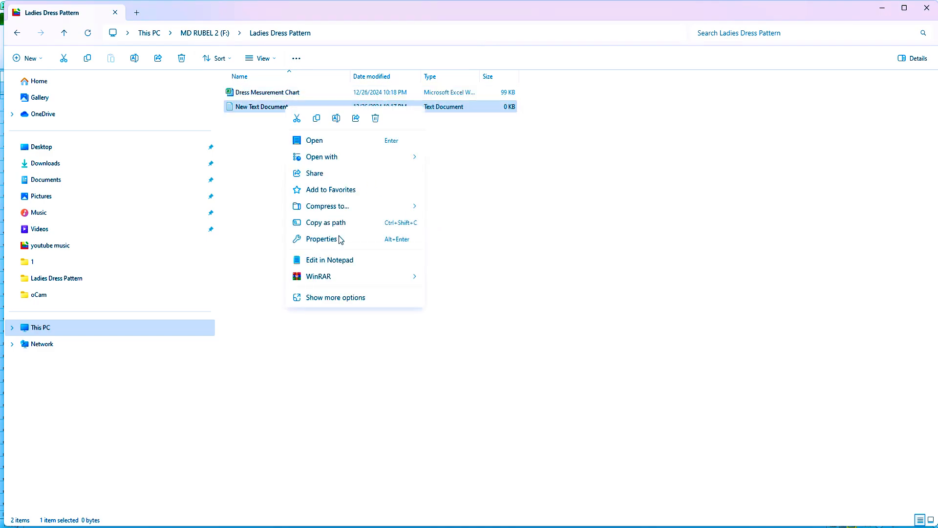
click(332, 298)
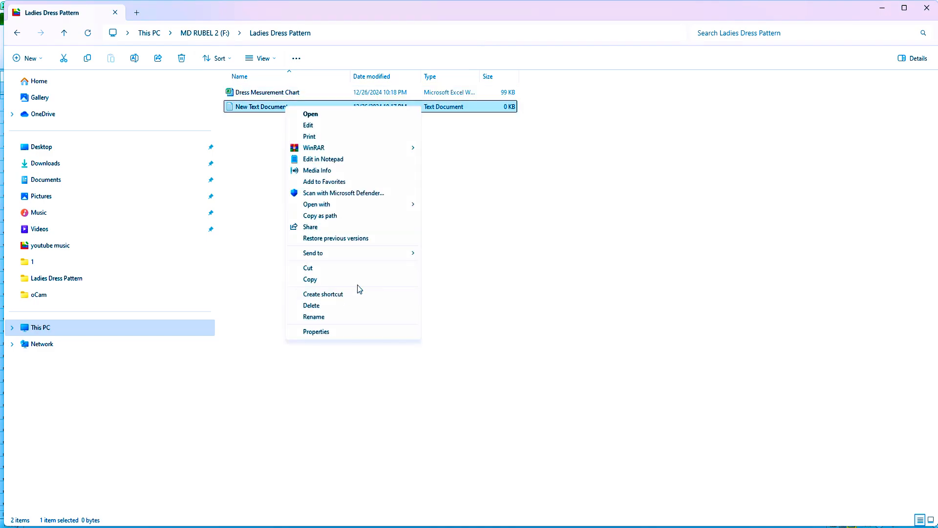
click(324, 320)
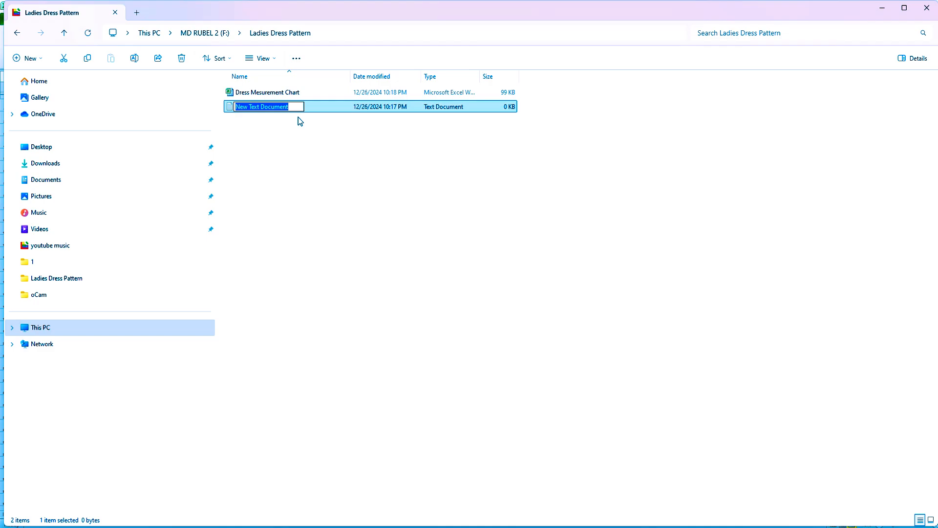
key(BackSpace)
text(1--)
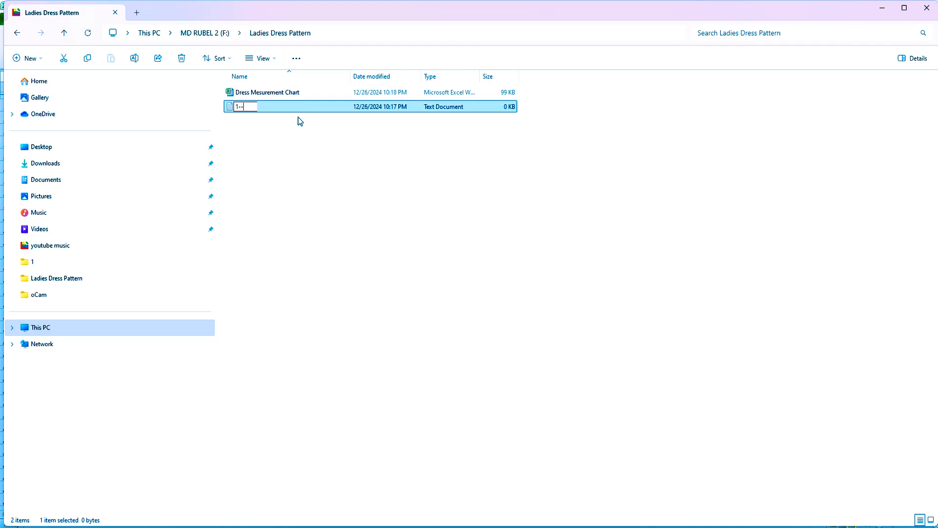
text(4--7)
key(Return)
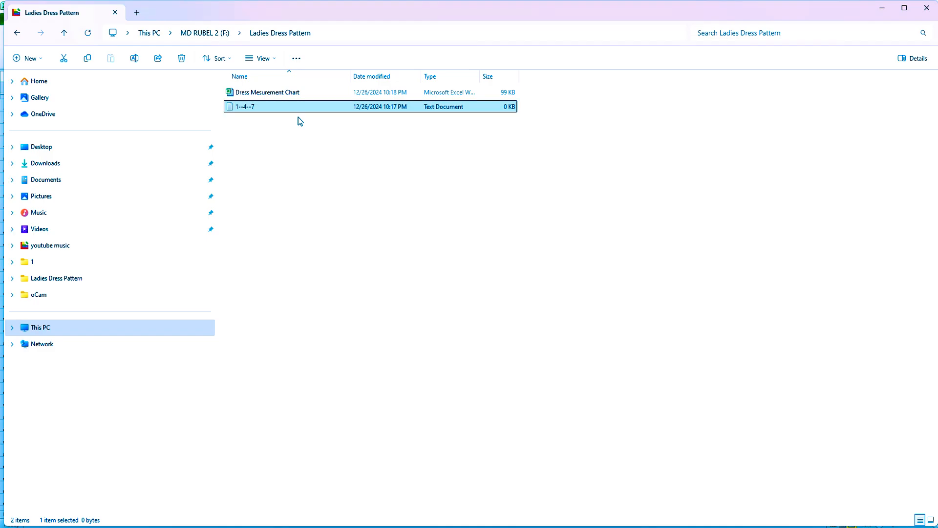
- Open the 1--4--7 text file and enter alpha, 1, 2, 3, *4, 5, 6 and 7, each on its own line
double_click(271, 108)
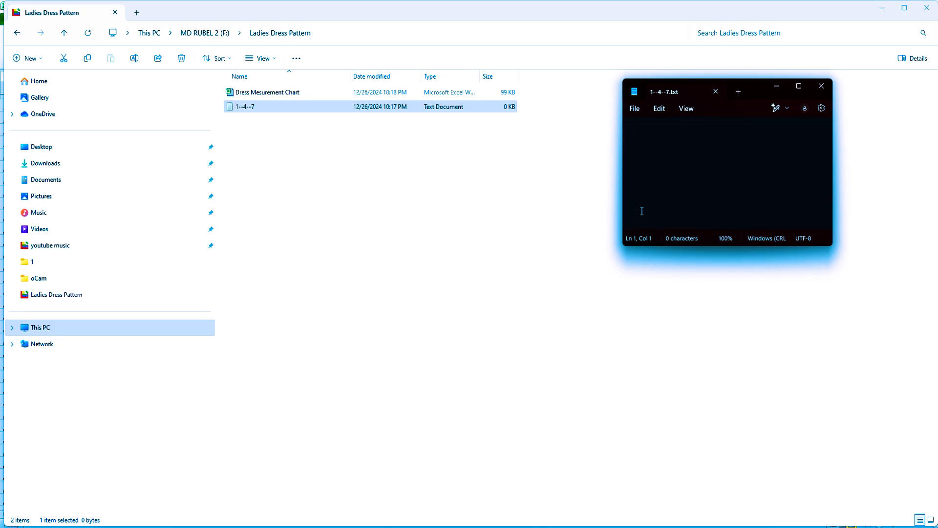
text(alp)
text(ha )
text(1)
key(Return)
text(2)
key(Return)
text(3)
key(Return)
text(*4 )
text(5)
key(Return)
text(7)
drag(749, 86, 523, 185)
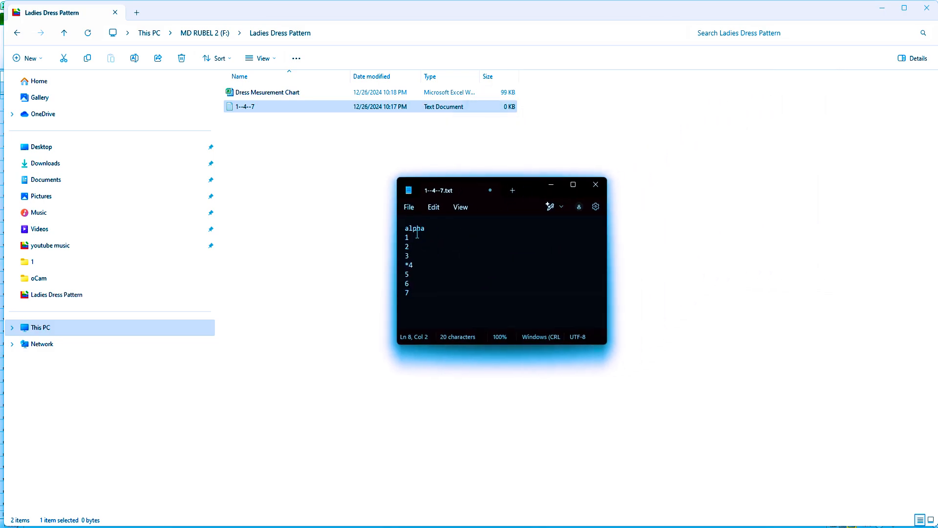
- Save the size list in the 1--4--7 text file and close Notepad
click(410, 207)
click(414, 276)
click(408, 207)
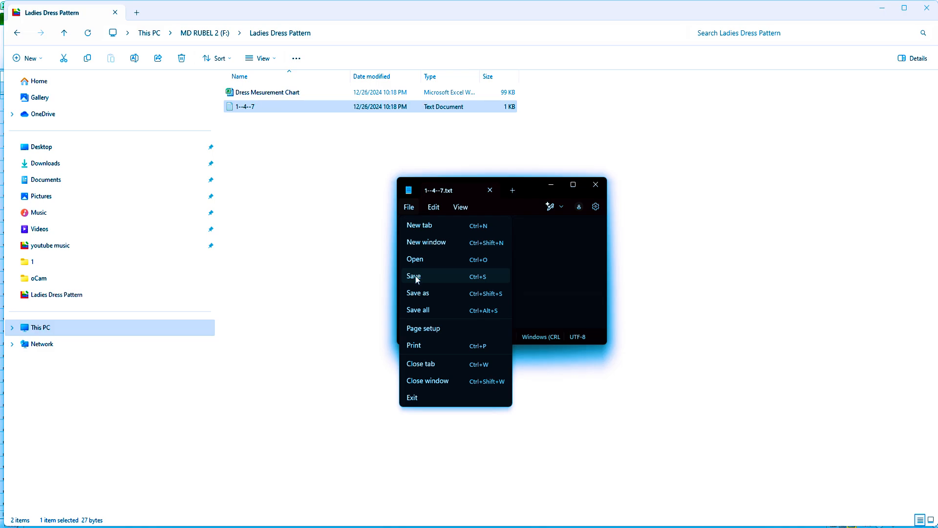
click(416, 275)
click(596, 184)
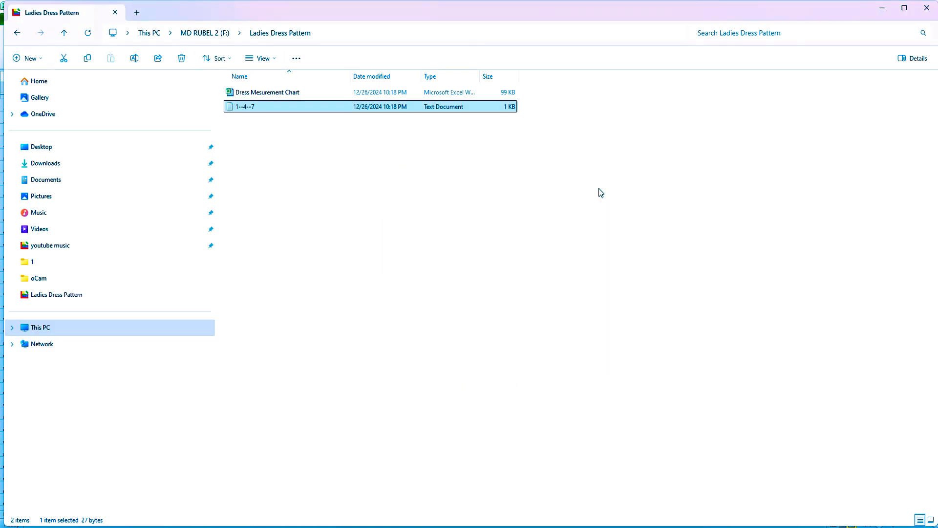
- Close the Ladies Dress Pattern folder window and minimise the workbook to return to a refreshed desktop
click(933, 5)
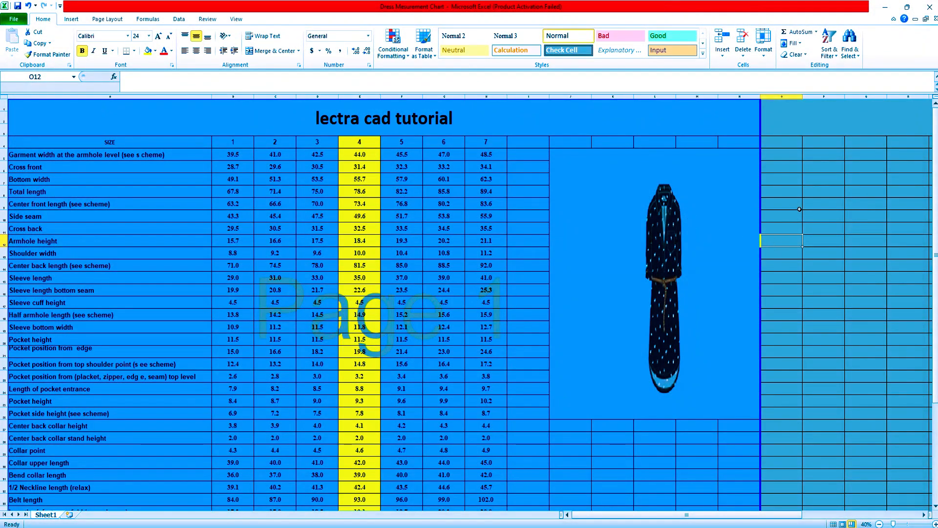
click(885, 6)
right_click(414, 208)
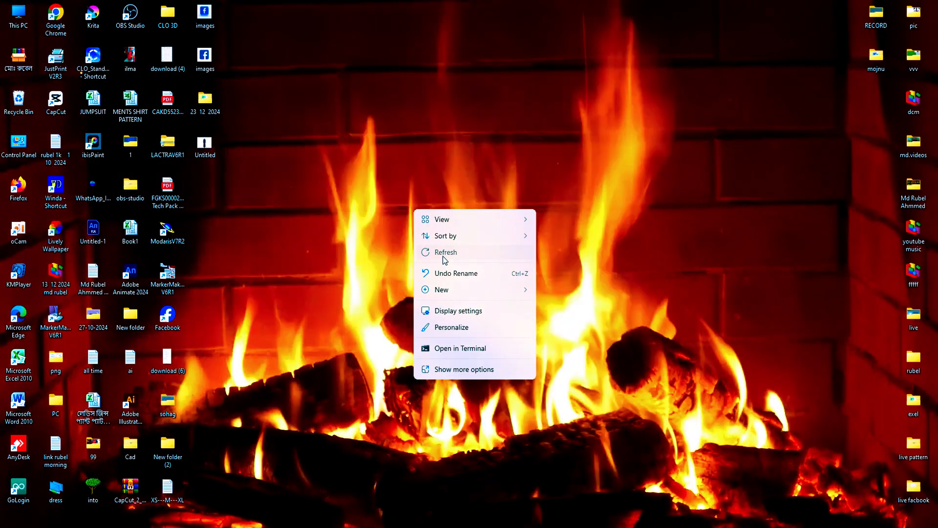
click(440, 252)
right_click(408, 202)
click(439, 248)
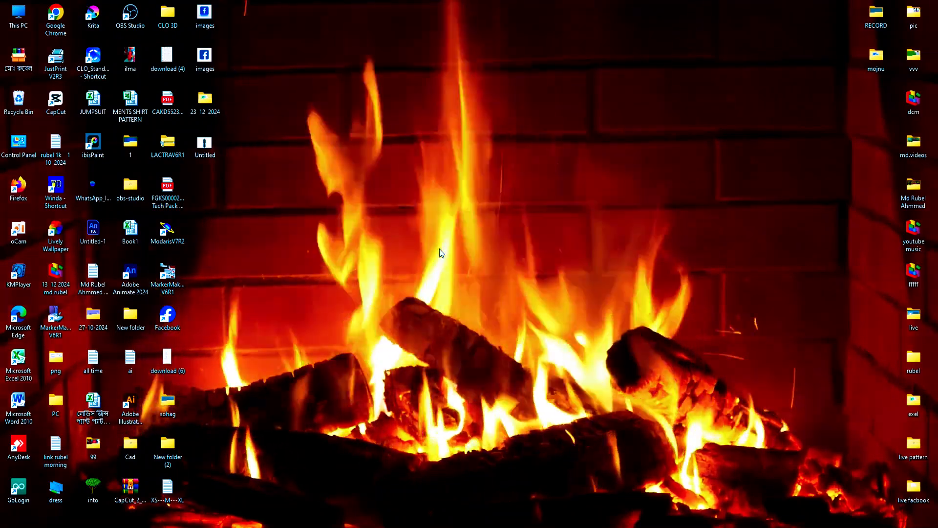
- Launch ModarisV7R2 and create a new model named "ladies dress"
double_click(168, 239)
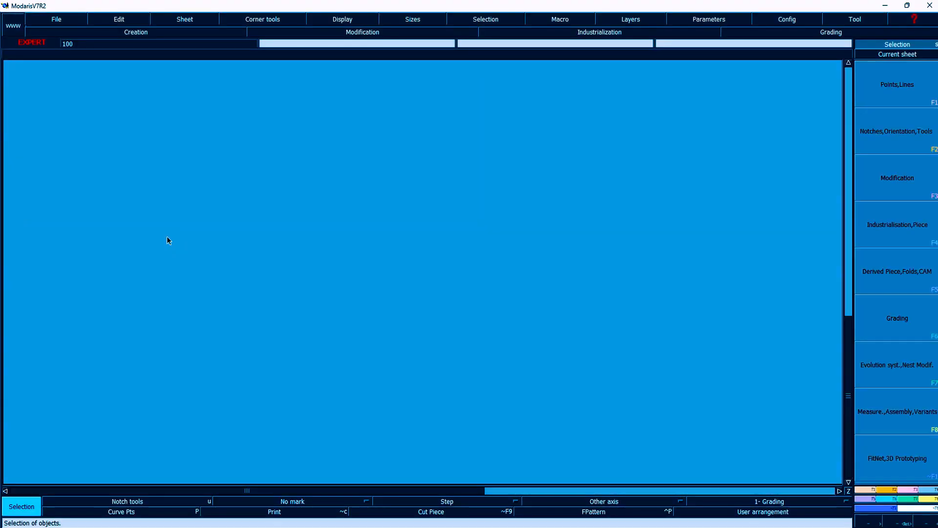
click(57, 20)
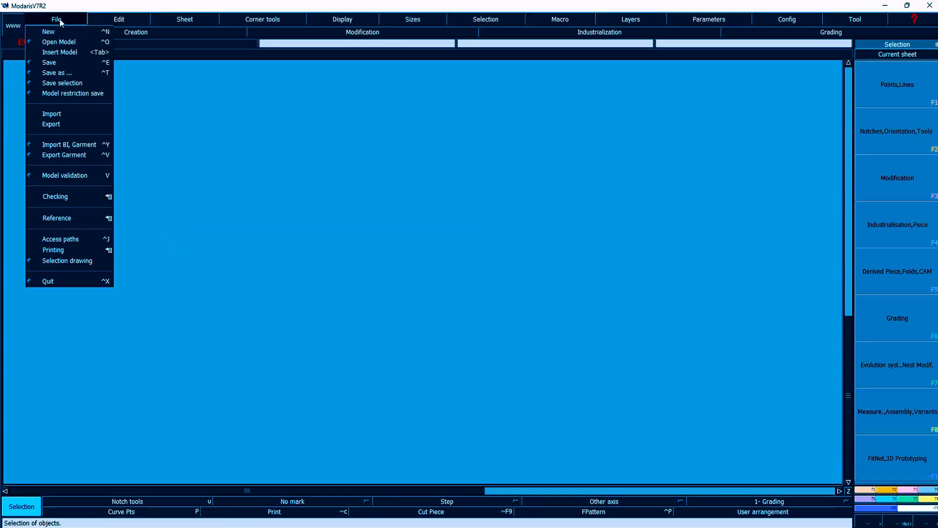
click(49, 31)
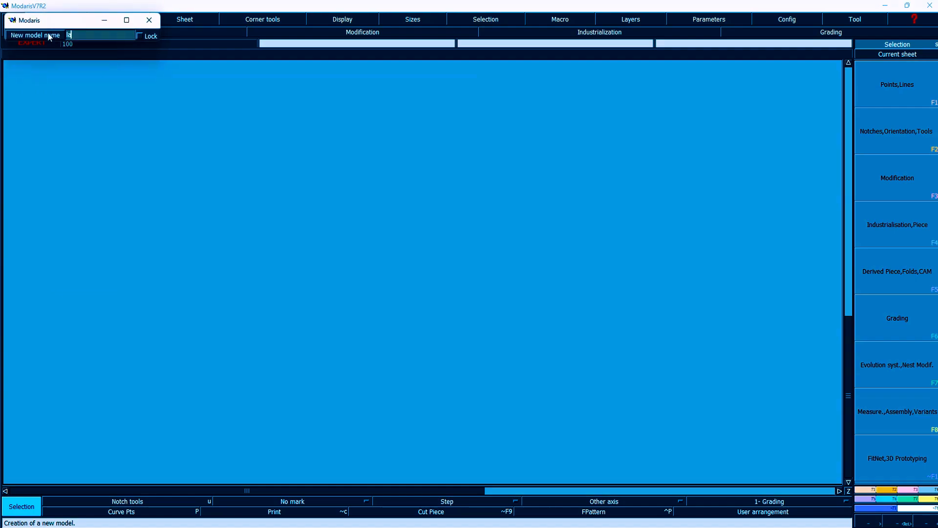
text(ladis)
key(BackSpace)
key(BackSpace)
text(ies dress)
key(Return)
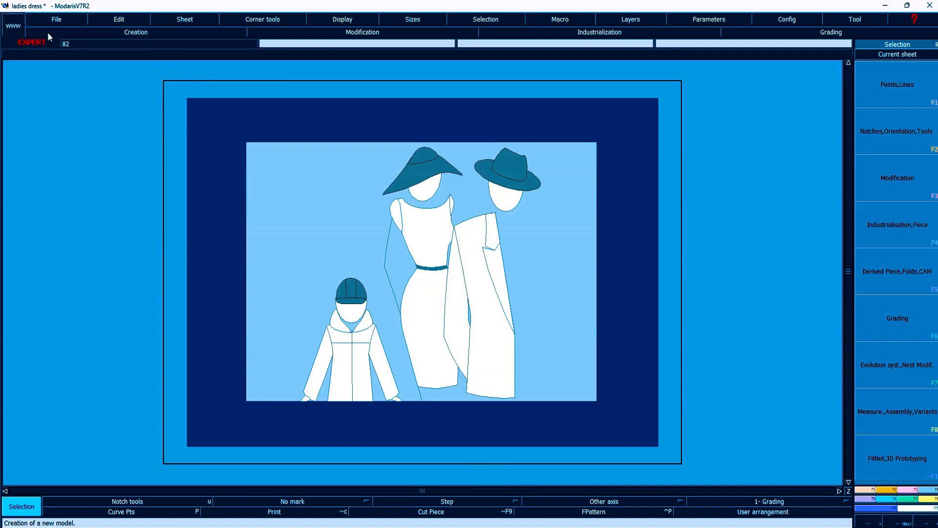
- Create a new blank sheet and toggle the display of curves in all sizes and of handles
click(184, 19)
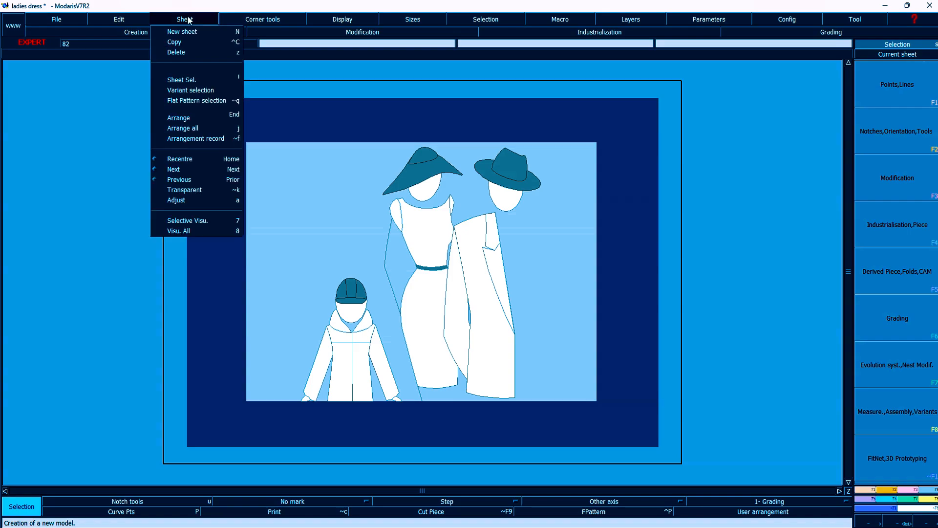
click(188, 31)
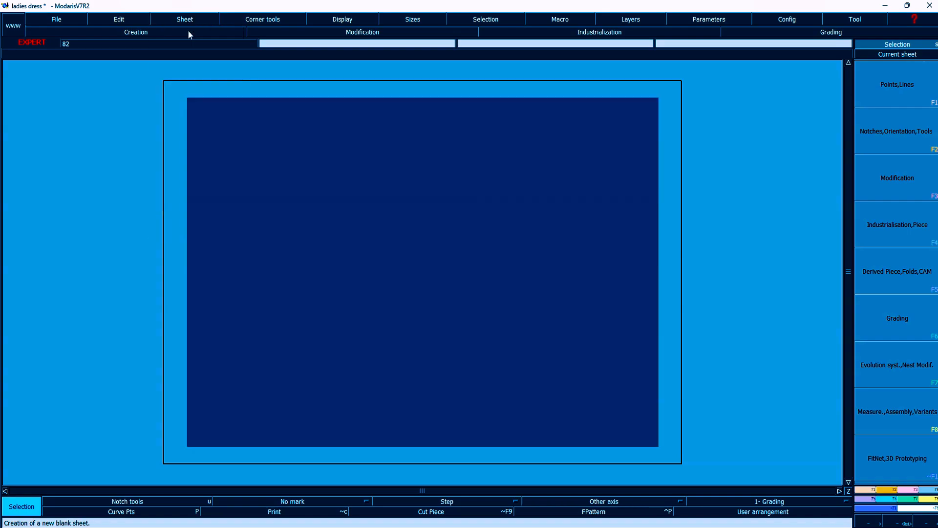
click(342, 20)
click(331, 226)
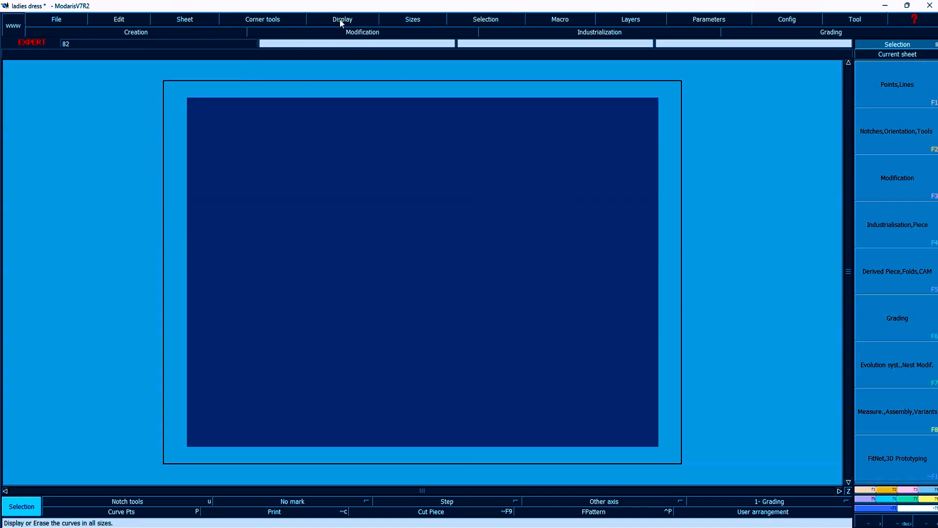
click(339, 19)
click(337, 215)
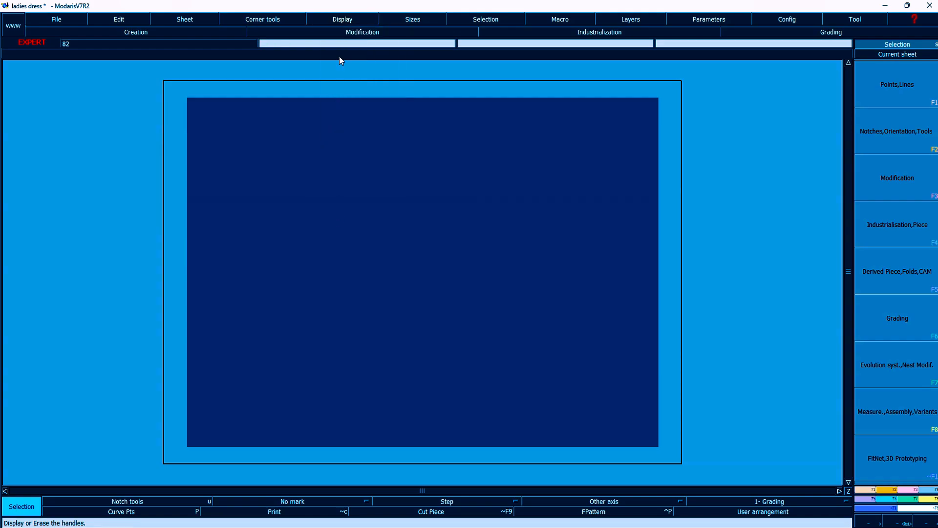
- Turn on the title block display and arrange all the sheets on the desk
click(343, 19)
click(341, 288)
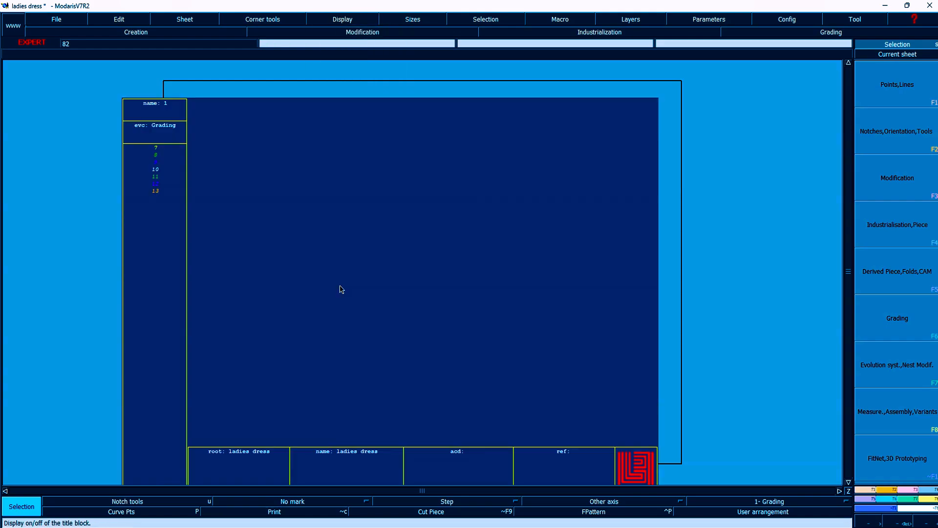
key(8)
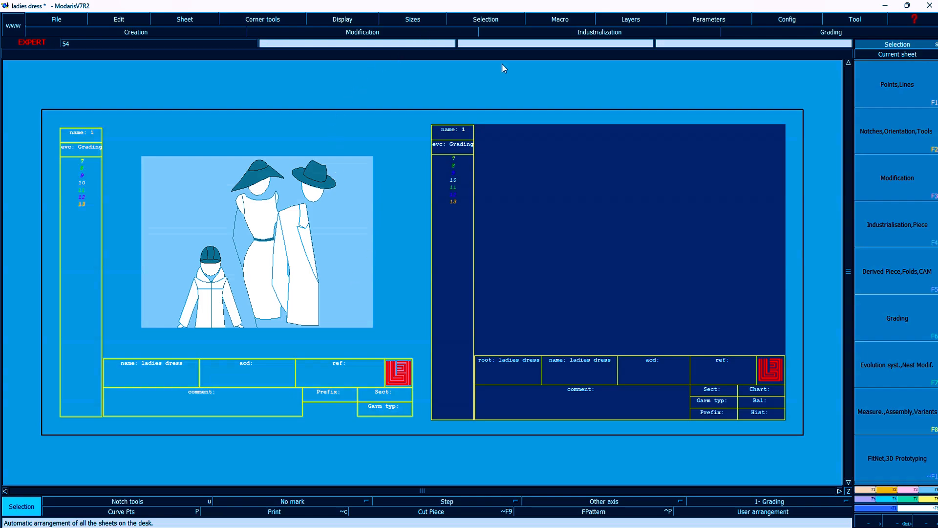
- Set the length unit to cm
click(704, 22)
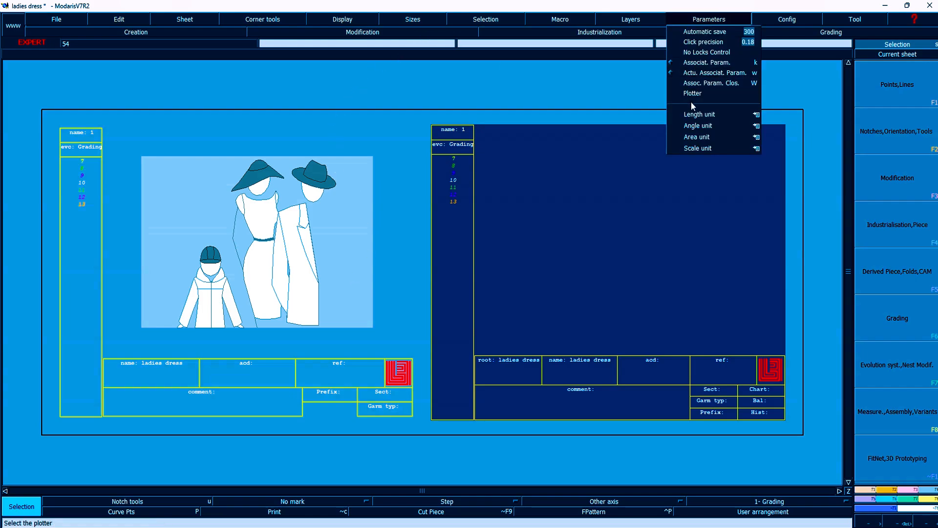
mouse_move(690, 113)
click(782, 147)
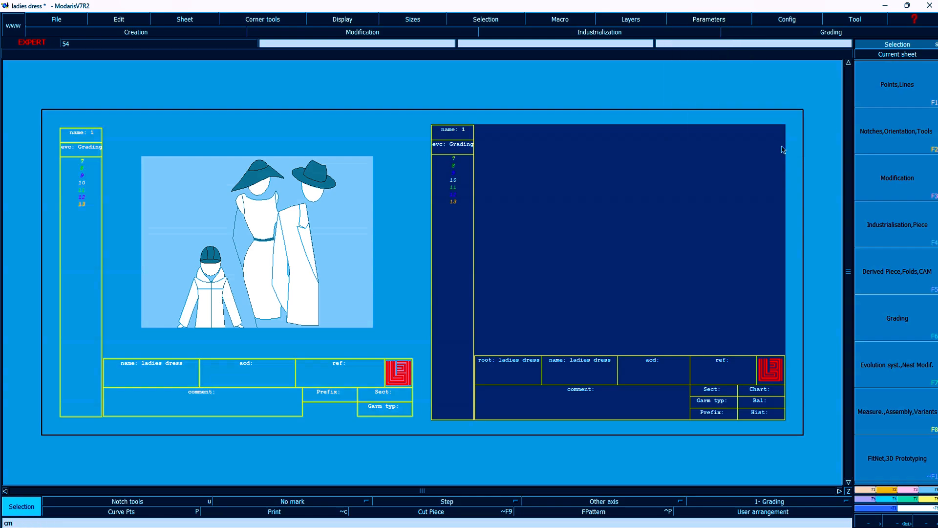
- Set all the access paths, from Open Model through Alteration library, to the F:/Ladies Dress Pattern/ folder
click(60, 21)
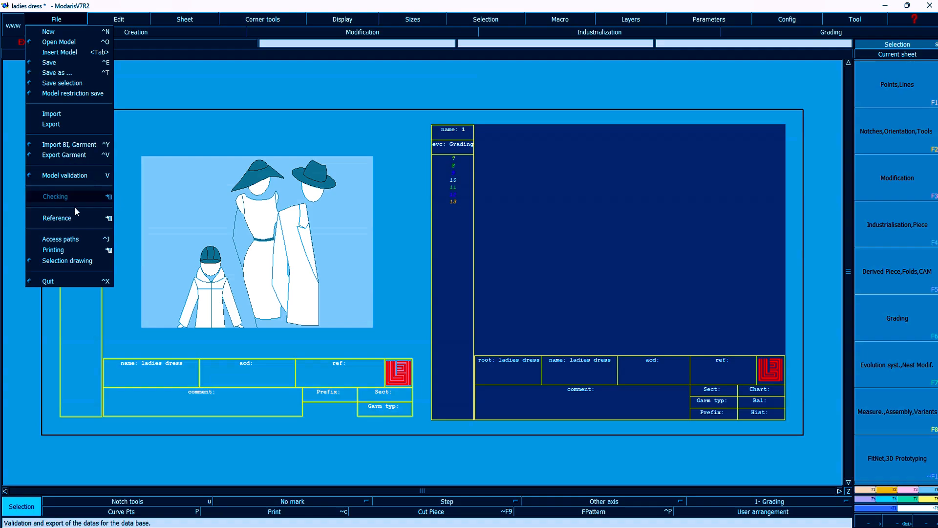
click(57, 240)
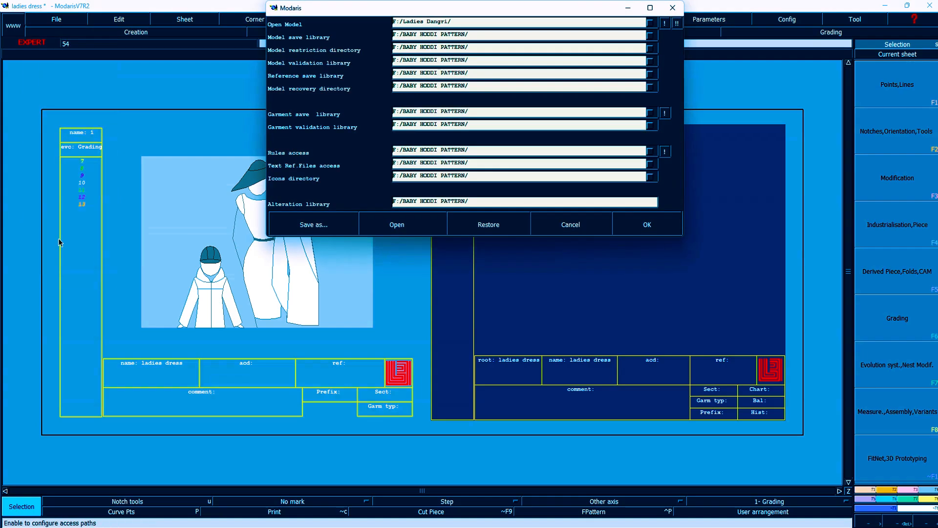
click(493, 22)
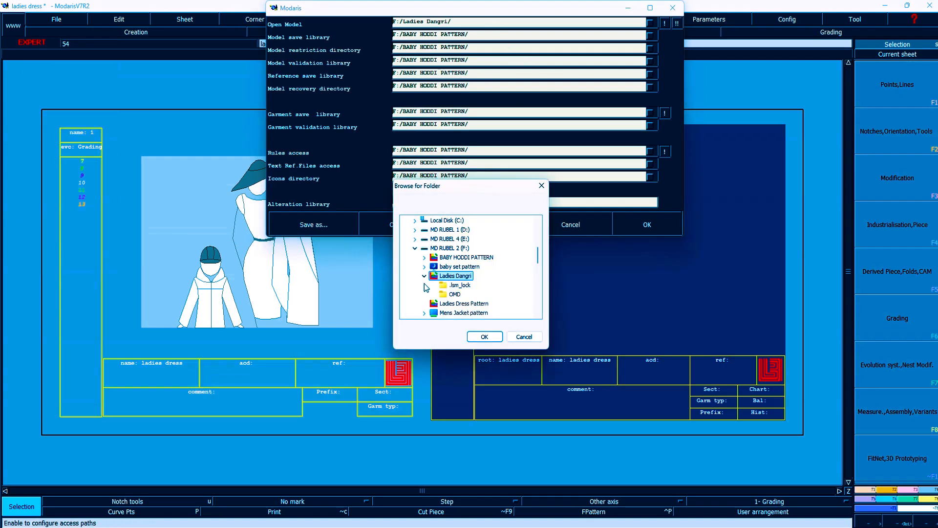
click(460, 286)
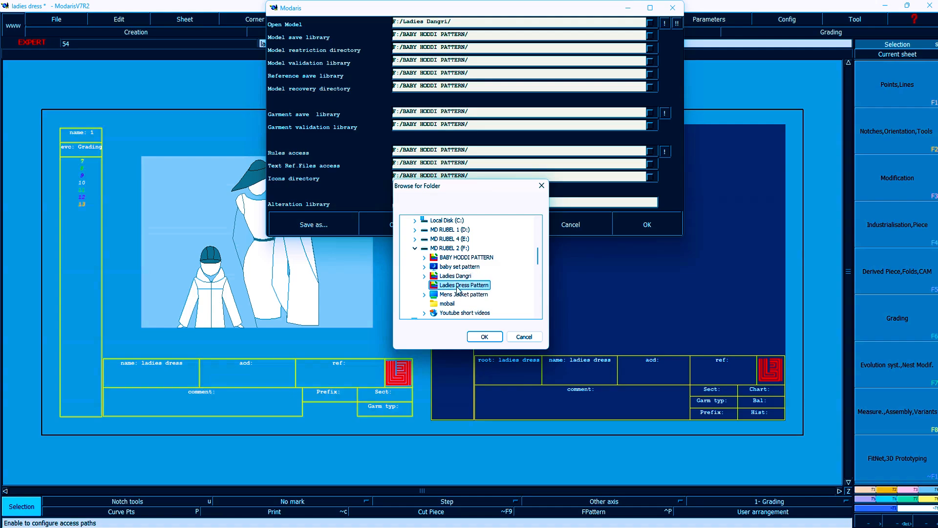
click(490, 338)
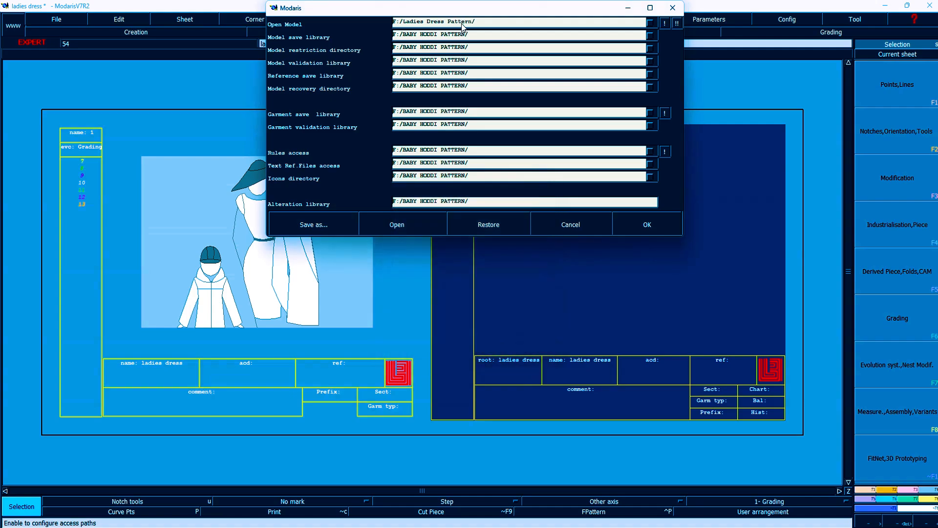
click(664, 25)
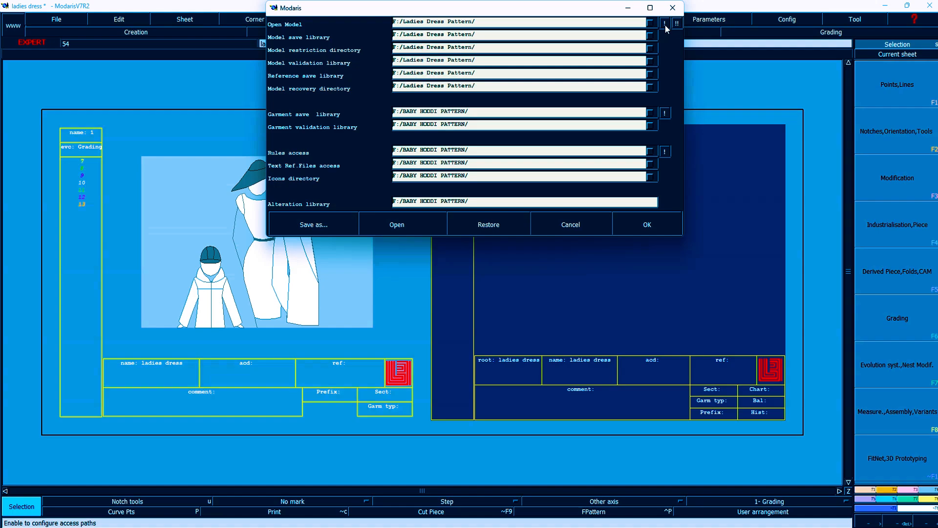
click(677, 23)
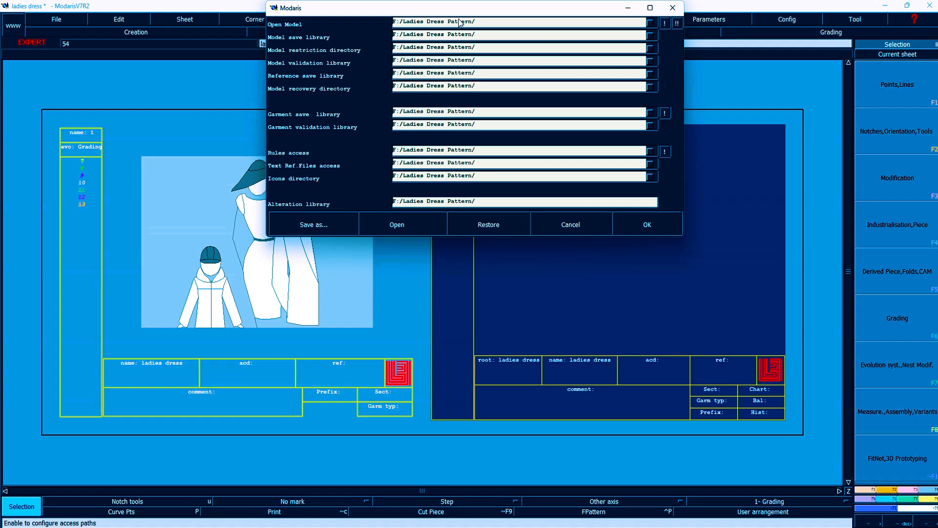
click(648, 225)
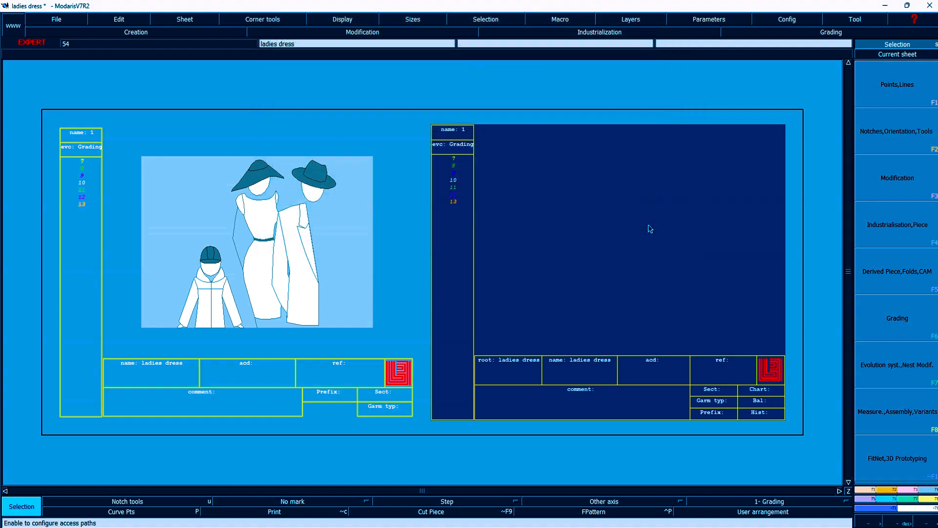
- Save the ladies dress model in the save library, then save it again and accept overwriting the existing file
click(55, 18)
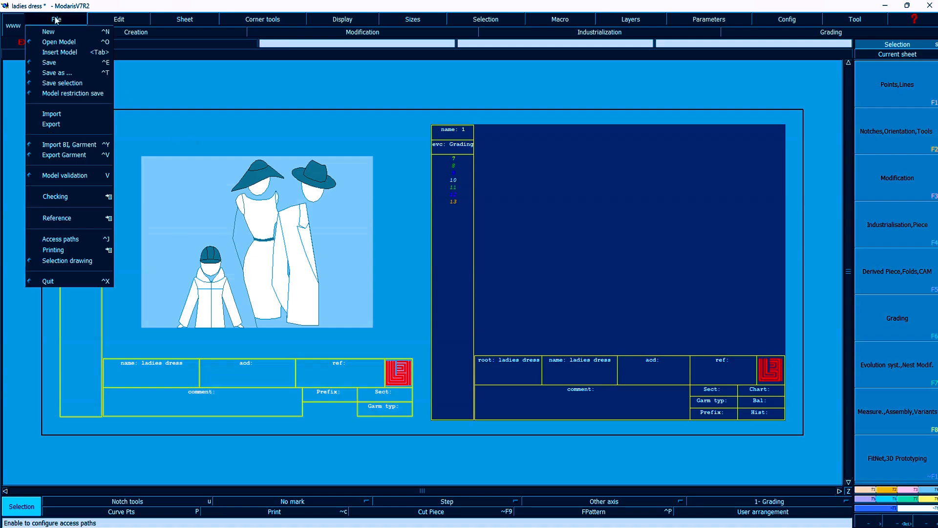
click(51, 63)
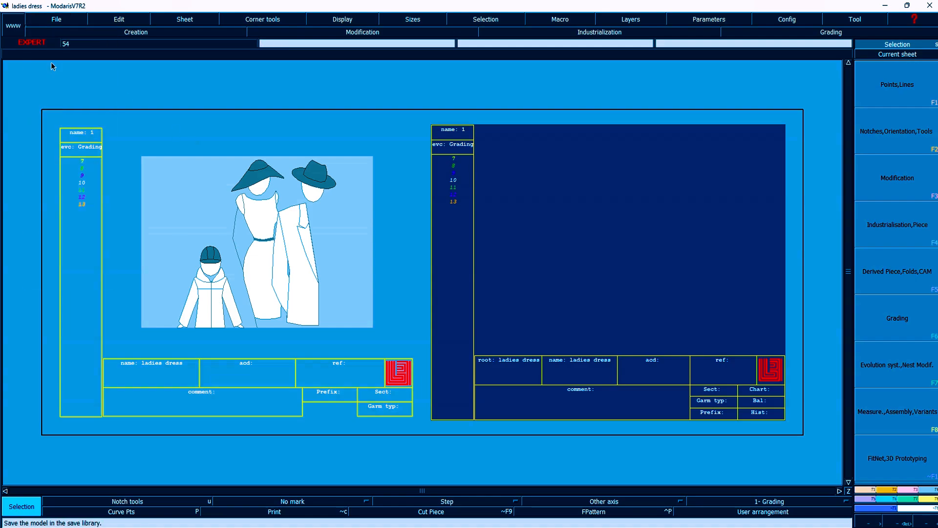
click(56, 20)
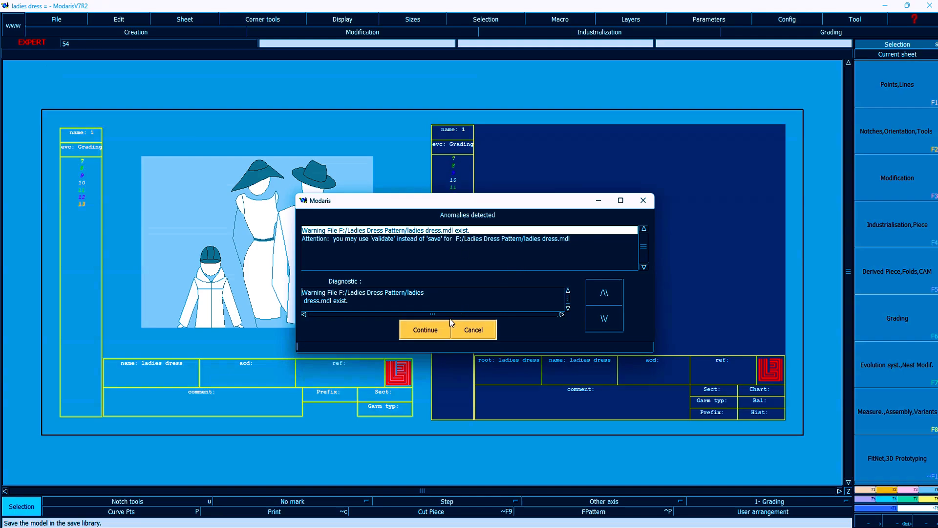
click(429, 328)
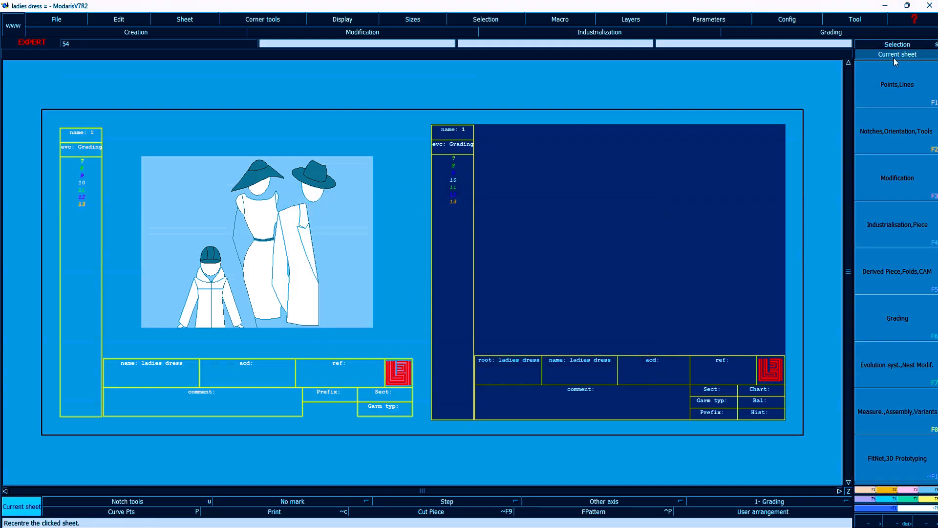
- Make the illustrated model sheet current and import its size range with Imp. EVT from the 1--4--7 text file in F:/Ladies Dress Pattern
click(893, 55)
click(80, 179)
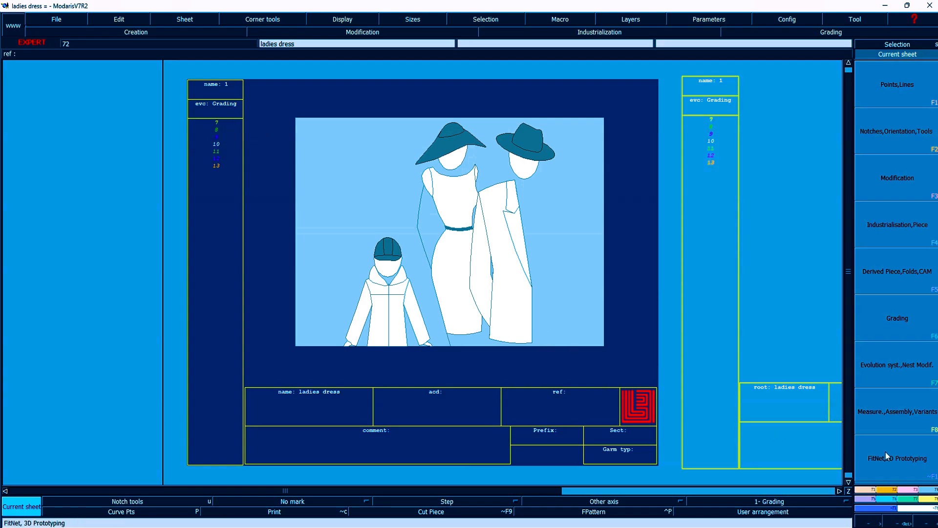
click(913, 504)
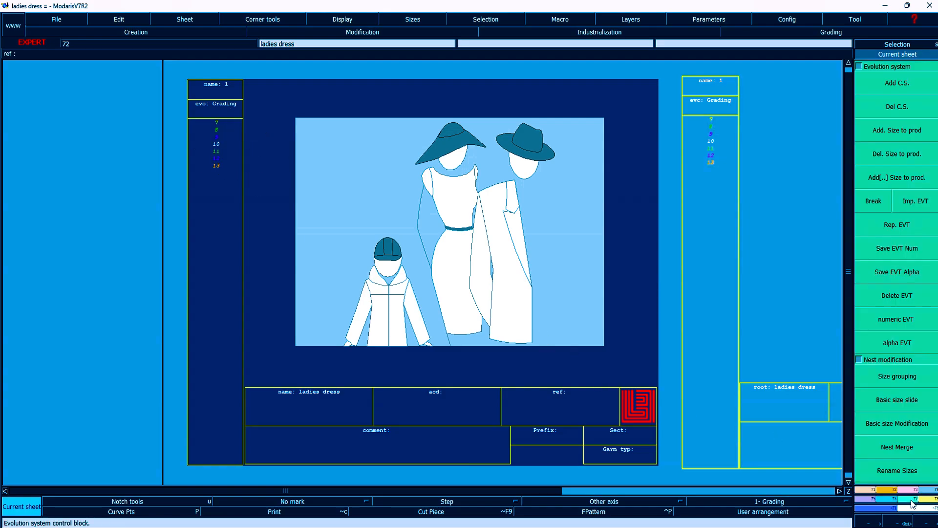
click(912, 203)
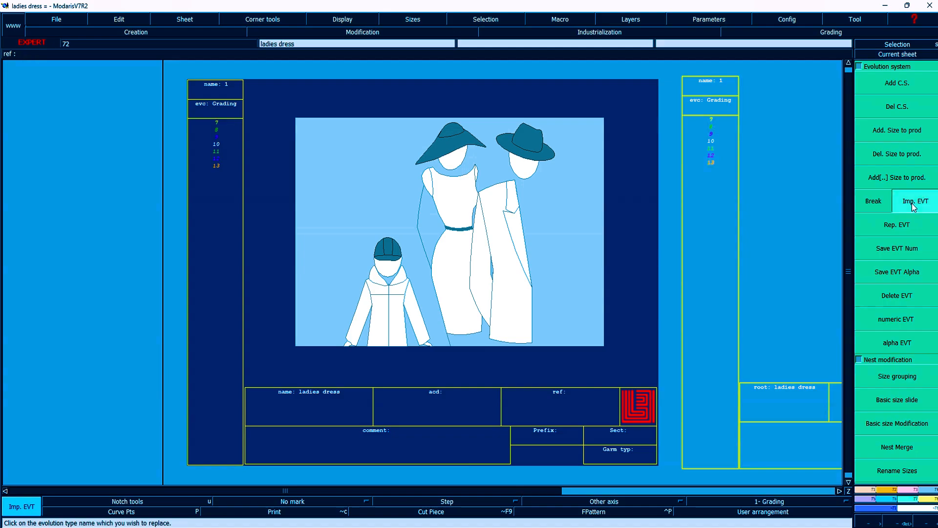
click(221, 150)
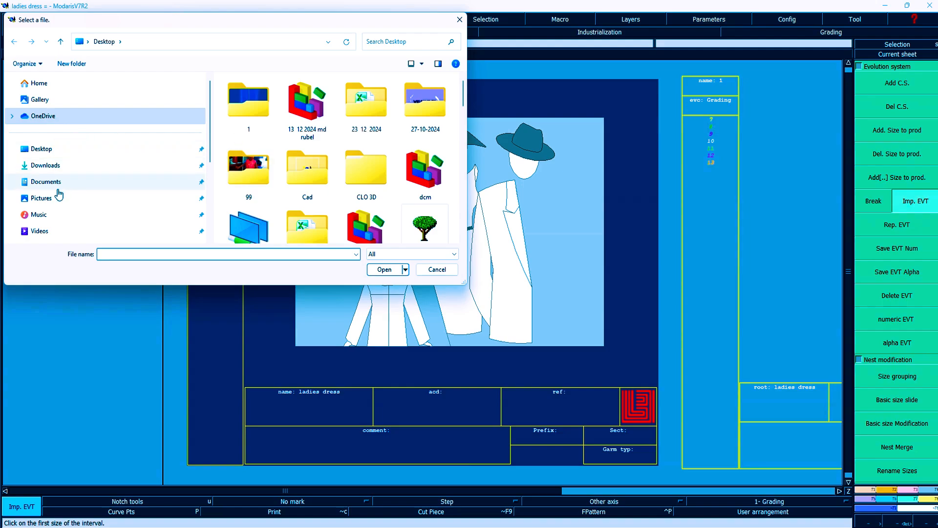
scroll(78, 170, down, 3)
scroll(77, 166, down, 1)
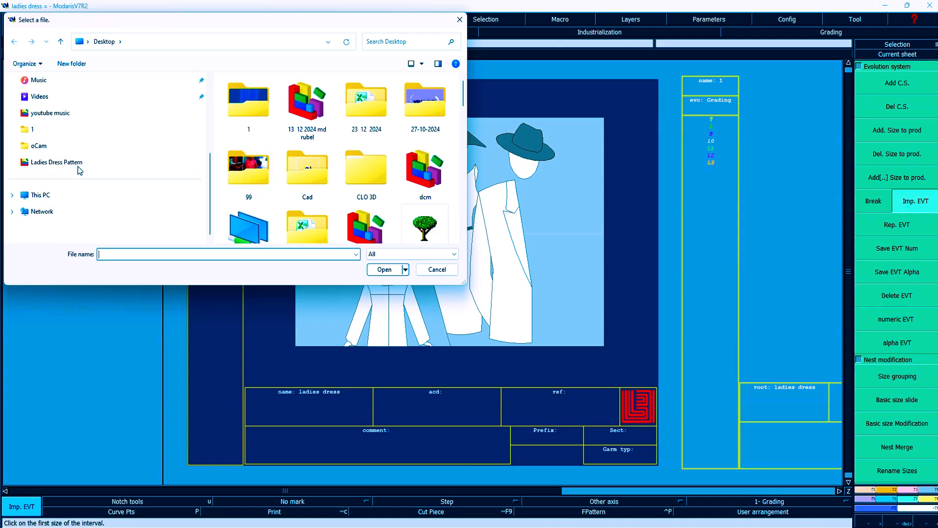
click(12, 195)
click(67, 211)
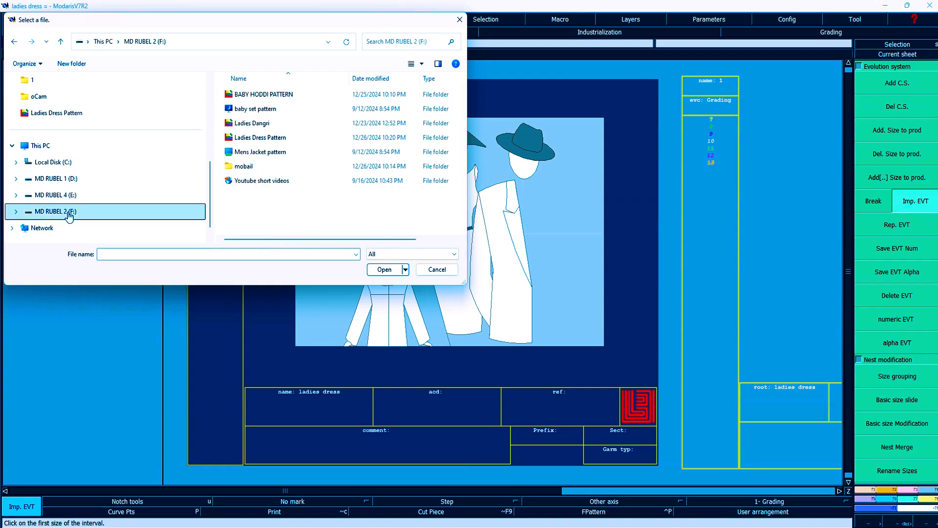
double_click(266, 138)
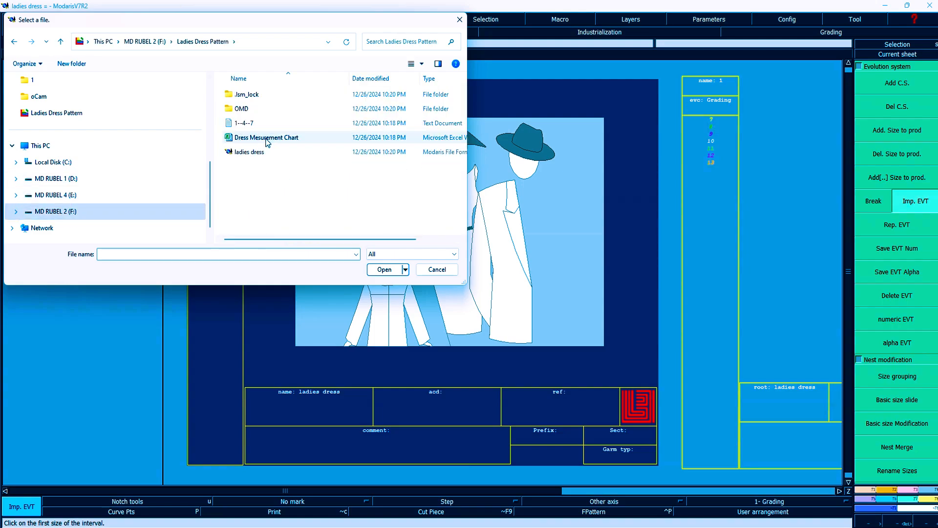
click(241, 127)
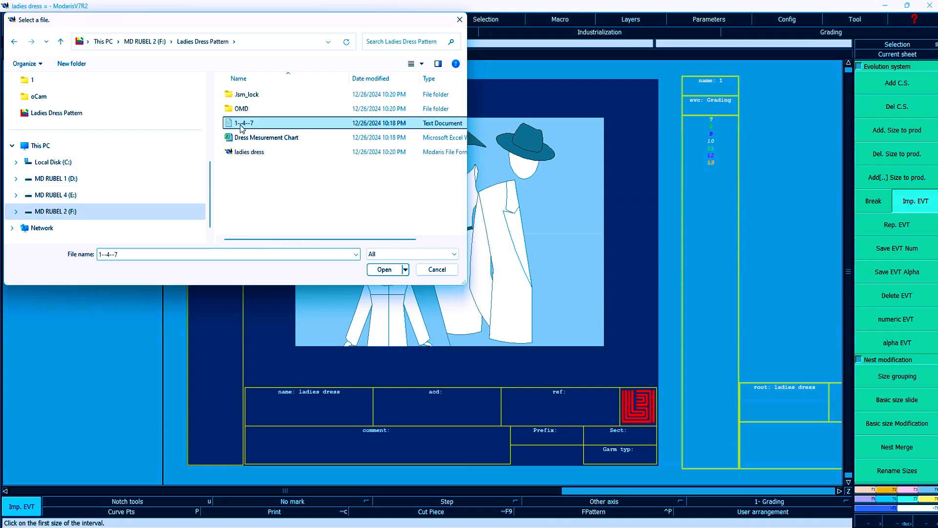
click(394, 270)
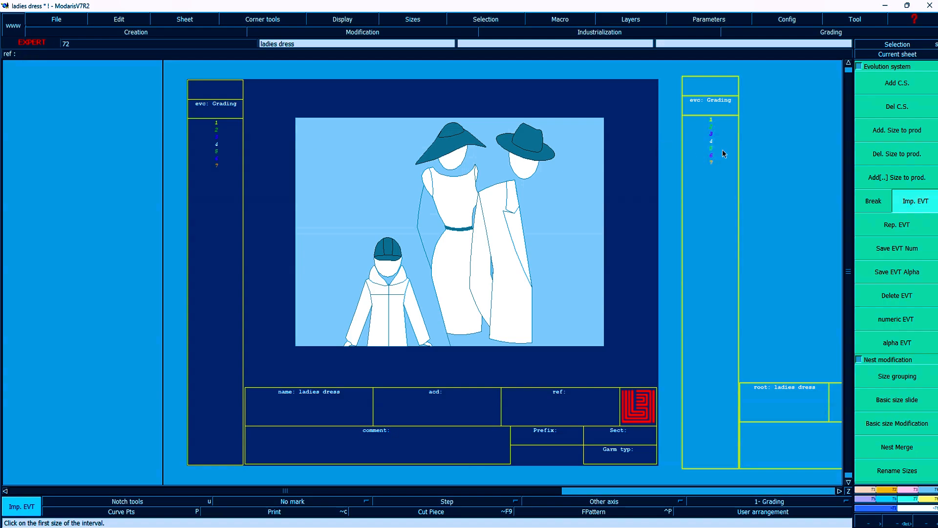
key(ctrl+a)
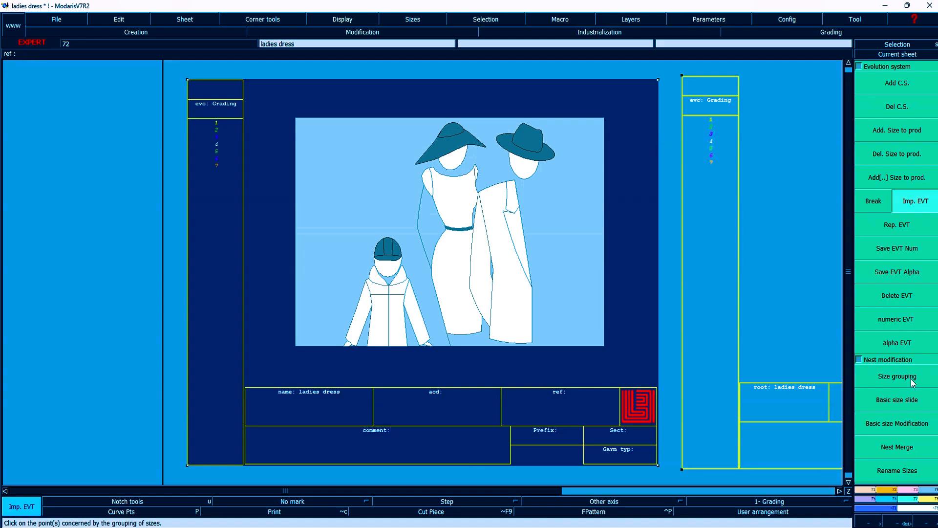
click(904, 477)
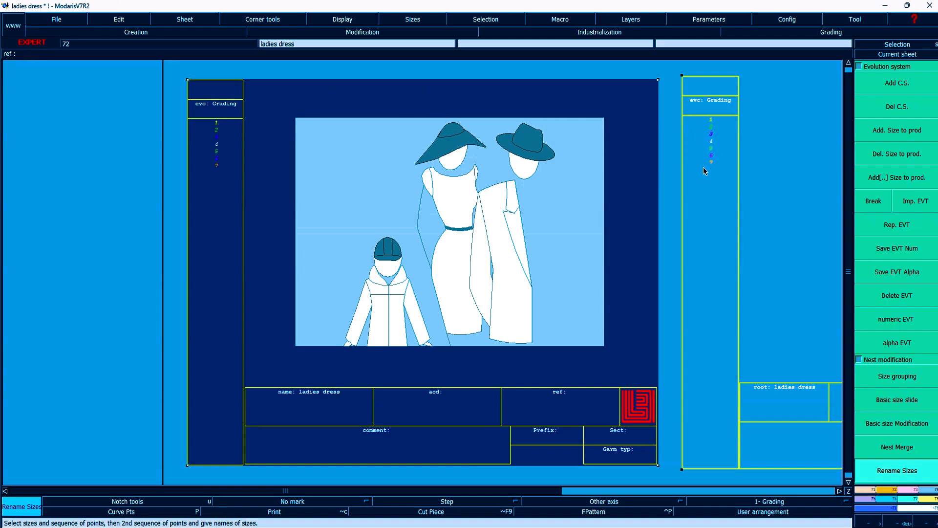
- Arrange all the sheets on the desk and save the model, accepting the overwrite of the existing ladies dress.mdl file
key(j)
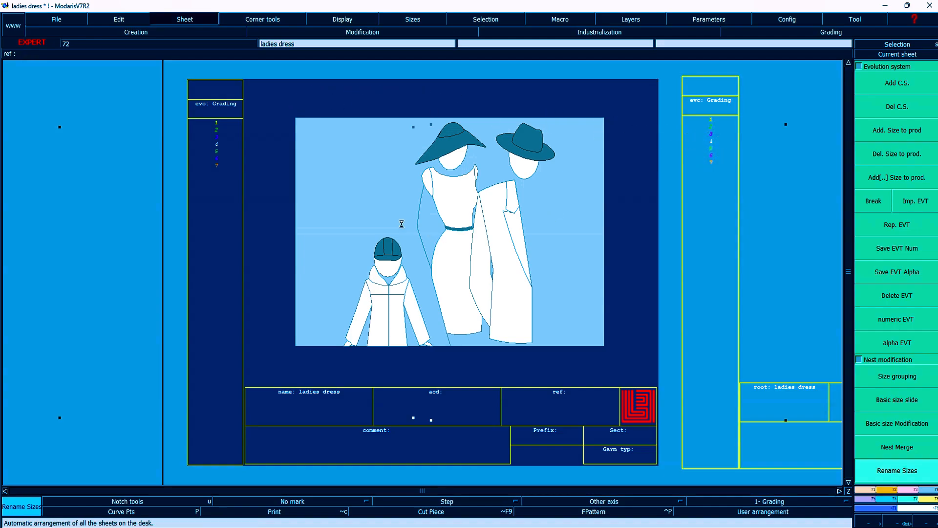
click(706, 263)
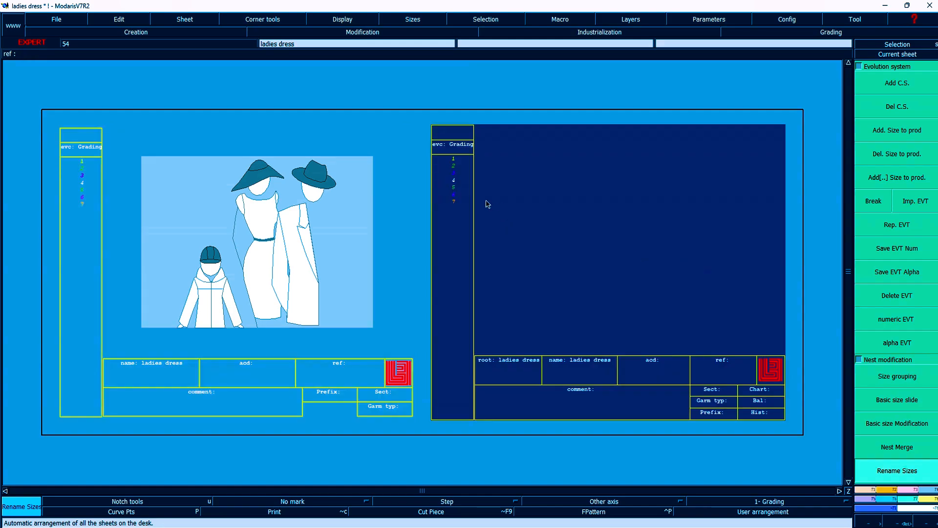
key(ctrl+s)
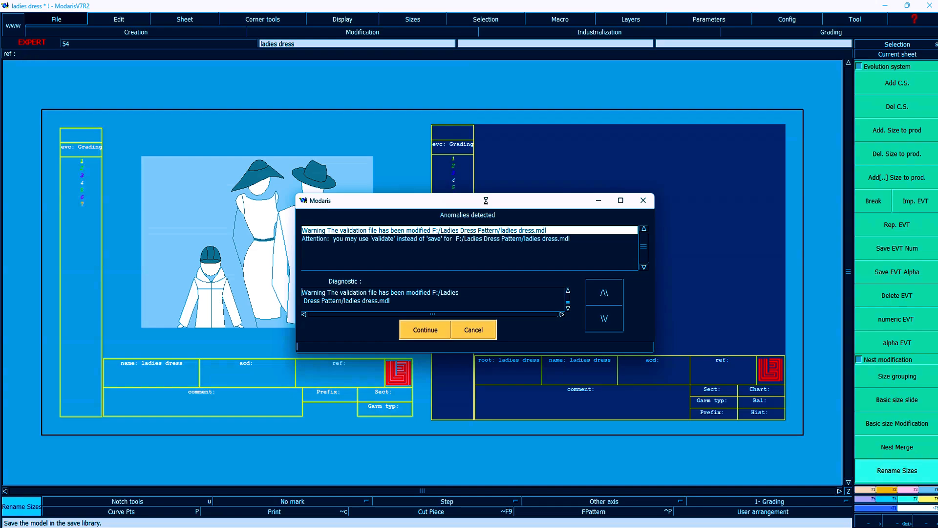
click(424, 330)
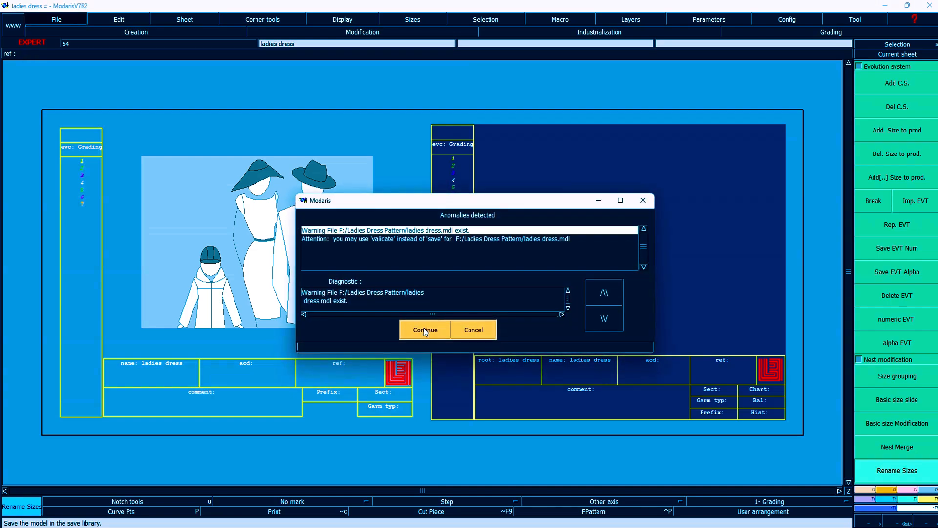
click(425, 330)
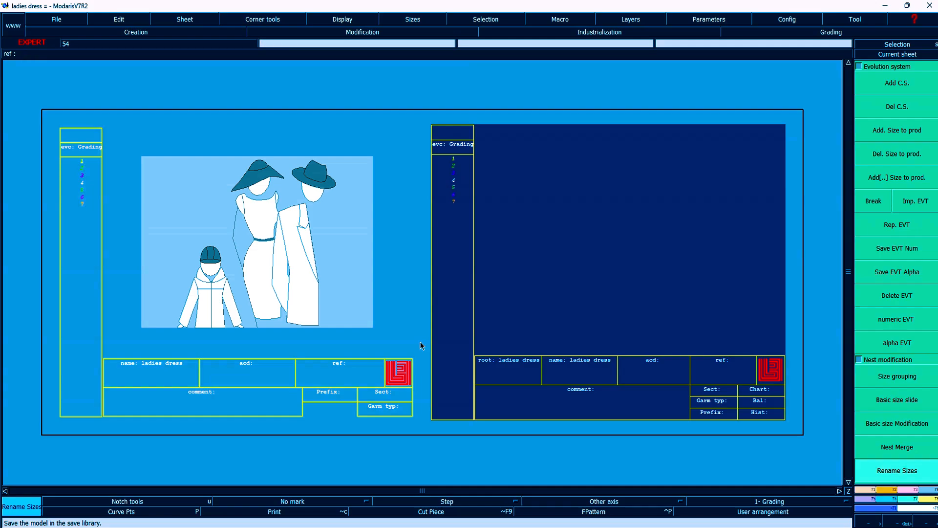
- Switch to the dress measurement chart in Excel, enter =E5/2 in cell I5 for half the size 4 armhole-level width, and fill it yellow
click(430, 525)
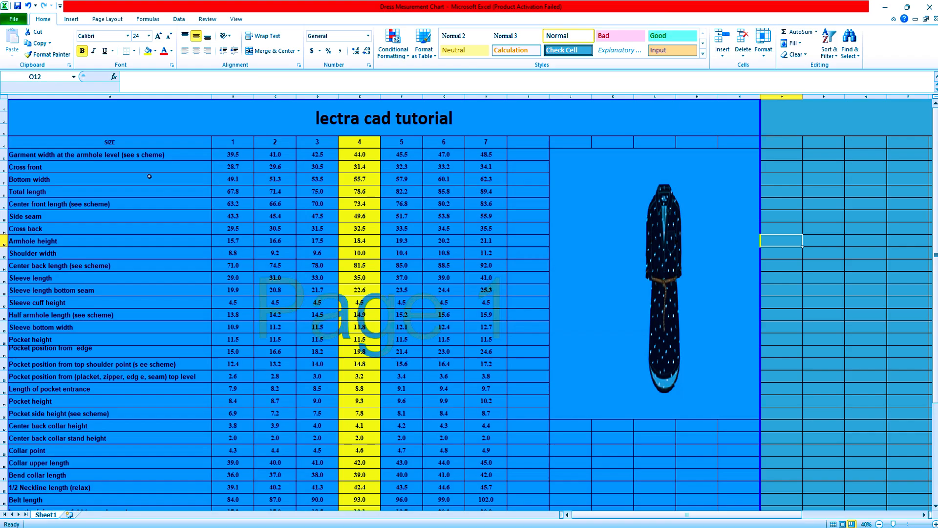
click(37, 158)
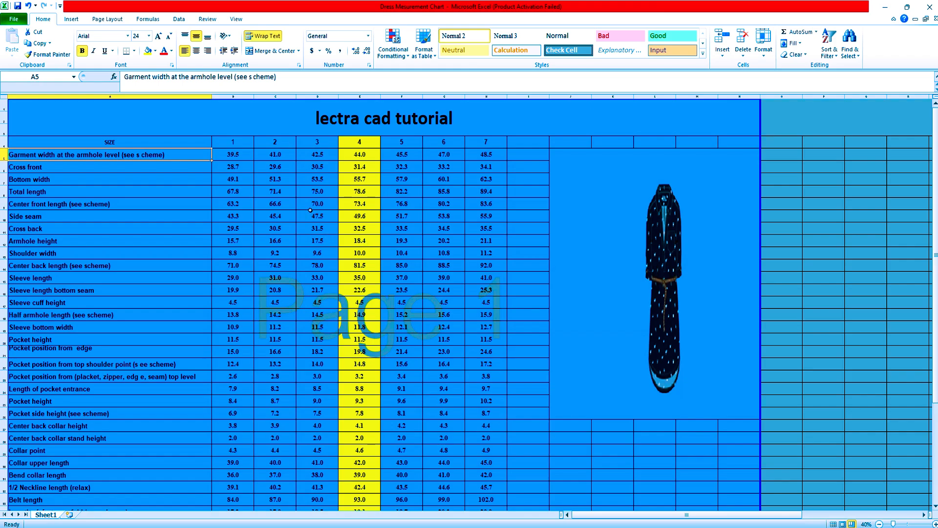
click(363, 156)
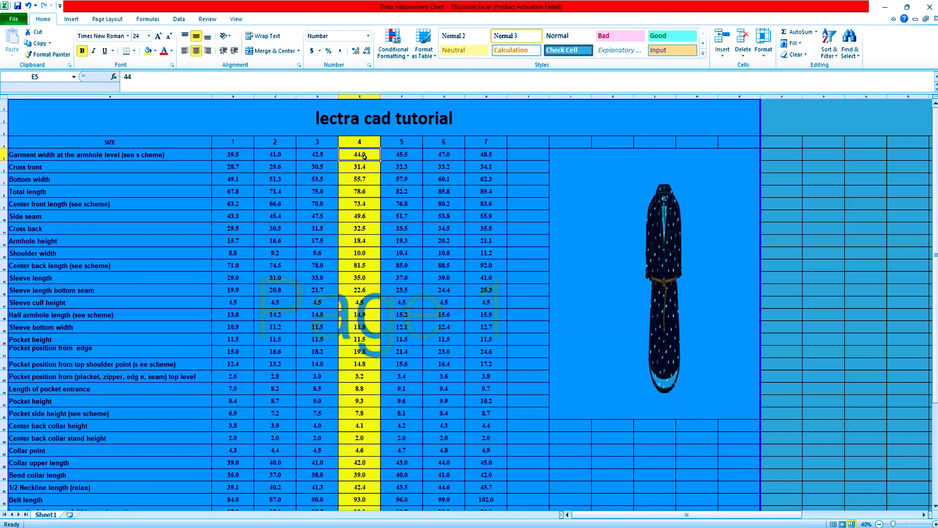
click(518, 157)
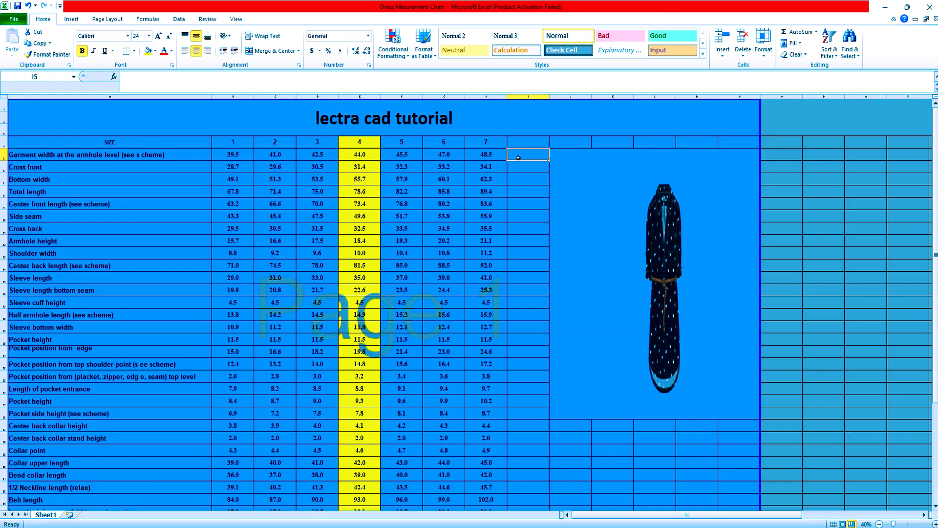
text(=)
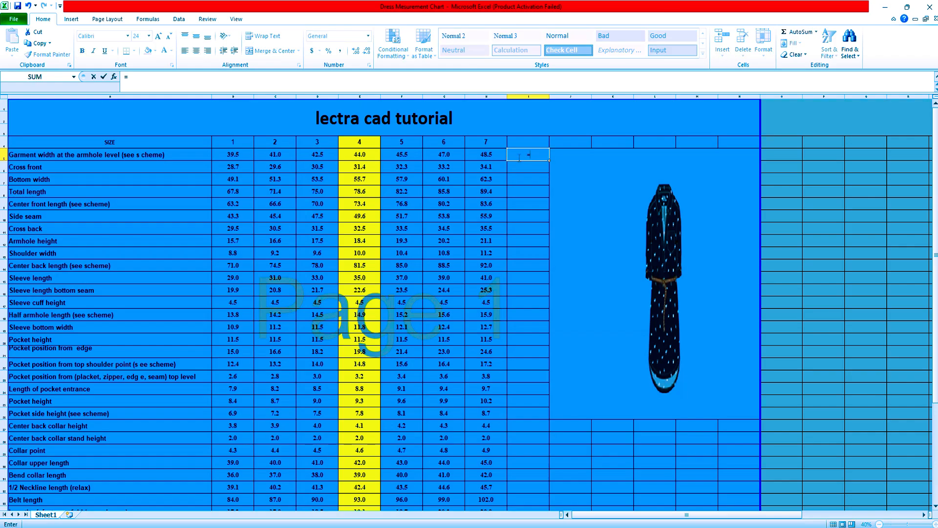
click(371, 159)
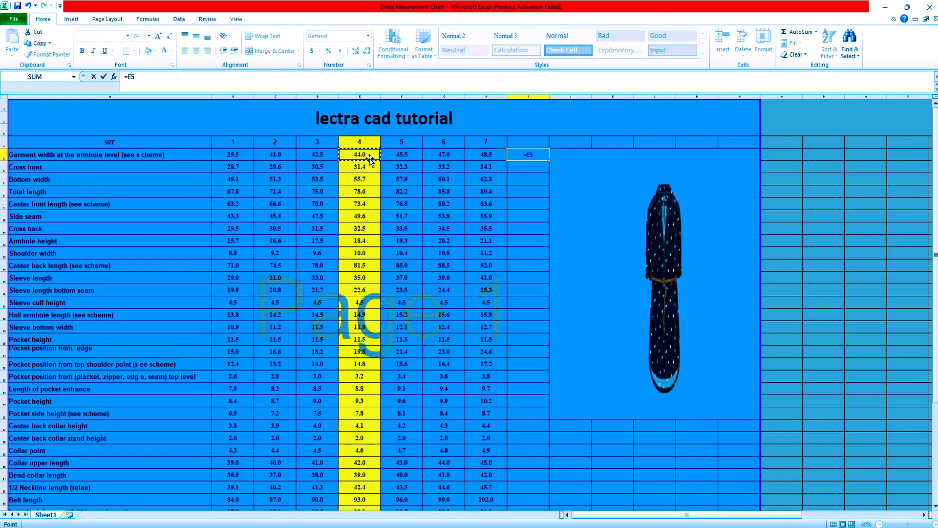
text(/2)
key(Return)
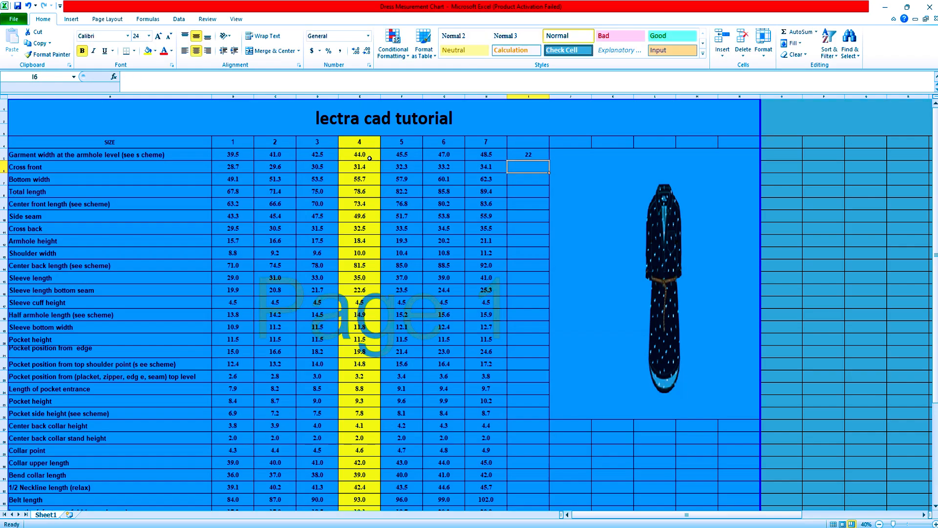
click(528, 155)
click(147, 51)
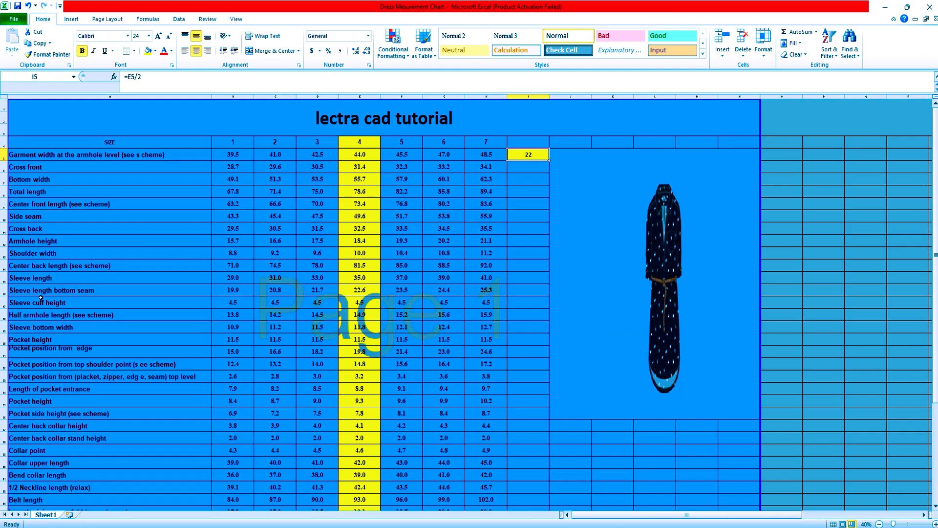
- Examine the chart's key measurement names, including center back and front lengths, side seam, armhole height, shoulder, sleeve and pocket entries
click(33, 267)
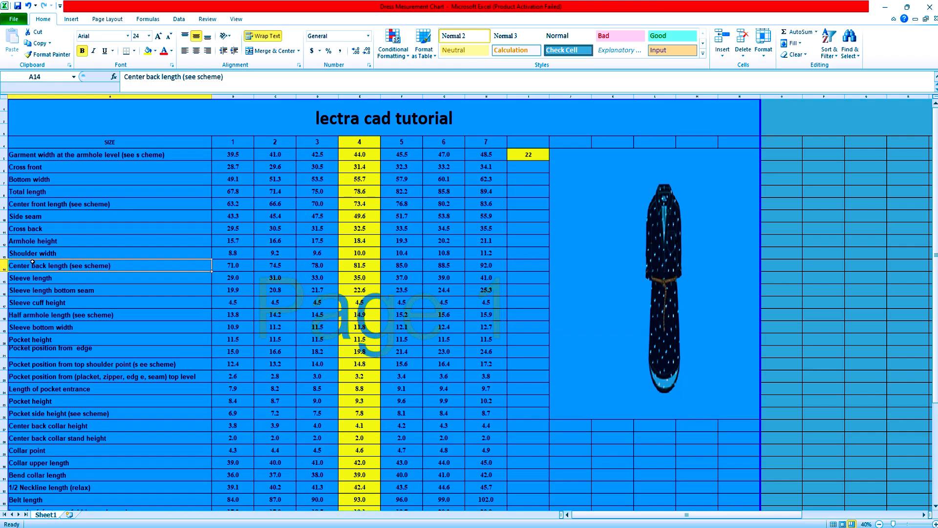
click(34, 205)
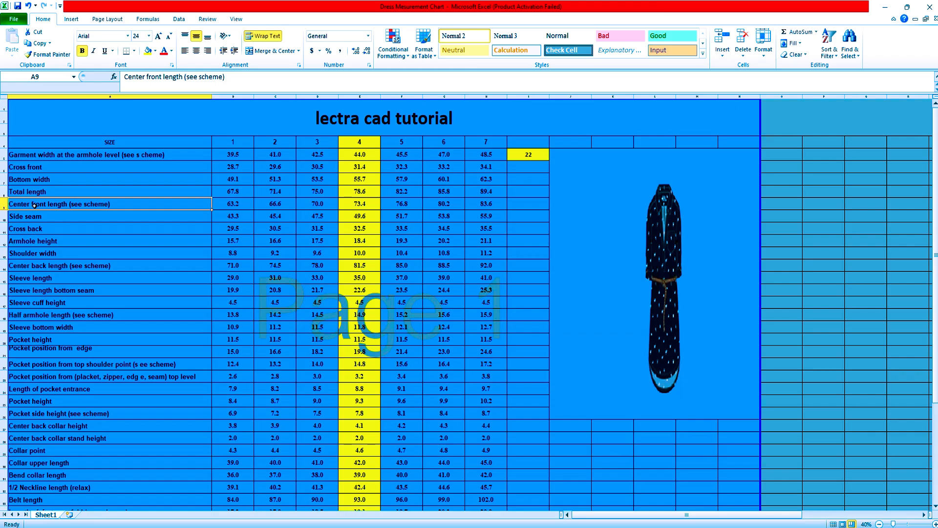
click(36, 221)
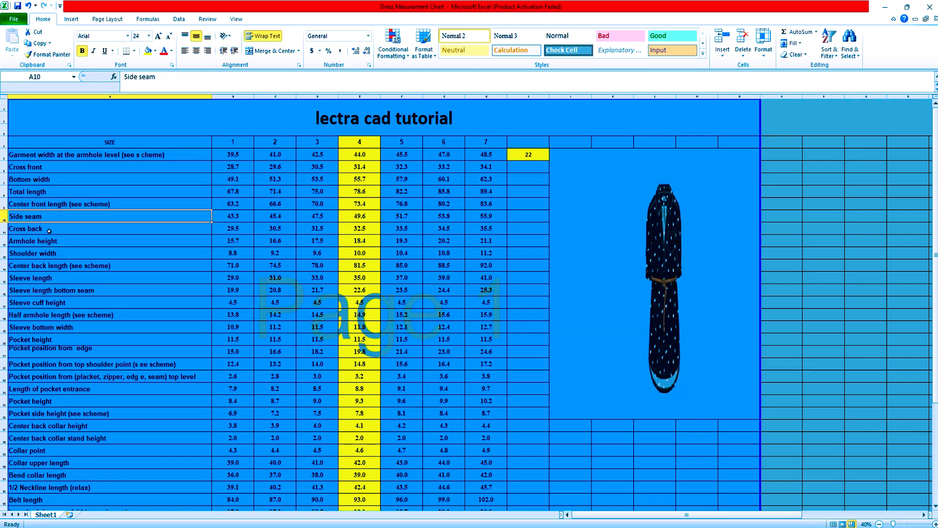
click(48, 229)
click(45, 241)
click(44, 253)
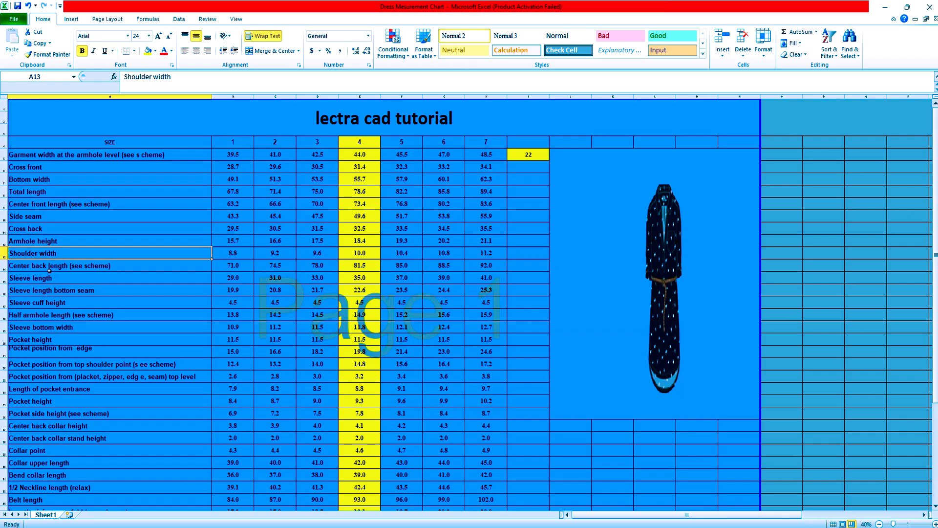
click(49, 269)
click(49, 278)
click(52, 299)
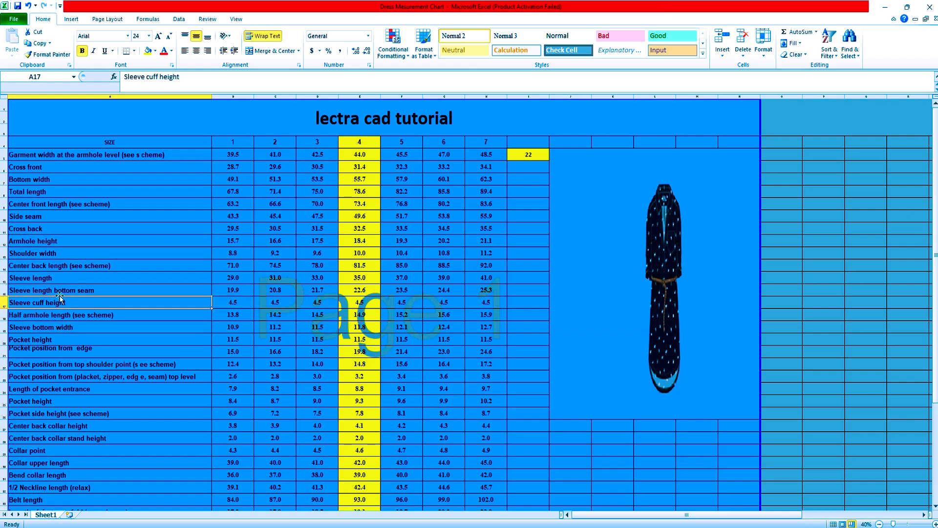
click(86, 370)
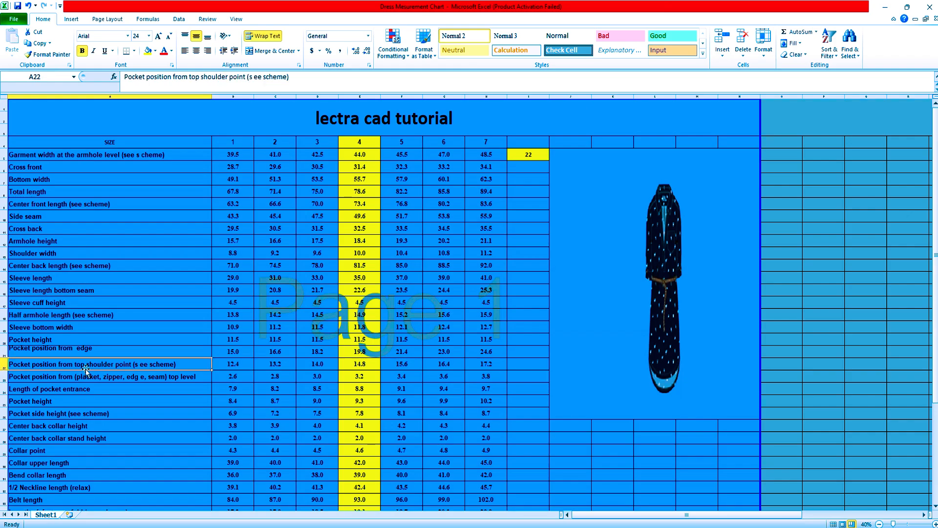
click(75, 389)
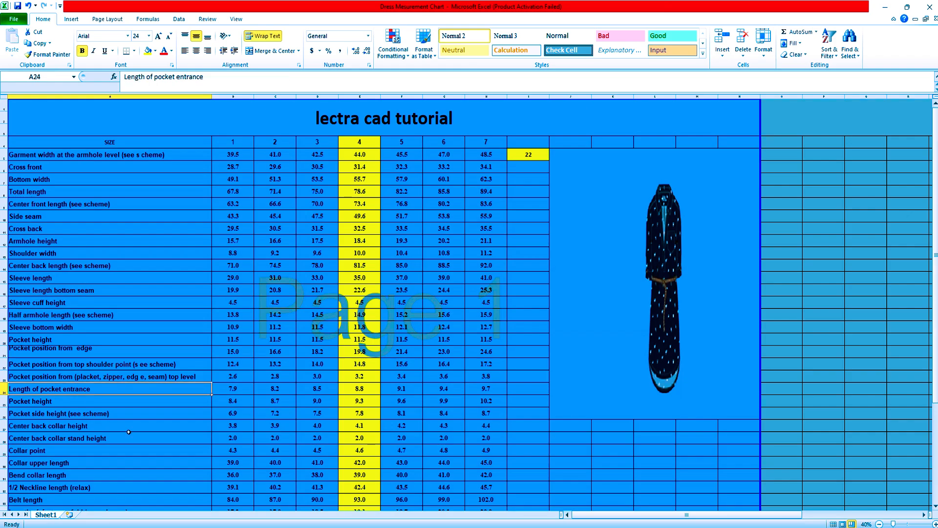
- Read through the measurement names row by row from garment width at the armhole level to width of placket, fastener
click(72, 213)
click(62, 155)
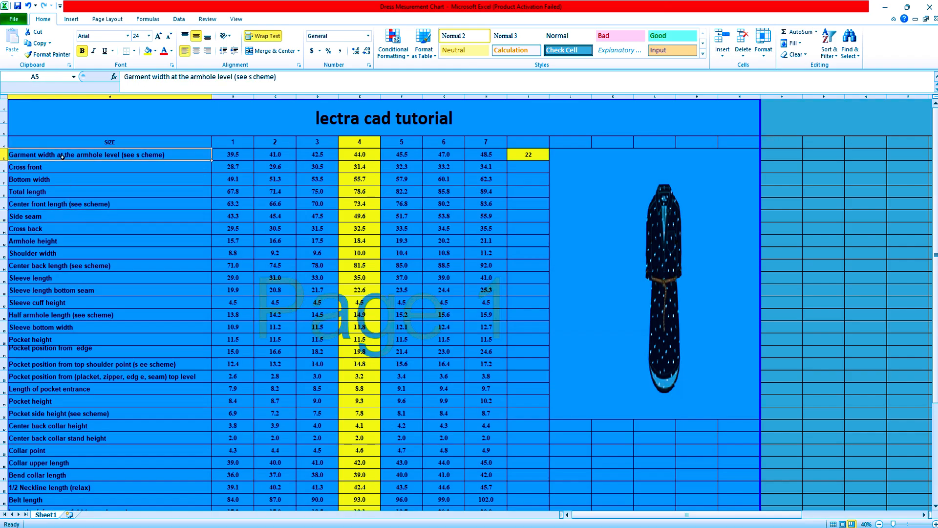
key(Down)
key(Down)
key(Down)
key(Down)
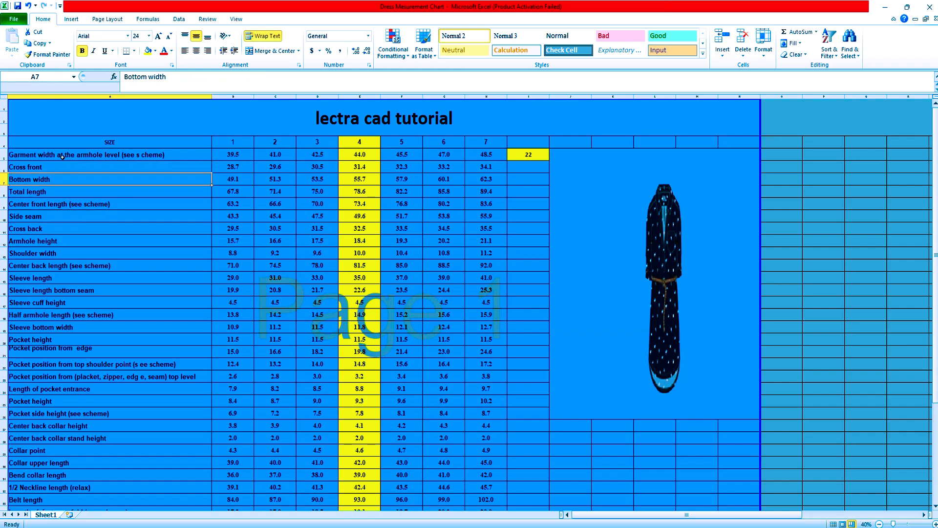
key(Down)
key(Down)
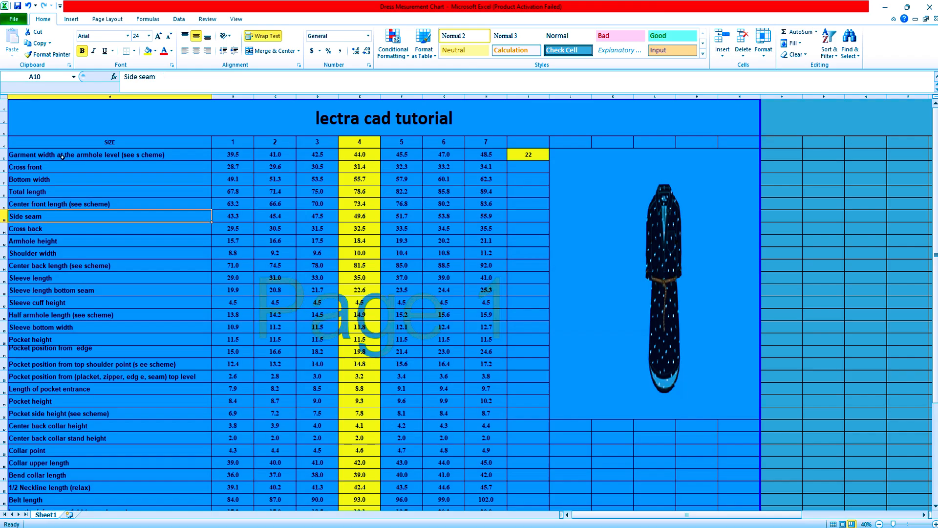
key(Down)
key(Down)
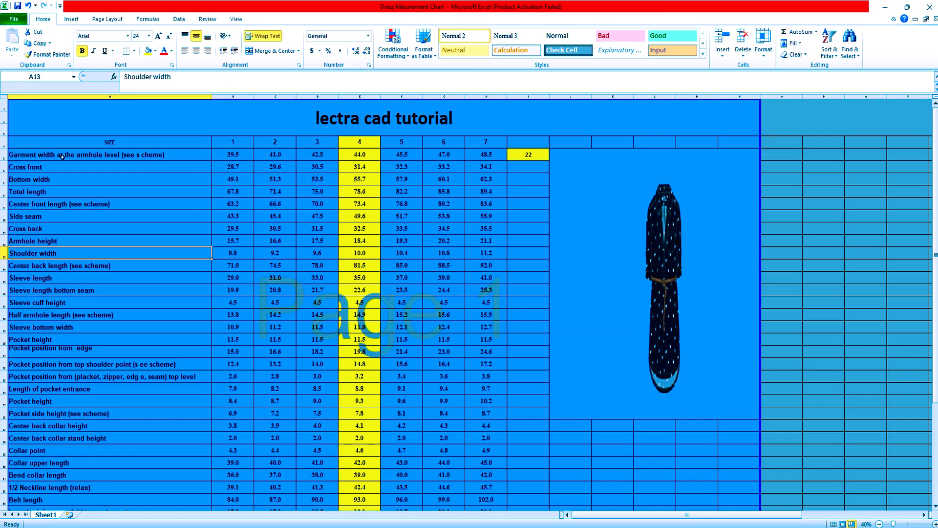
key(Down)
key(Down)
key(Down)
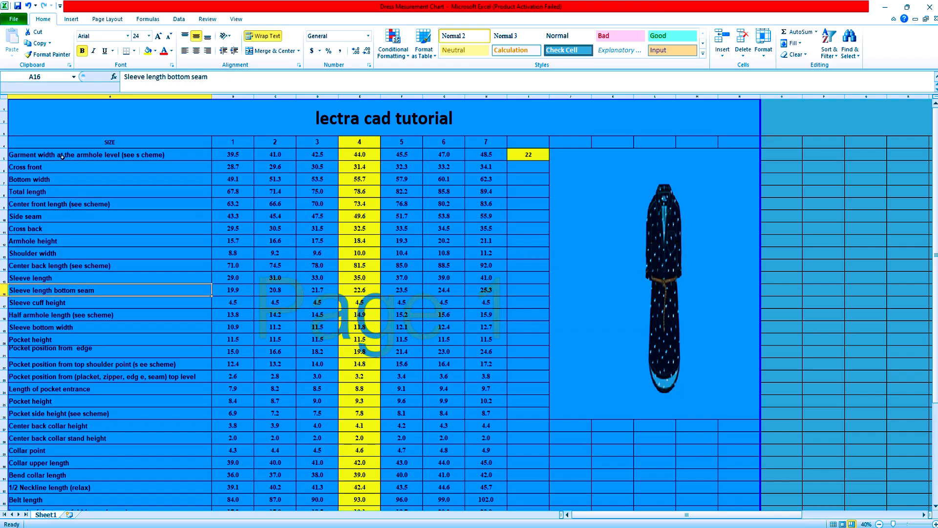
key(Down)
key(Down)
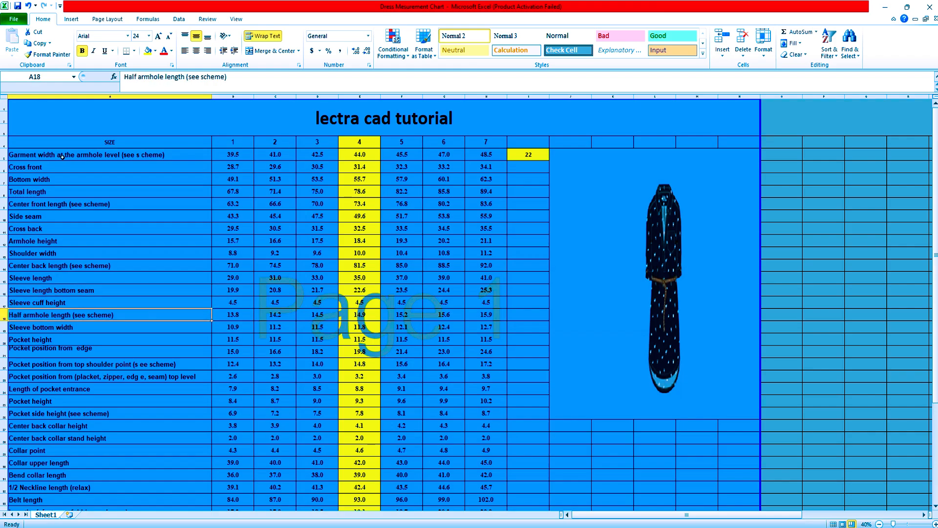
key(Down)
key(Down)
key(Down)
key(Down)
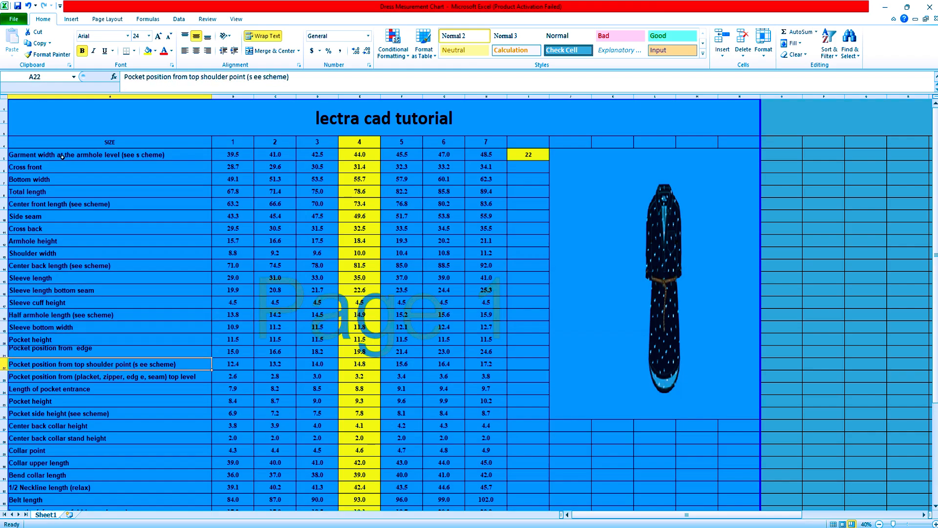
key(Down)
key(Down)
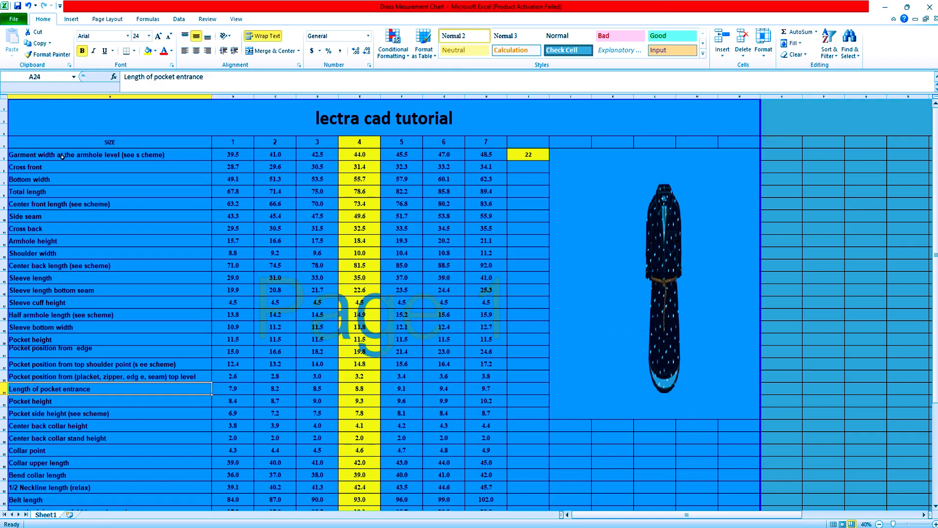
key(Down)
key(Down)
key(Down)
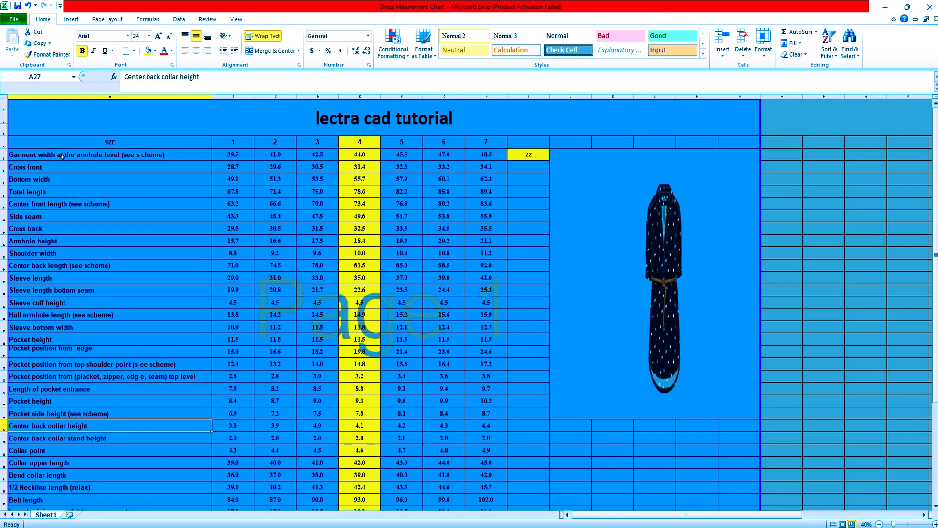
key(Down)
key(Down)
key(Down)
key(Down)
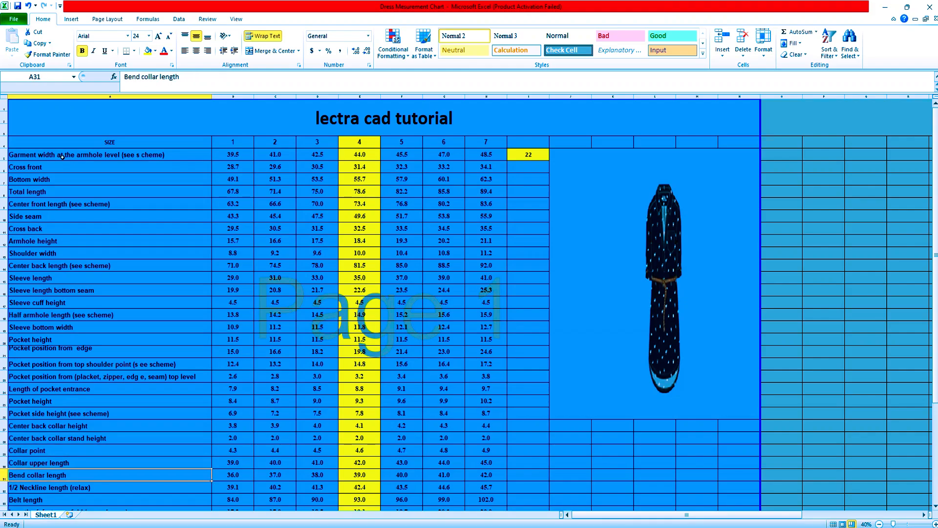
key(Down)
key(Down)
key(Down)
key(Down)
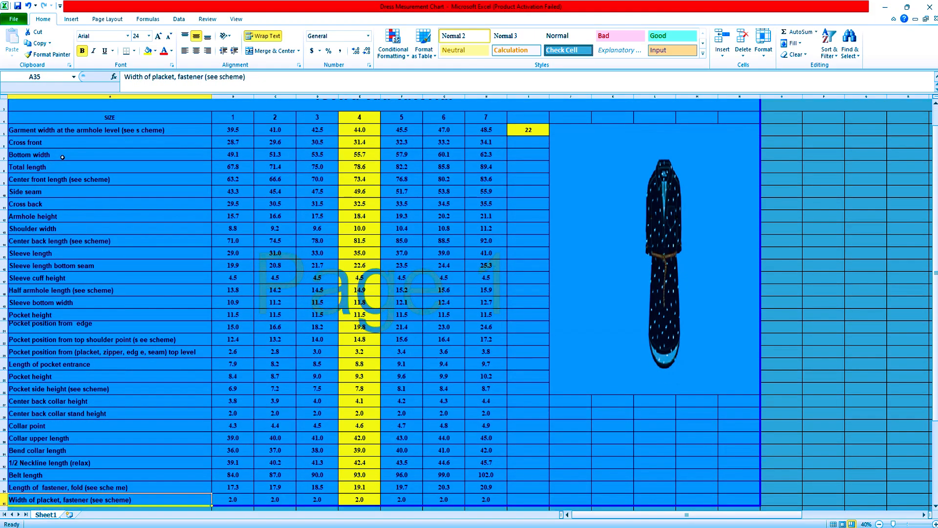
- Review the fastener and placket rows at the chart's end, and go back up to garment width at the armhole level
key(Up)
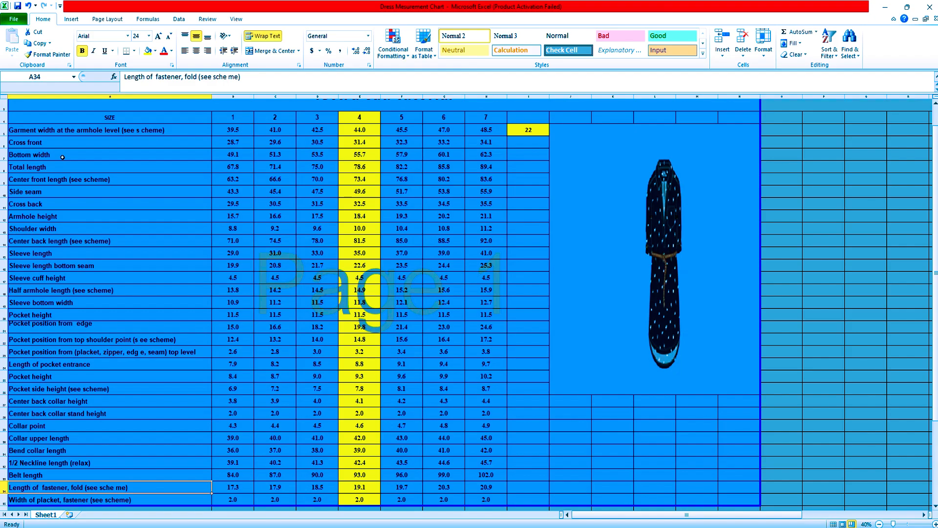
key(Down)
key(Down)
key(Up)
key(Up)
key(Up)
key(Up)
key(Up)
key(Up)
key(Up)
key(Up)
key(Up)
key(Up)
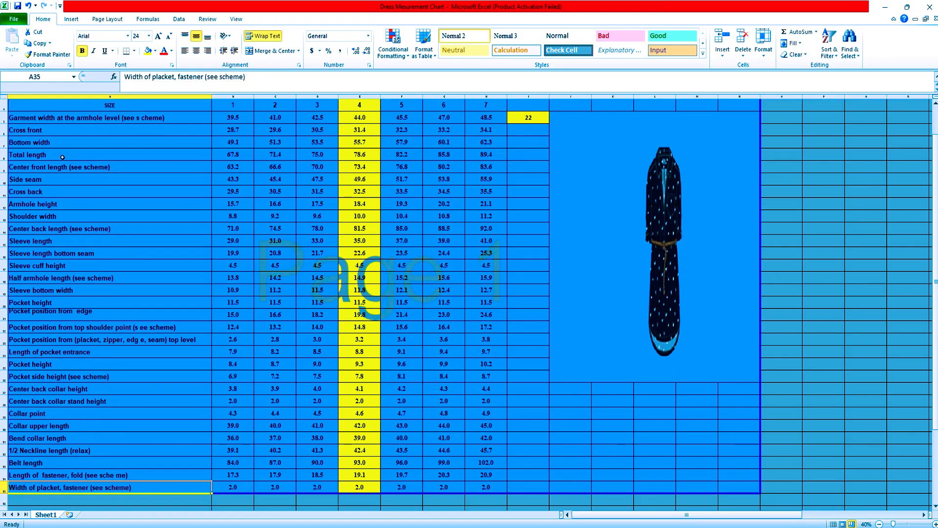
key(Up)
key(Up)
key(Up)
key(Up)
key(Up)
key(Up)
key(Up)
key(Up)
key(Up)
key(Up)
key(Up)
key(Up)
key(Up)
key(Up)
key(Up)
key(Up)
key(Up)
key(Up)
key(Up)
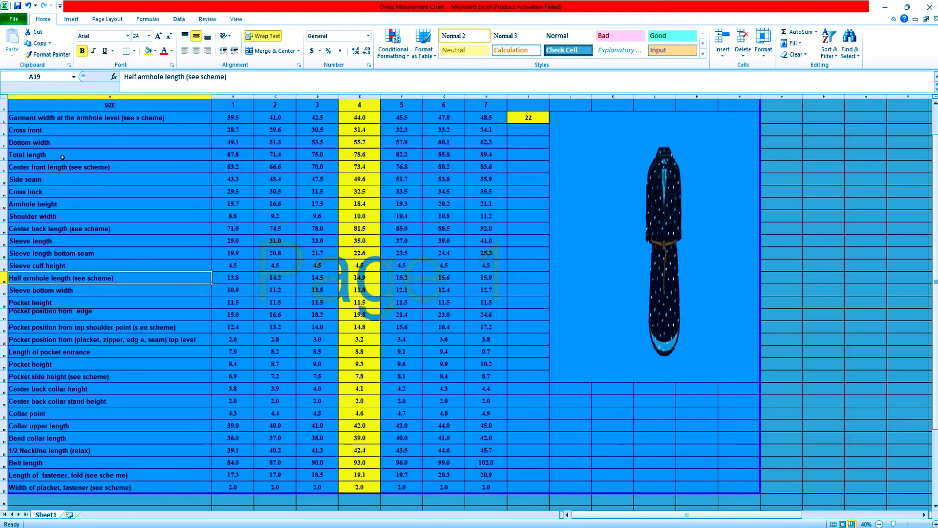
key(Up)
key(Up)
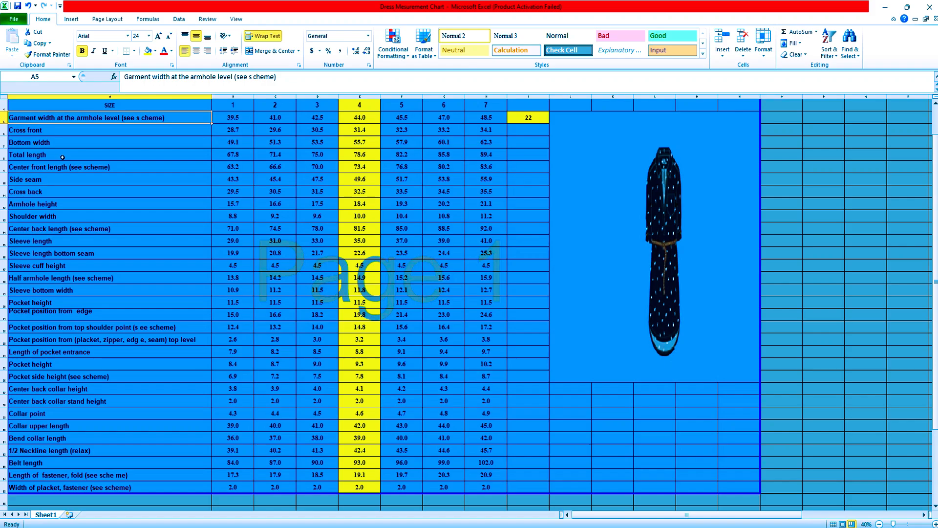
- Go through the measurement names from garment width at the armhole level to half armhole length, and return to center back length
key(Down)
key(Down)
key(Down)
key(Down)
key(Down)
key(Down)
key(Down)
key(Down)
key(Down)
key(Down)
key(Down)
key(Down)
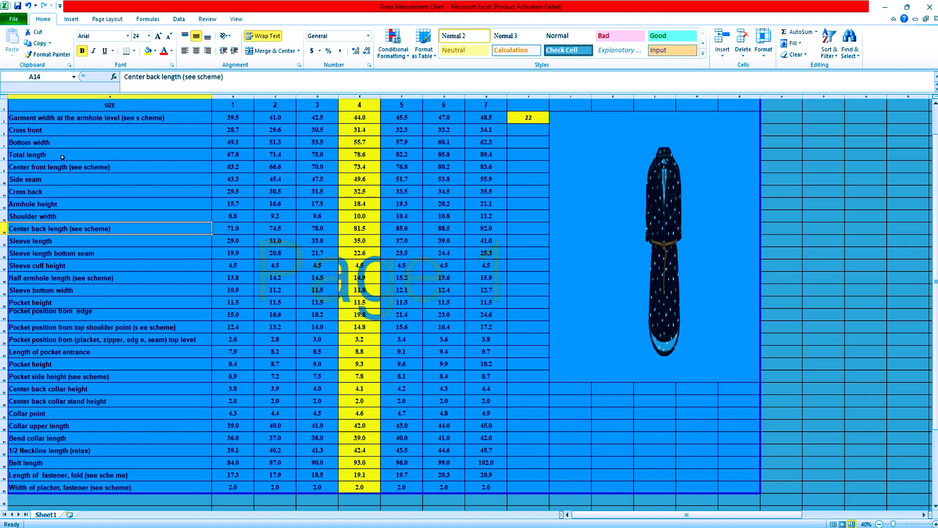
key(Down)
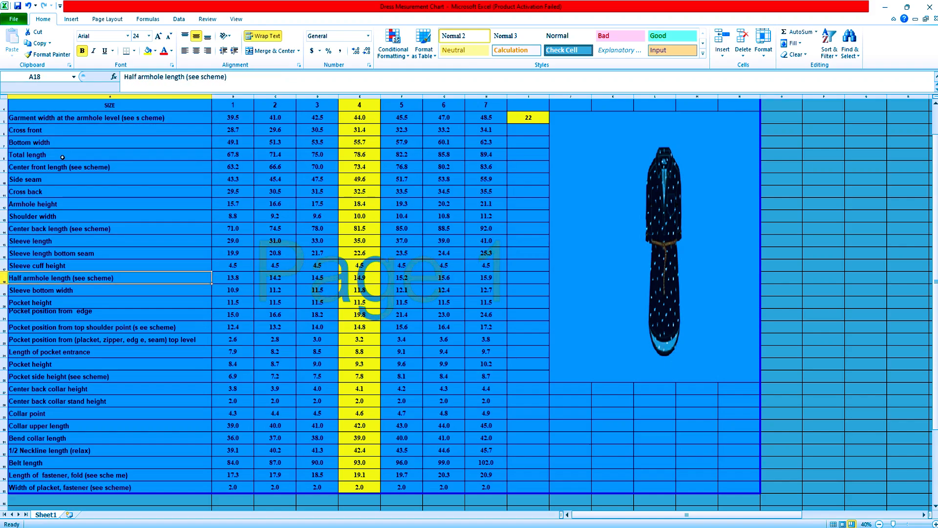
key(Up)
key(Up)
key(Up)
key(Up)
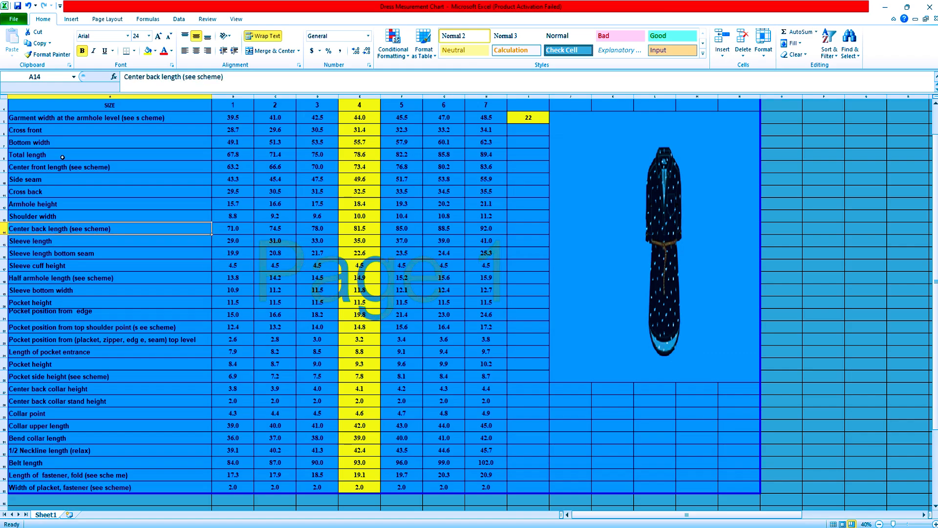
- Enter 81.5 in cell I14 for the size 4 center back length and fill the cell yellow
click(365, 231)
click(515, 230)
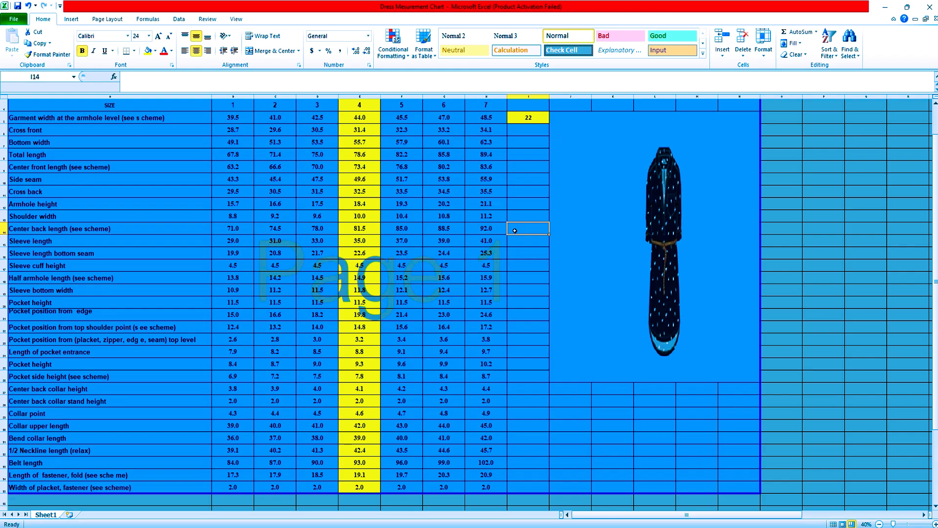
text(81.5)
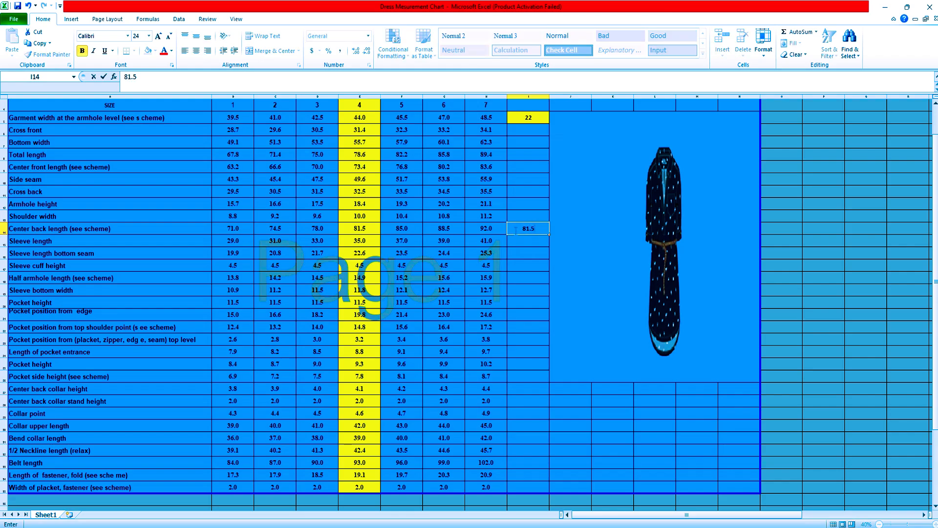
key(Return)
key(Up)
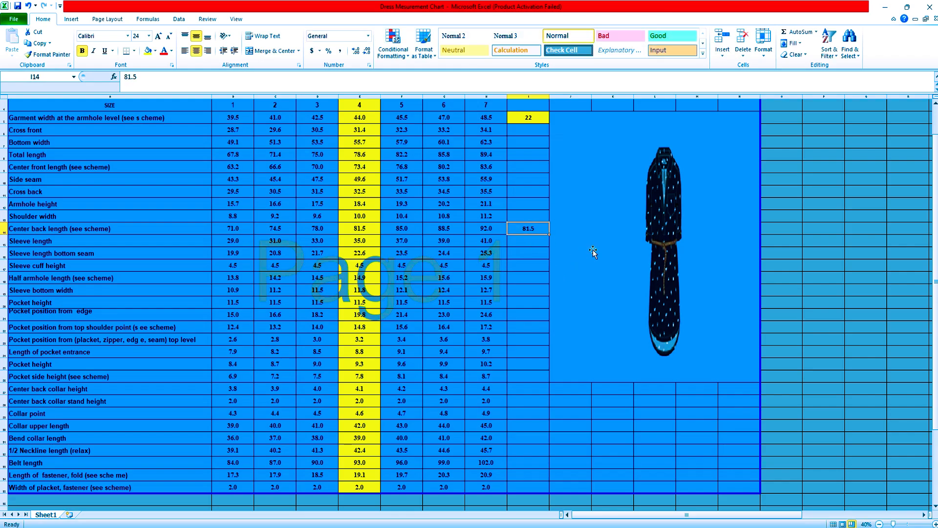
click(147, 51)
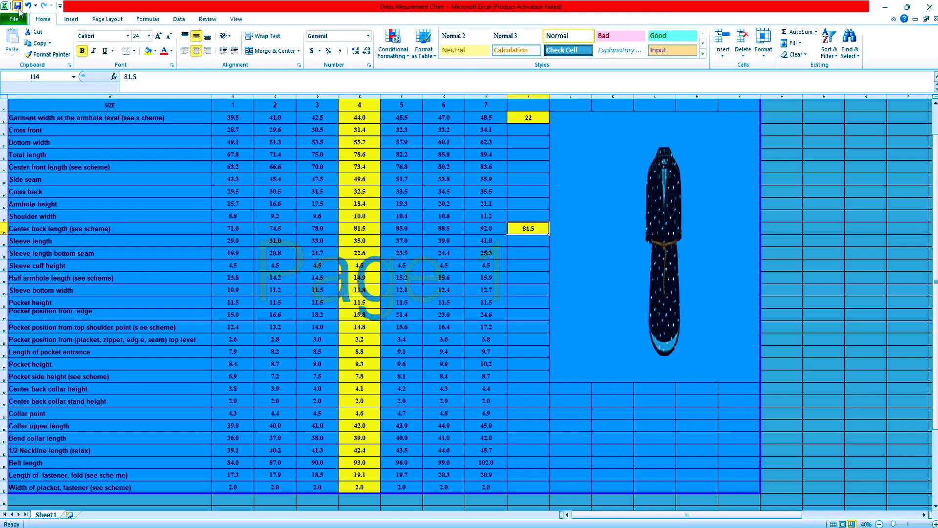
- Save the dress measurement chart workbook
click(19, 9)
click(19, 9)
click(19, 9)
click(19, 10)
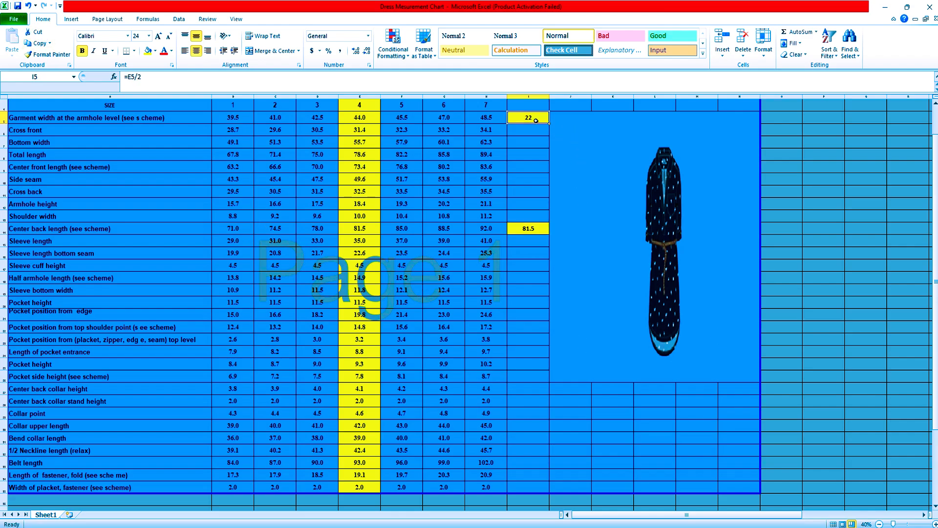
- Switch to Modaris and make the blank ladies dress sheet the current sheet
click(478, 523)
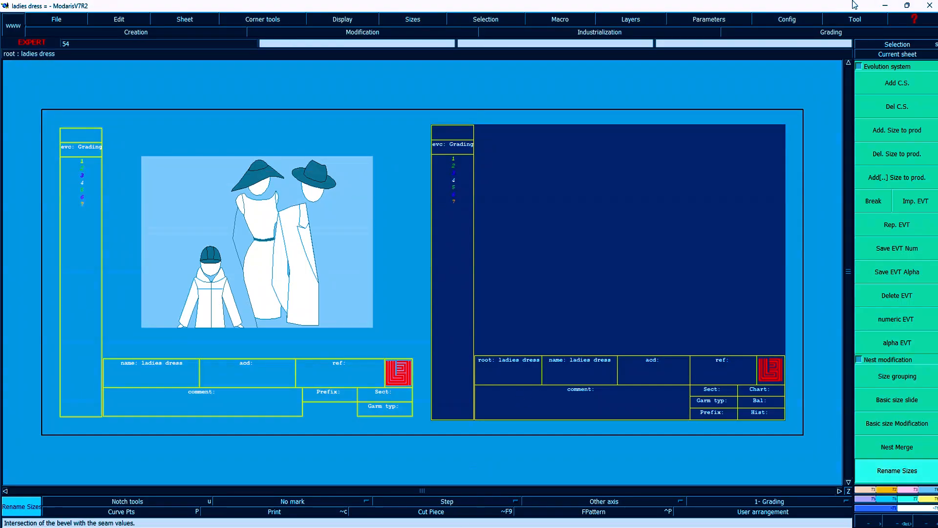
click(902, 54)
click(578, 237)
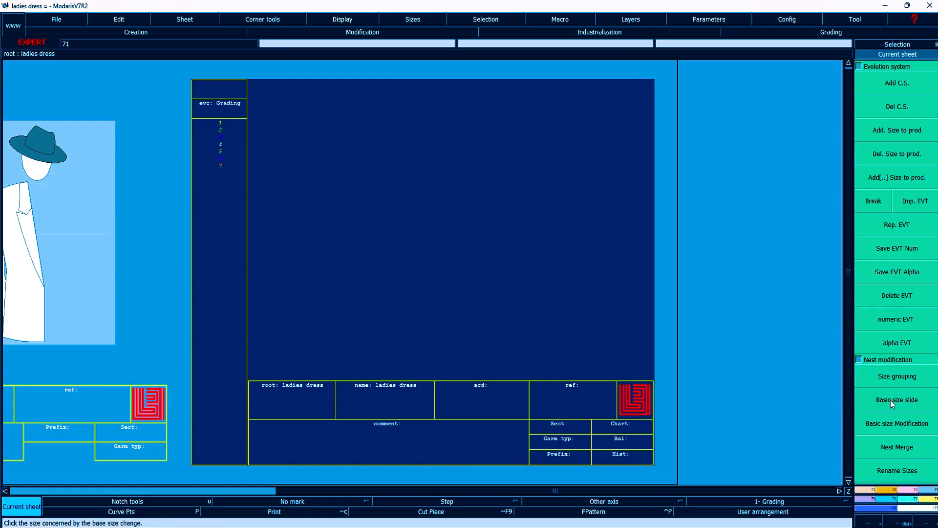
- Draw a rectangle 81.50 cm wide and 22.00 cm high on the blank ladies dress sheet
click(890, 490)
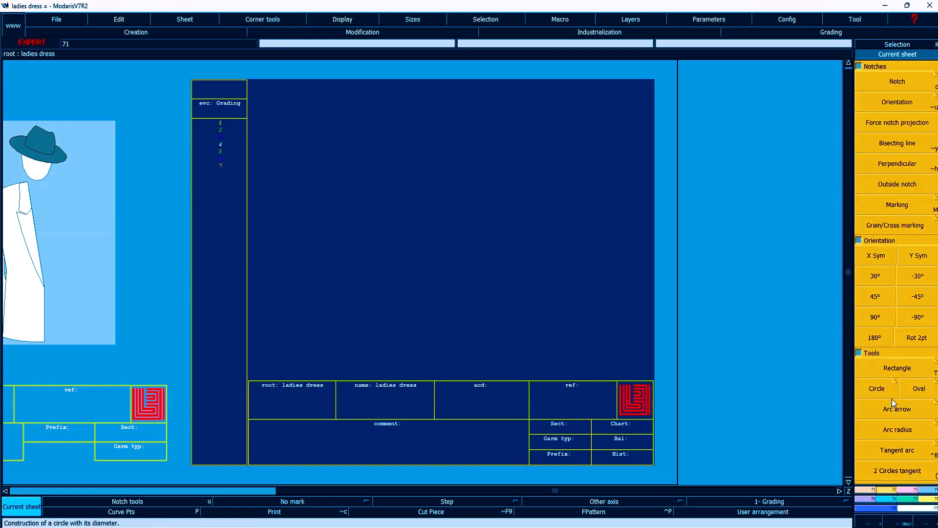
click(896, 369)
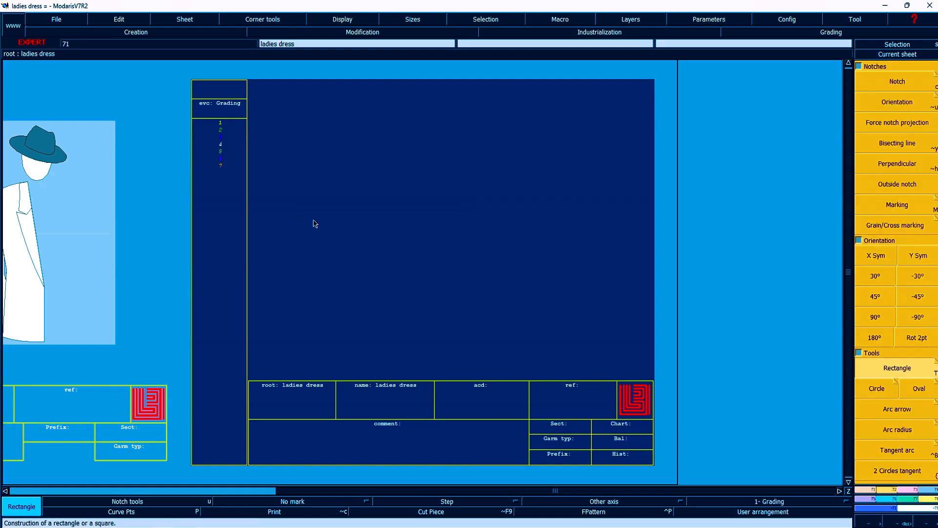
click(443, 249)
text(10.43)
key(Return)
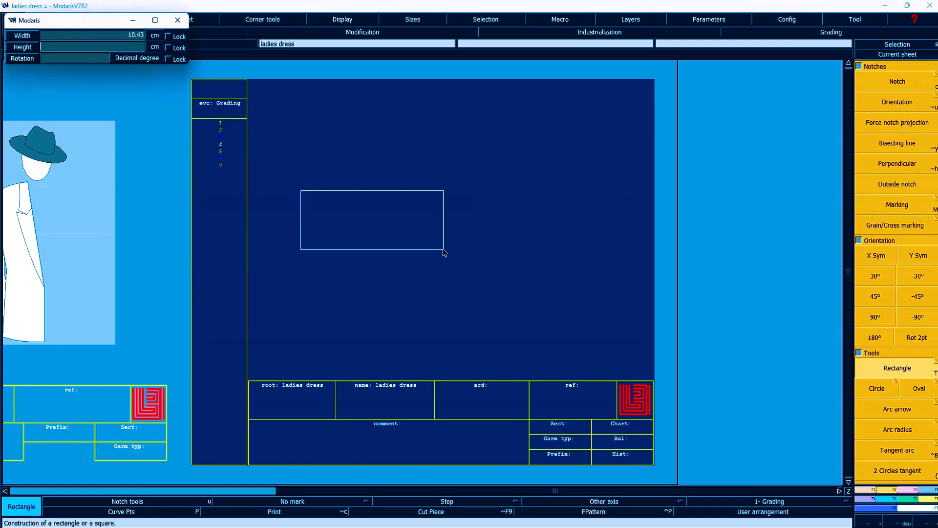
text(22.00)
key(Return)
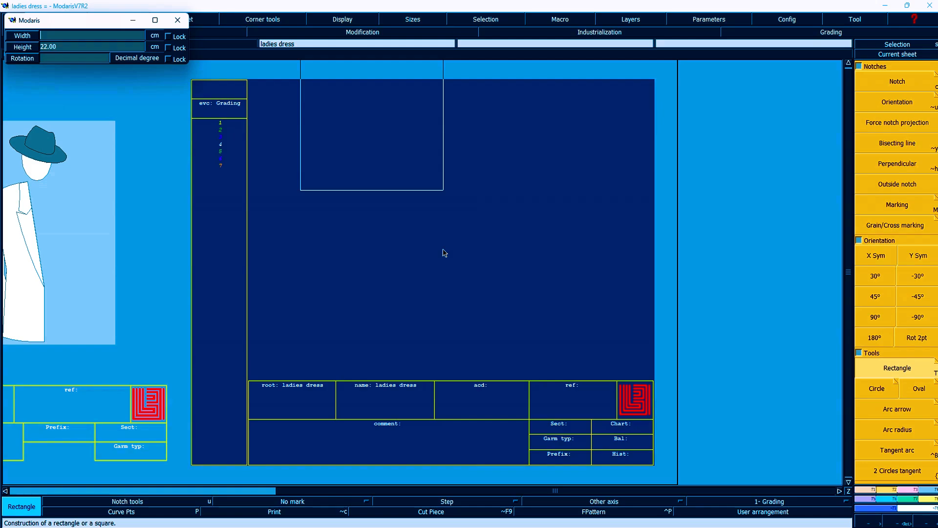
text(81.50)
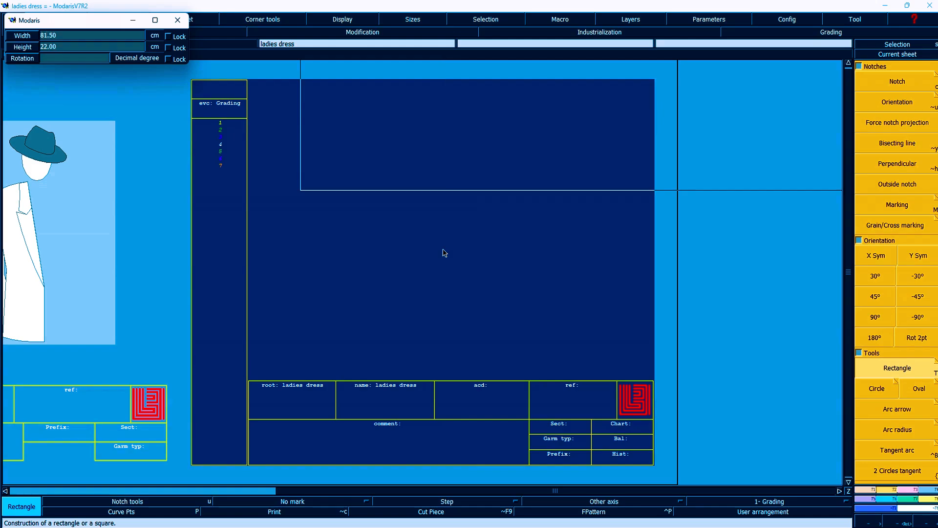
key(Return)
key(Home)
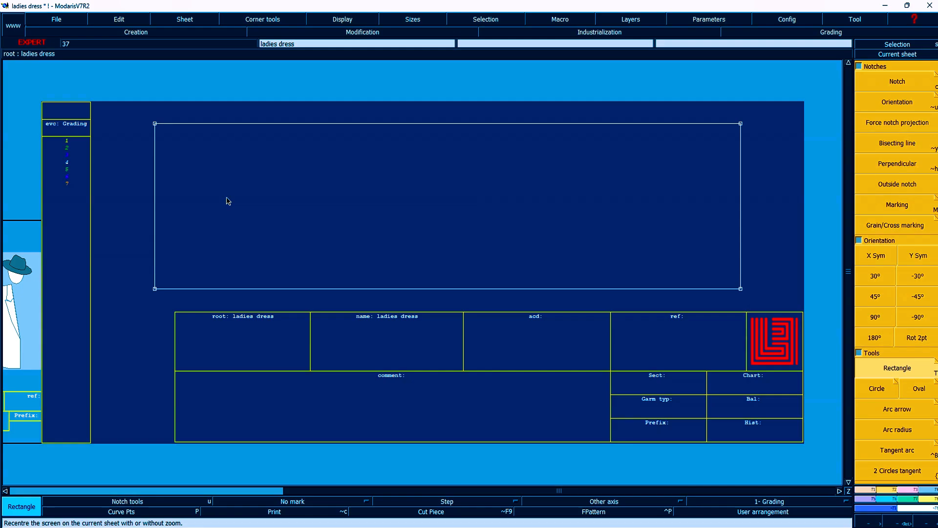
- Add dynamic length measures to the rectangle's upper long edge and its right-hand short edge
key(l)
click(390, 124)
click(379, 93)
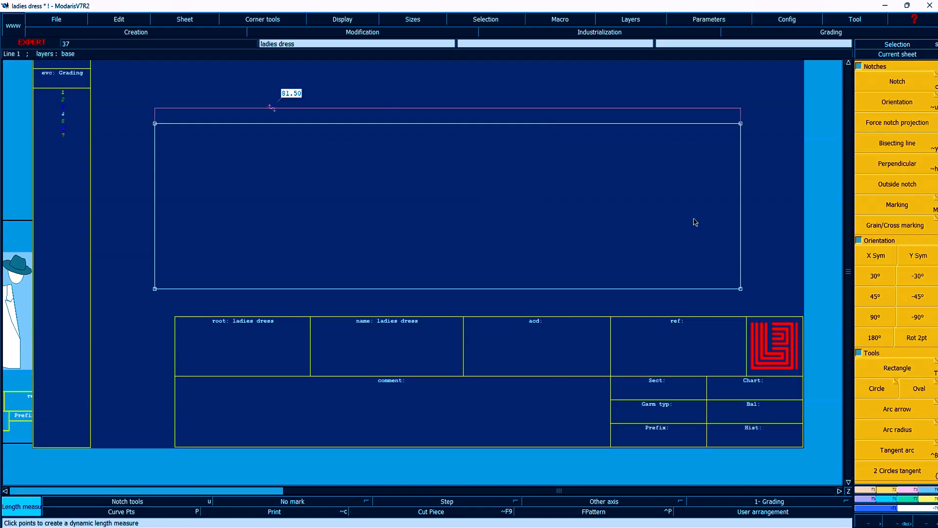
click(741, 194)
click(782, 191)
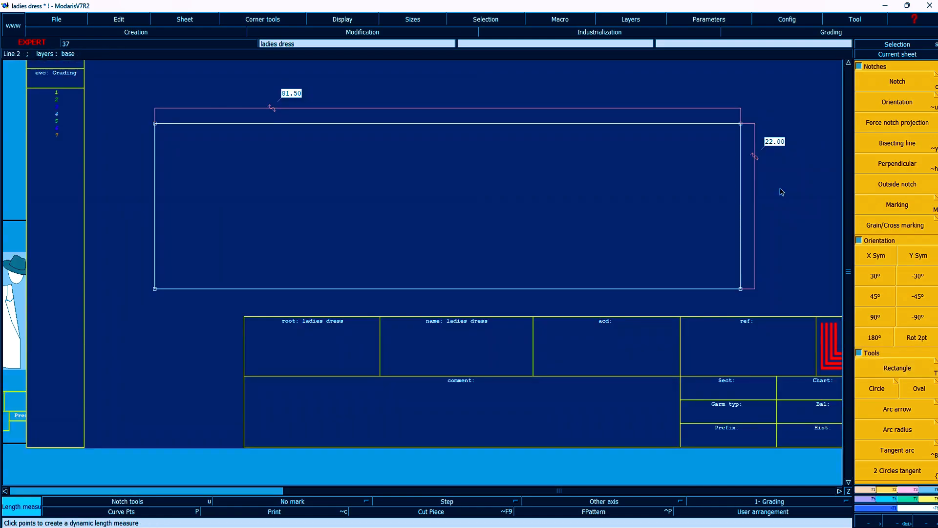
- Switch to the dress measurement chart in Excel and fill the entire center back length row yellow
click(434, 527)
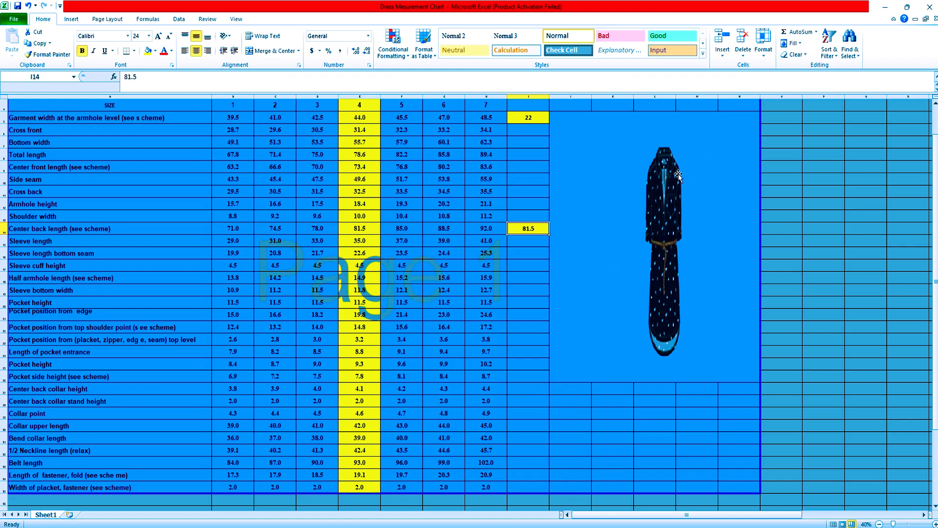
click(72, 229)
click(364, 228)
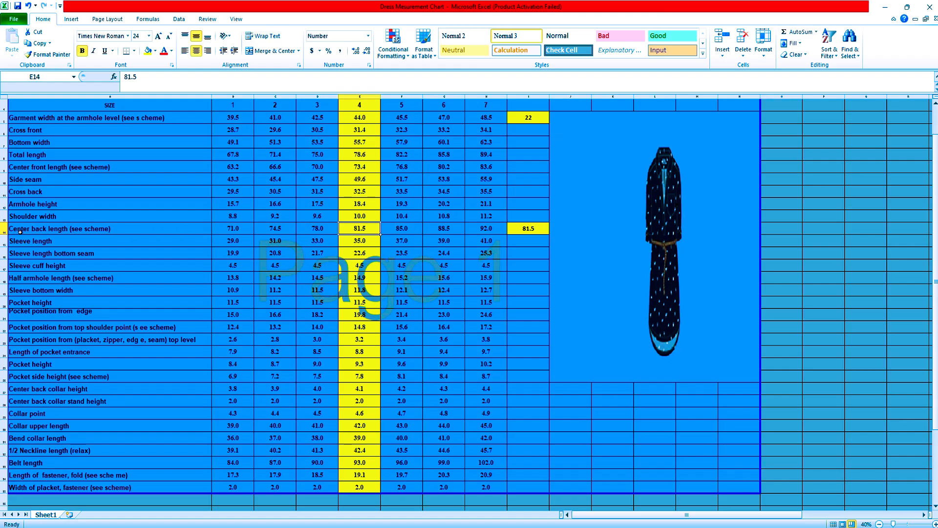
click(4, 229)
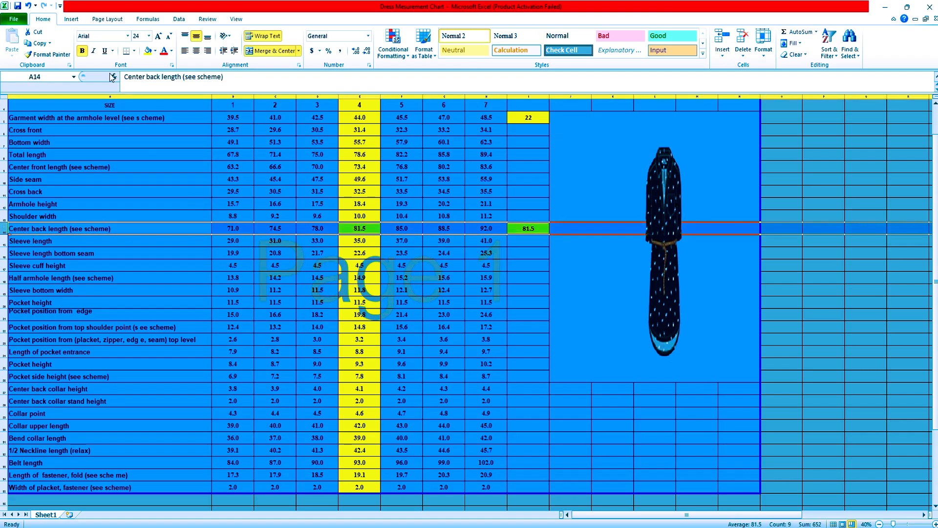
click(147, 51)
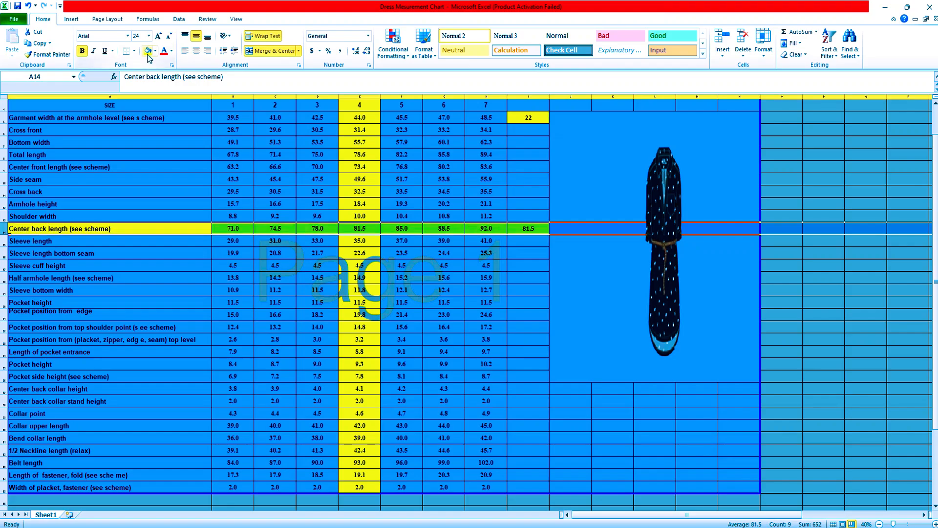
click(479, 300)
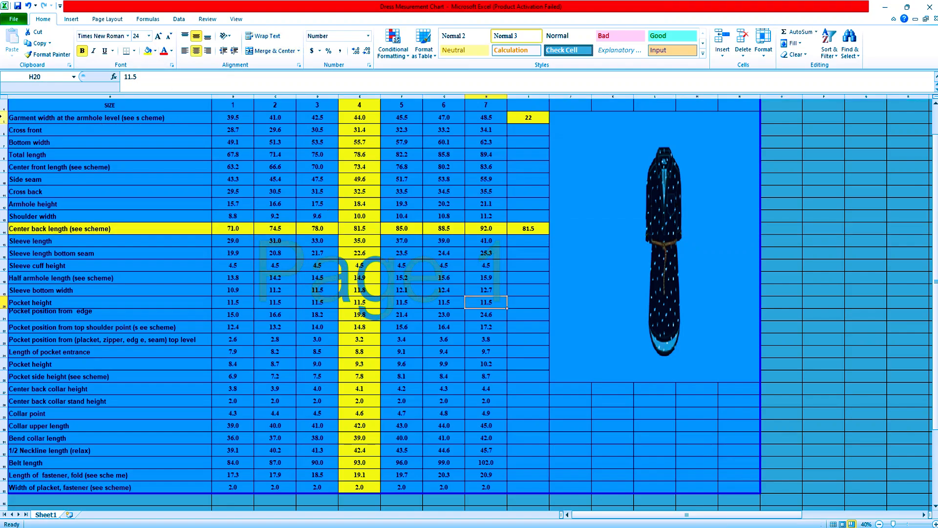
- Fill the row for garment width at the armhole level yellow and save the workbook
click(4, 117)
click(148, 50)
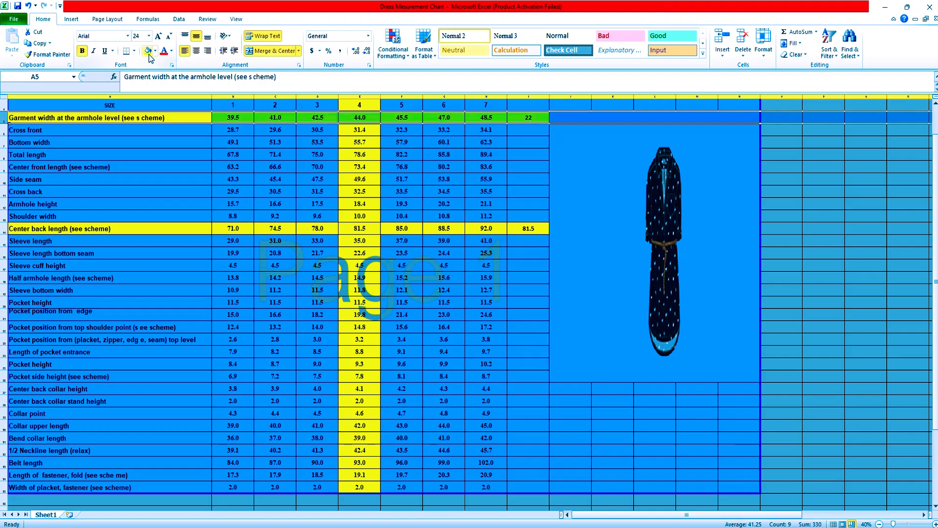
click(616, 385)
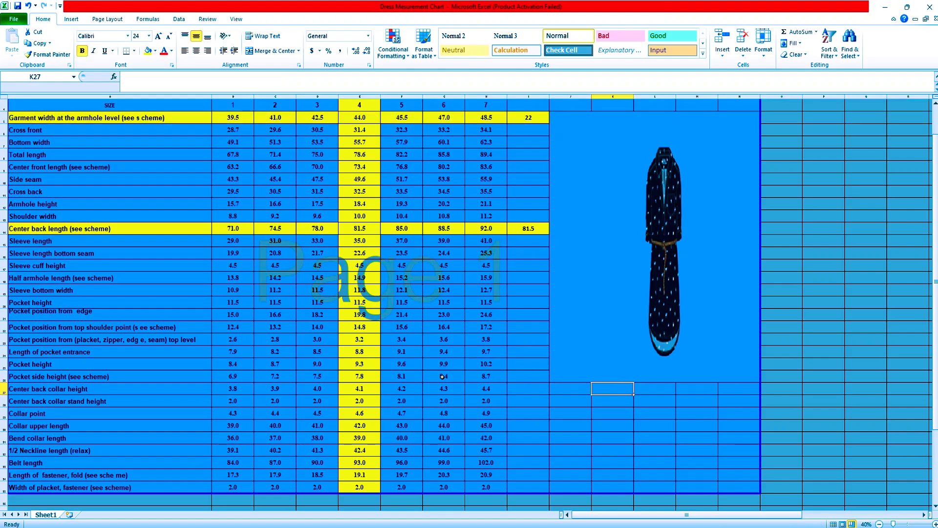
click(17, 7)
- Examine the chart's body entries from shoulder width up to cross front, including the size 4 shoulder width and bottom width
click(50, 218)
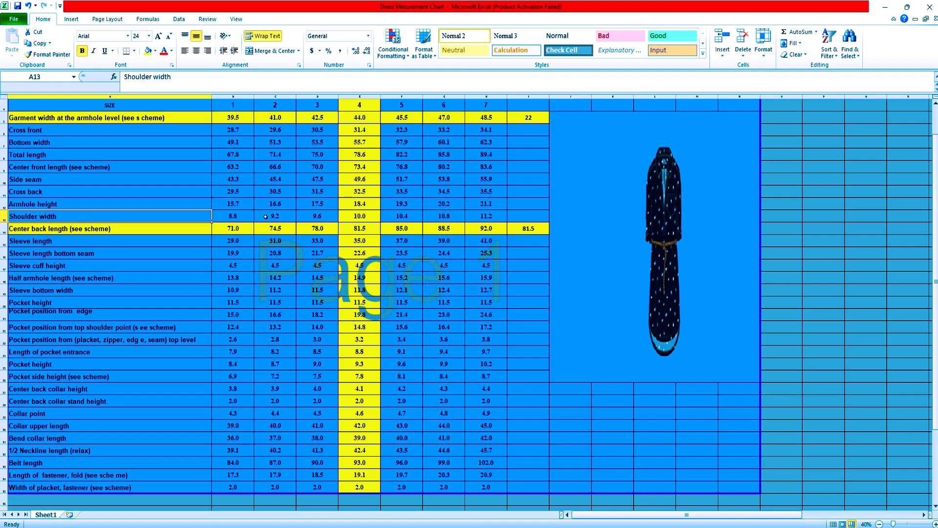
click(375, 216)
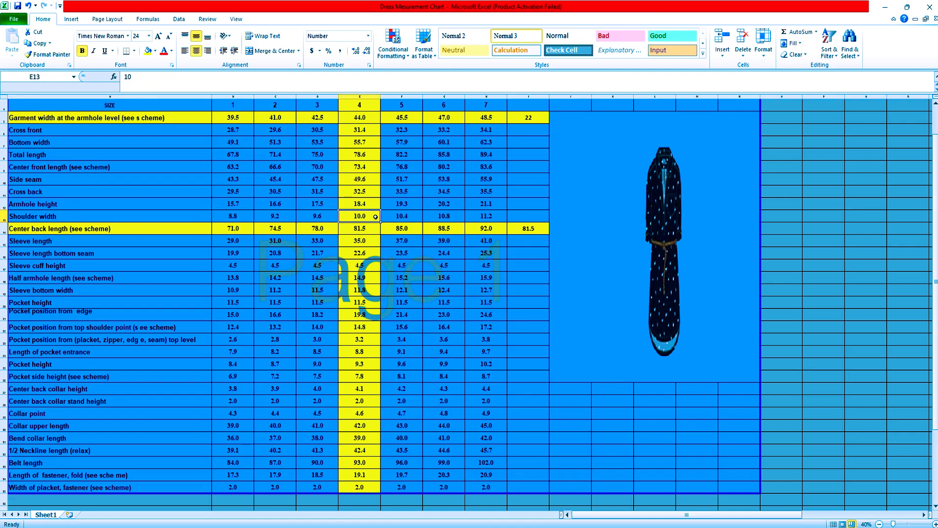
click(68, 202)
click(52, 190)
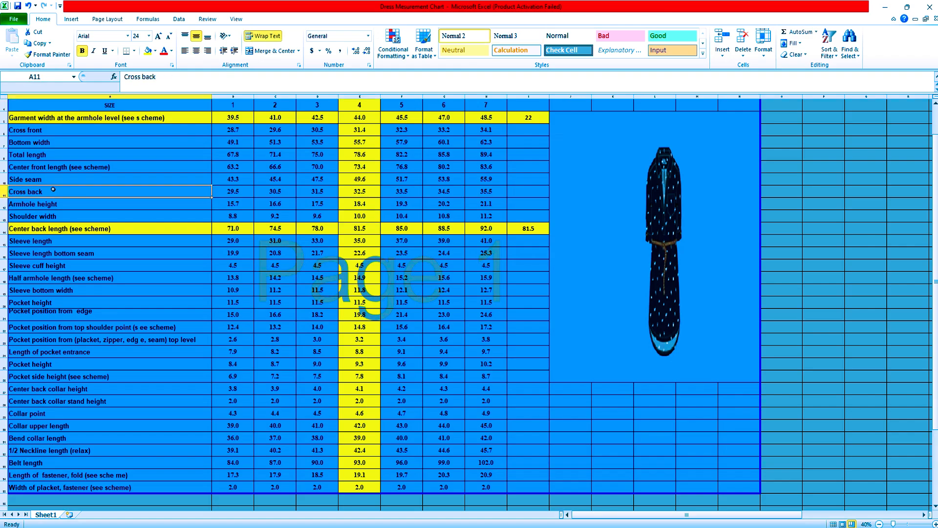
click(48, 182)
click(43, 158)
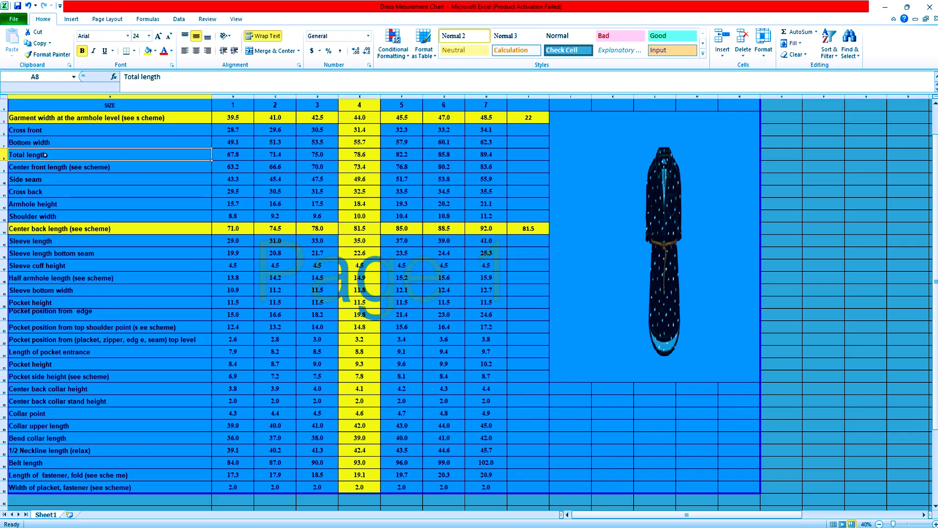
click(45, 144)
key(Up)
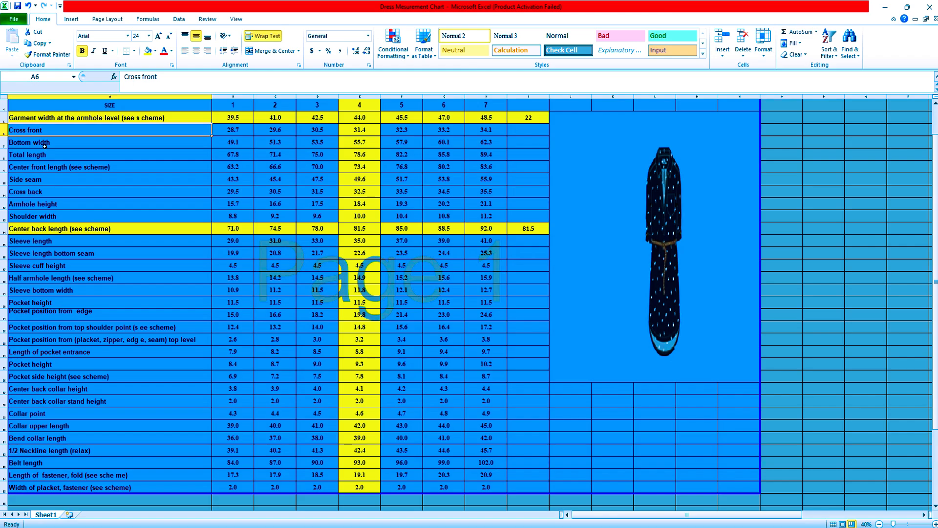
click(45, 143)
click(360, 142)
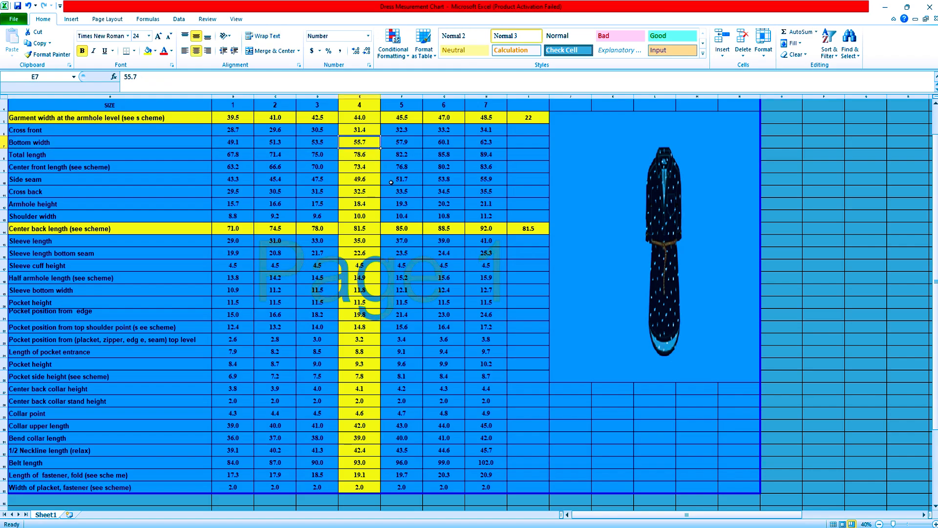
- Examine the chart's sleeve, pocket, collar, neckline and fastener entries, plus the size 4 bottom width and cross front
click(35, 253)
click(36, 265)
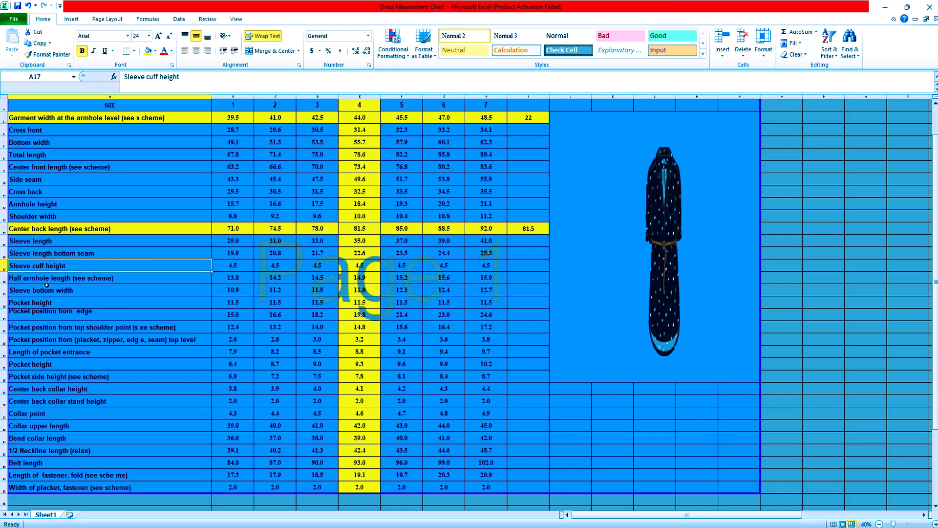
click(46, 288)
click(49, 279)
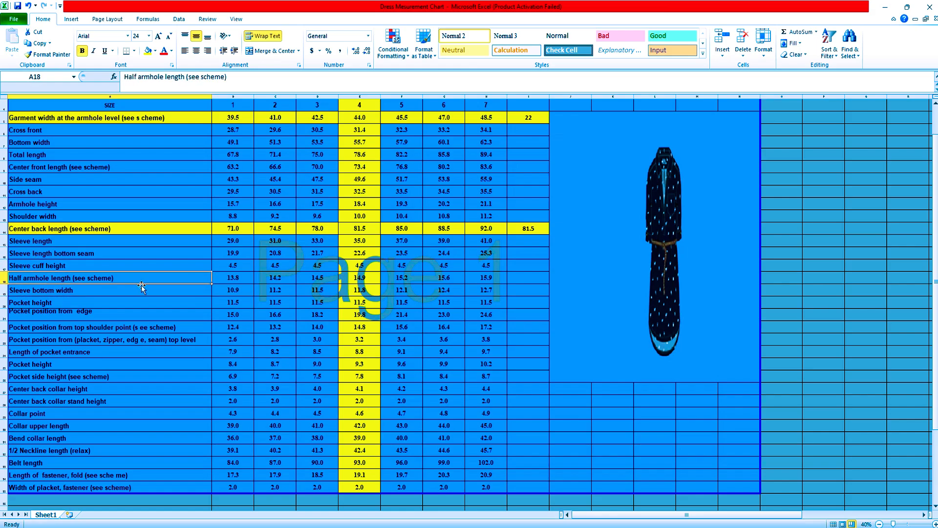
click(73, 292)
click(66, 303)
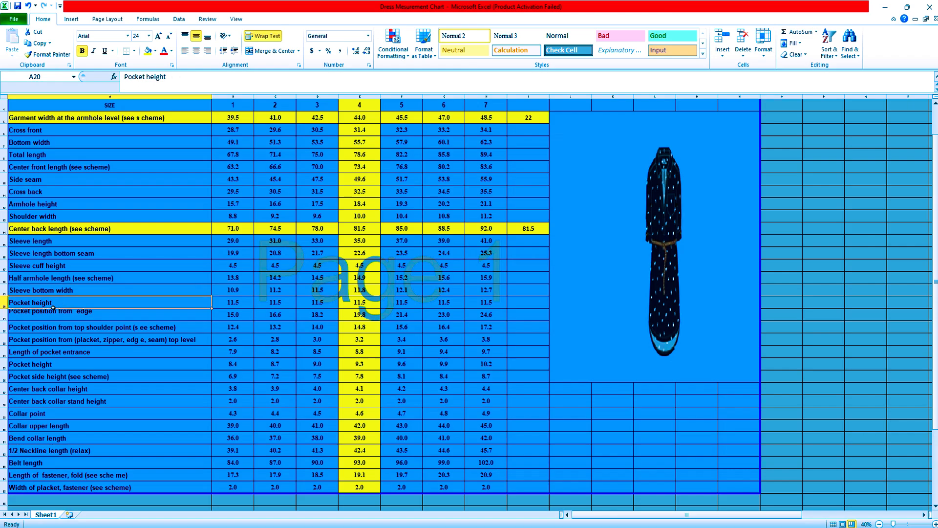
click(62, 316)
click(71, 328)
click(68, 340)
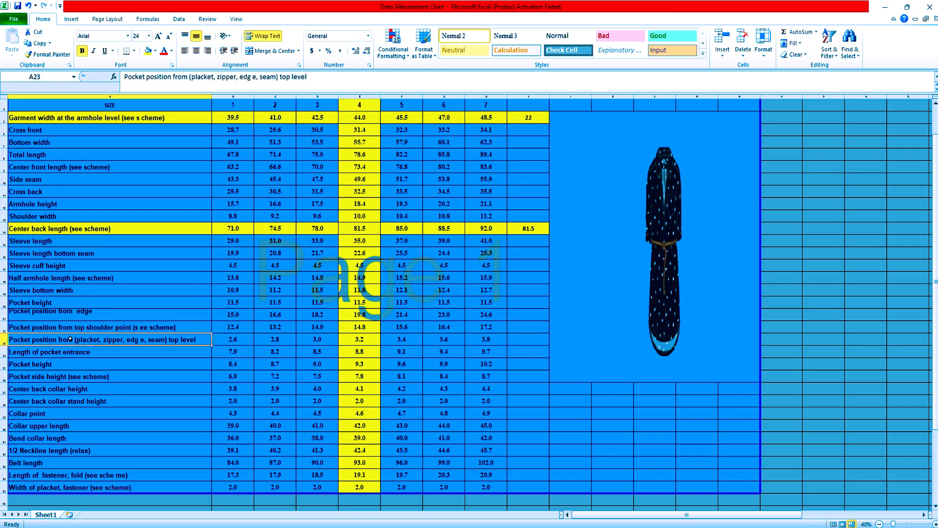
click(64, 352)
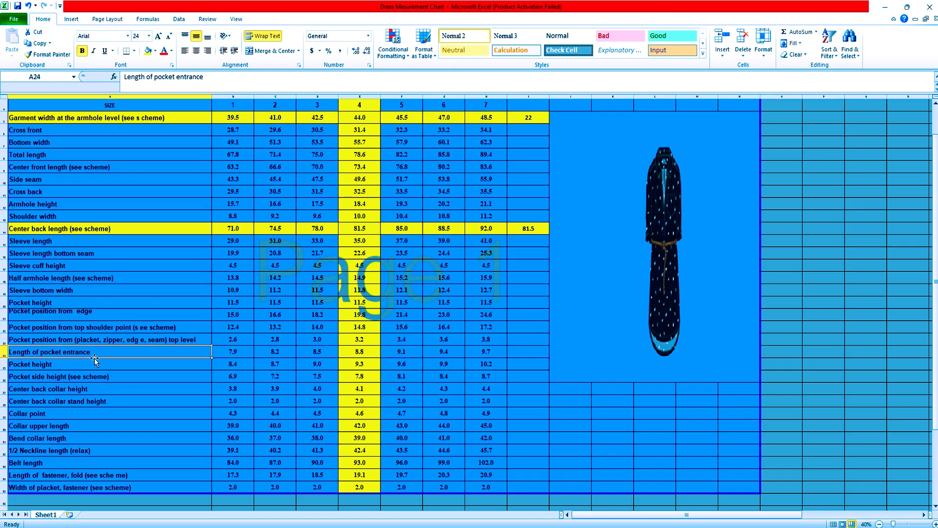
click(61, 364)
click(60, 376)
click(58, 400)
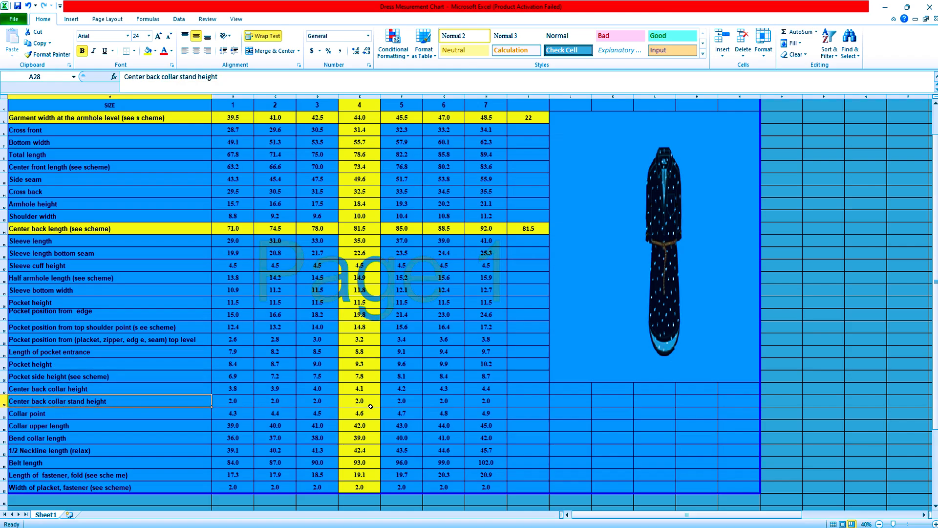
click(43, 415)
click(51, 426)
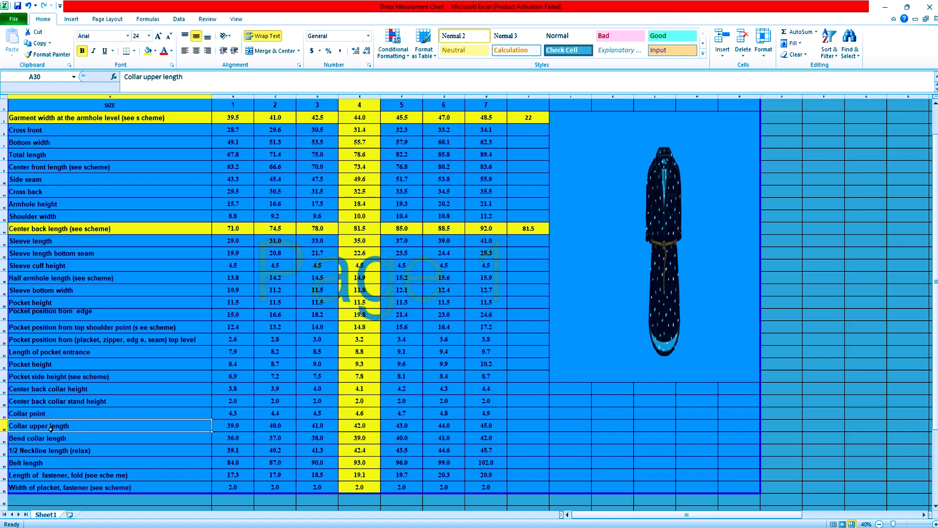
click(57, 449)
click(59, 475)
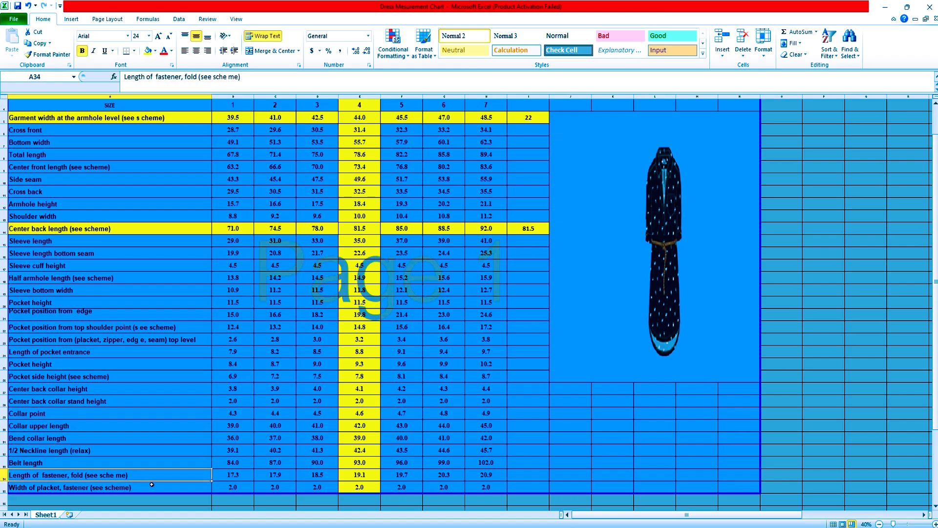
scroll(254, 439, down, 2)
scroll(254, 440, up, 2)
click(362, 143)
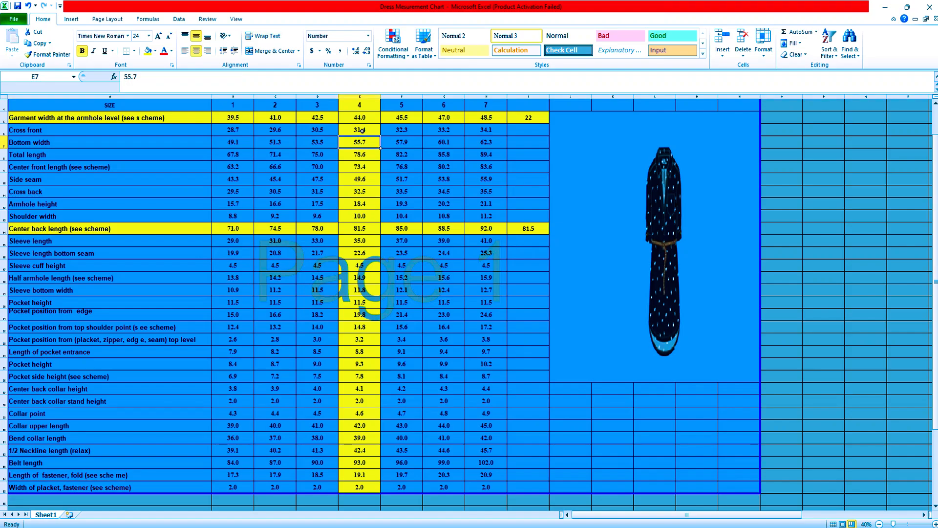
click(361, 131)
- Fill the entire center front length row of the chart yellow
click(367, 170)
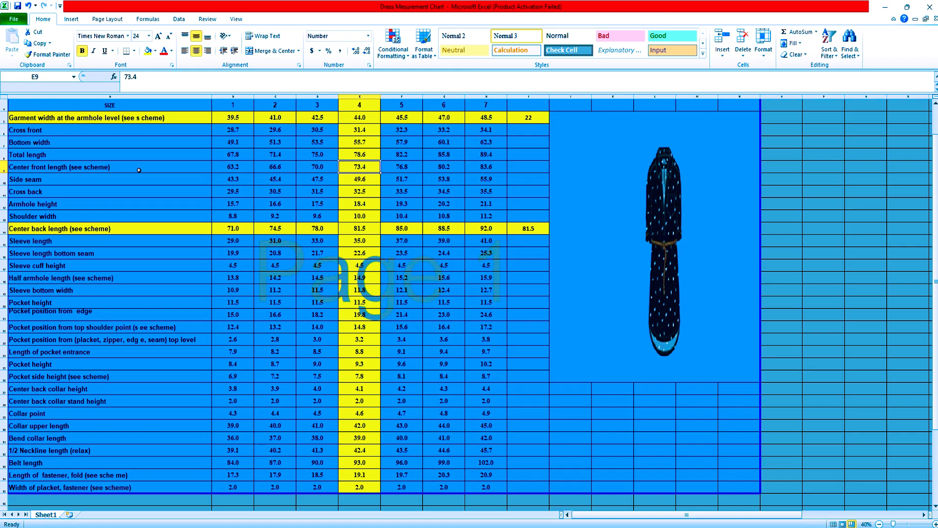
click(25, 169)
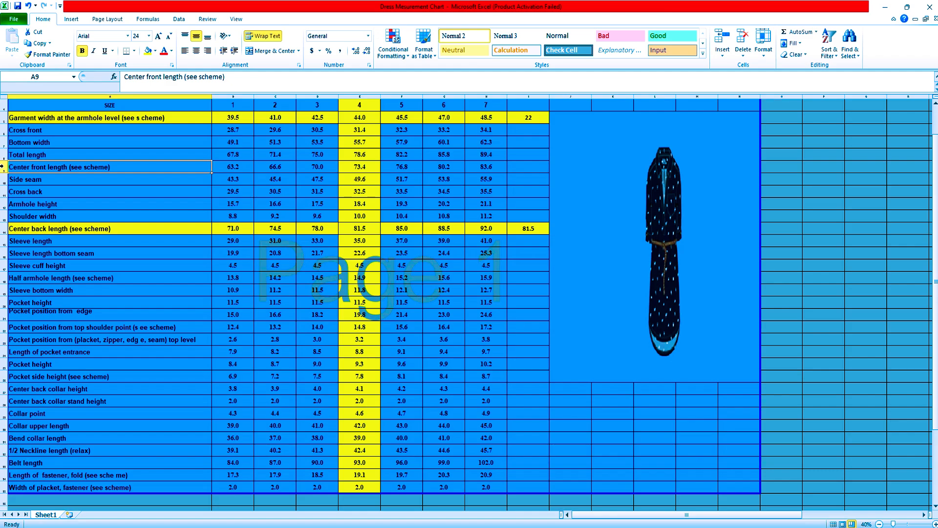
click(3, 167)
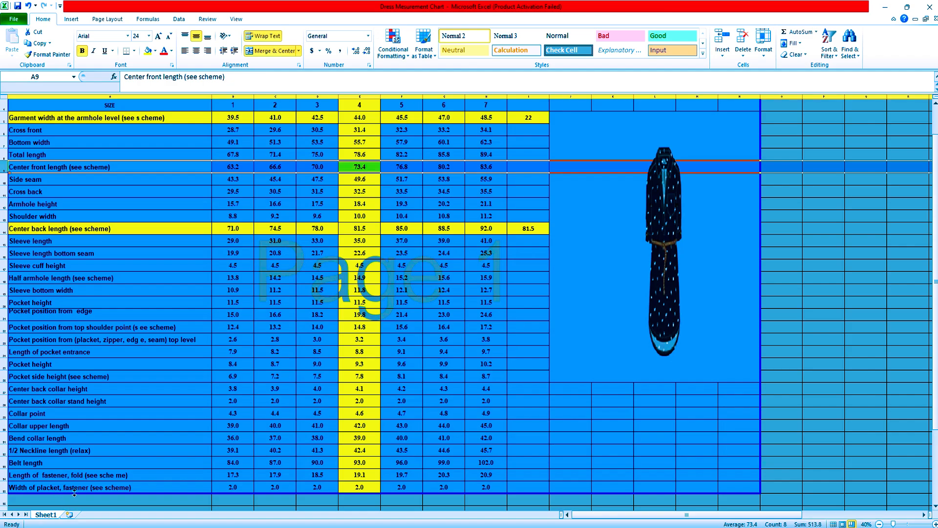
click(149, 52)
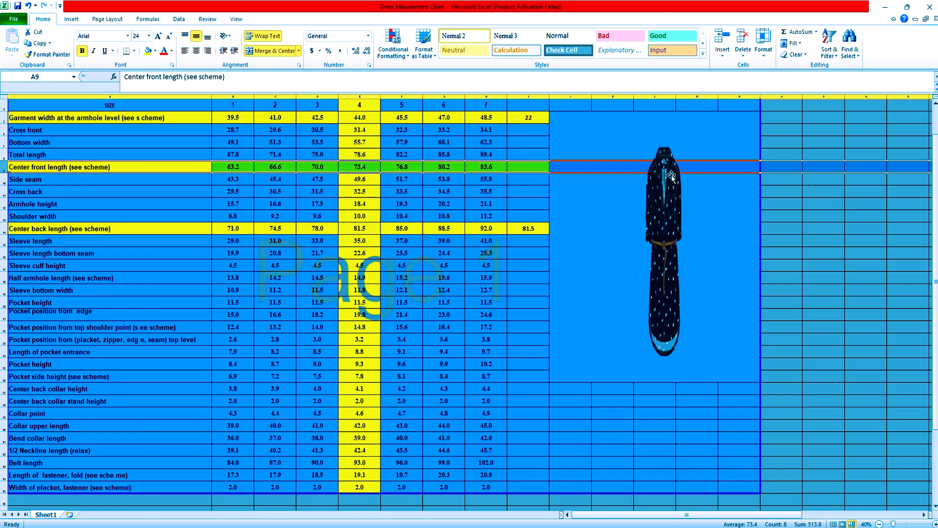
click(490, 301)
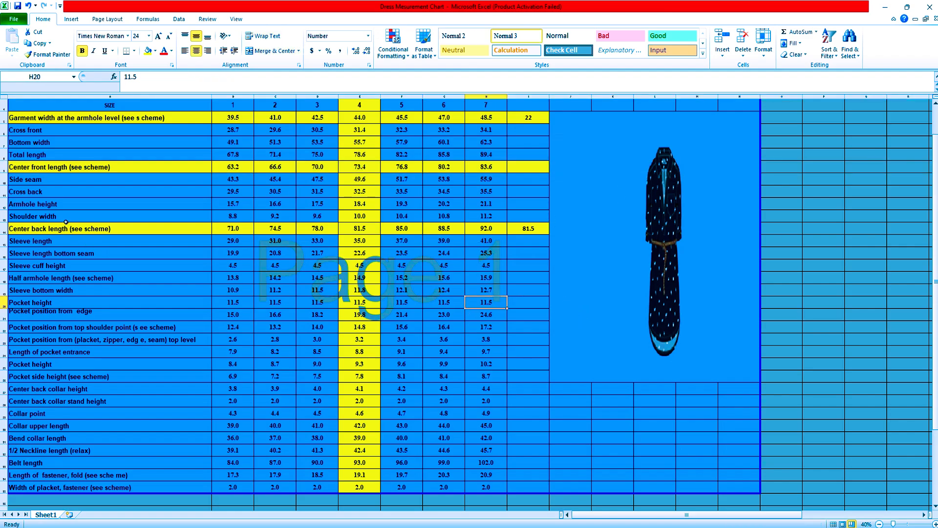
- Examine the shoulder width, sleeve length, sleeve cuff height, half armhole length and cross back entries, including the size 4 shoulder width and cross back
click(110, 217)
click(364, 216)
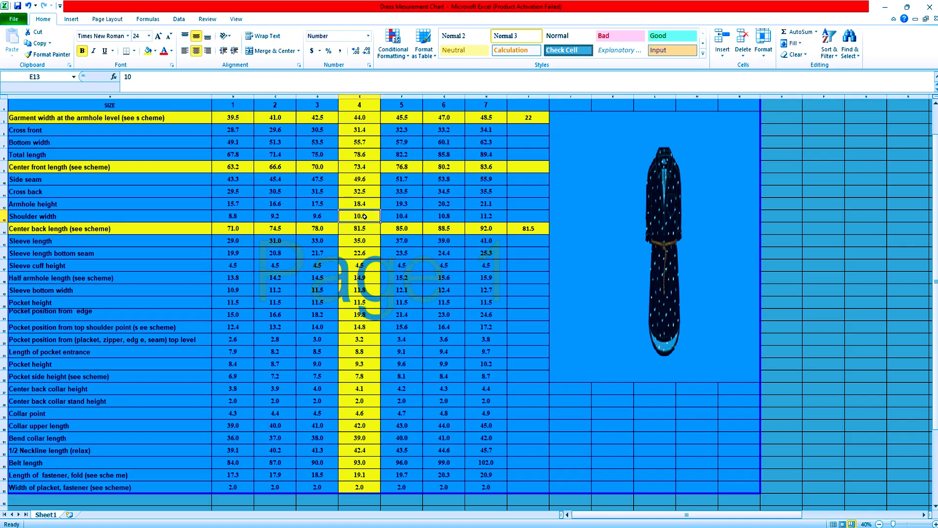
click(56, 242)
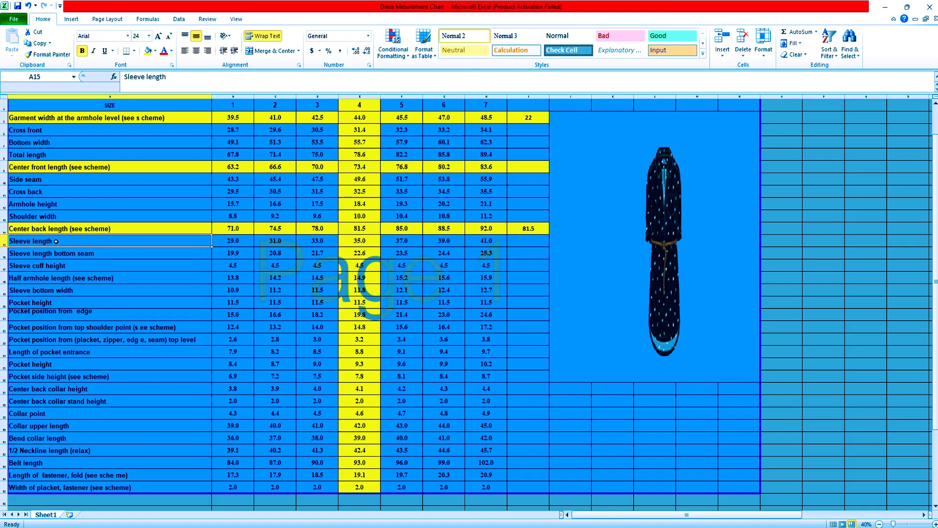
click(53, 267)
click(68, 279)
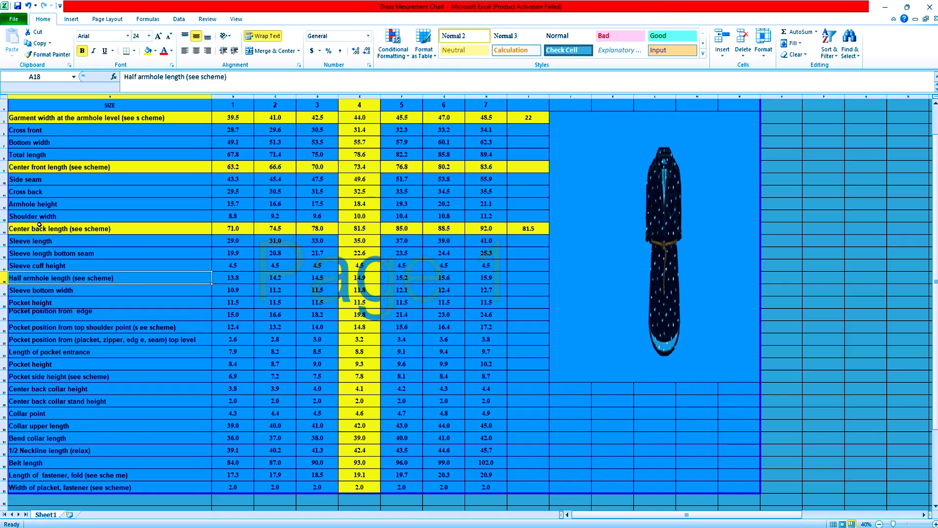
click(49, 193)
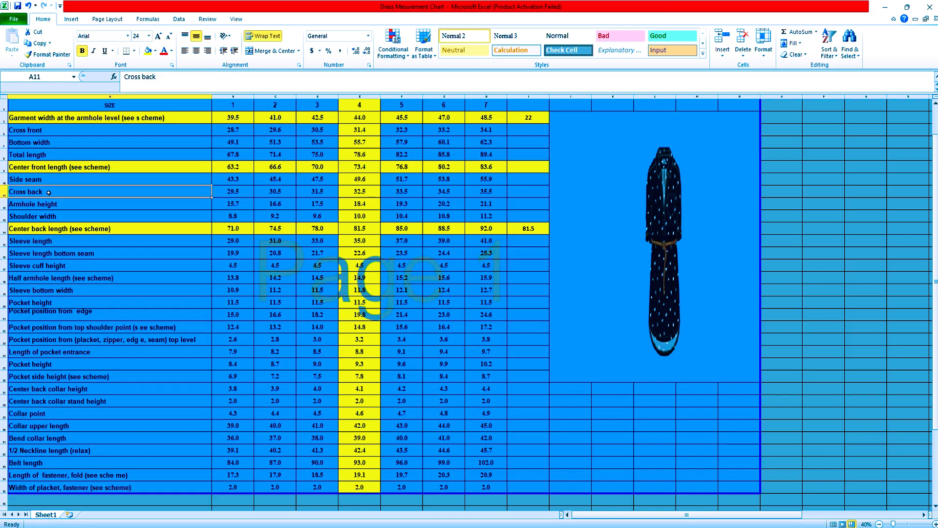
click(364, 193)
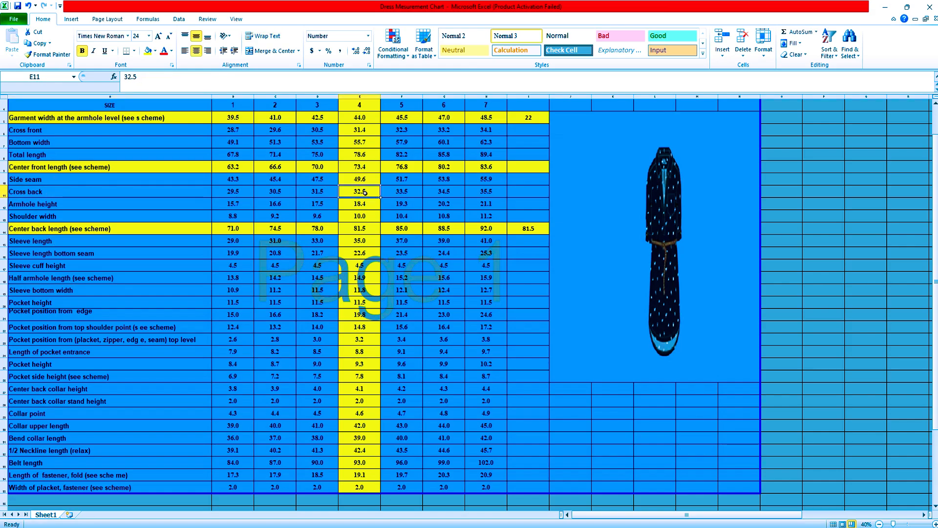
- Fill the entire total length row yellow and enter 78.6 in that row's empty cell after the size 7 value
click(363, 156)
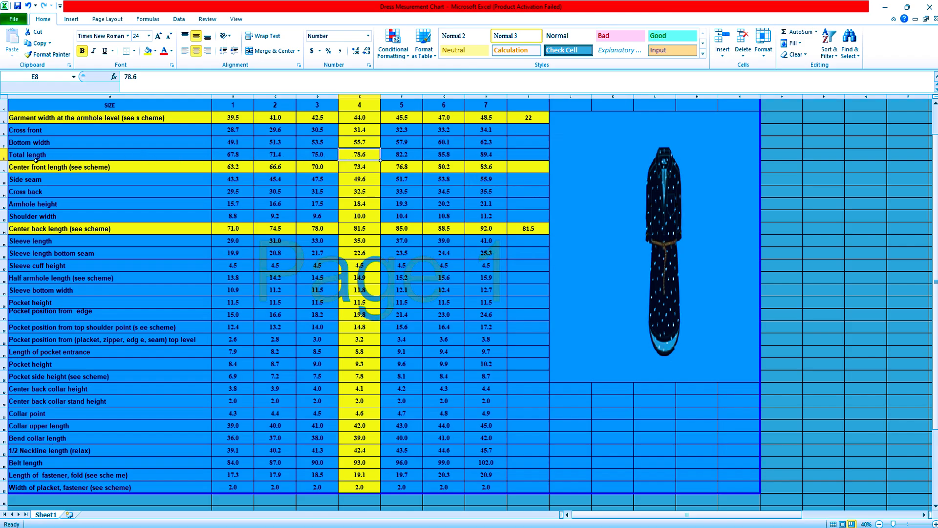
click(2, 155)
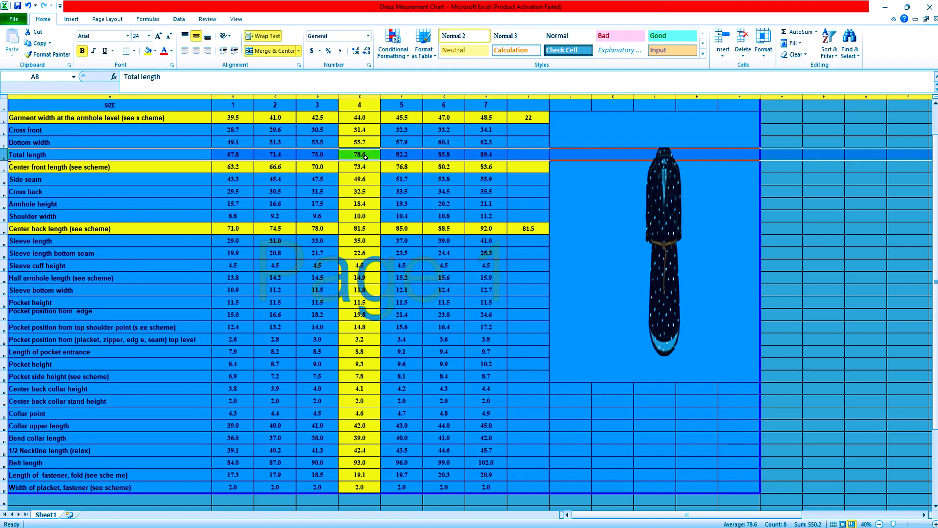
click(147, 50)
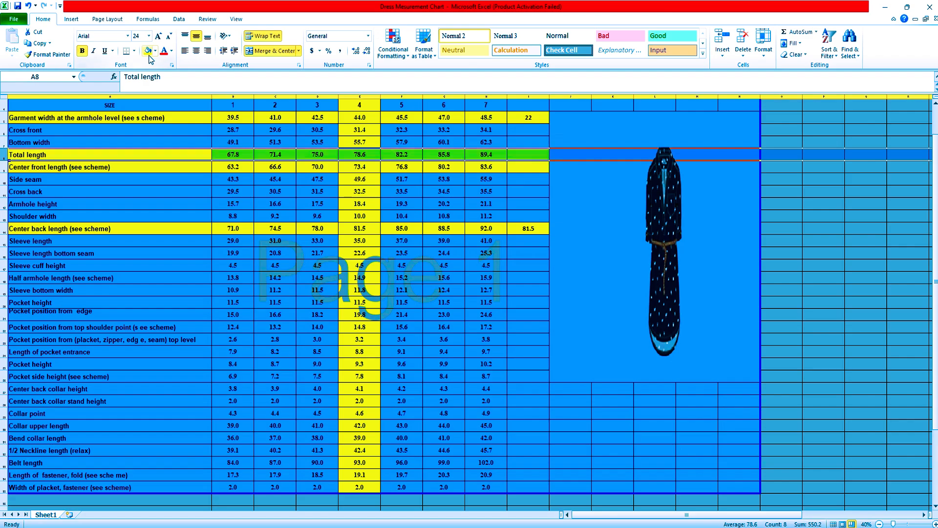
click(521, 156)
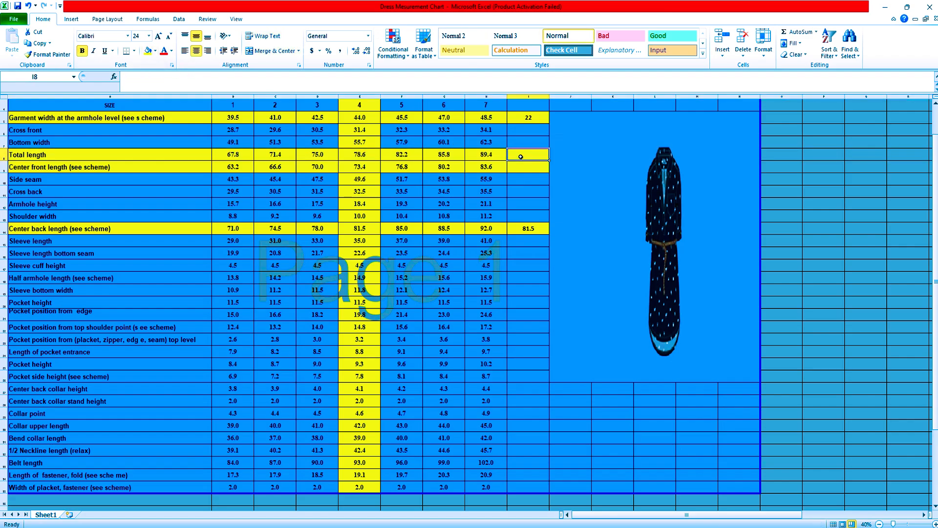
text(78.)
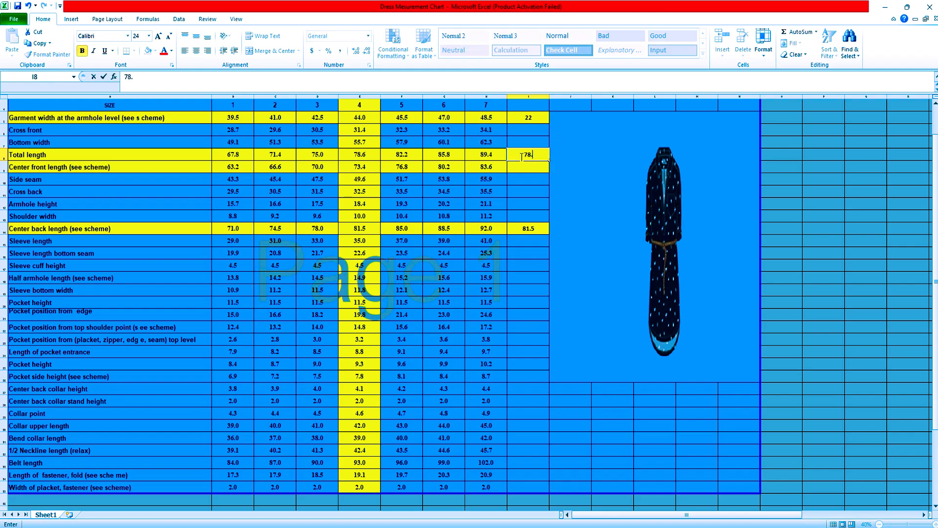
text(6)
key(Return)
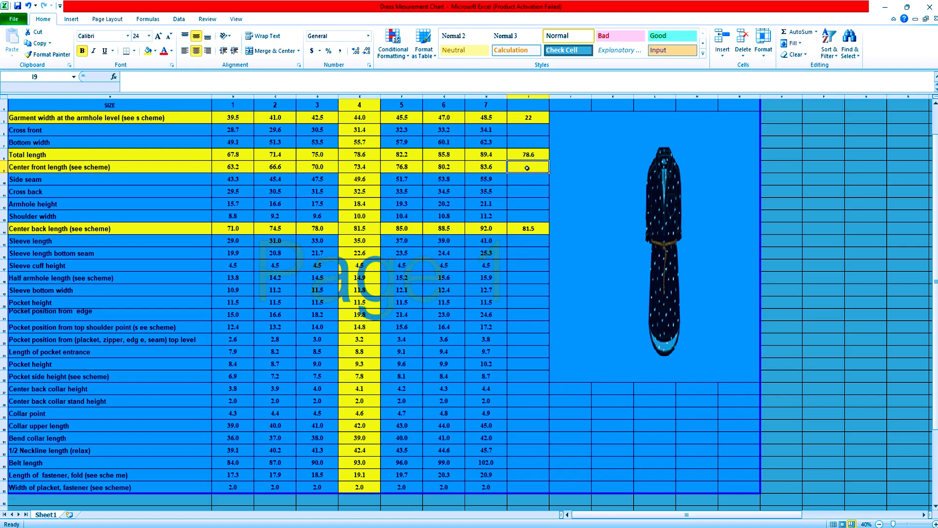
click(534, 155)
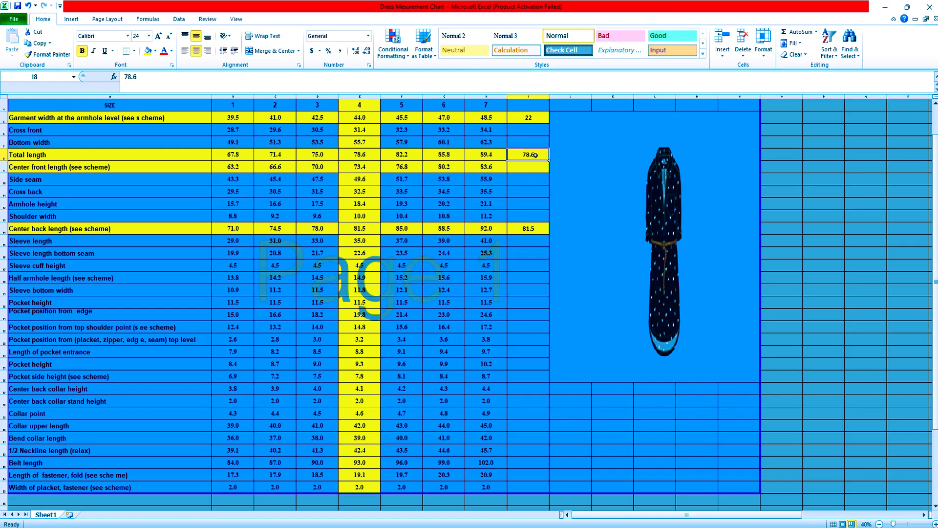
- Switch to Modaris and create a line parallel to the rectangle's left-hand short edge at a distance of 78.6 cm
click(465, 526)
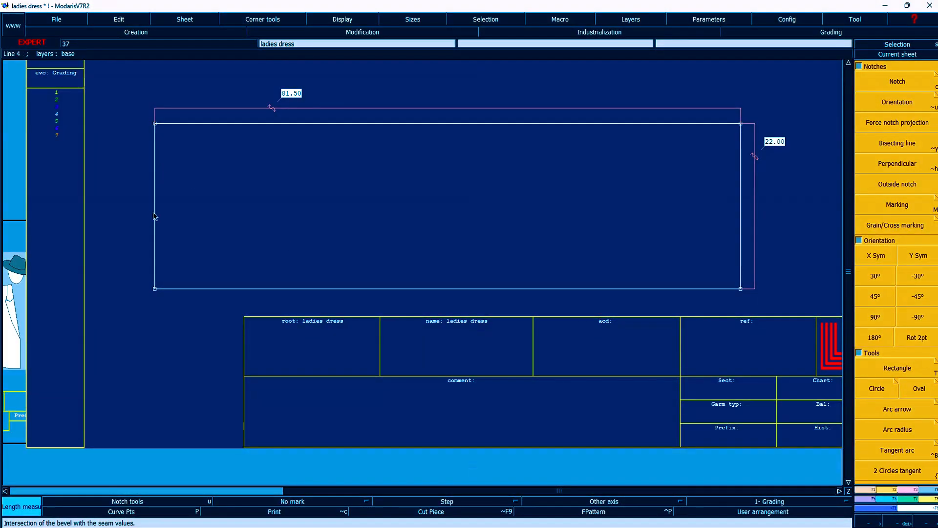
key(p)
click(154, 216)
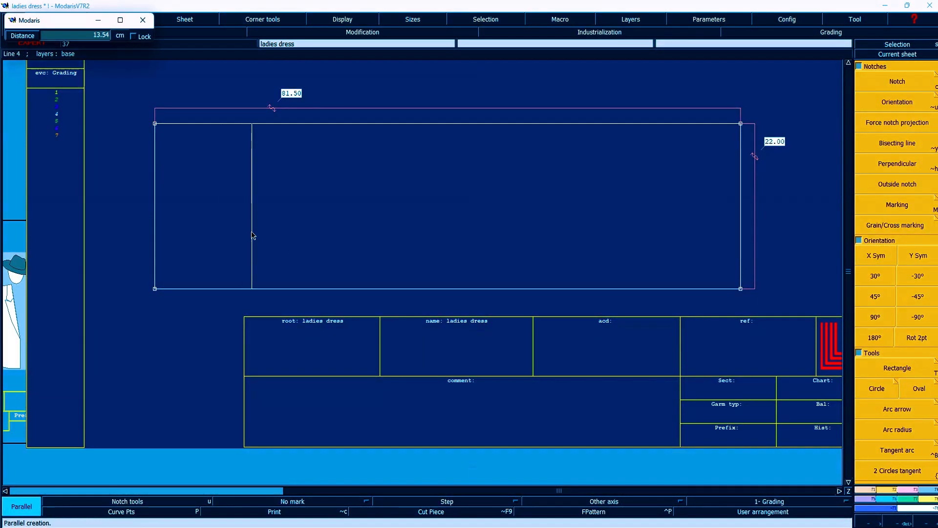
key(Down)
text(78.6)
key(Return)
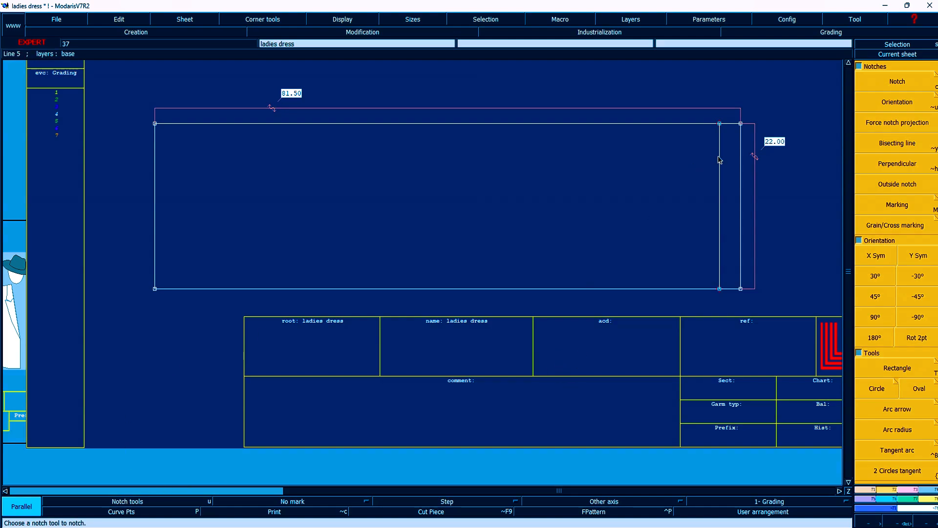
- Add a dynamic length measure along the upper edge from the rectangle's upper-left corner to the inner parallel line
key(l)
click(156, 124)
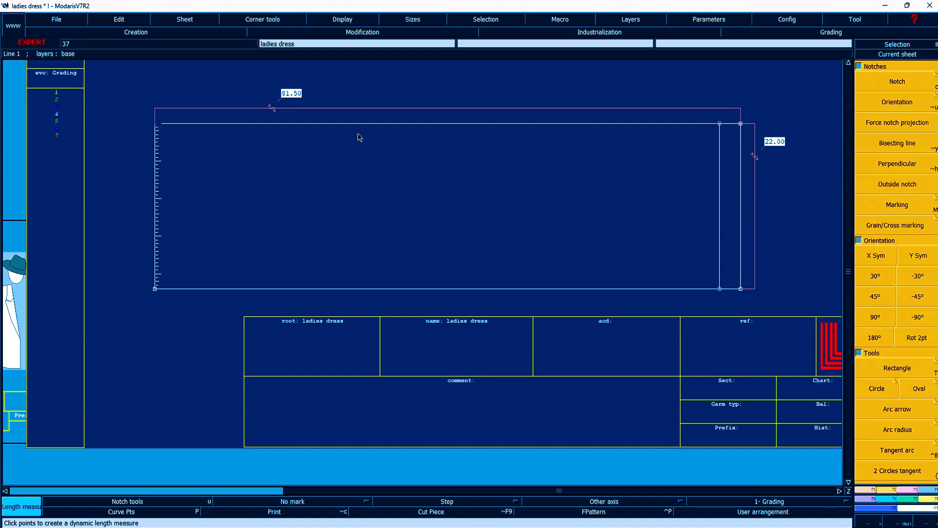
click(719, 124)
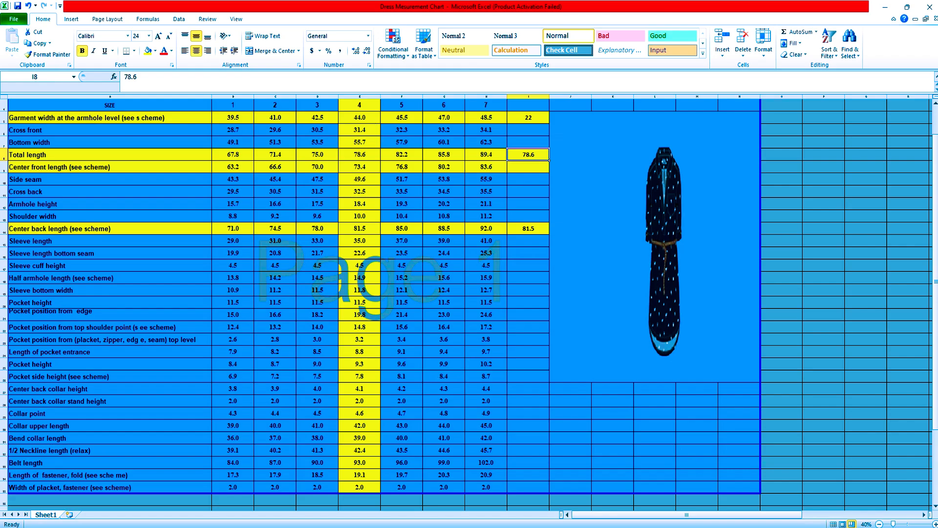
- Return to Modaris from the chart and create a line parallel to the rectangle's left-hand short edge at a distance of 3 cm
key(alt+Tab)
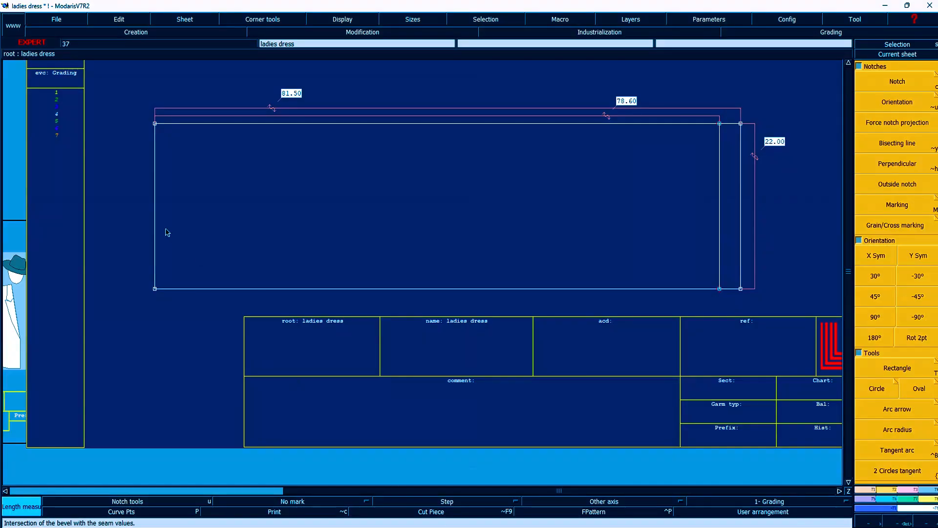
key(p)
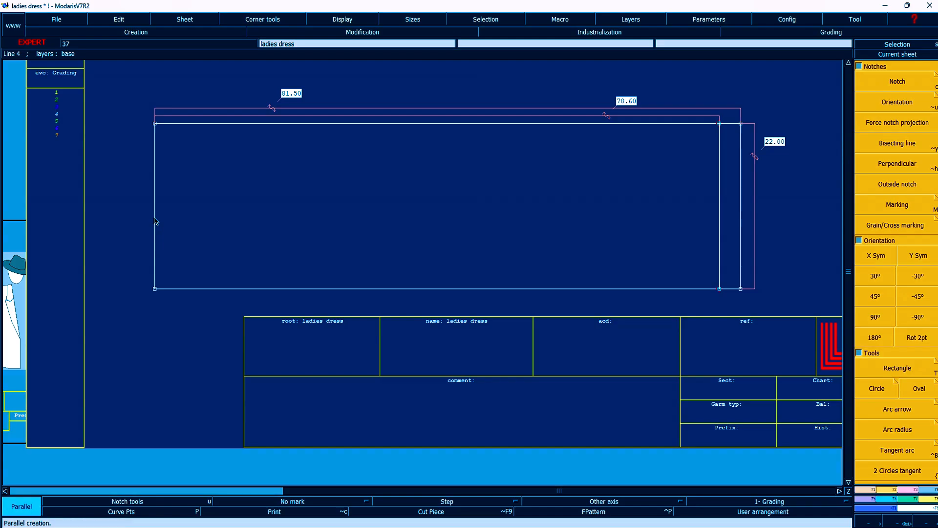
click(155, 221)
key(Down)
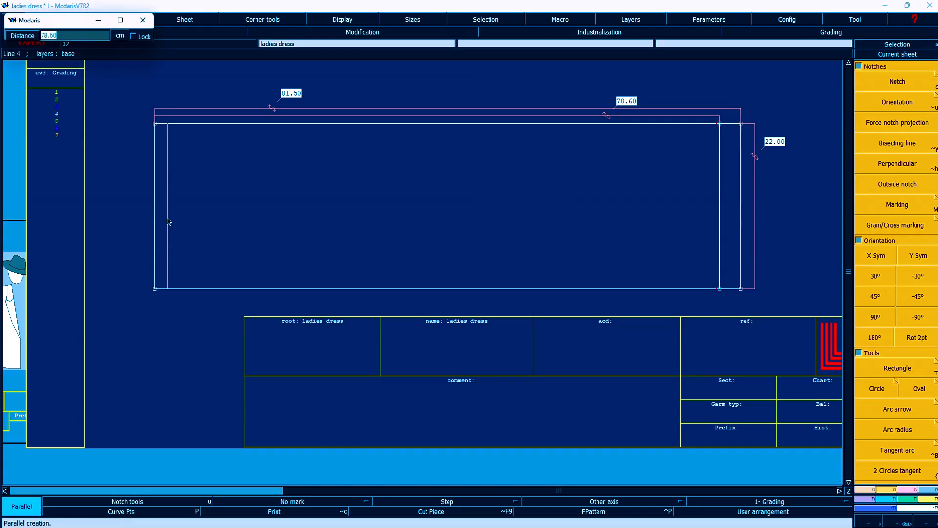
text(3)
key(Return)
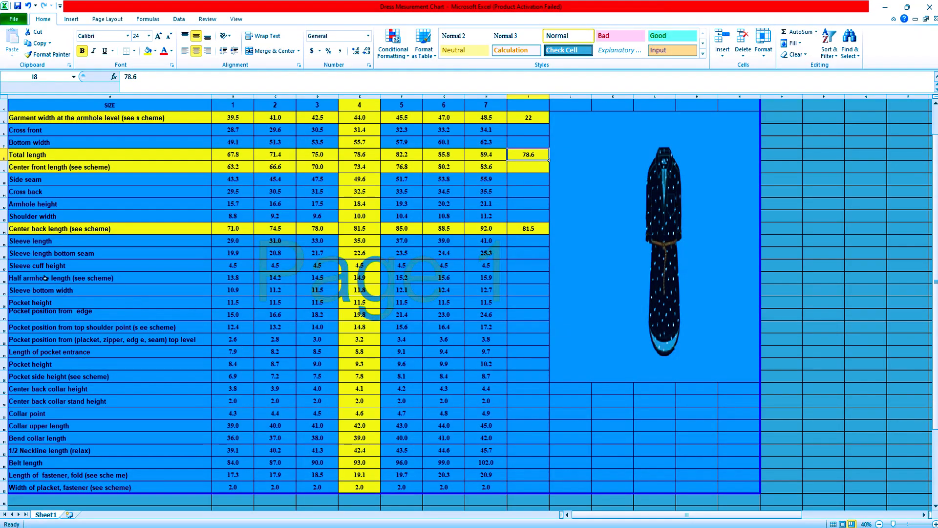
- Look up the size 4 bend collar length in the measurement chart
click(31, 255)
click(40, 277)
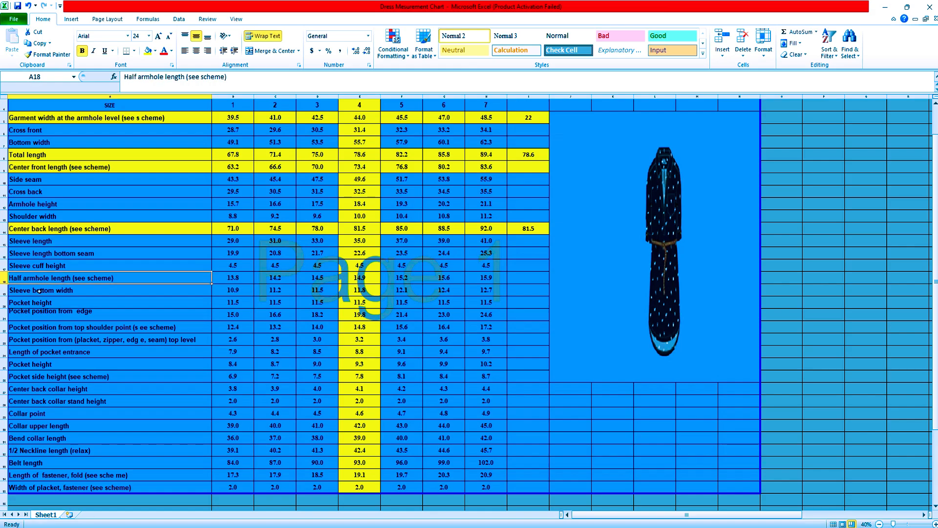
click(25, 389)
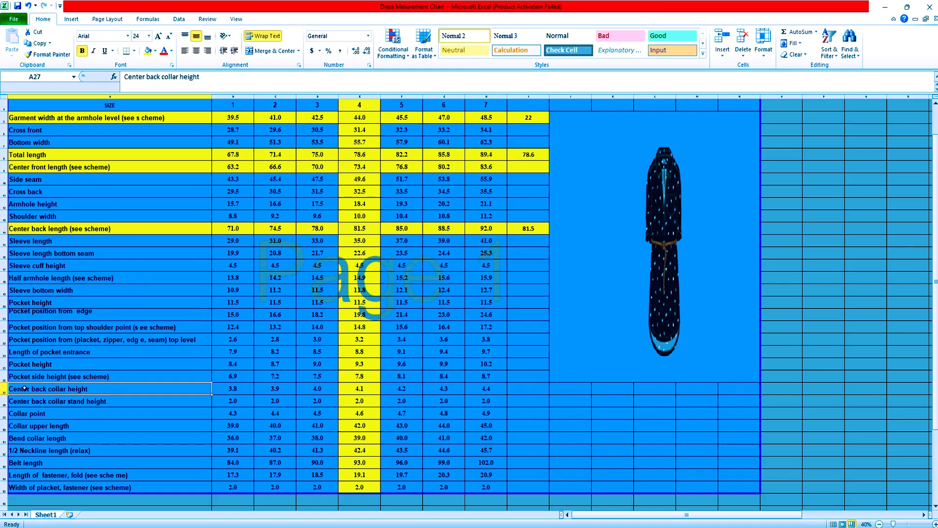
click(30, 428)
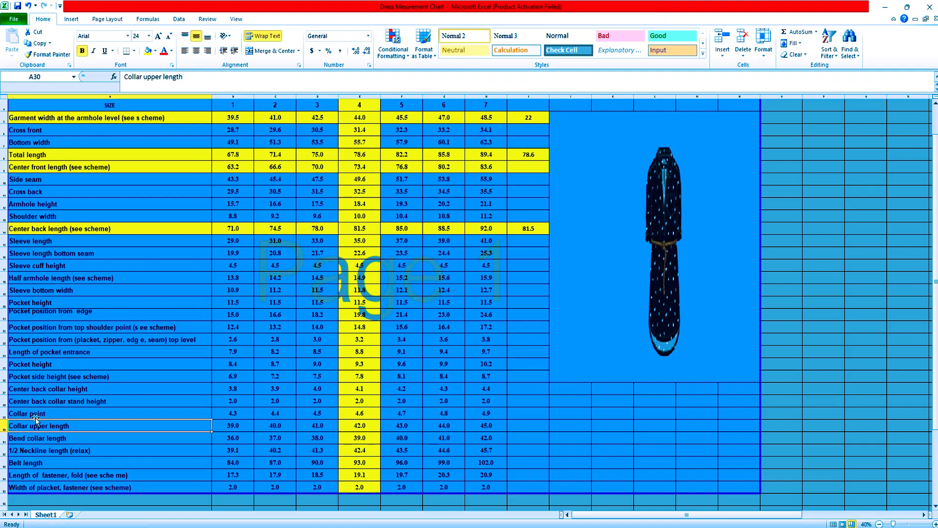
click(39, 439)
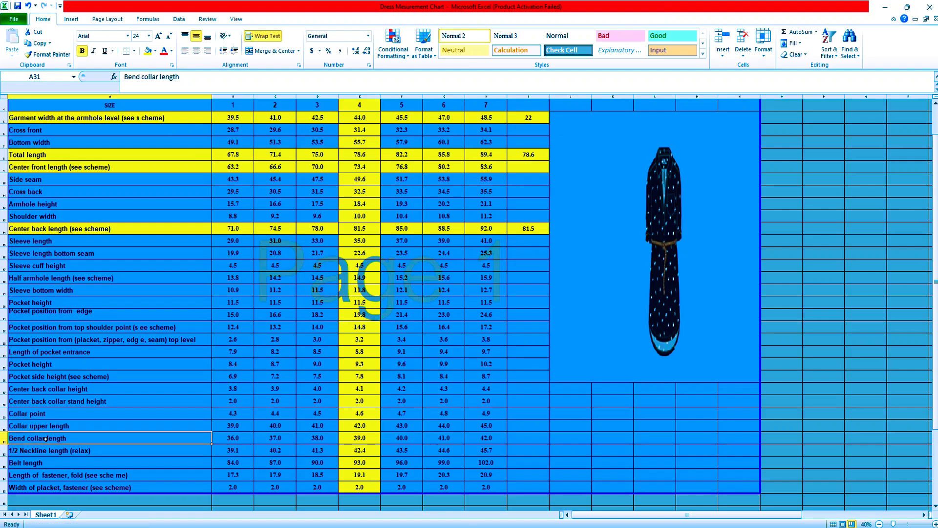
click(359, 443)
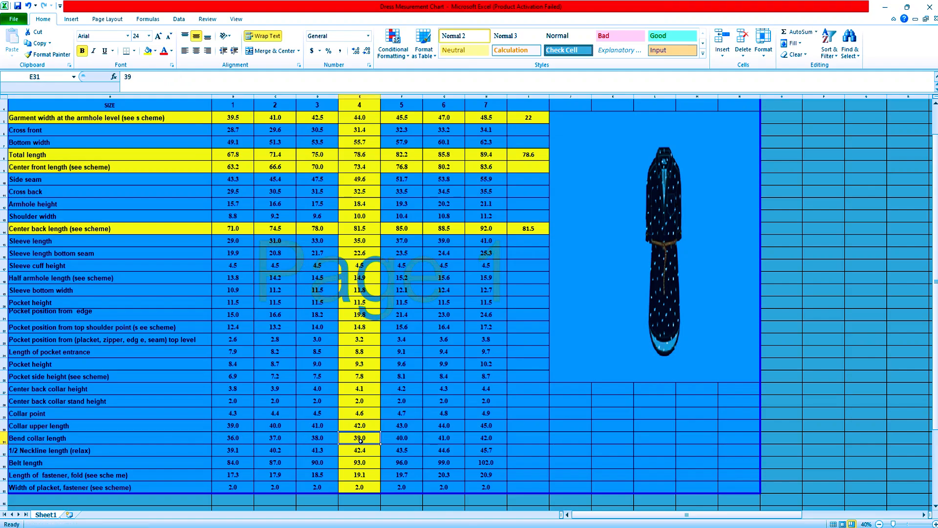
- Calculate one fifth of the size 4 bend collar length with =39/5 in that row's empty cell after the size 7 value
click(524, 441)
text(39)
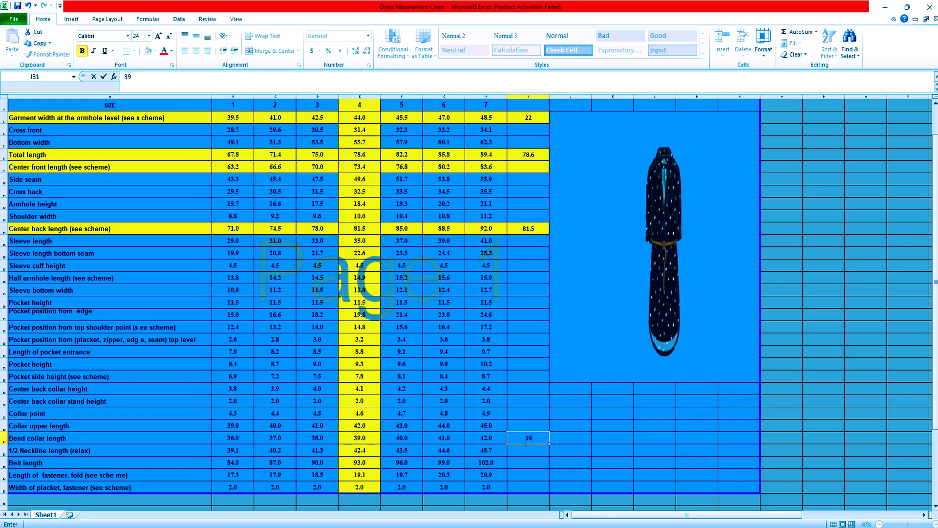
text(/5)
key(Return)
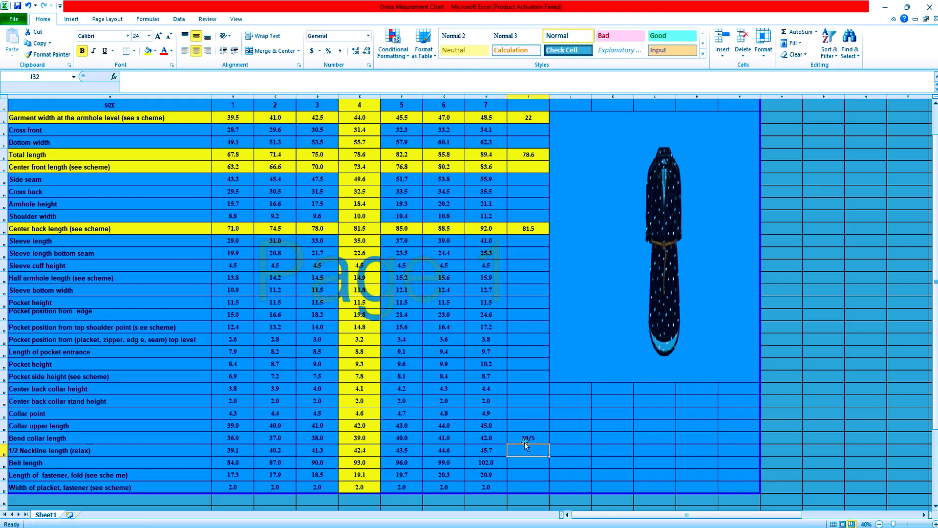
click(525, 437)
key(BackSpace)
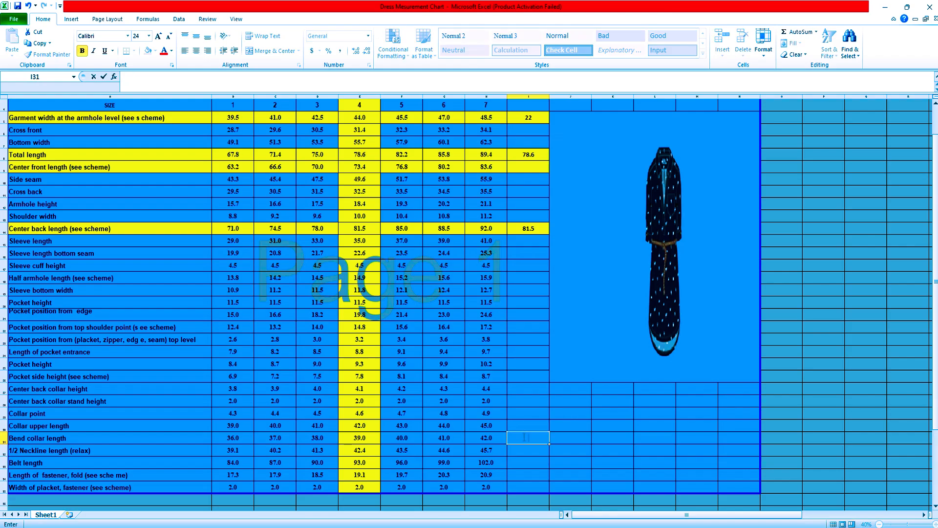
text(=)
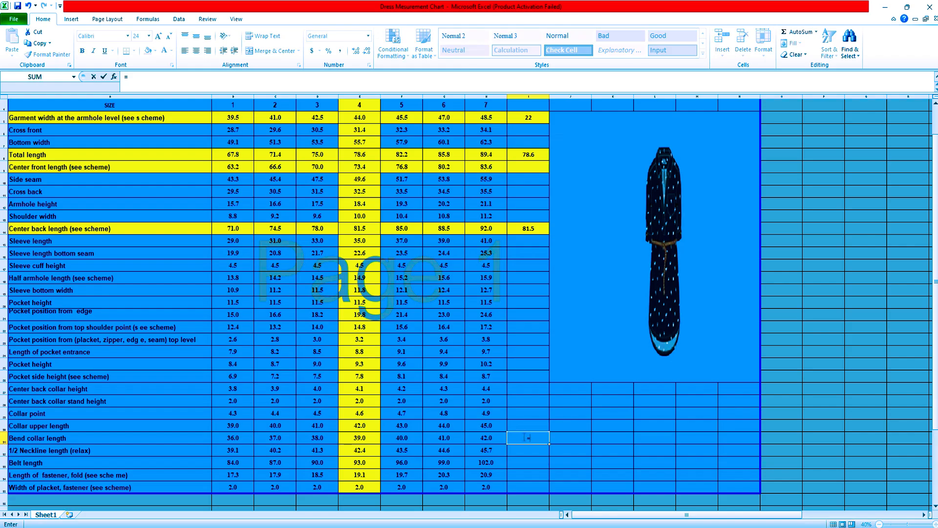
text(39/5)
key(Return)
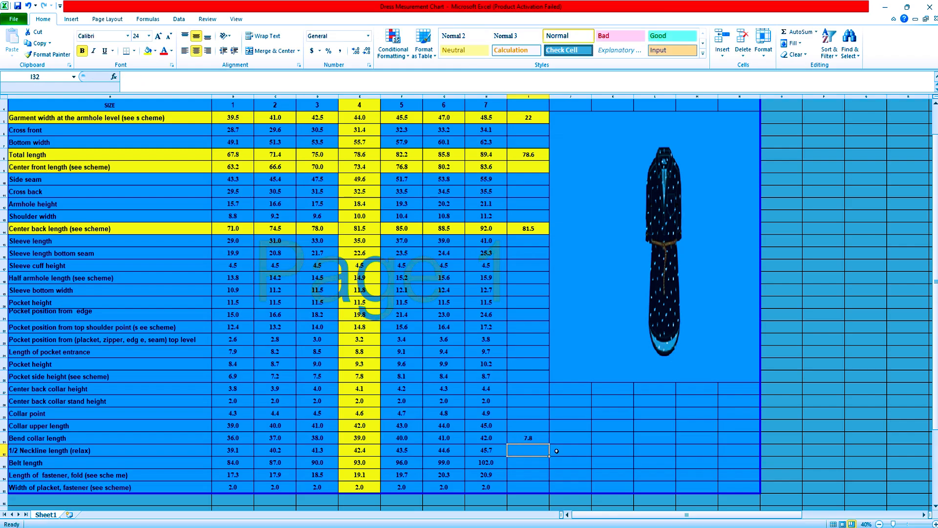
- Clear the trial calculation from the bend collar length row
key(Up)
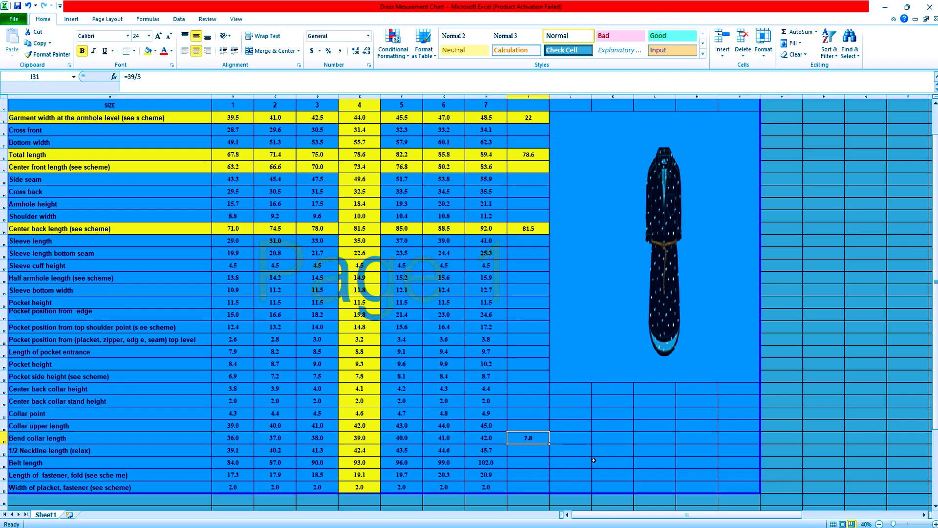
key(BackSpace)
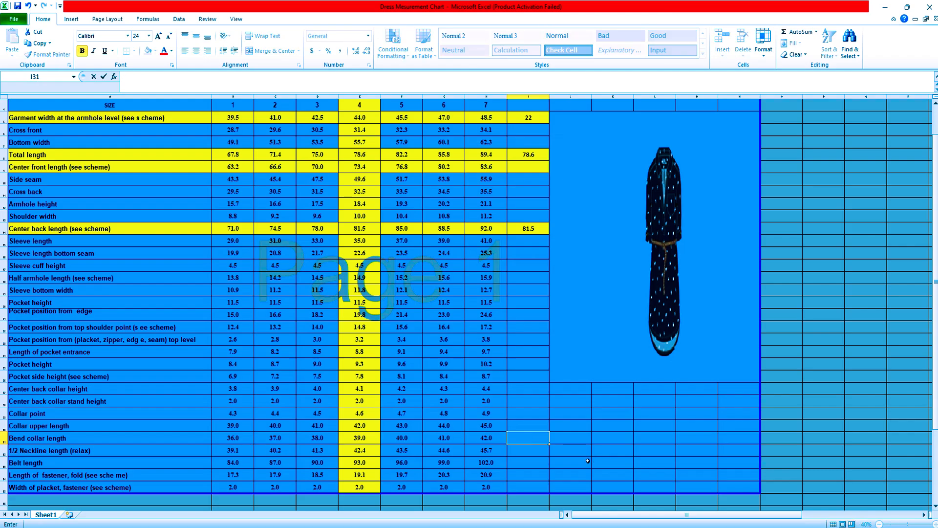
click(533, 452)
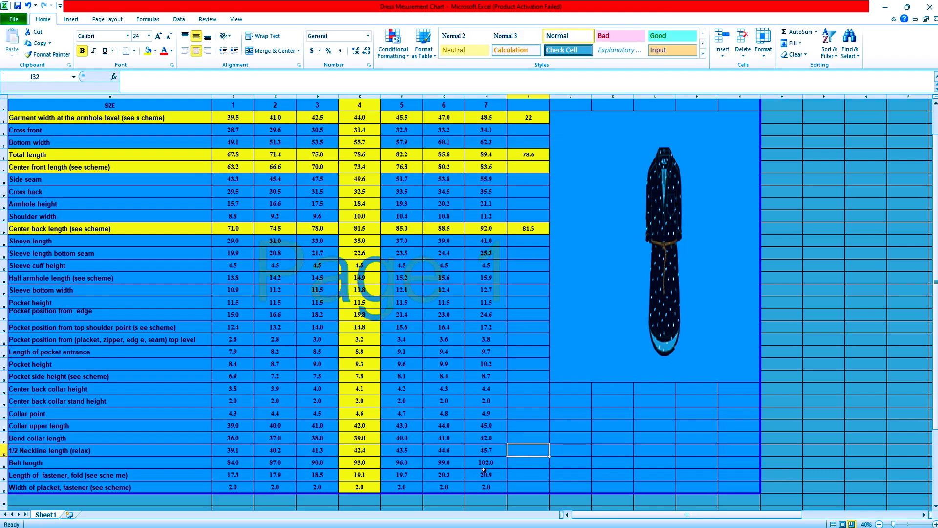
- Switch to Modaris and create a developed point on the rectangle's left-hand short edge at -7.00 cm from the lower-left corner
click(450, 527)
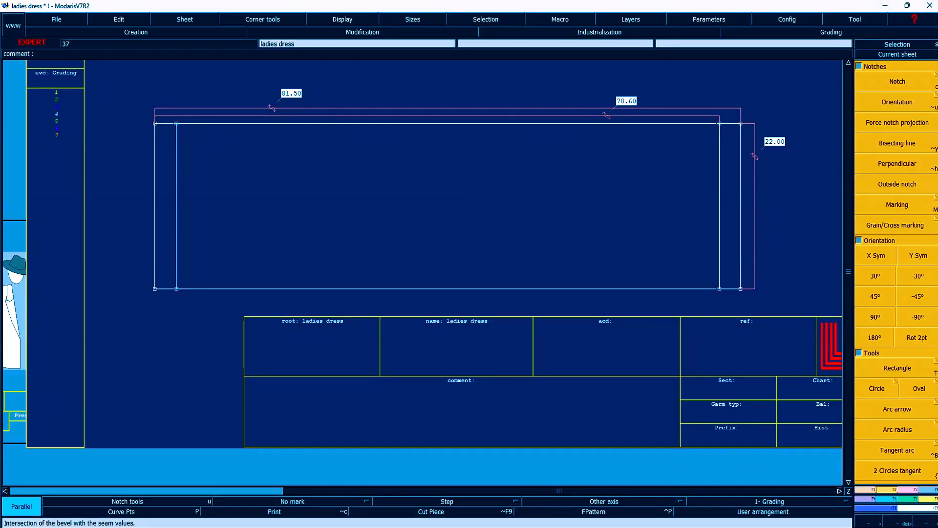
key(d)
click(154, 289)
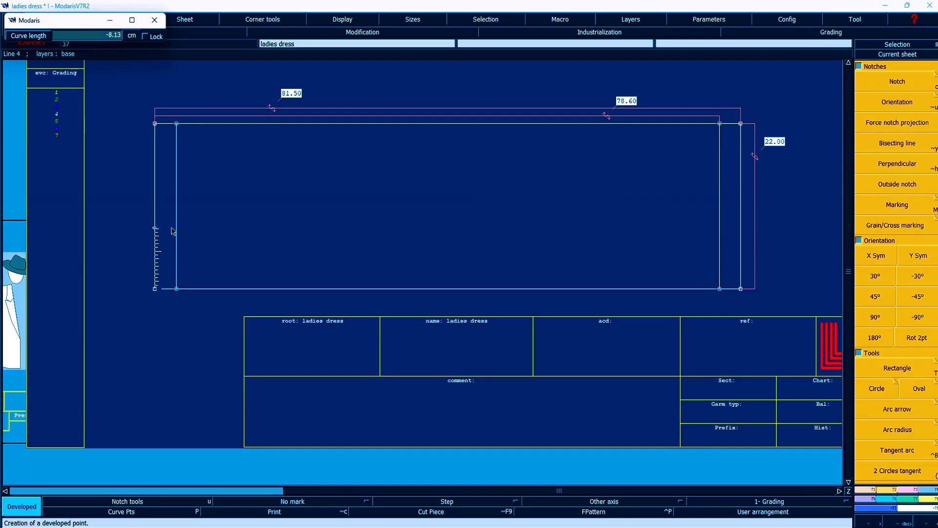
key(Down)
text(7.00)
key(Down)
text(-7.00)
key(Return)
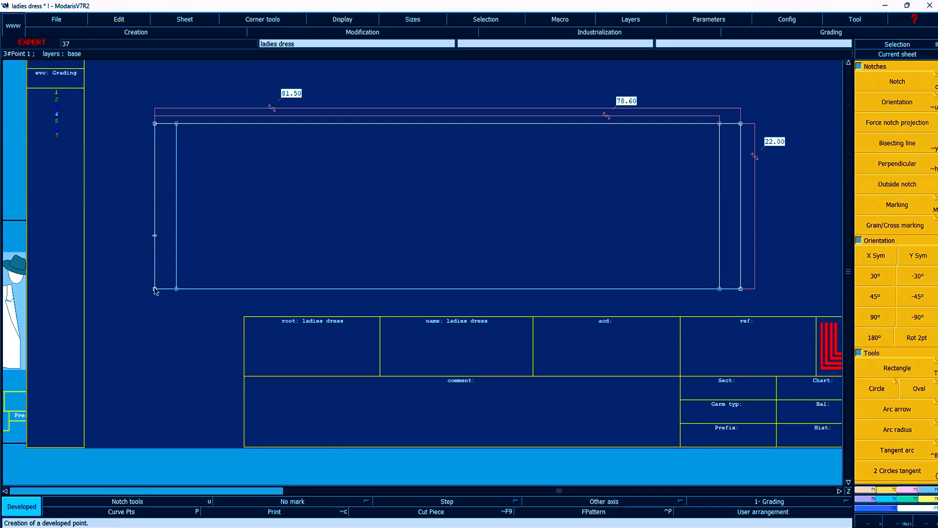
- Create a developed point on the lower edge from the lower-left corner, past the nearby parallel line, and insert both developed points into their lines
click(155, 289)
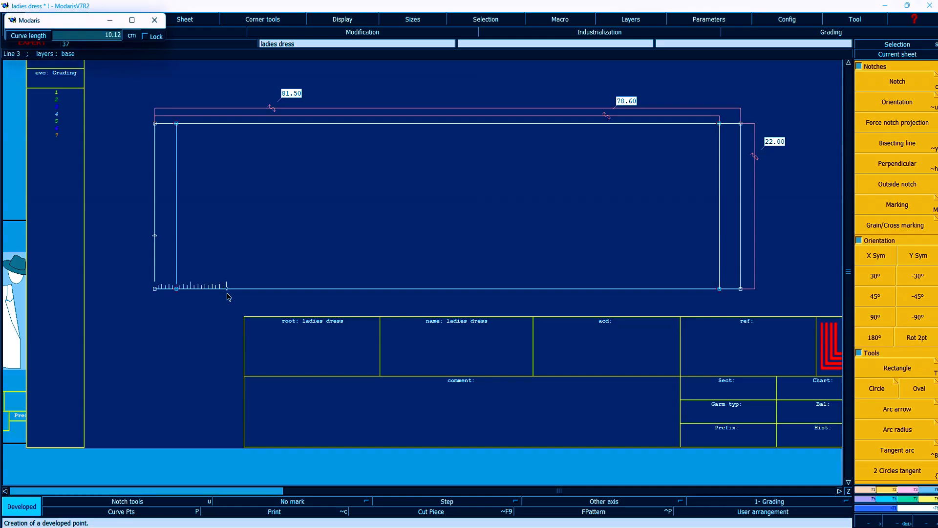
key(Tab)
key(Return)
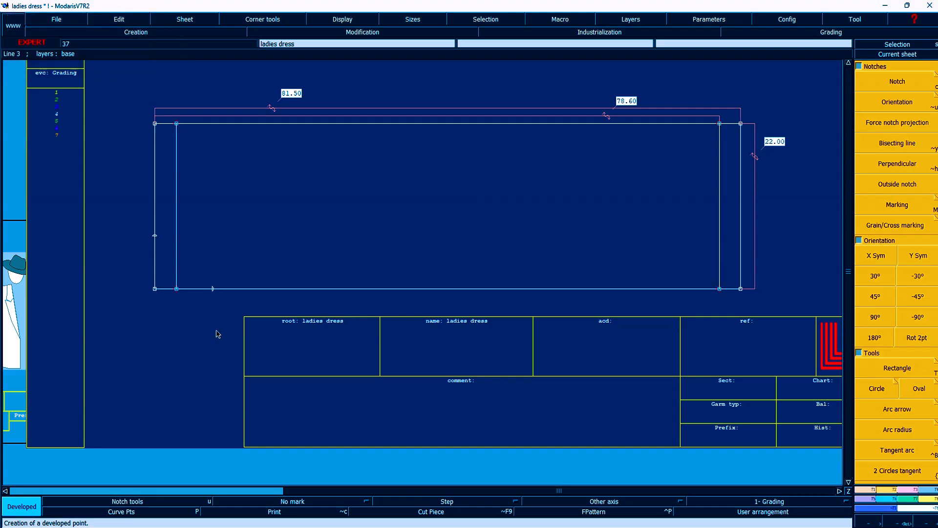
key(i)
click(212, 289)
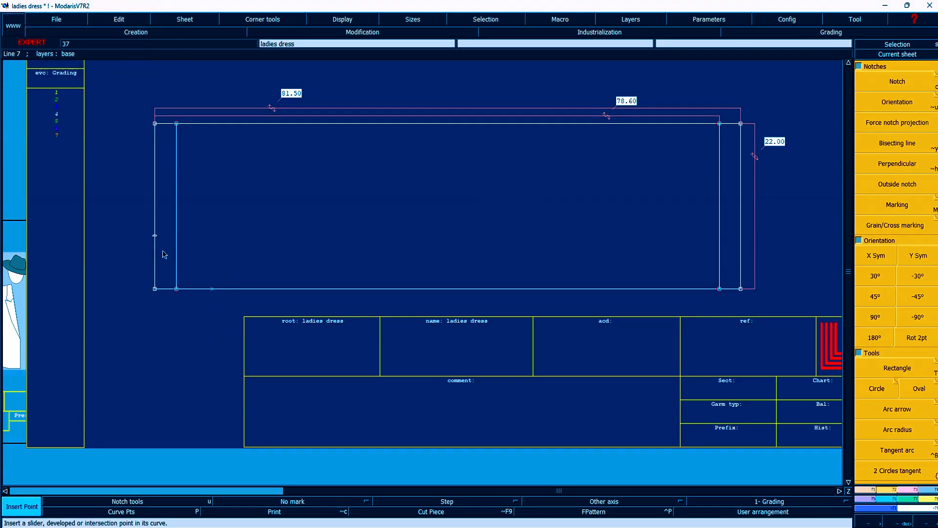
click(155, 236)
- Switch to the Excel chart, fill the shoulder width row yellow and enter 10 in its empty cell after the size 7 value
click(409, 526)
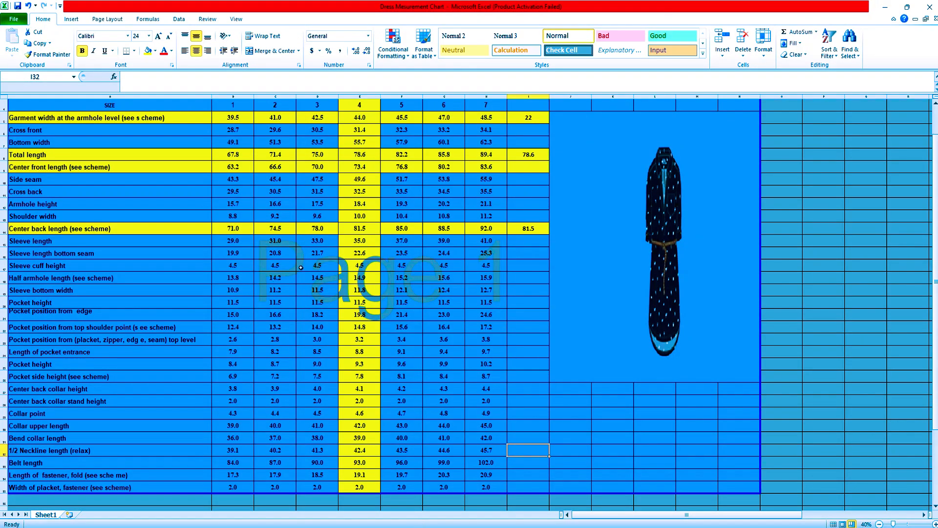
click(366, 179)
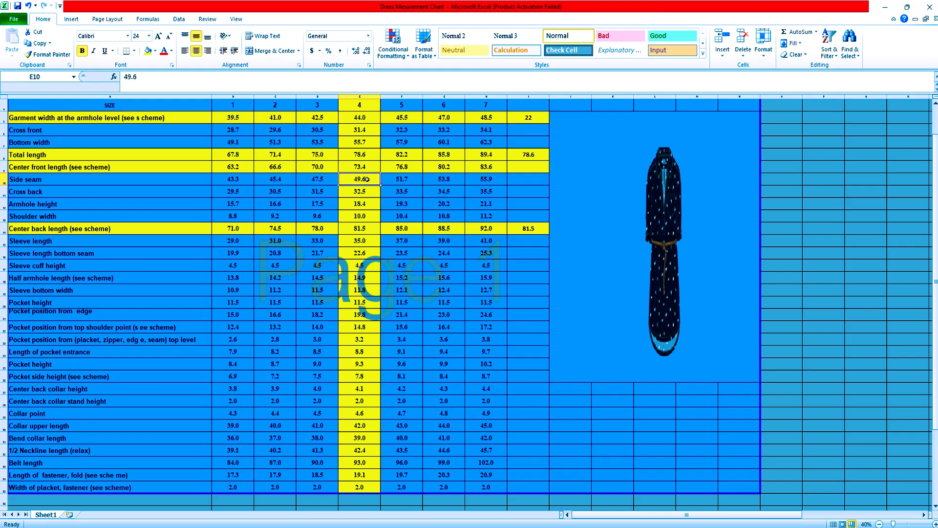
click(363, 217)
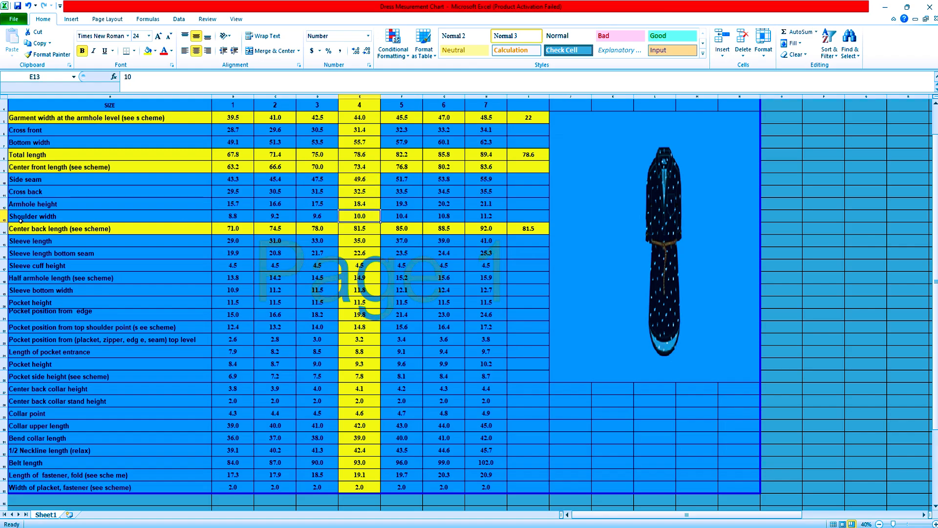
click(4, 216)
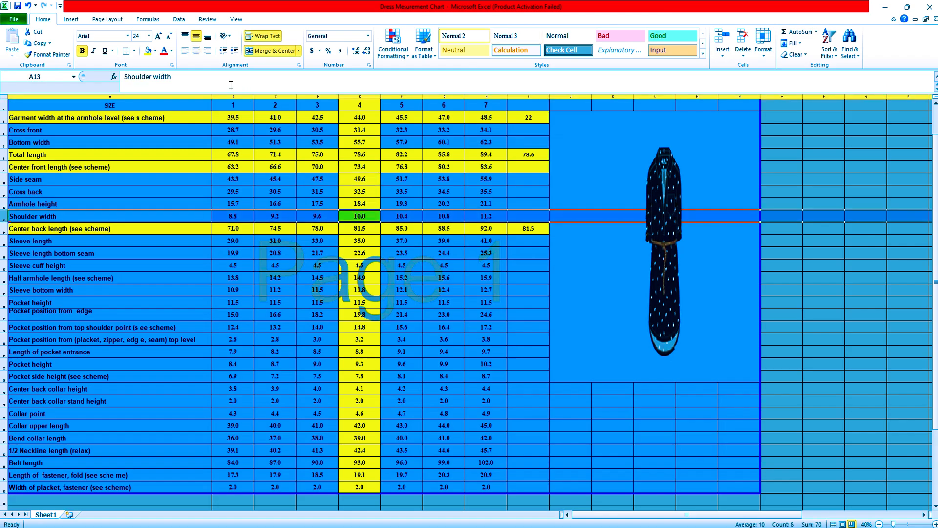
click(147, 50)
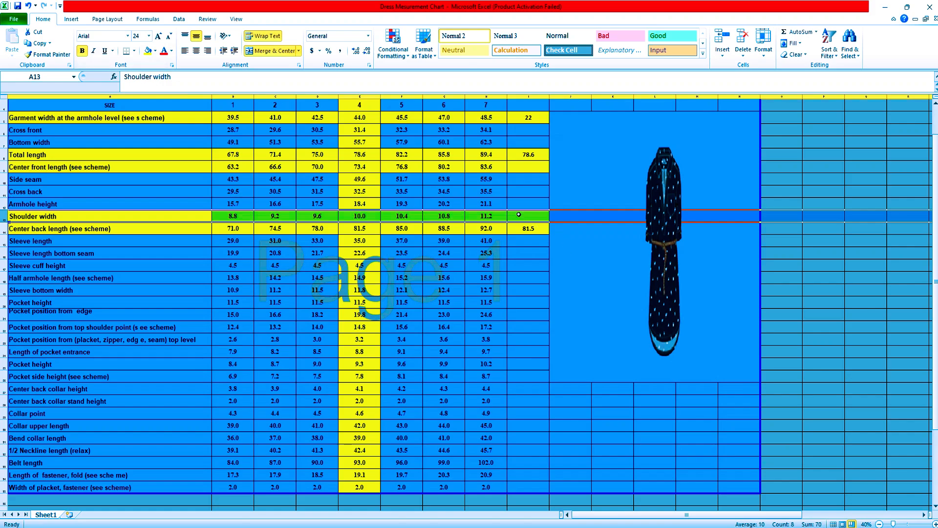
click(519, 214)
text(10)
key(Return)
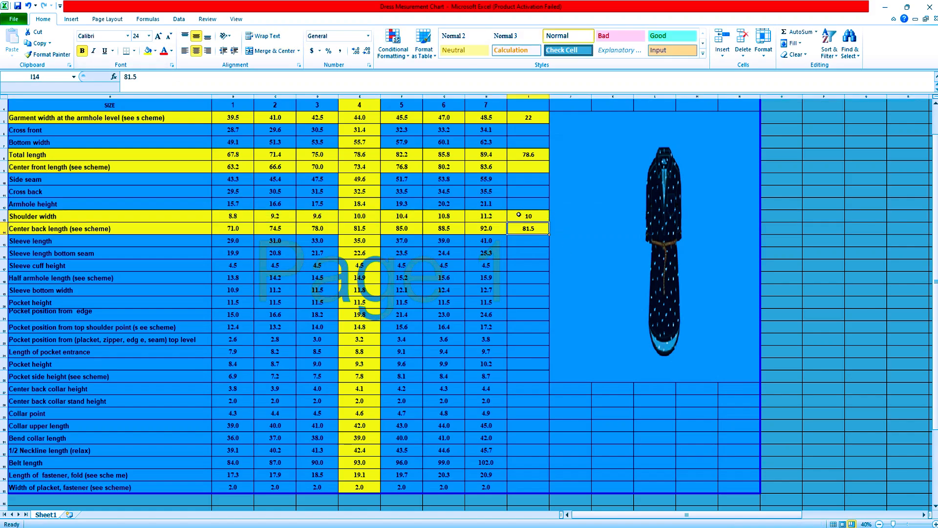
- Return to Modaris and add a dynamic length measure of about 10 cm from the left-hand edge's inserted point up to the 3 cm parallel line
key(alt+Tab)
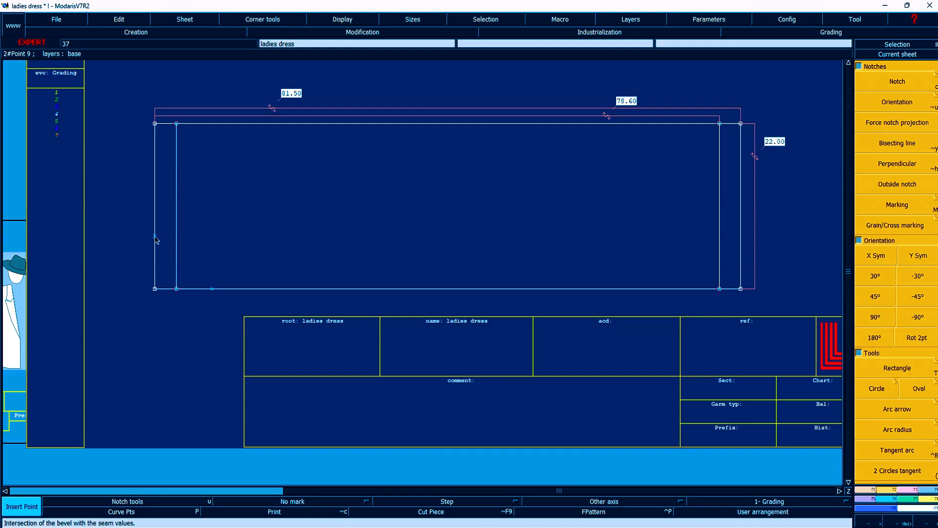
click(933, 504)
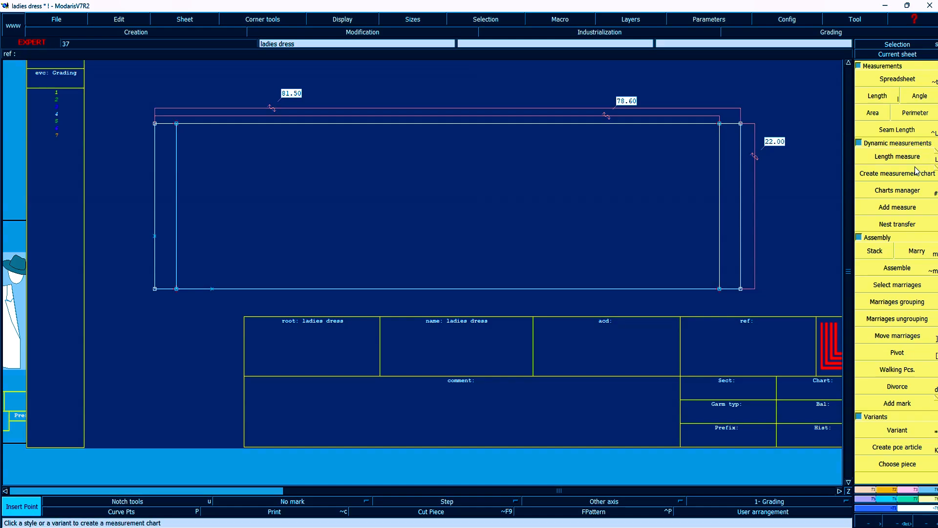
click(901, 157)
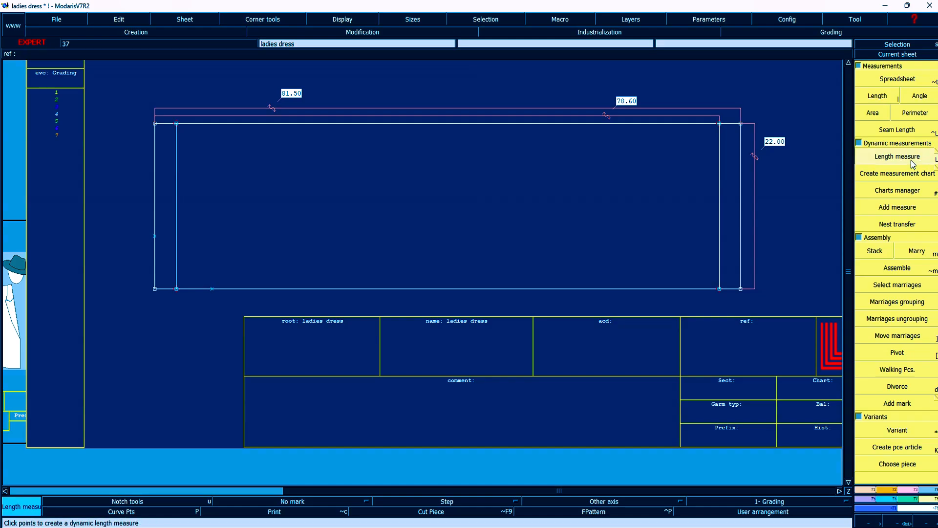
click(155, 237)
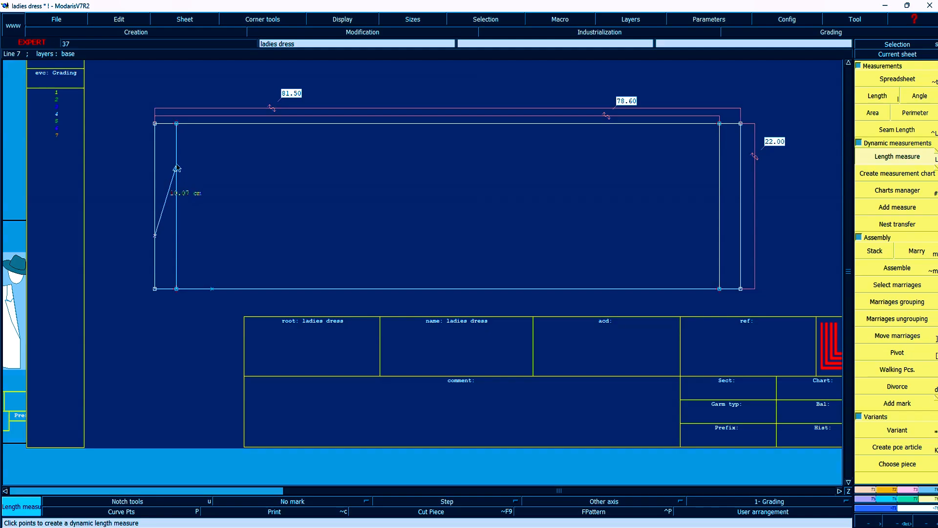
click(176, 165)
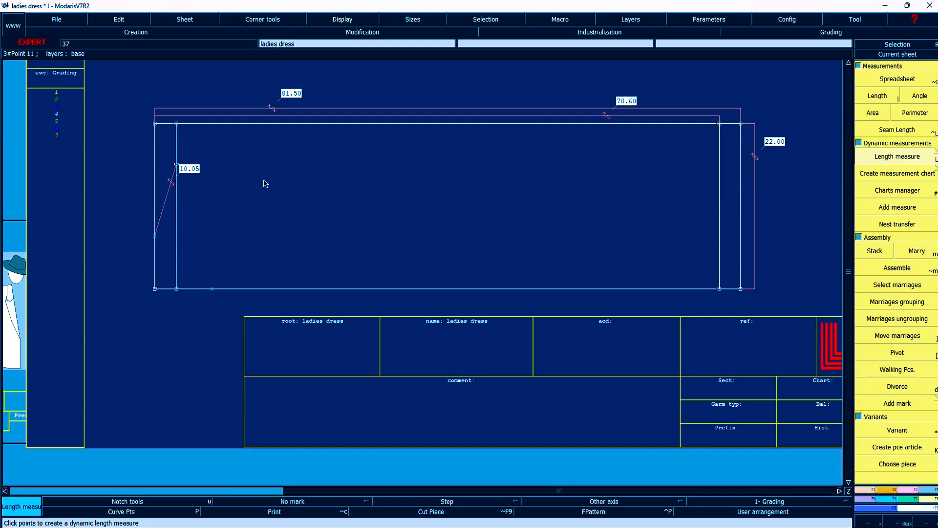
- Insert the sloping measure's end point into the 3 cm parallel line and delete that length measure
key(d)
click(914, 489)
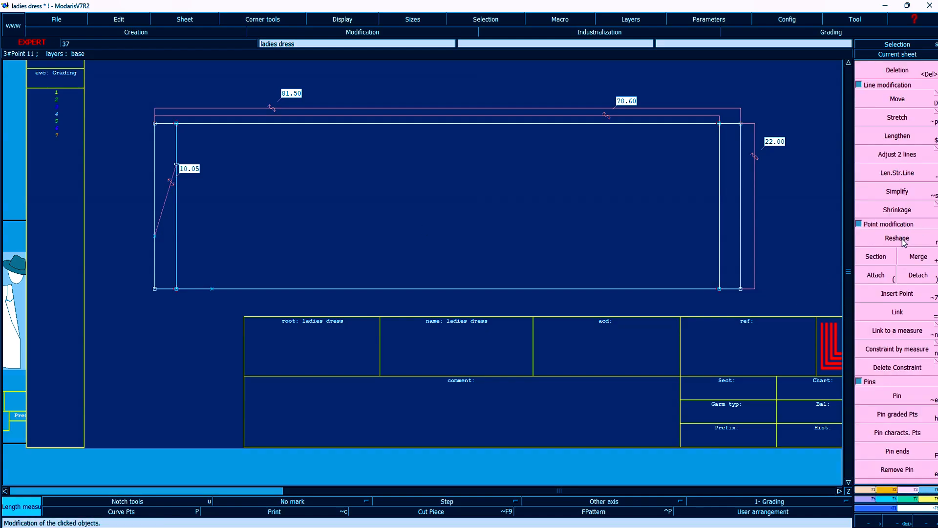
click(897, 293)
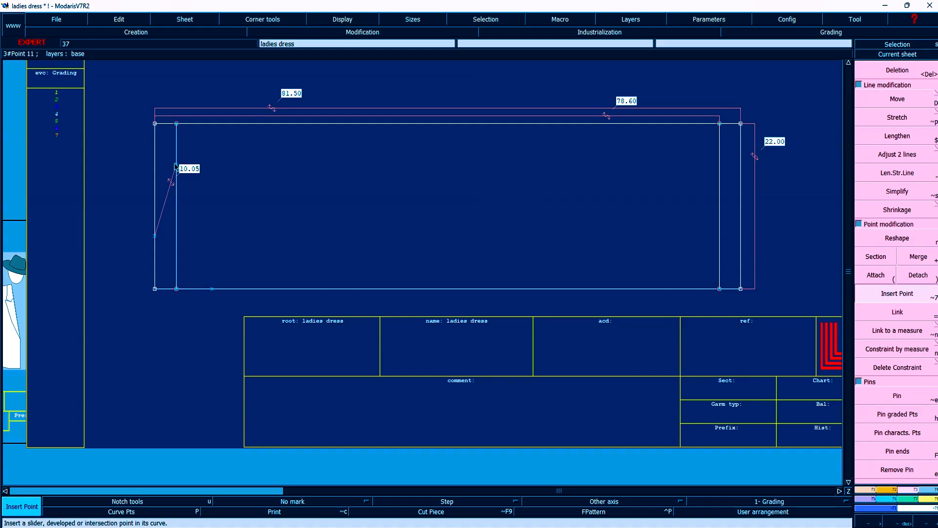
key(Delete)
click(168, 190)
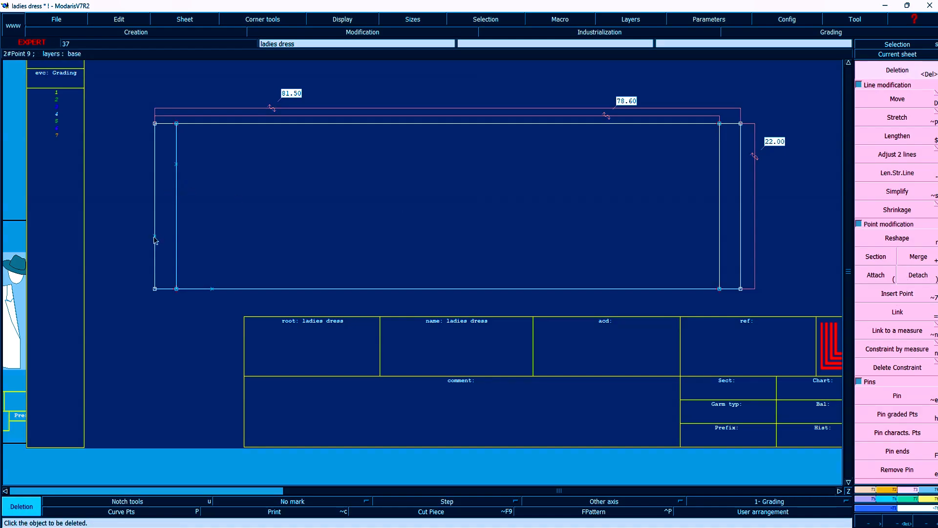
- Draw the shoulder line with the Bezier tool from the left-hand edge's inserted point to the inserted point on the 3 cm parallel line
click(155, 235)
key(b)
click(155, 236)
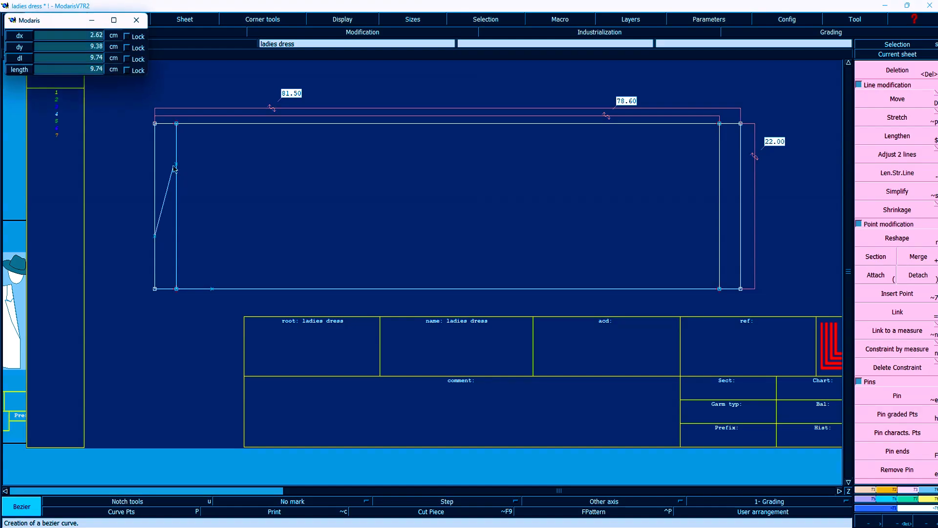
click(176, 165)
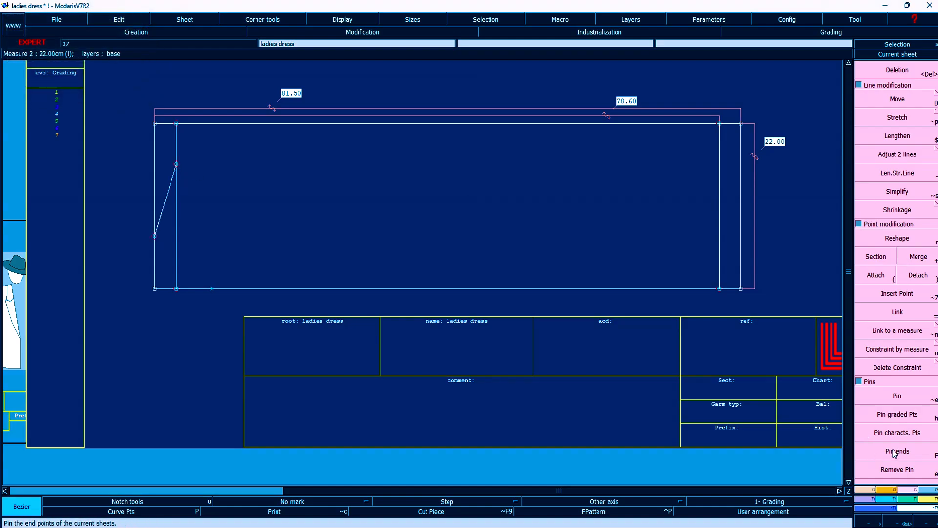
- Create a parallel line 1.50 cm inward from the pattern's left-hand edge
click(868, 494)
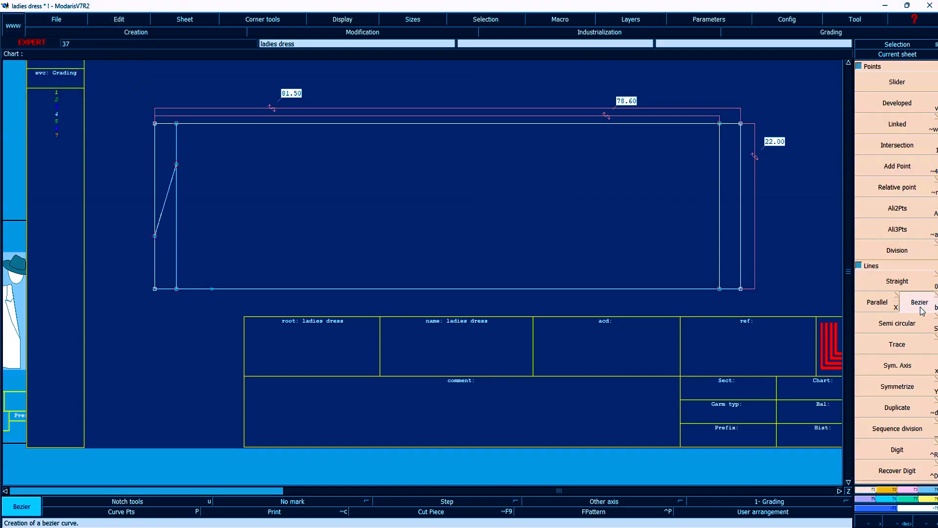
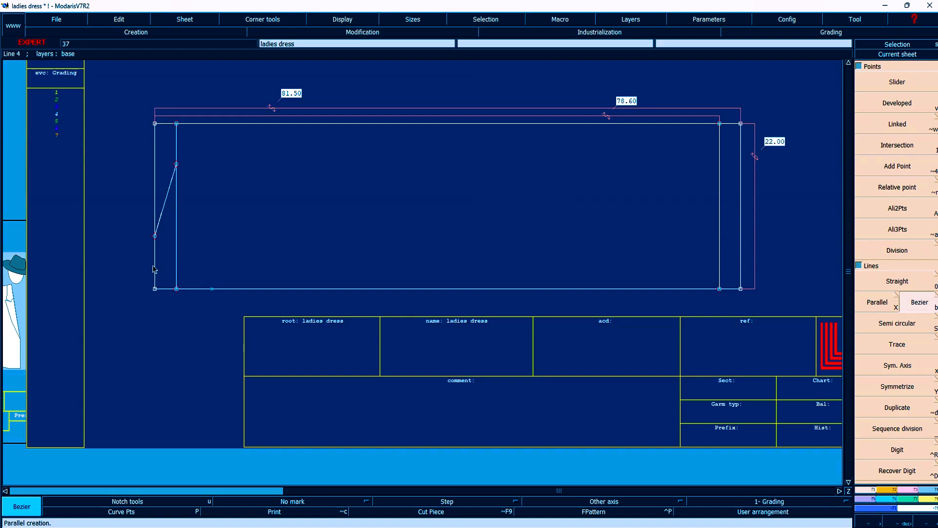
key(x)
click(155, 269)
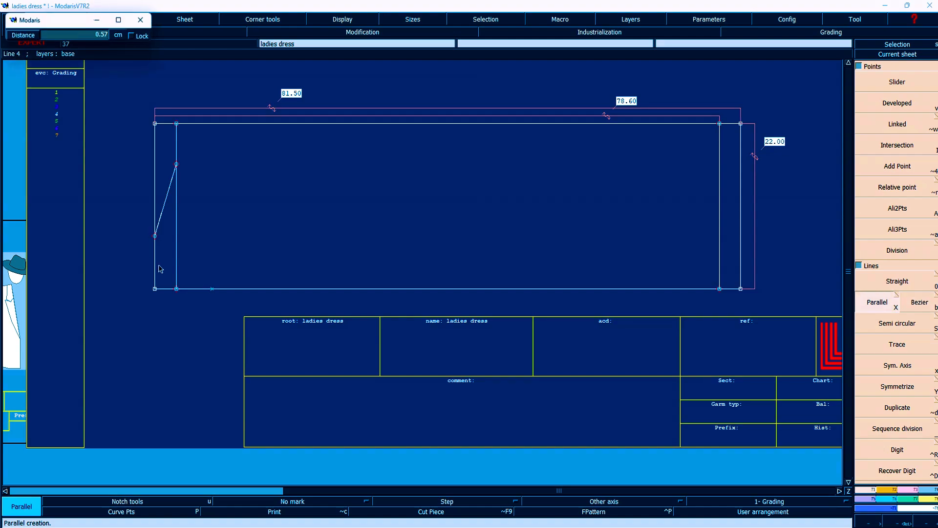
text(1)
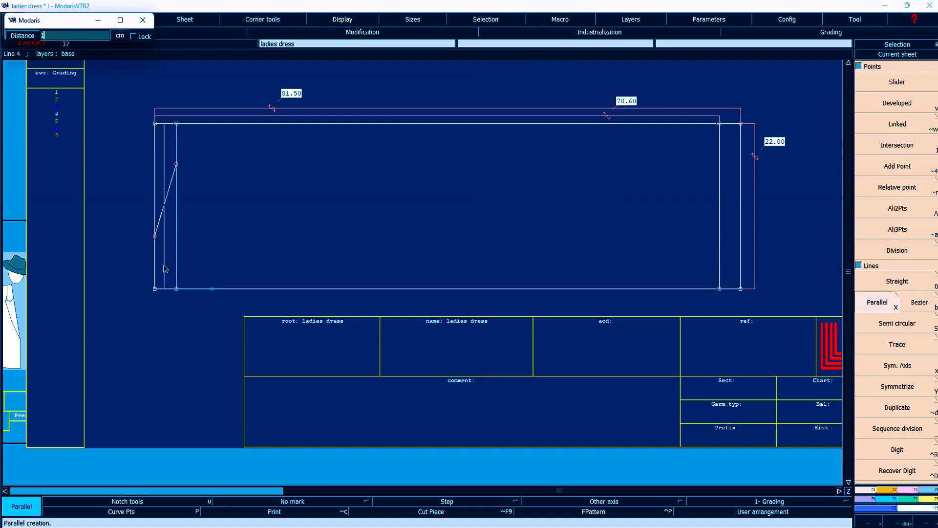
text(.50)
key(Return)
key(Delete)
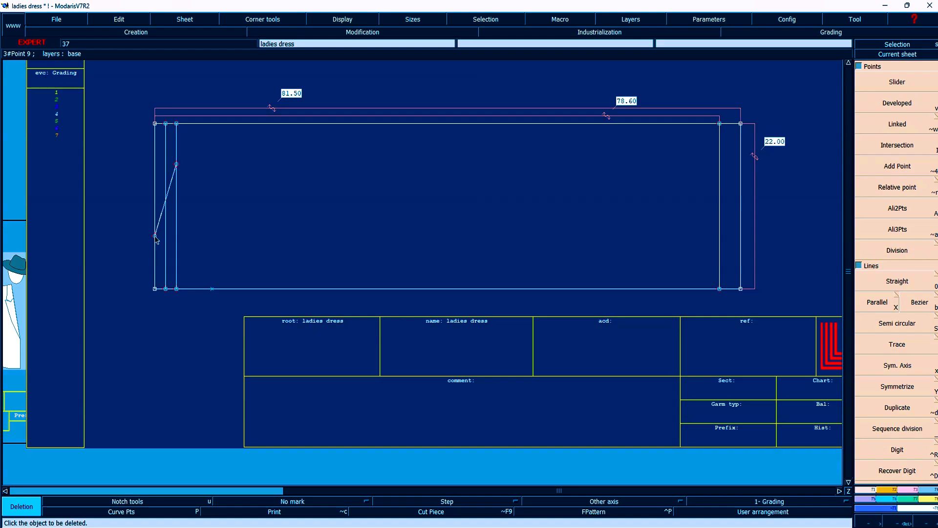
- Draw the back neckline with the Bezier tool from the left-hand edge's inserted point to the 1.5 cm parallel's lower end
key(b)
click(155, 236)
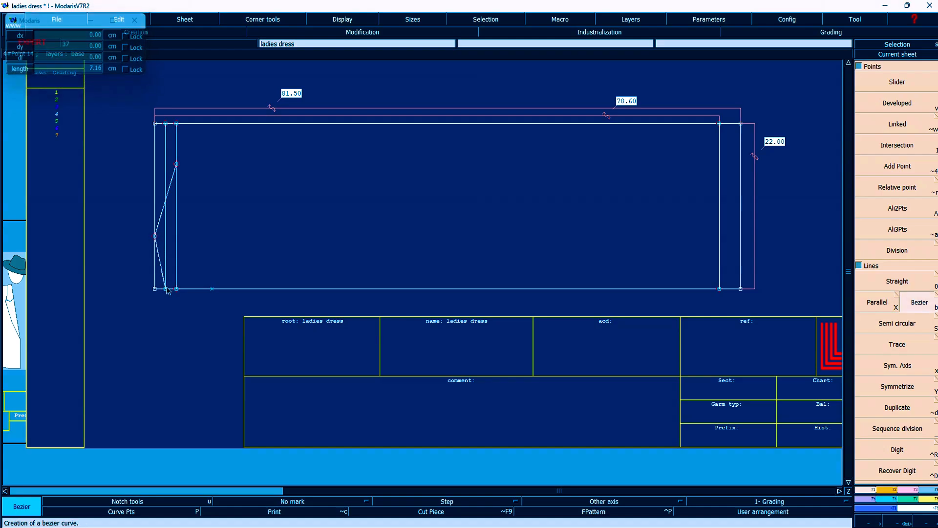
click(165, 288)
- Pin-select both end points of the pattern's right-hand edge and move that edge 1.5 cm outward in X and 0 in Y
click(911, 489)
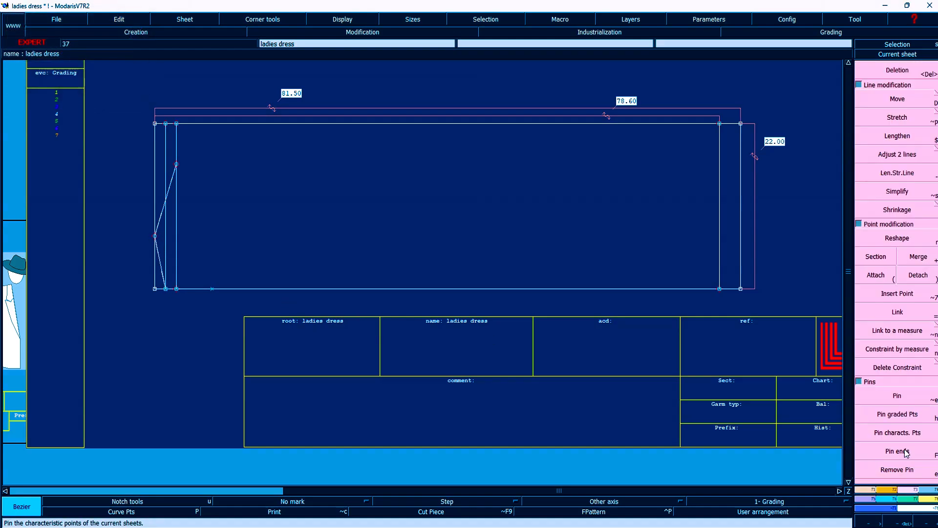
click(897, 397)
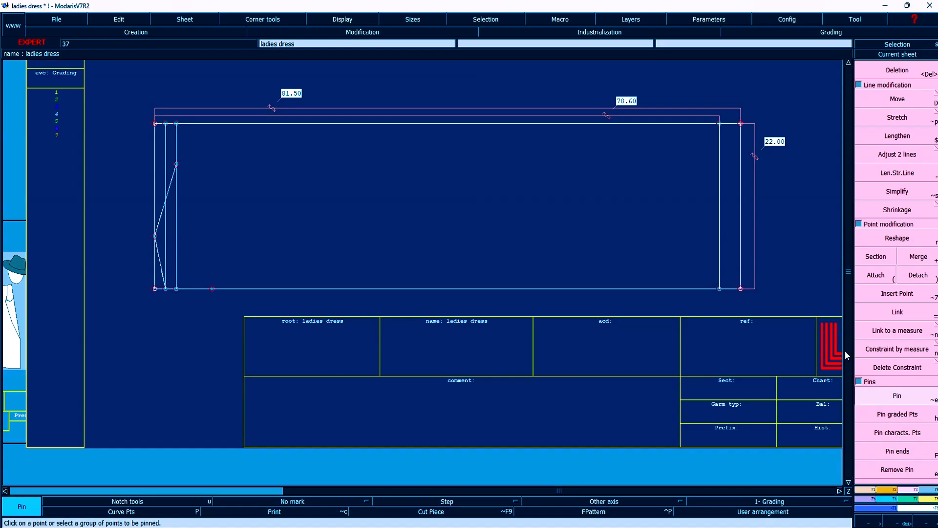
drag(736, 113, 773, 305)
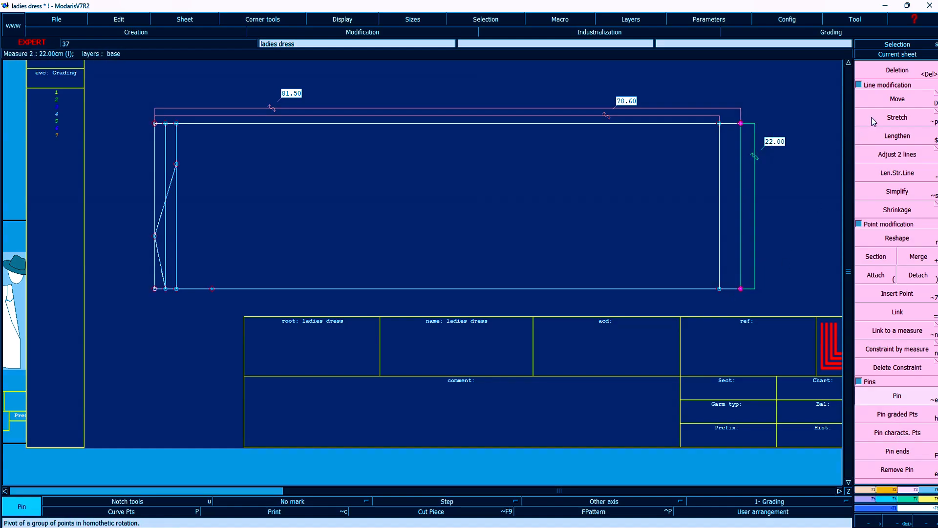
click(897, 99)
click(741, 161)
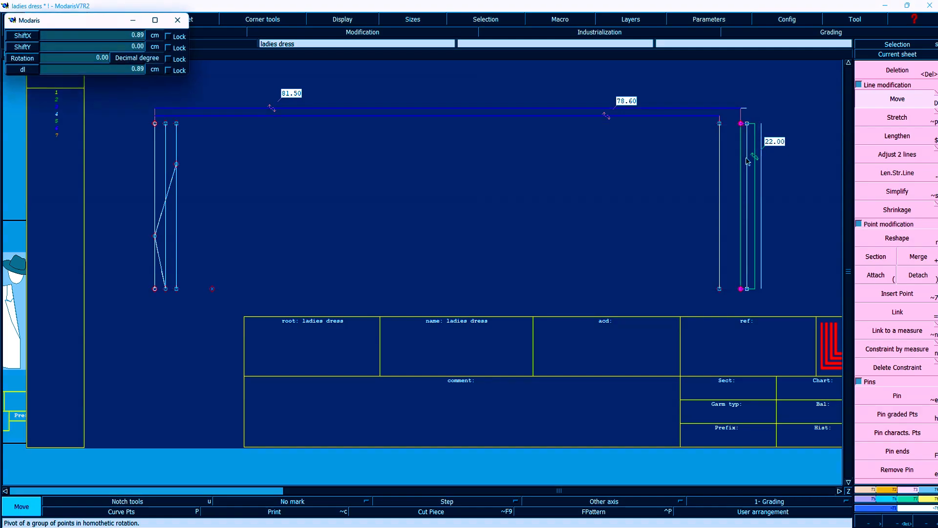
key(Up)
key(Up)
key(Up)
text(0.00)
key(Up)
text(1.5)
key(Return)
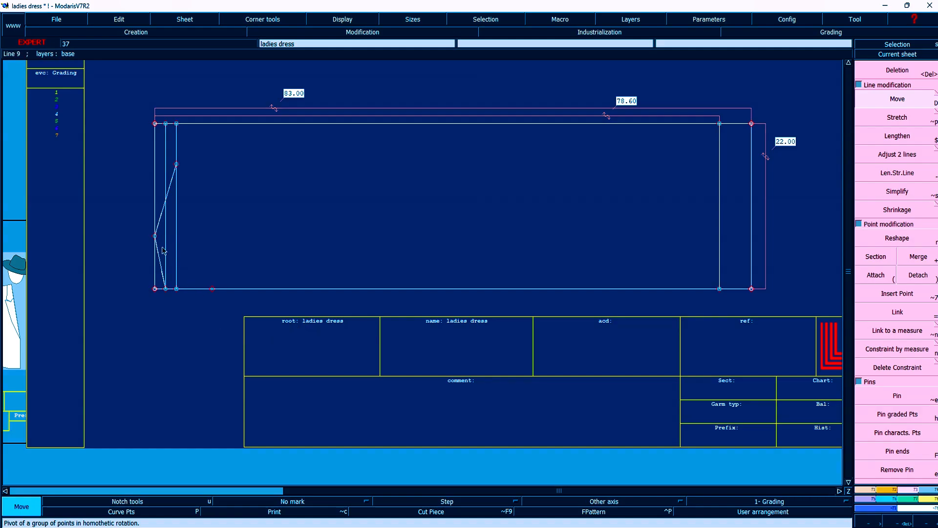
- Draw the front neckline with the Bezier tool from the left-hand edge's inserted point to the neck depth point on the lower edge
key(b)
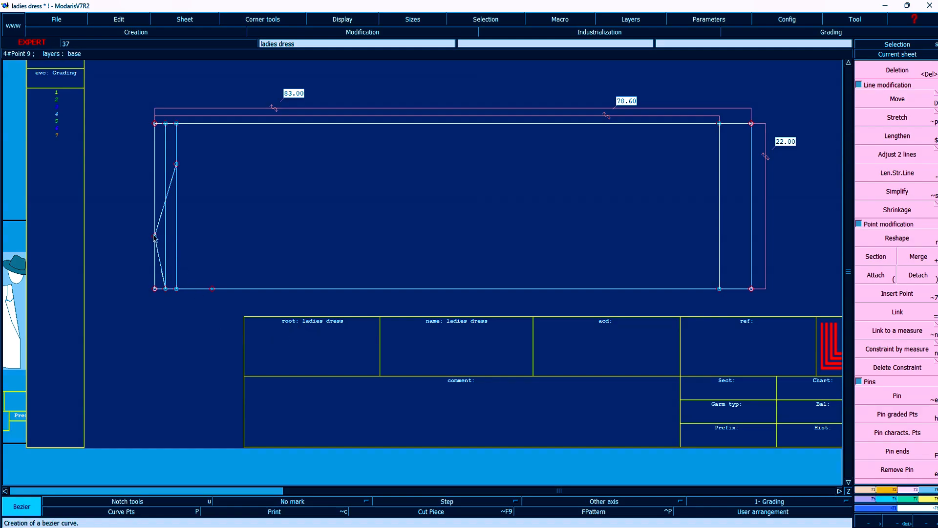
click(155, 237)
click(212, 289)
- Switch to the Excel chart, save it and enter 73.4 in the center front length row's empty cell after the size 7 value
key(alt+Tab)
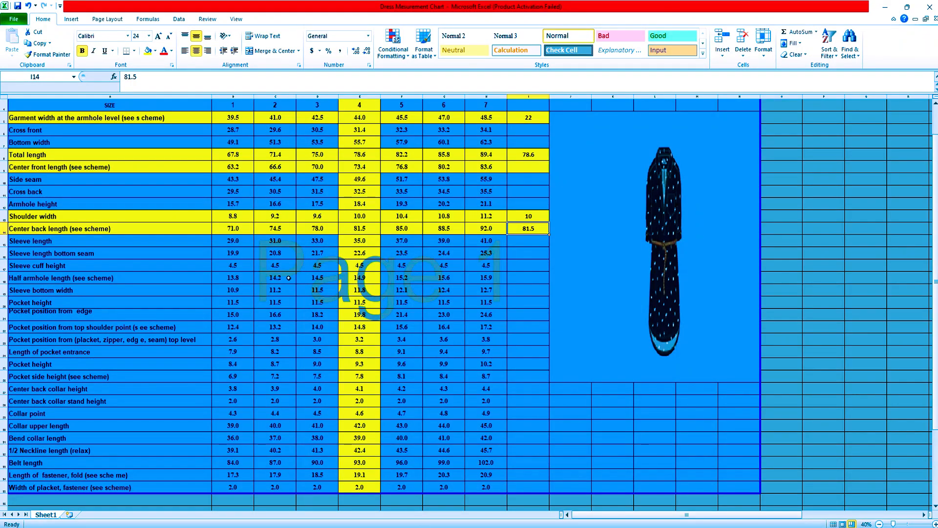
click(17, 7)
click(530, 169)
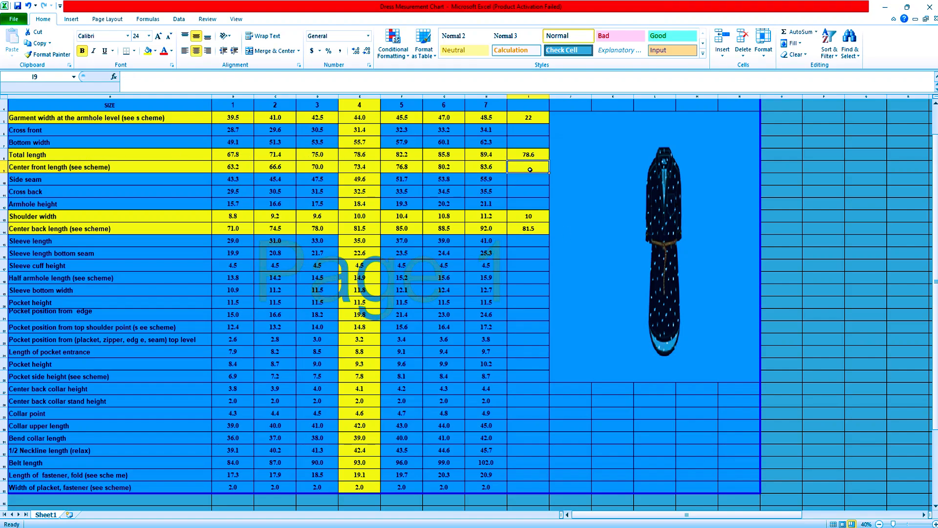
click(372, 169)
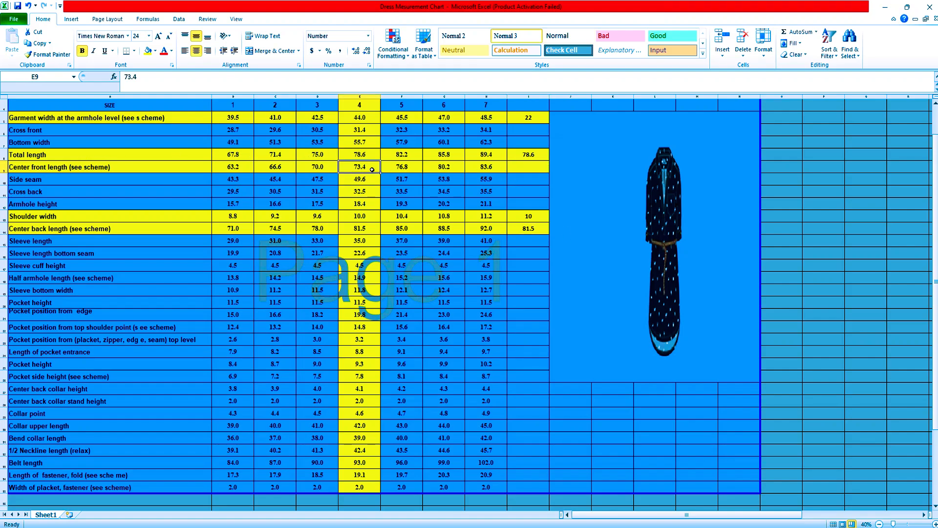
click(523, 169)
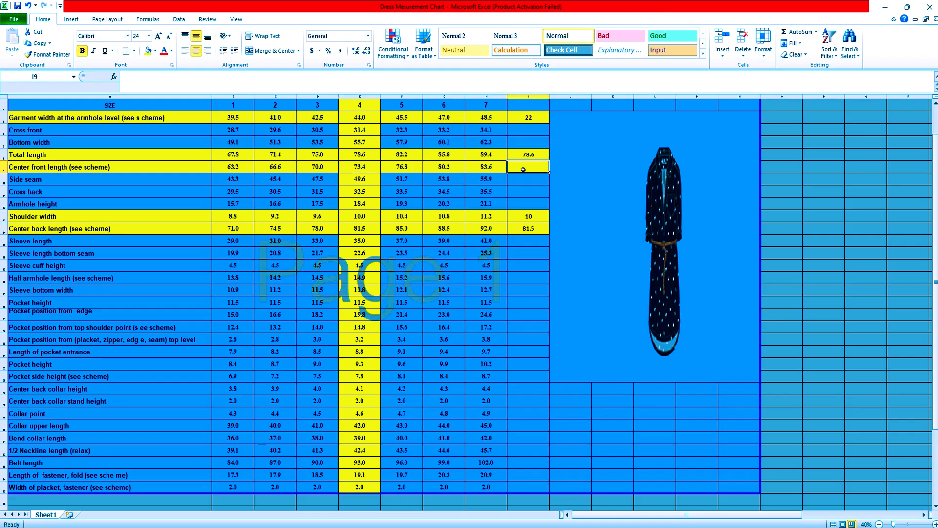
text(73.4)
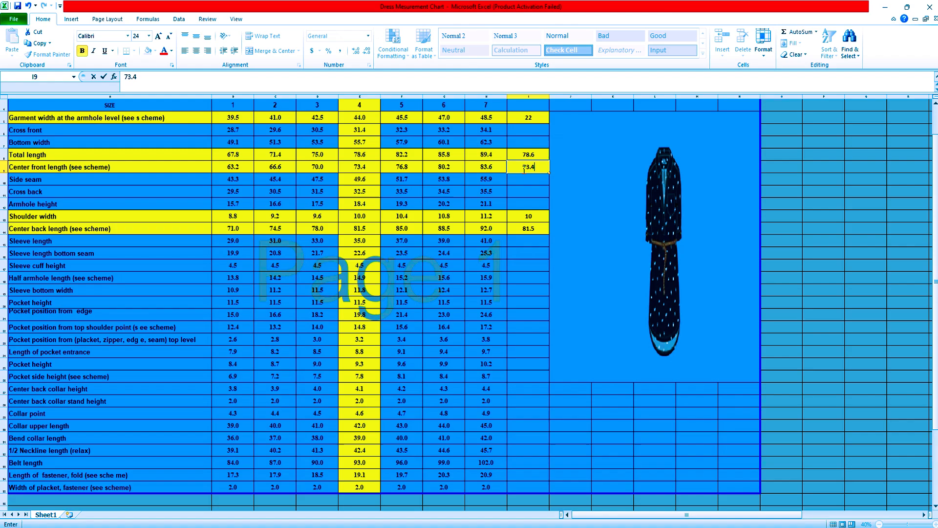
key(Return)
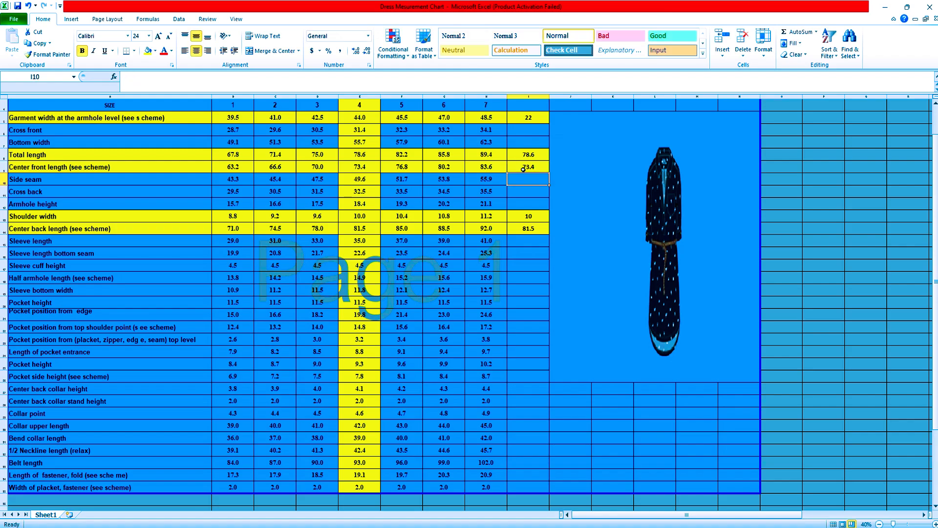
click(538, 203)
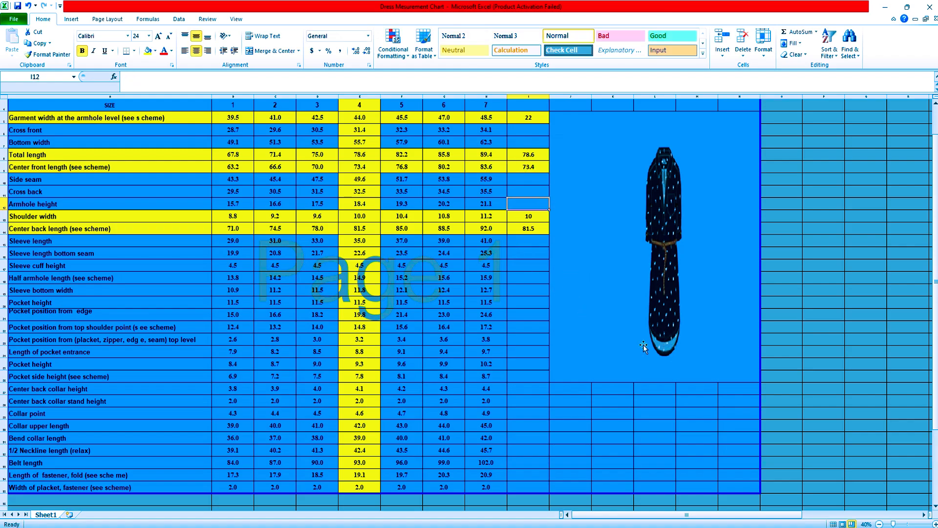
- Return to Modaris and add a dynamic length measure along the lower edge from the right-hand inner parallel to the front neckline point
key(alt+Tab)
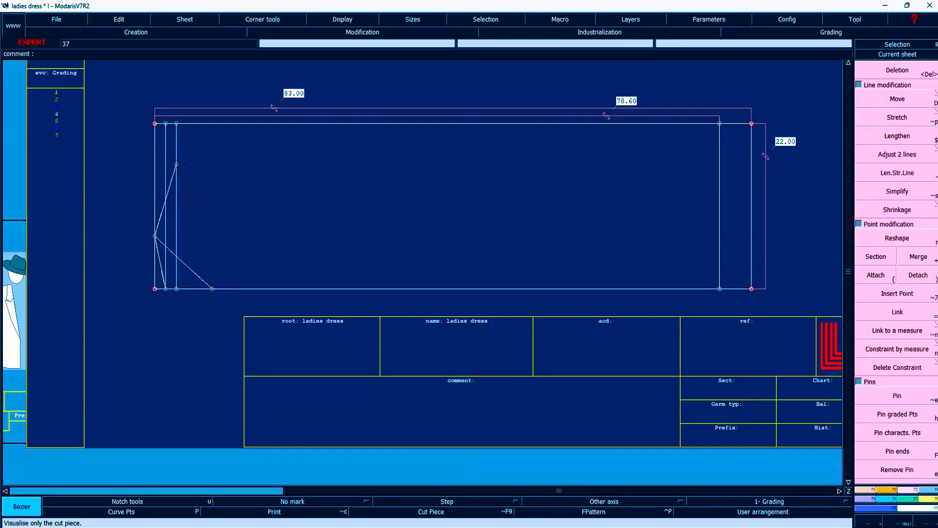
key(l)
click(719, 289)
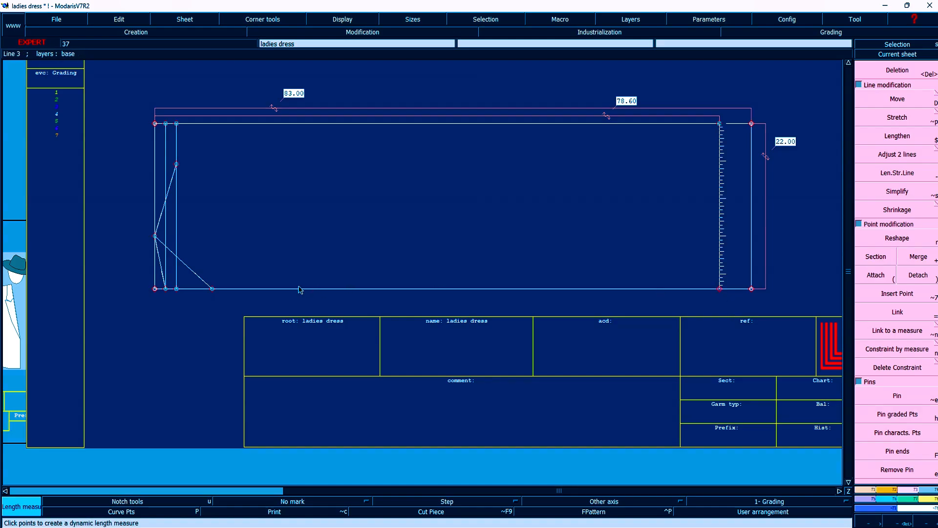
click(213, 289)
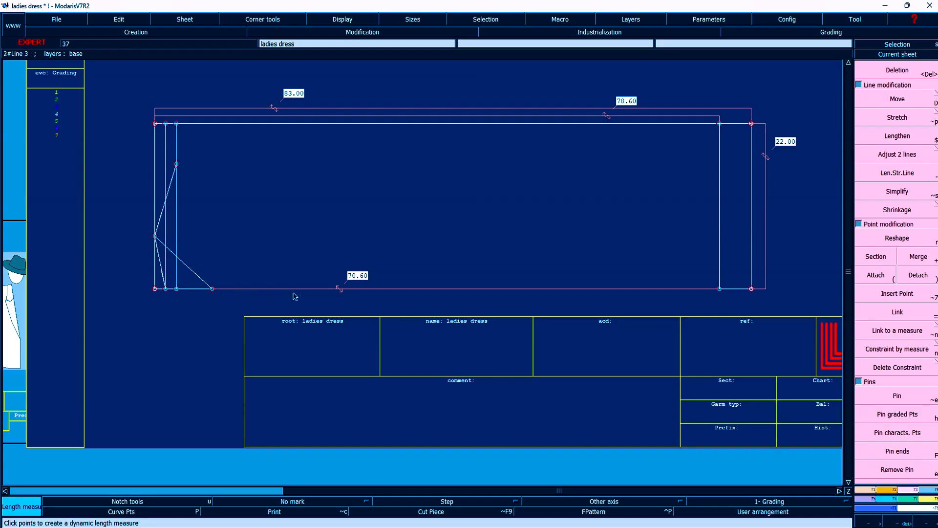
key(z)
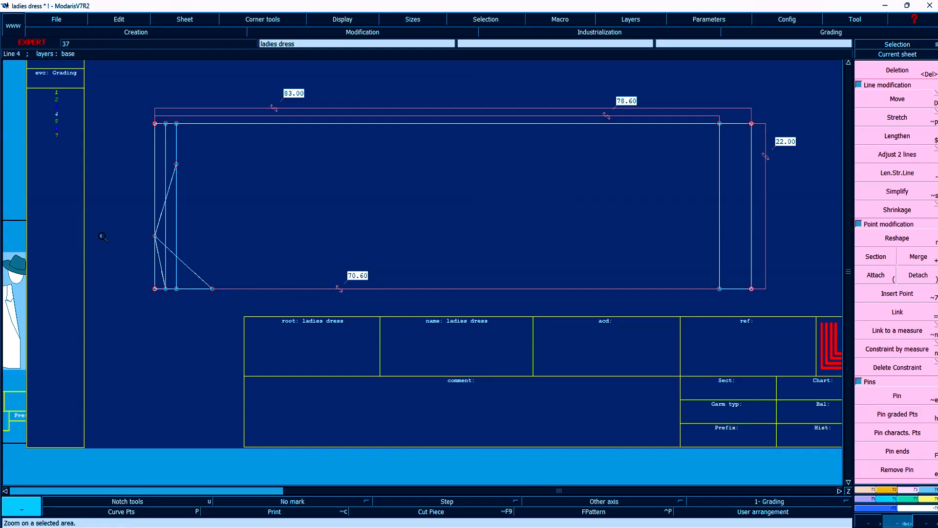
drag(104, 201, 347, 341)
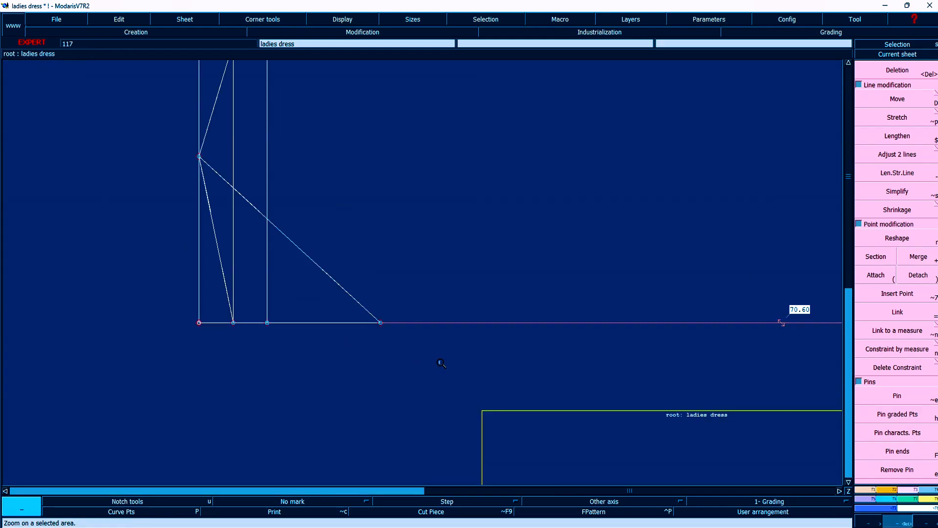
key(Home)
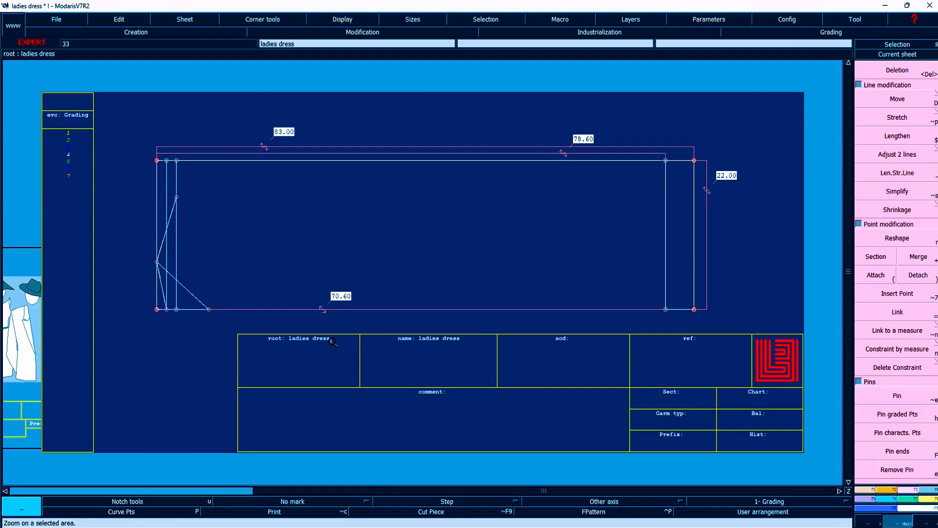
- Activate the Pin tool and check the size 4 center front length against the total length in the Excel chart
key(F3)
click(897, 395)
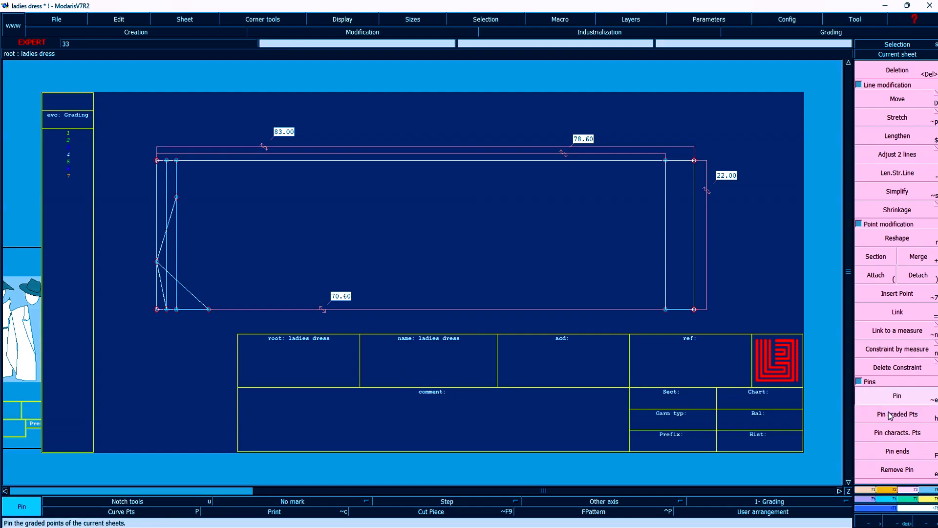
key(alt+Tab)
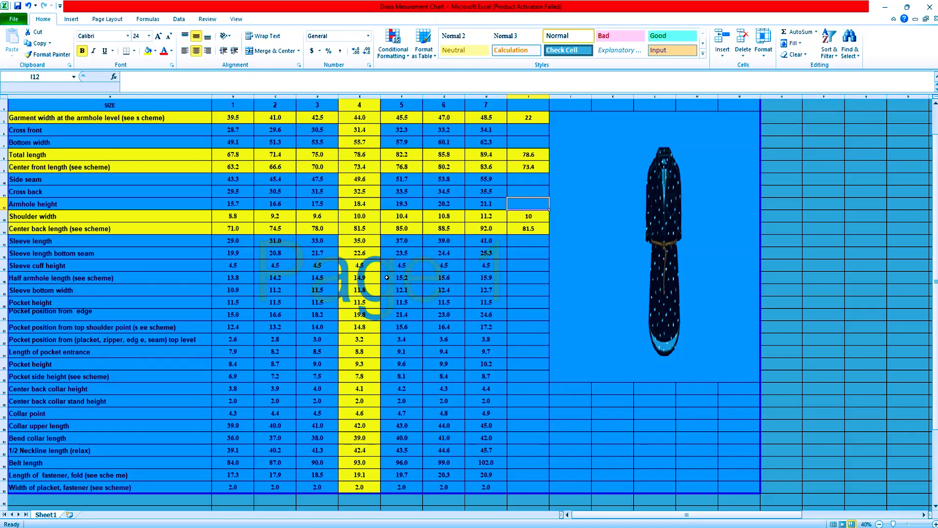
click(365, 166)
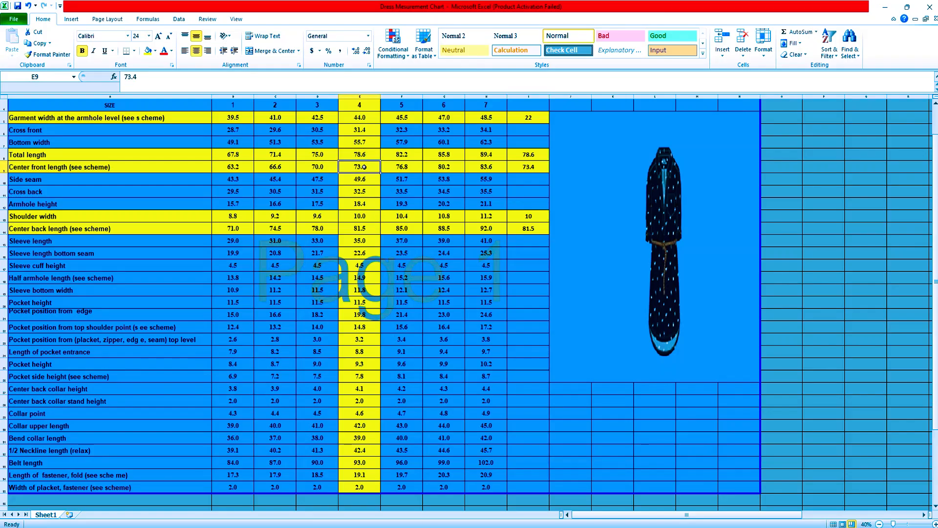
click(67, 168)
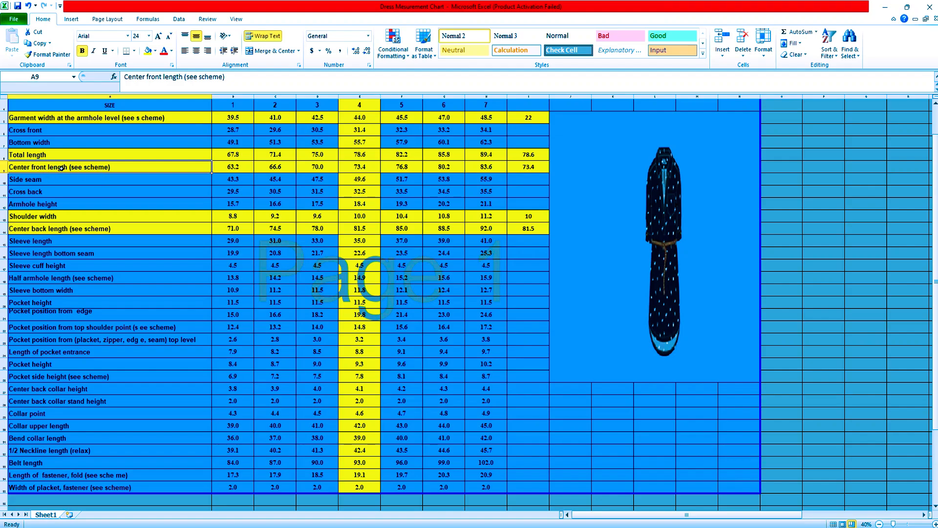
click(368, 163)
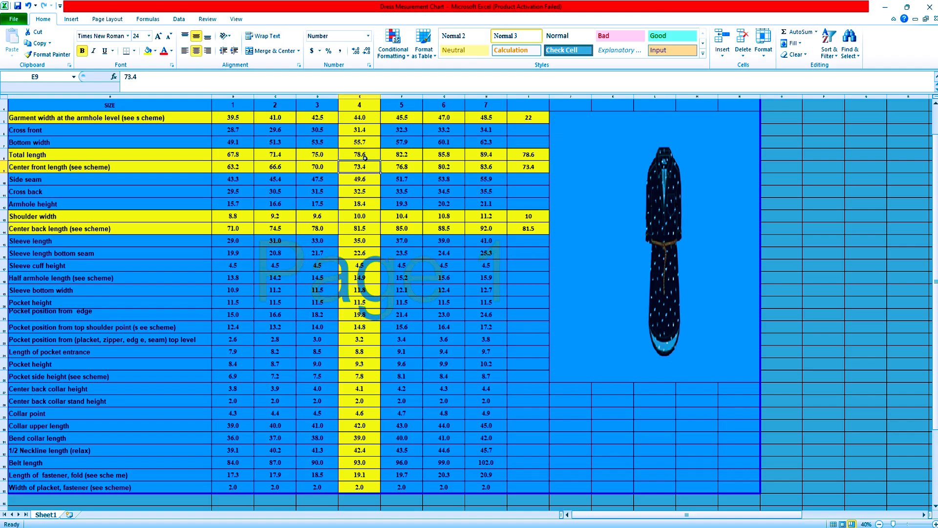
click(365, 158)
click(365, 168)
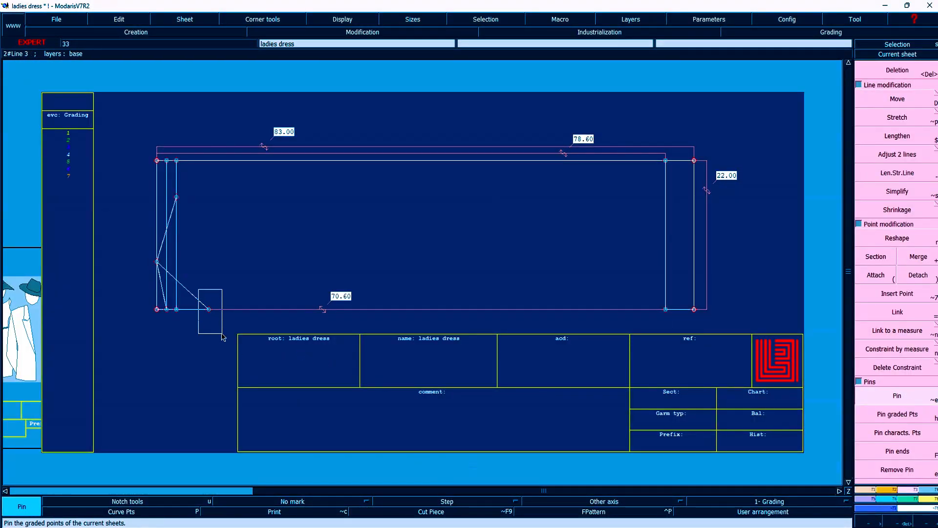
- In Modaris, move the pinned front neckline point on the lower edge by -3 cm in X
key(d)
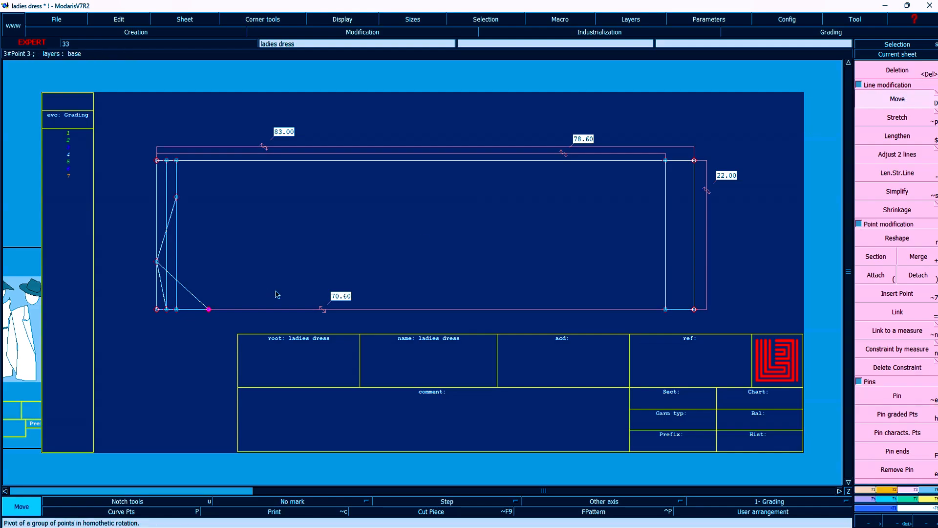
click(208, 309)
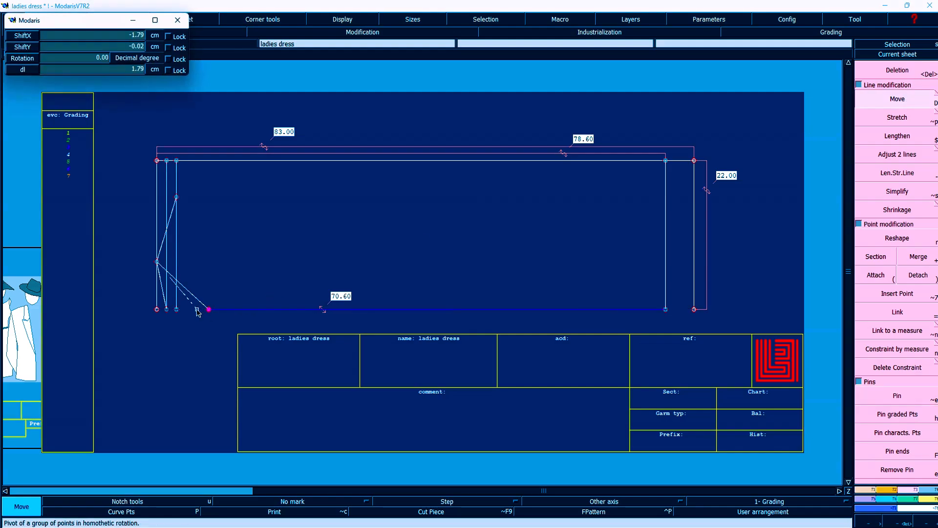
key(Up)
text(00)
key(Up)
text(-0.3)
key(Return)
key(Up)
key(Up)
key(Up)
key(Up)
text(-3)
key(Return)
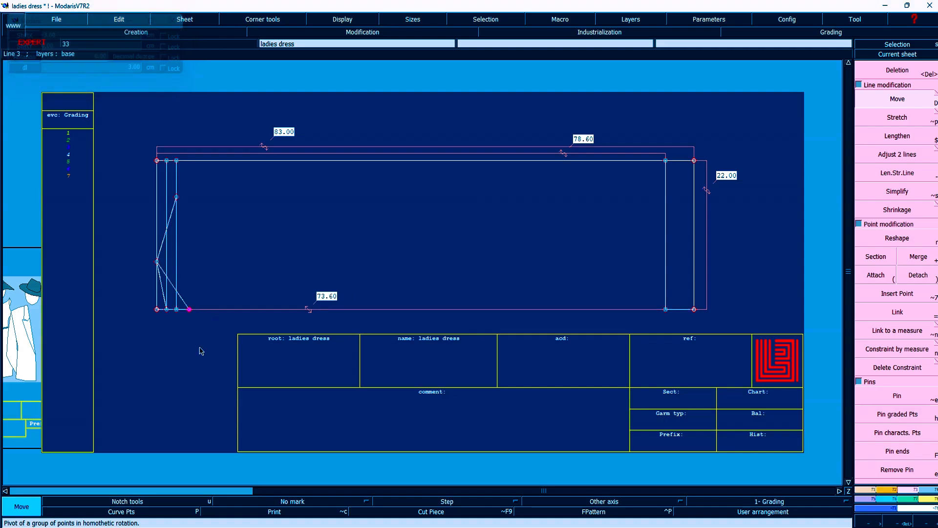
- Move the front neckline point along the lower edge in X to bring the center front length measure to 73.4 cm
right_drag(182, 295, 197, 322)
click(898, 100)
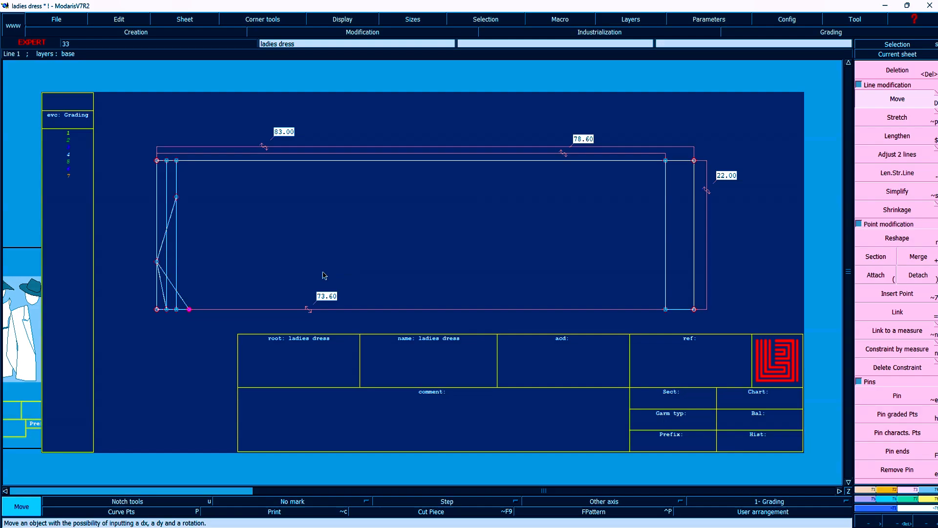
click(191, 310)
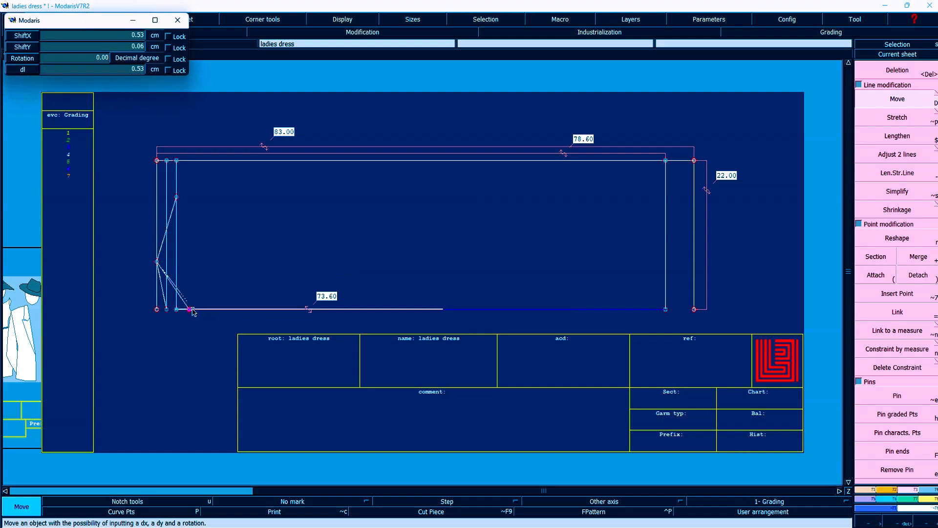
key(Down)
key(Up)
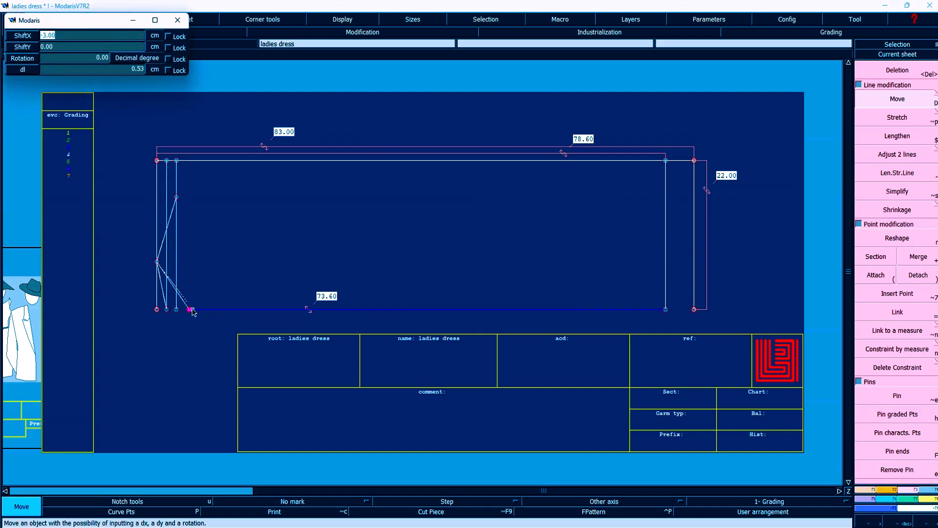
key(Return)
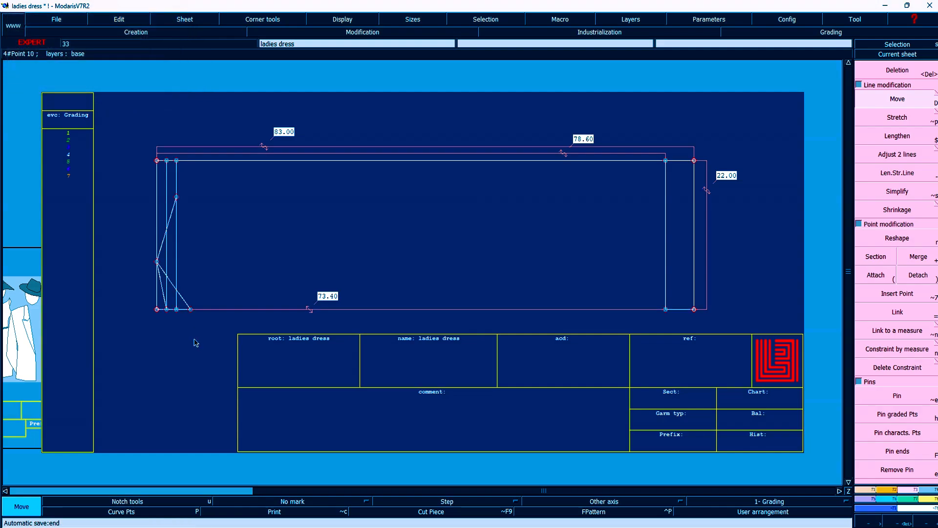
- Save the ladies dress model, overwriting the existing ladies dress.mdl file
key(ctrl+s)
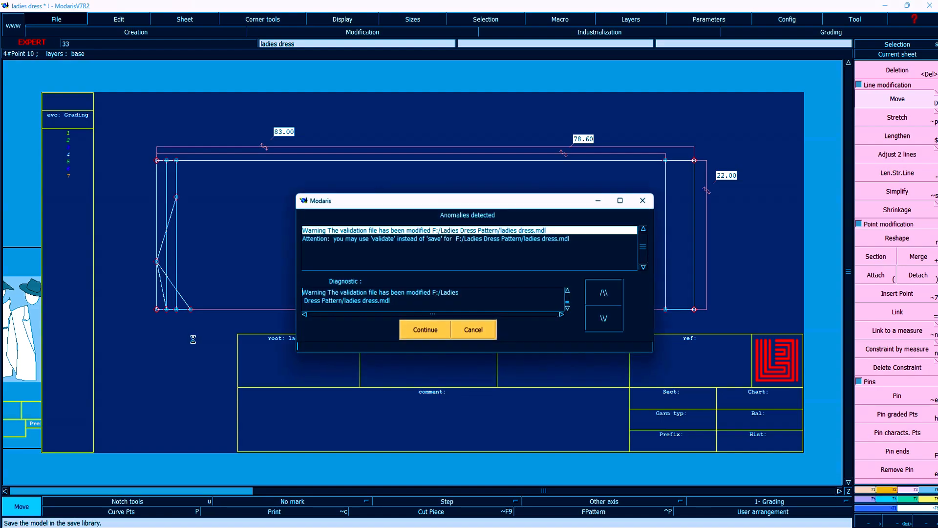
click(422, 328)
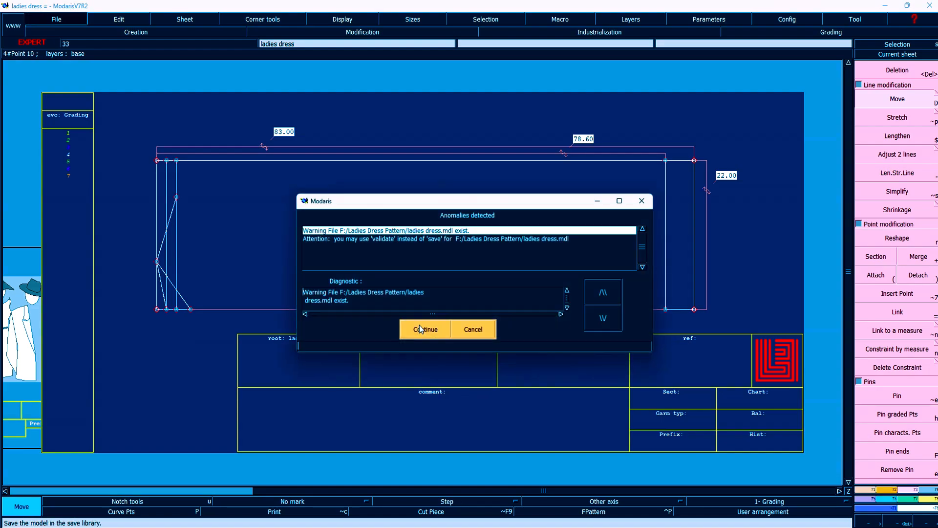
click(419, 331)
- Switch to the Excel chart, check the size 4 side seam and highlight the armhole height row in yellow
click(415, 522)
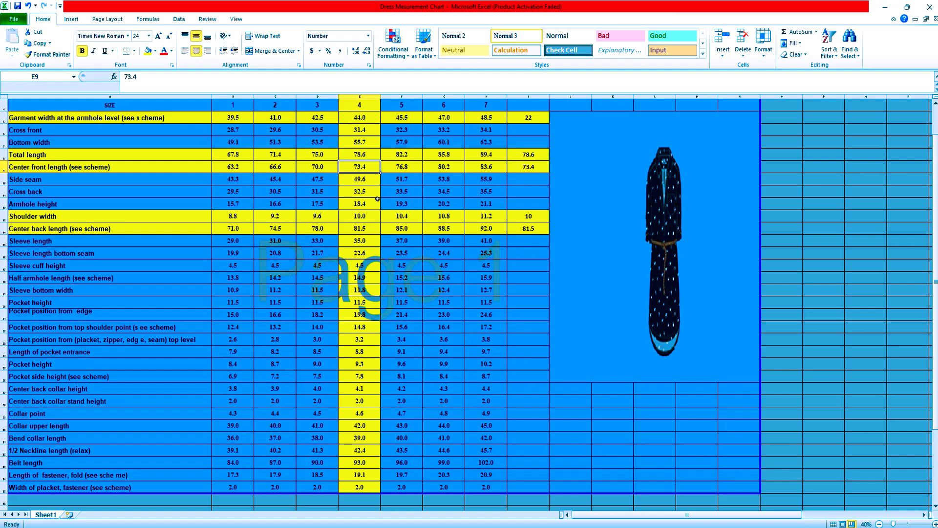
click(34, 180)
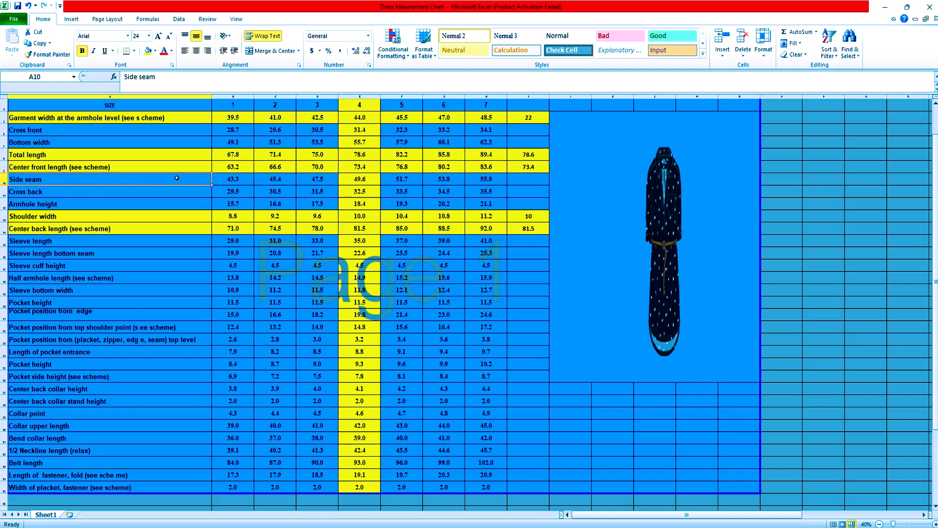
click(360, 184)
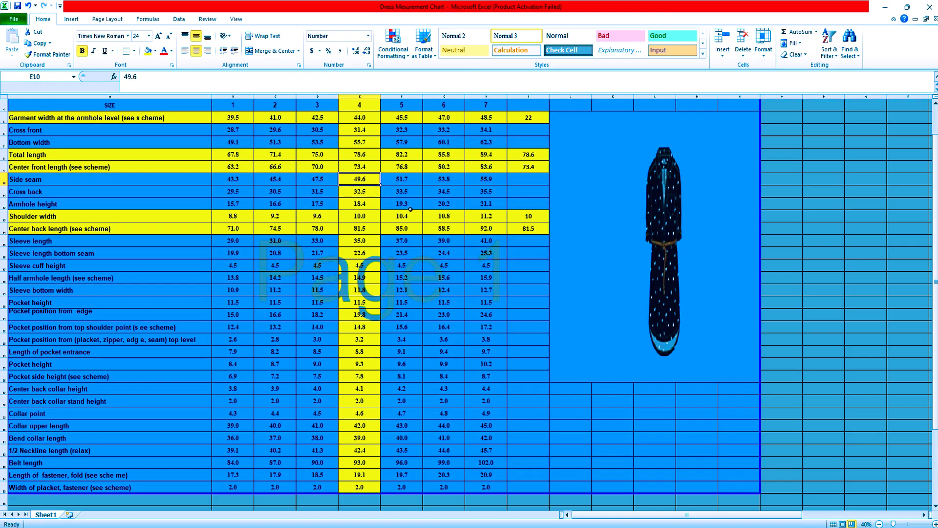
click(53, 207)
click(9, 202)
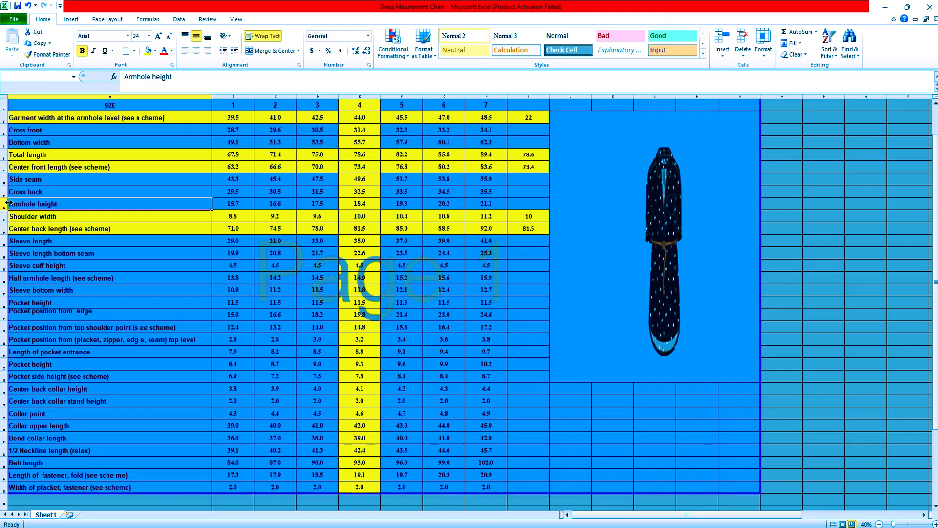
click(5, 203)
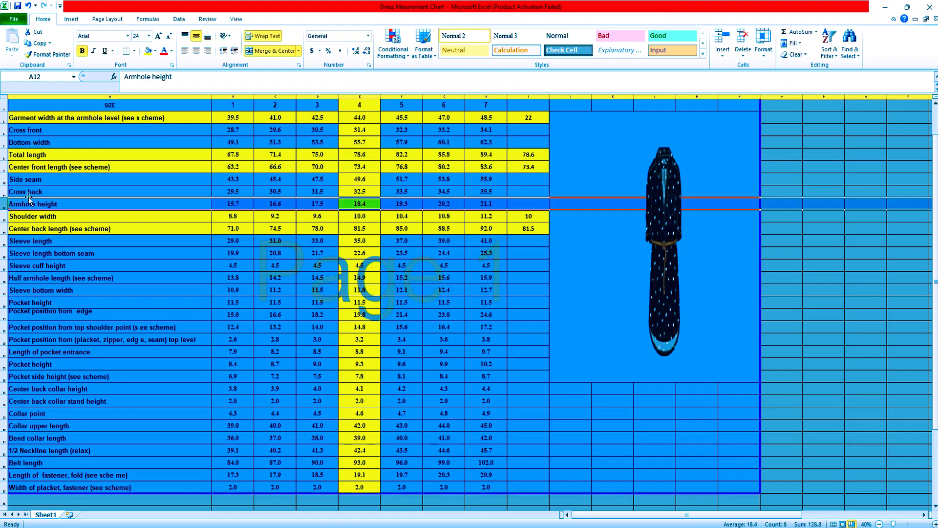
click(149, 52)
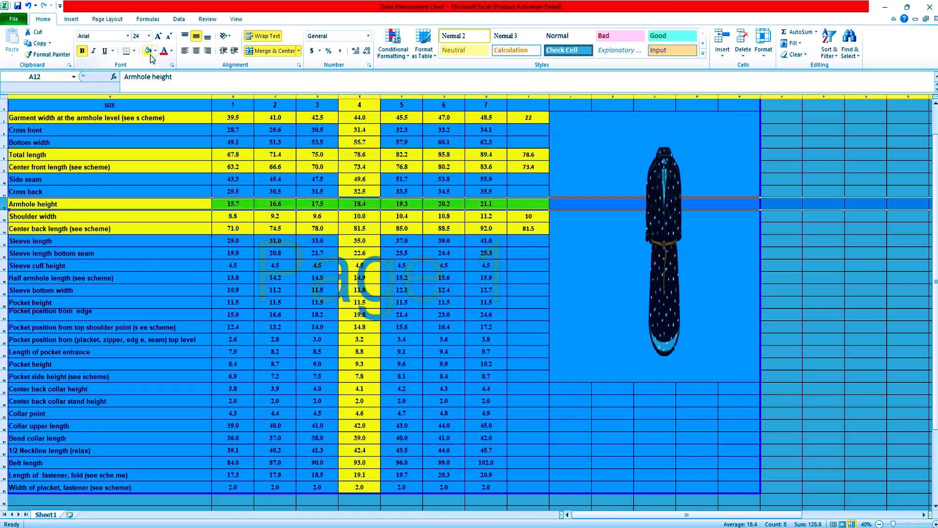
- Enter 18.4 in the armhole height row's empty cell after the size 7 value
click(359, 204)
click(519, 204)
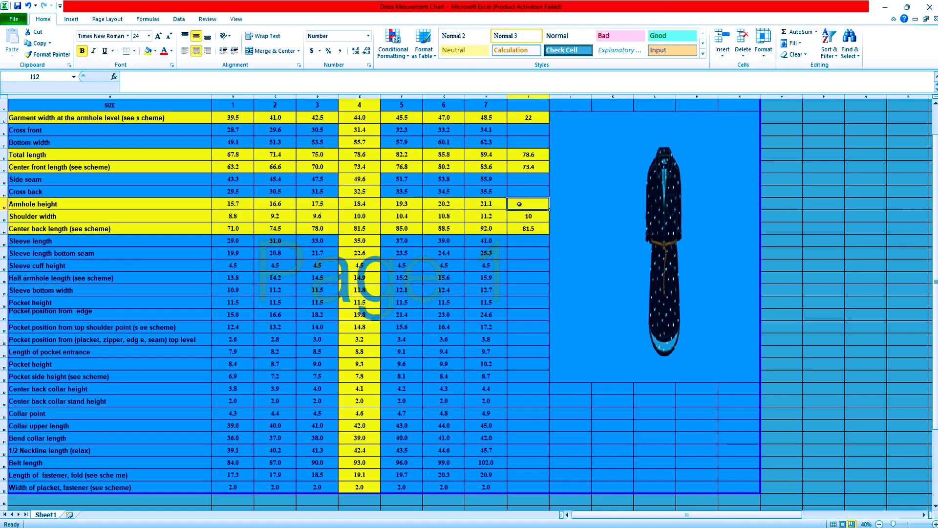
text(18.4)
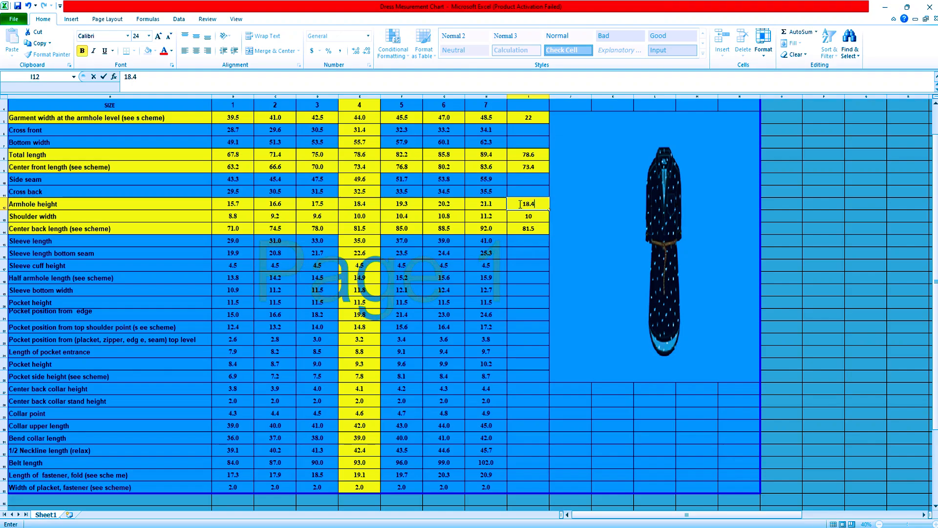
key(Return)
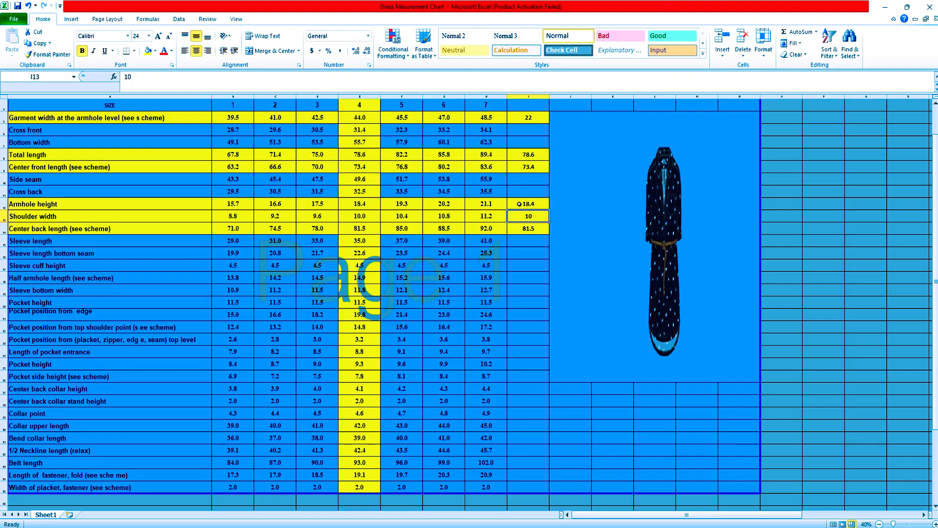
click(522, 262)
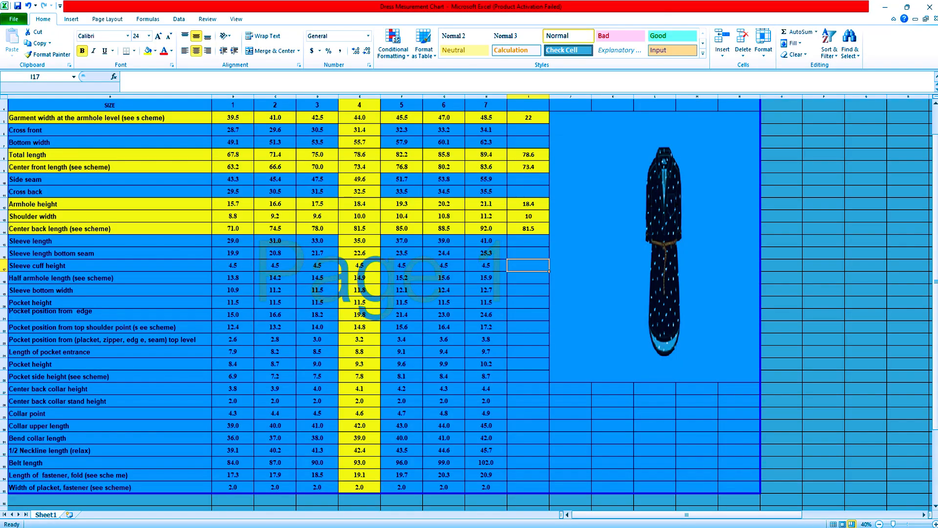
- In Modaris, create a parallel 18.4 cm inward from the vertical line through the shoulder point and delete its extra intermediate point
key(alt+Tab)
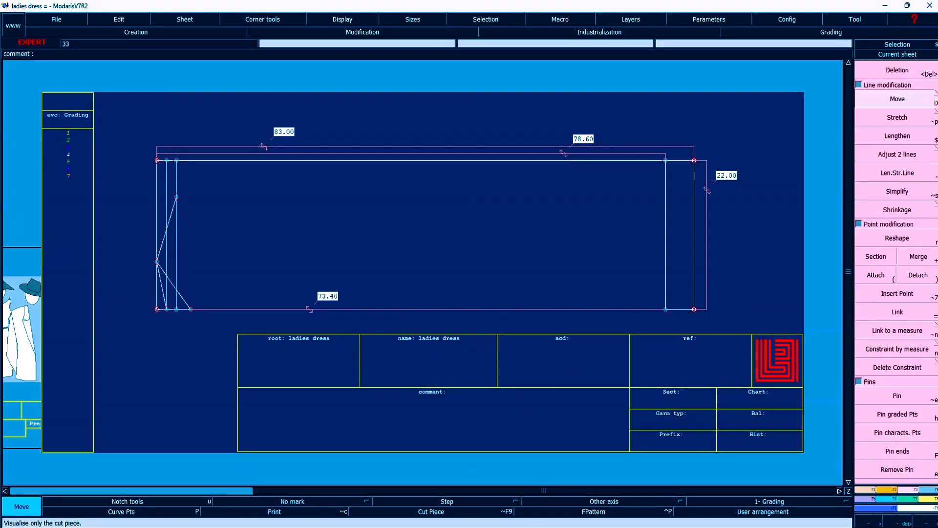
key(slash)
click(177, 224)
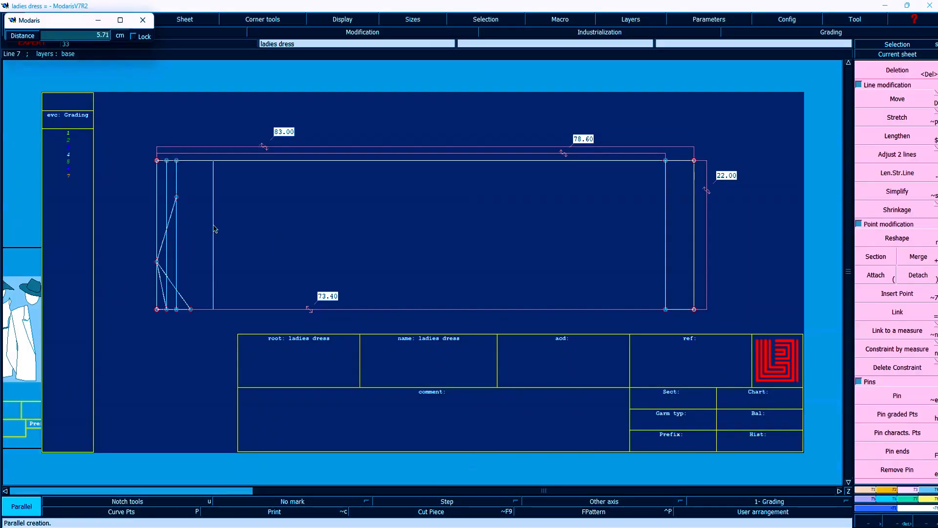
key(Down)
text(1)
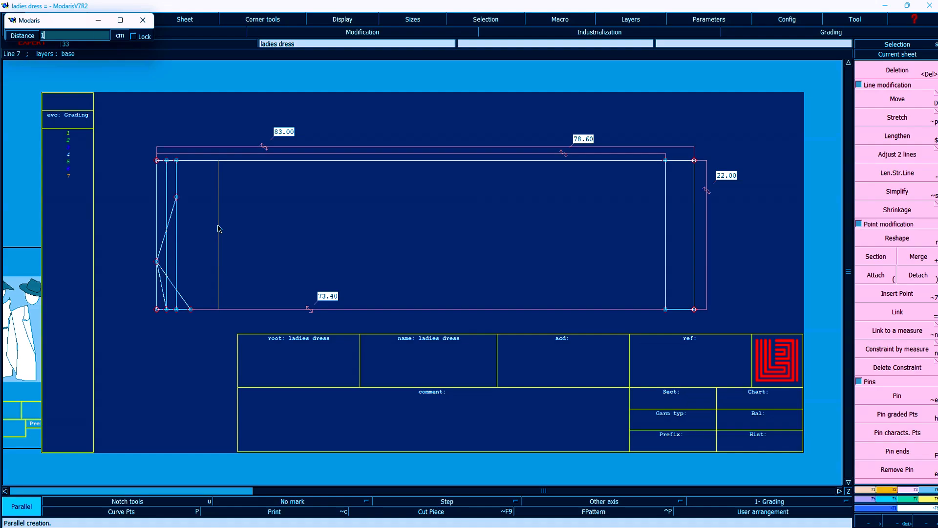
text(8.4)
key(Return)
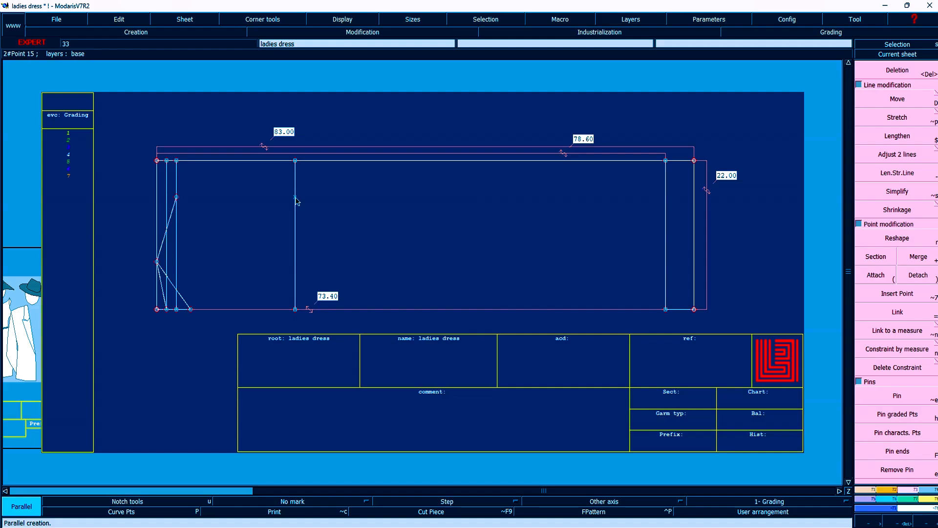
key(Delete)
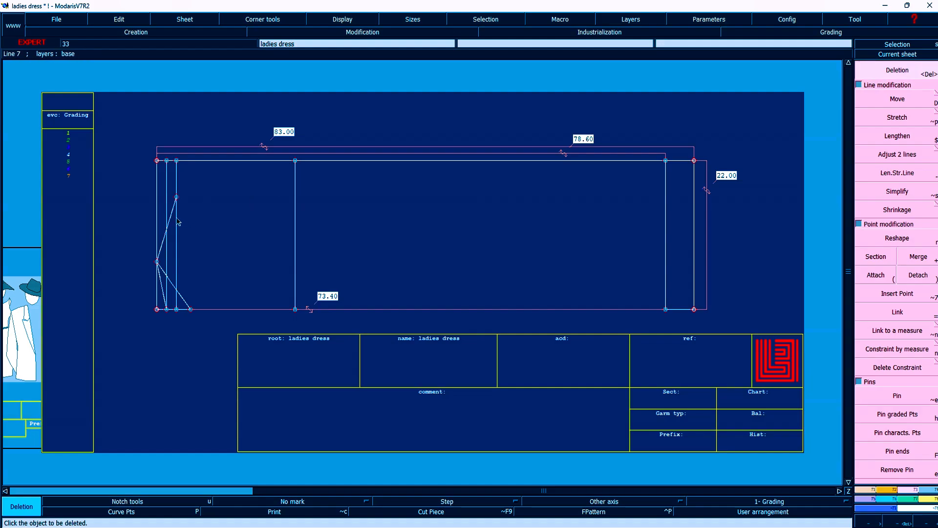
- Switch to the Excel chart and highlight the cross front row in yellow
key(alt+Tab)
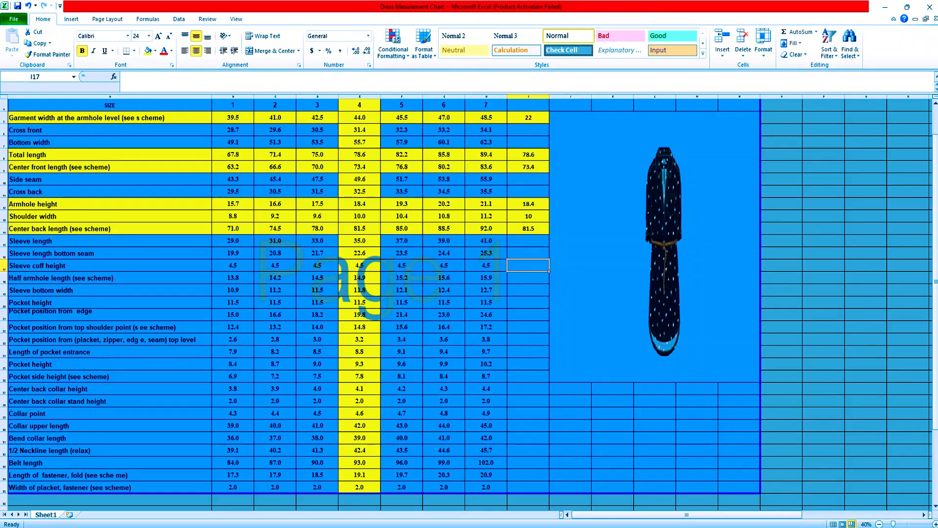
click(362, 130)
click(49, 131)
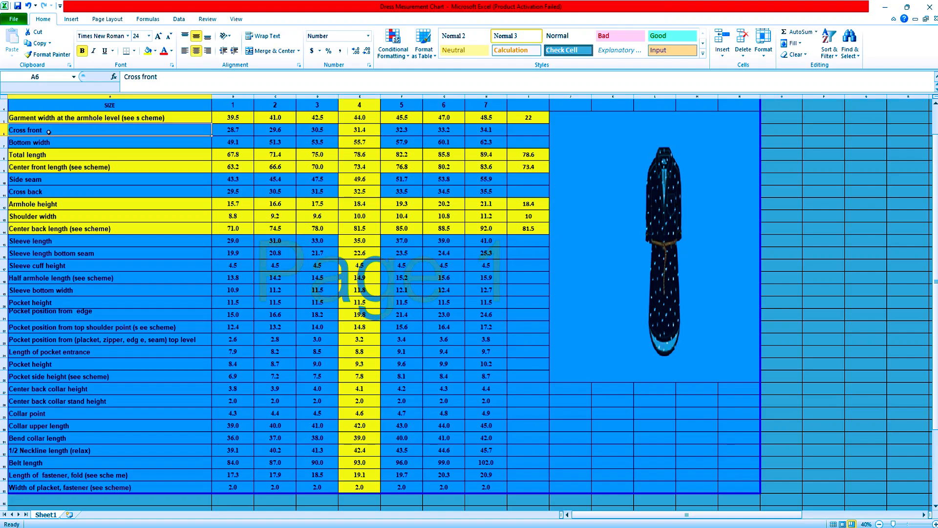
click(3, 130)
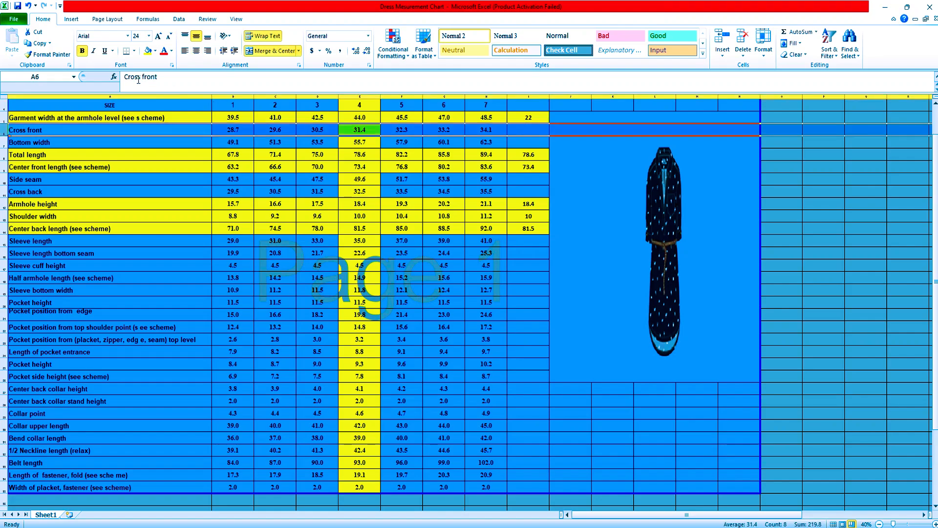
click(148, 50)
- Enter the formula =E6/2 in the cross front row's empty cell after the size 7 value
click(366, 131)
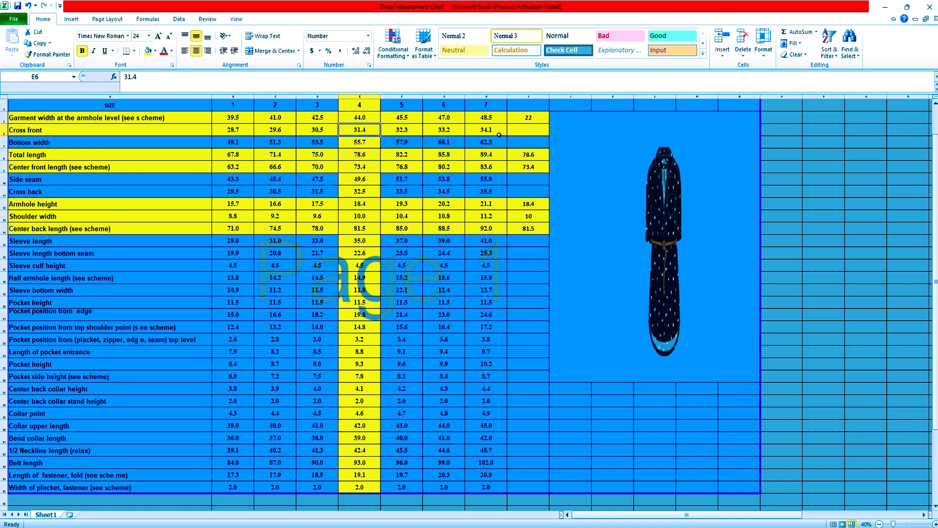
click(529, 132)
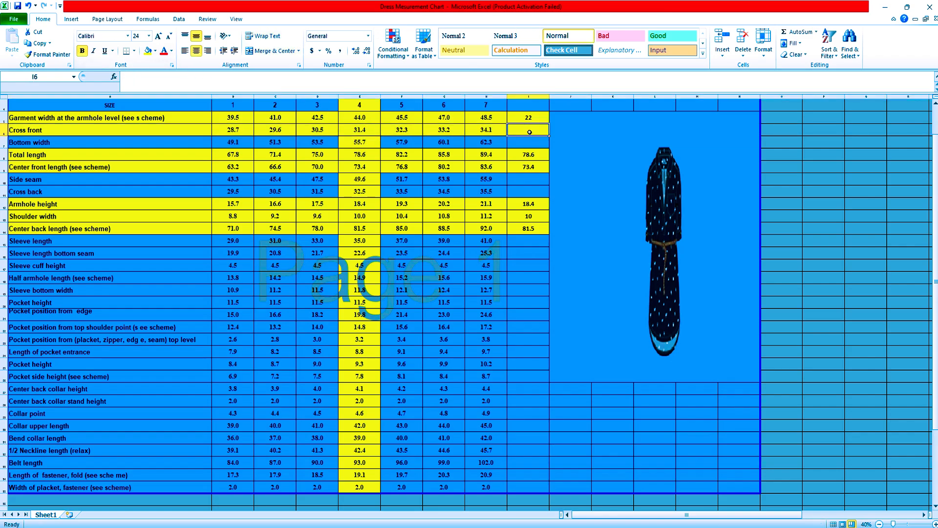
text(=)
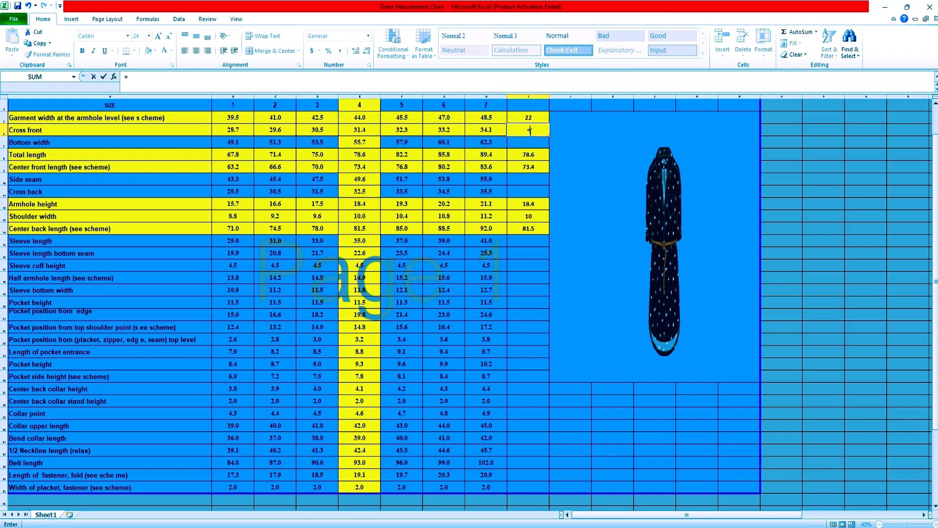
click(370, 132)
text(/2)
key(Return)
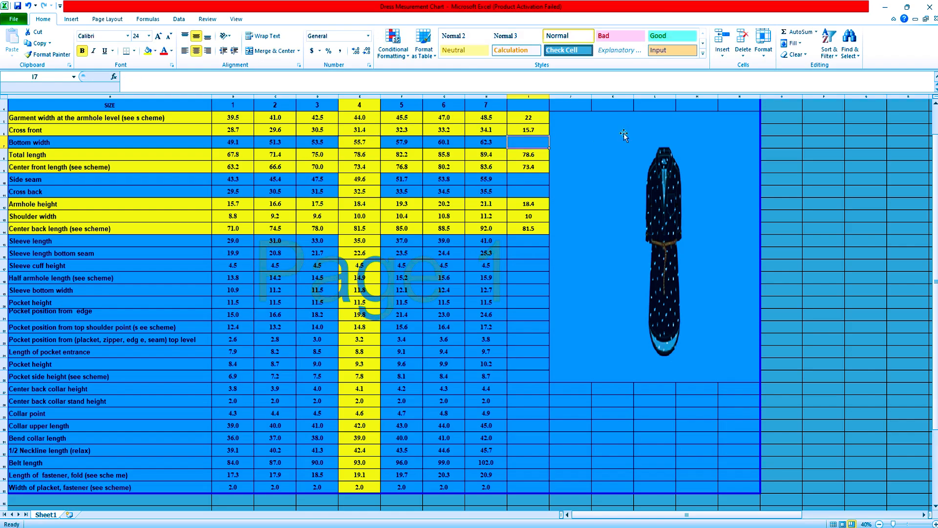
click(543, 132)
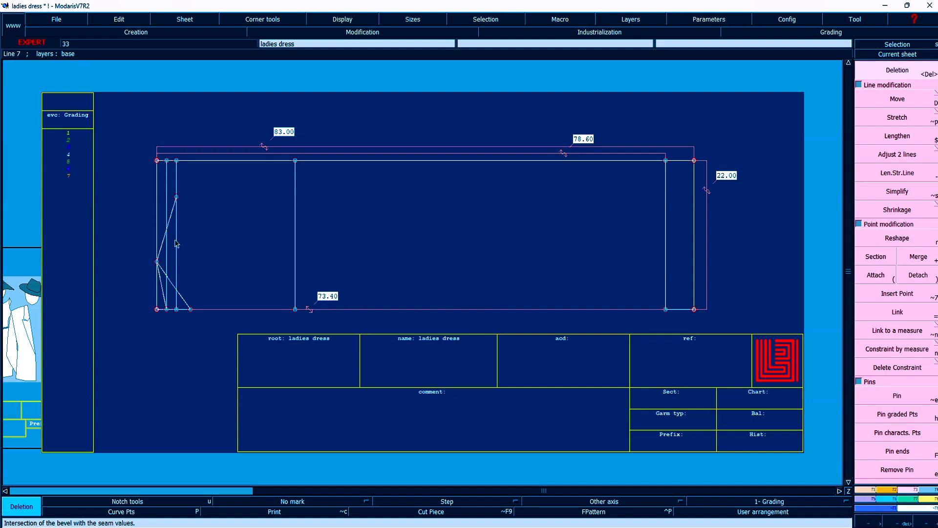
- In Modaris, create another parallel midway between the shoulder point's vertical line and the armhole height line, and delete its extra intermediate point
key(/)
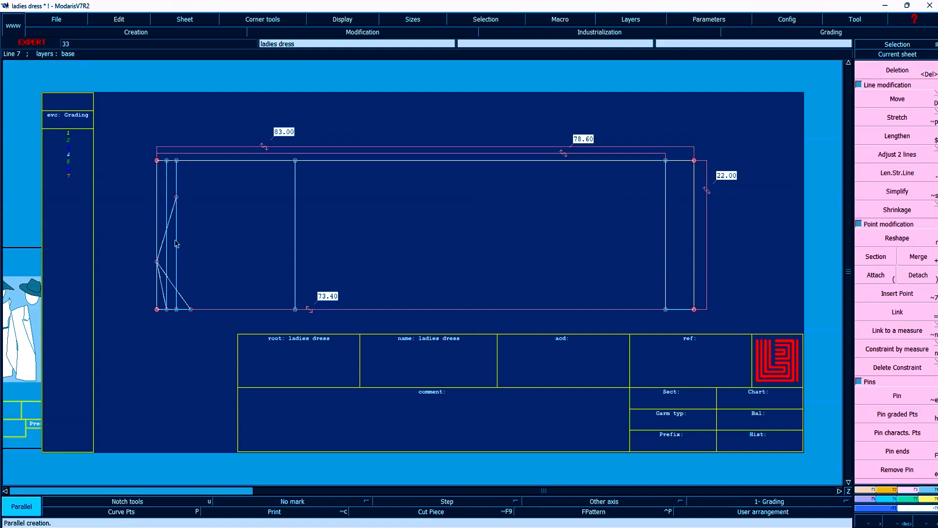
click(176, 242)
text(9)
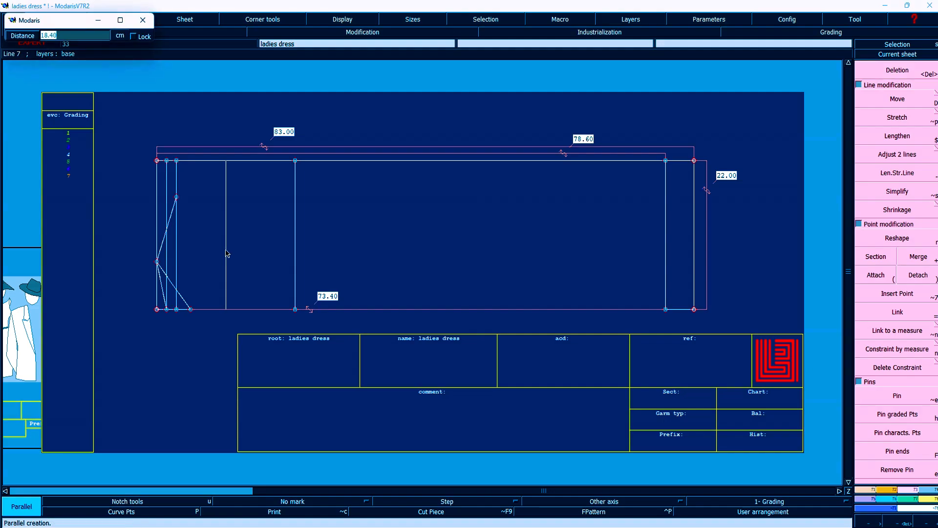
text(.)
key(Return)
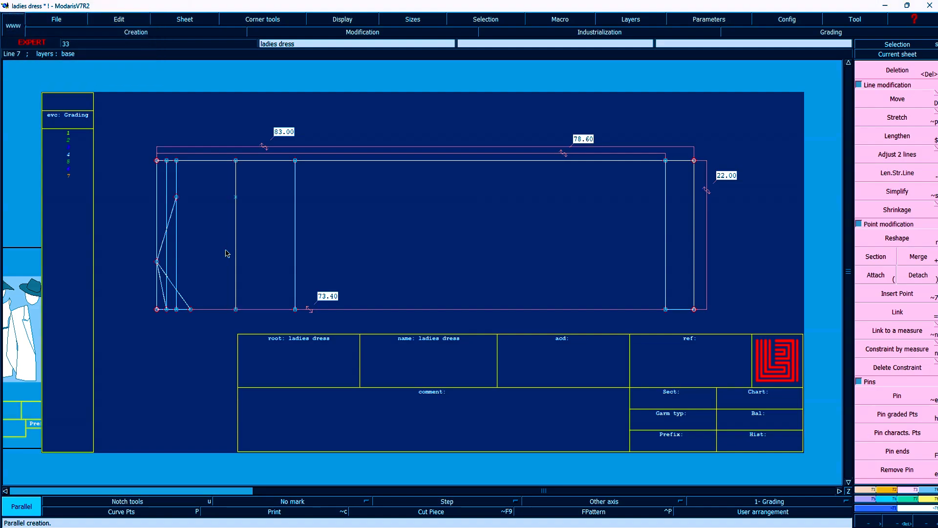
key(Delete)
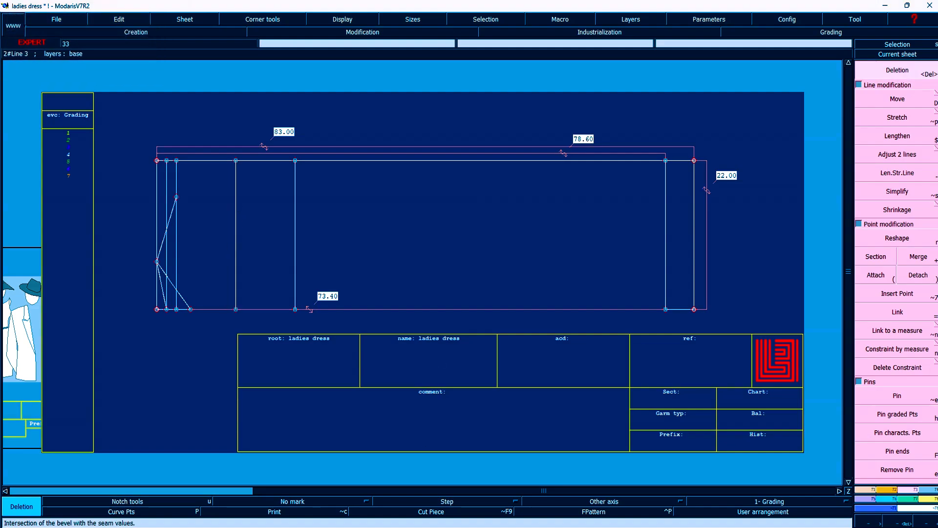
- Check the halved cross front value in the Excel chart and return to Modaris
key(alt+Tab)
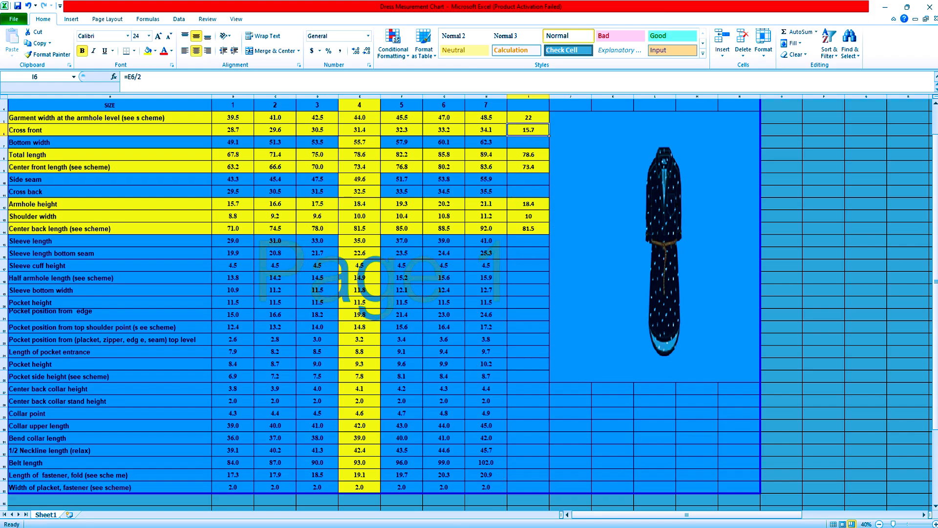
key(alt+Tab)
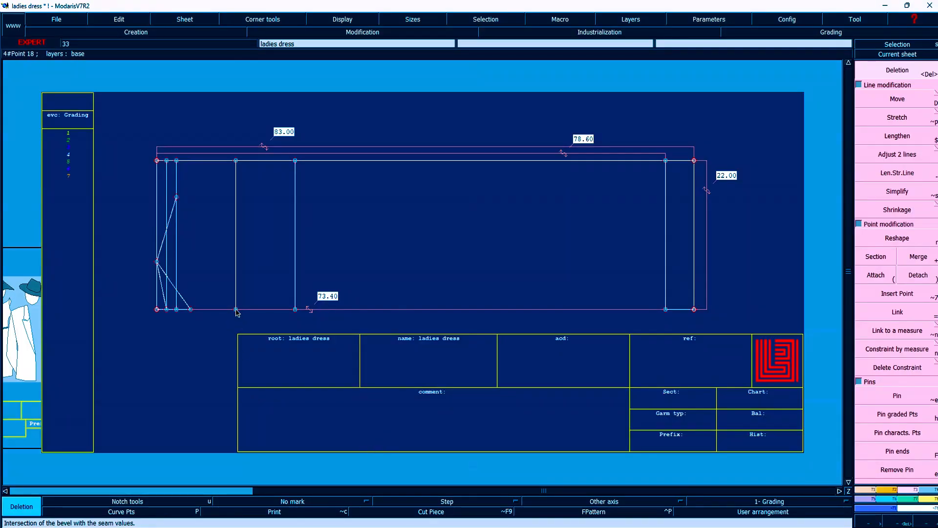
- Place a developed point 15.7 cm from the center front line on the vertical line midway between shoulder and armhole height, and insert it
key(d)
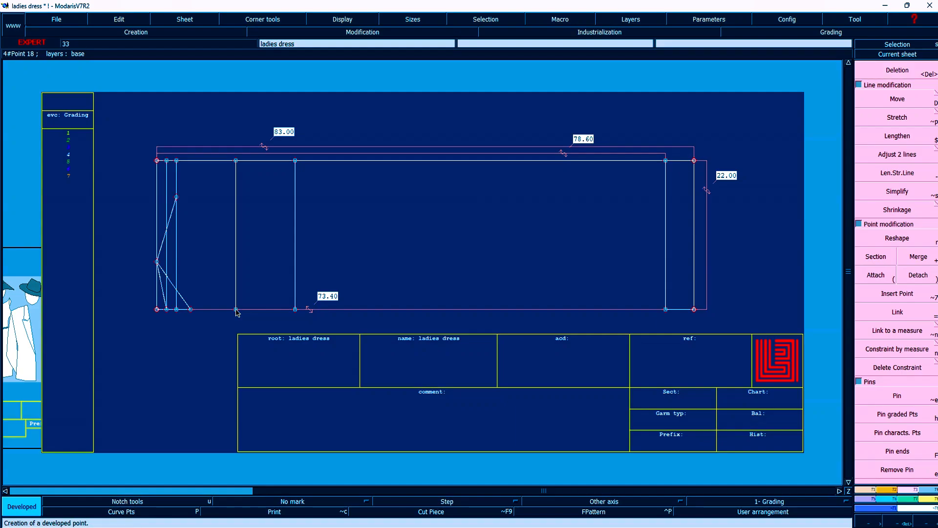
click(236, 309)
key(Down)
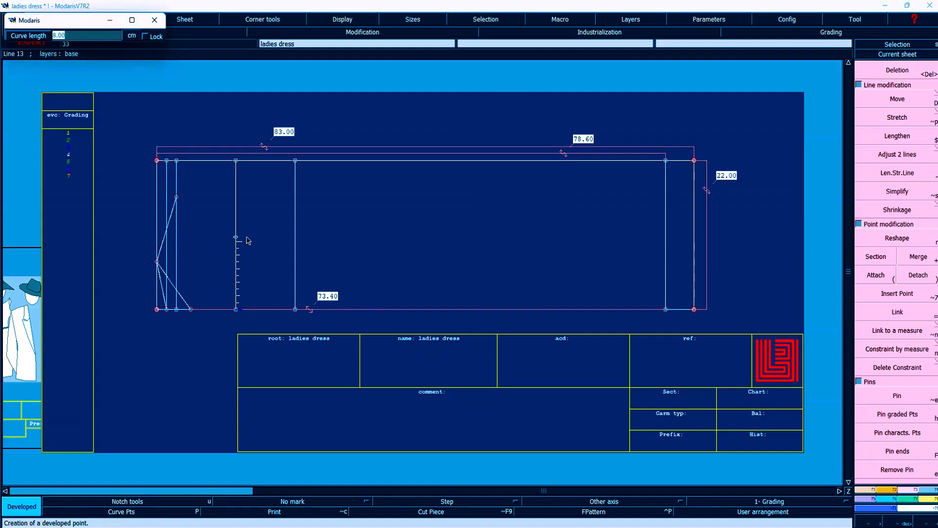
key(BackSpace)
key(Return)
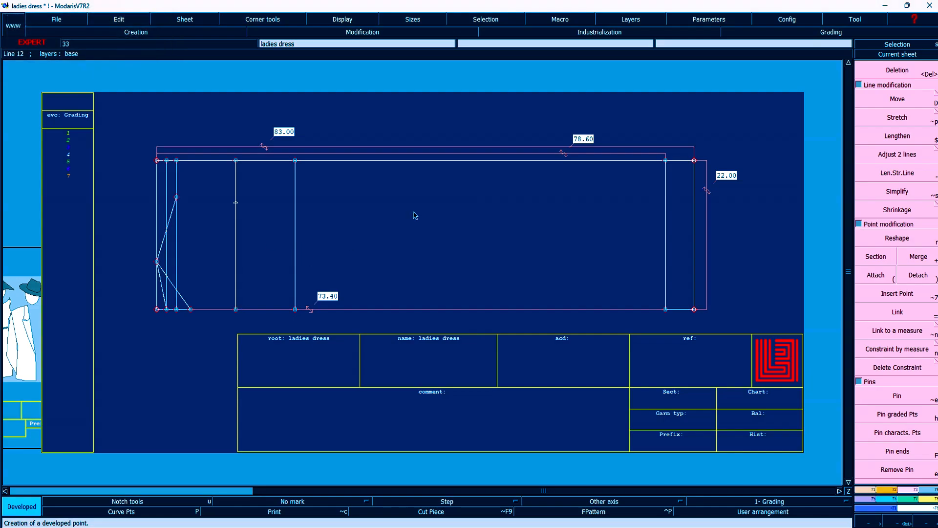
key(z)
drag(104, 132, 365, 322)
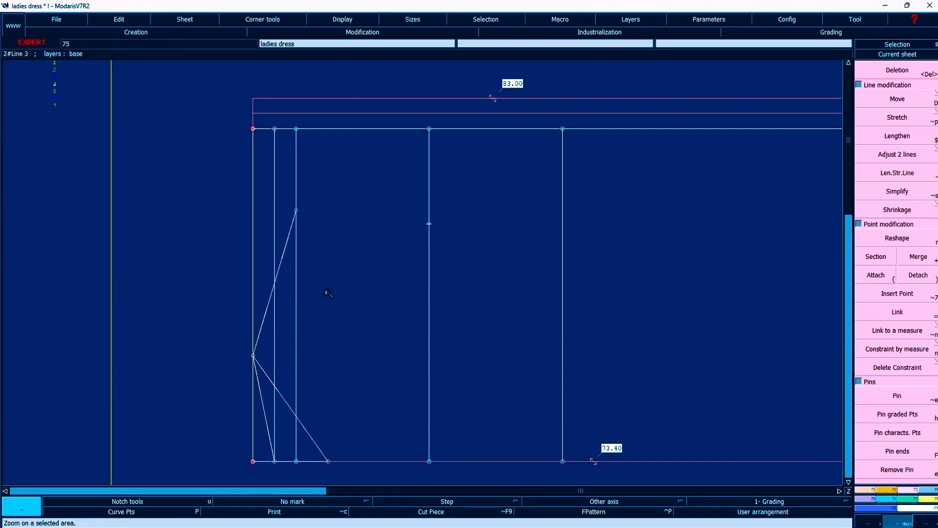
key(alt+7)
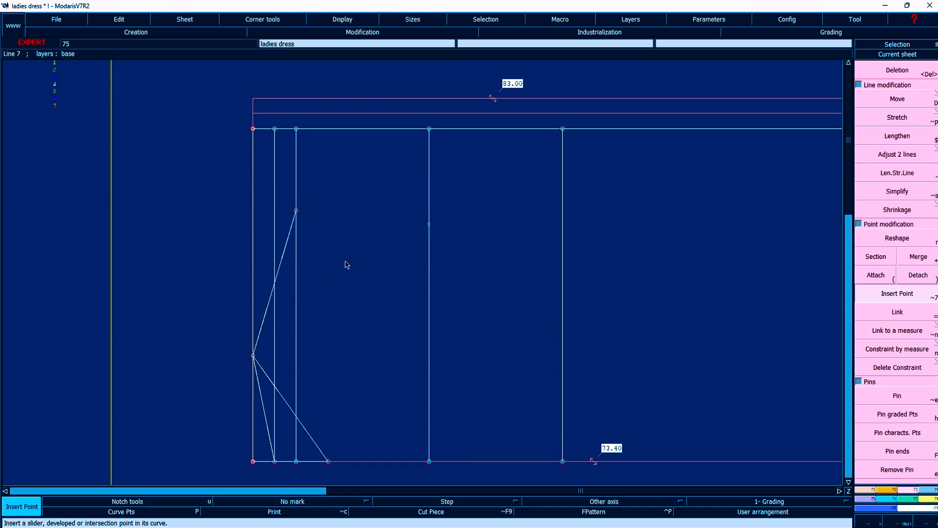
- Draw the front armhole guide as a Bezier line from the shoulder point through the cross front point to the outer armhole height point
key(b)
click(296, 211)
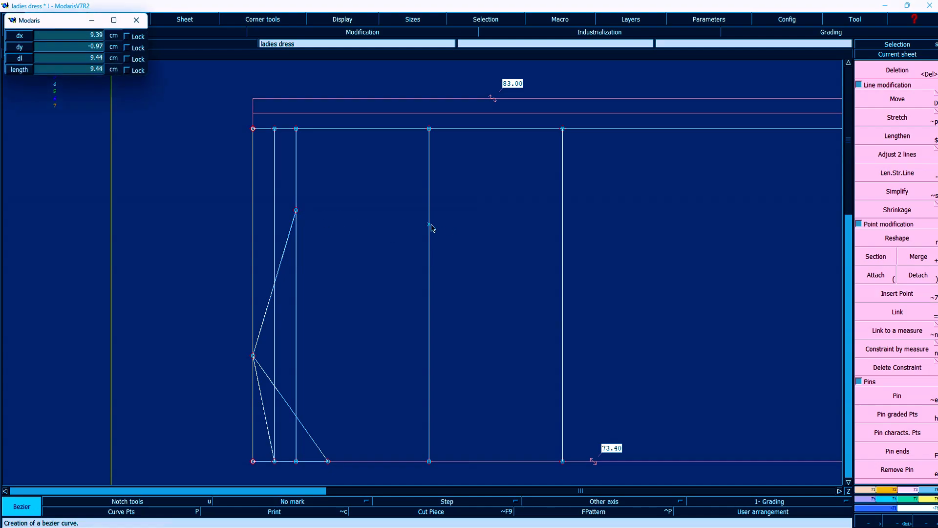
click(429, 224)
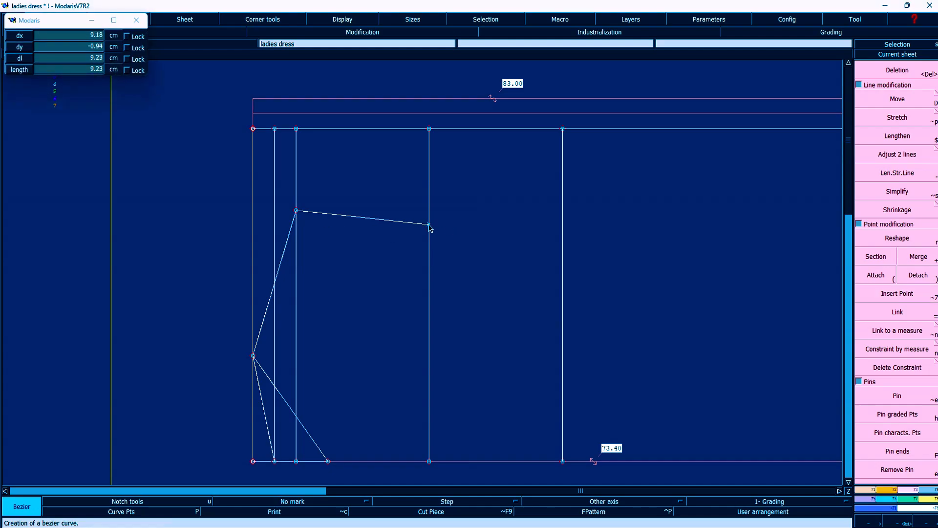
click(563, 128)
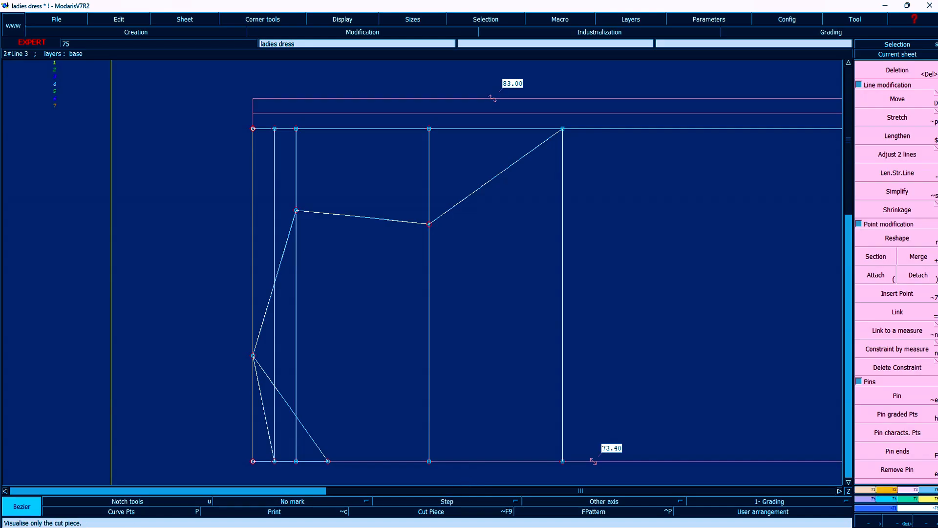
- Switch to the Excel chart and highlight the cross back row in yellow
click(467, 527)
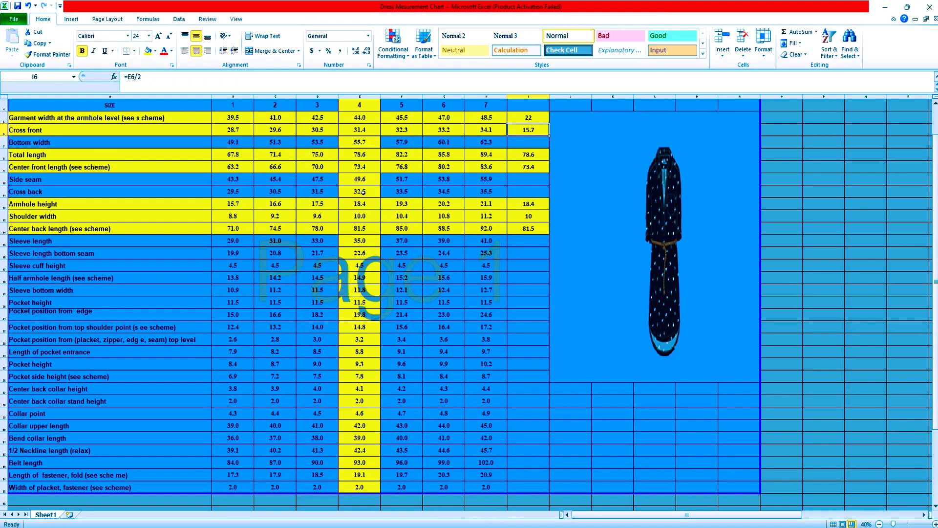
click(4, 192)
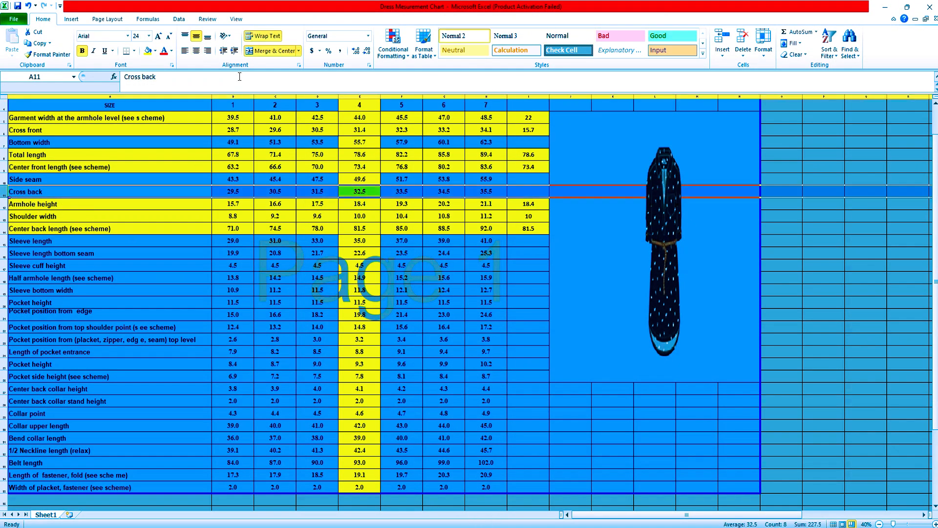
click(147, 51)
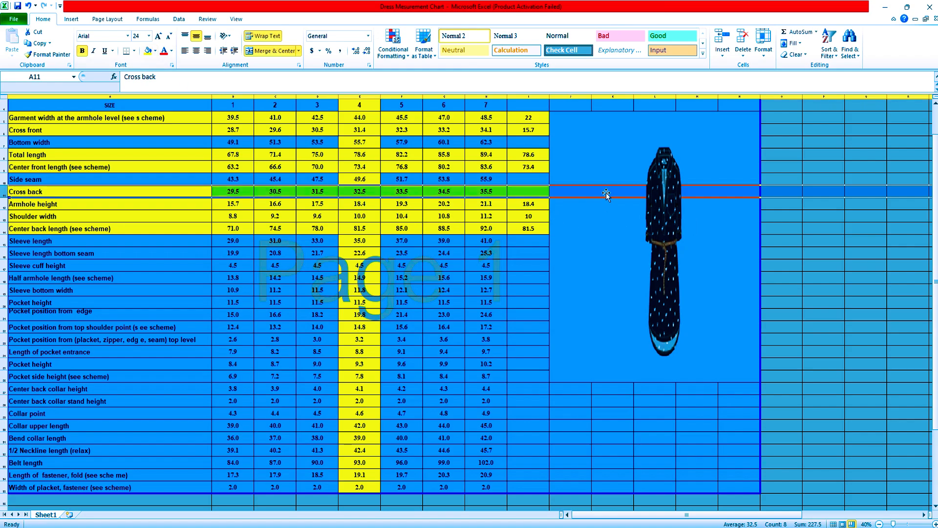
click(425, 277)
- Enter the formula =E11/2 in the cross back row's empty cell after the size 7 value
click(519, 192)
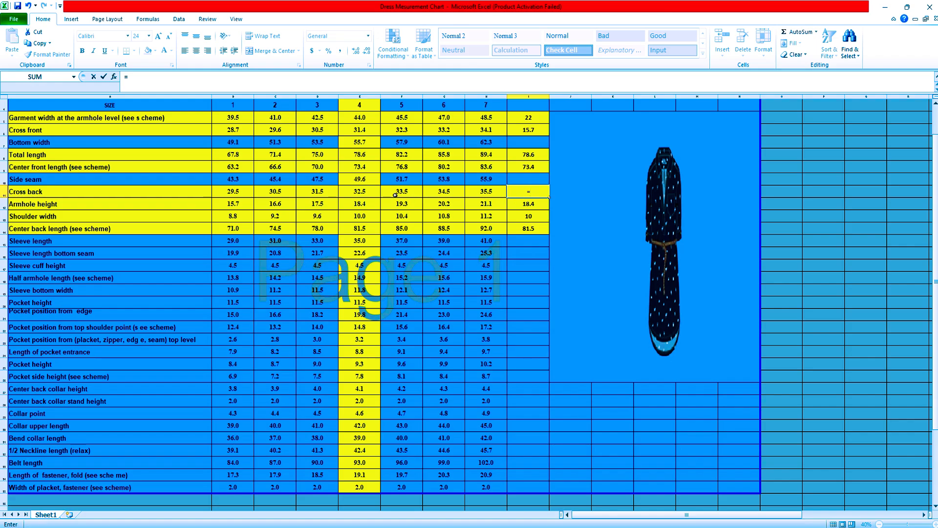
click(373, 195)
text(/2)
key(Return)
click(530, 193)
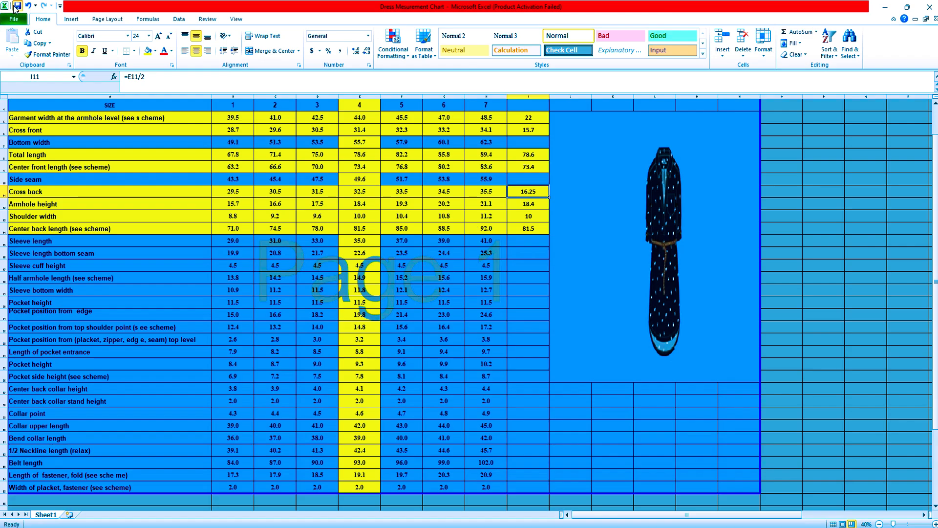
- In Modaris, place a developed point at curve length -16.25 cm from the center front end of the cross front line, and insert it
key(alt+Tab)
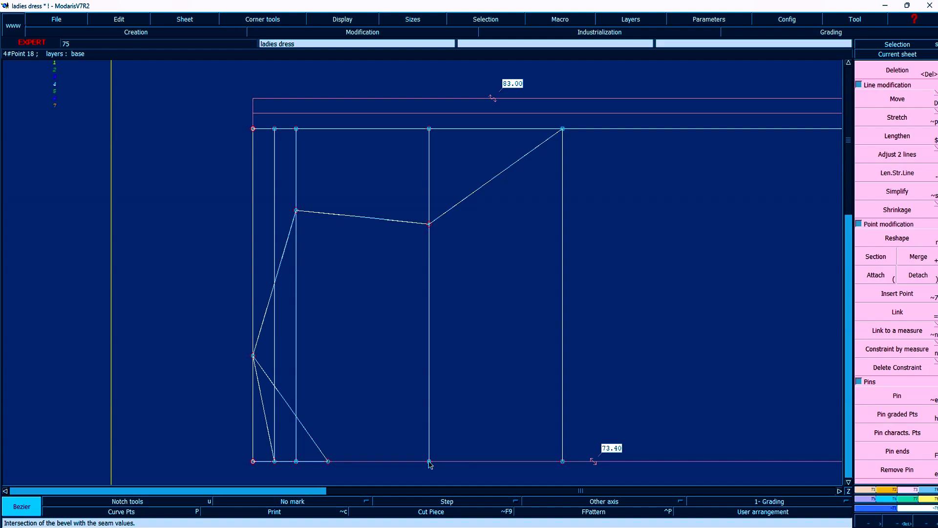
key(d)
click(429, 461)
key(BackSpace)
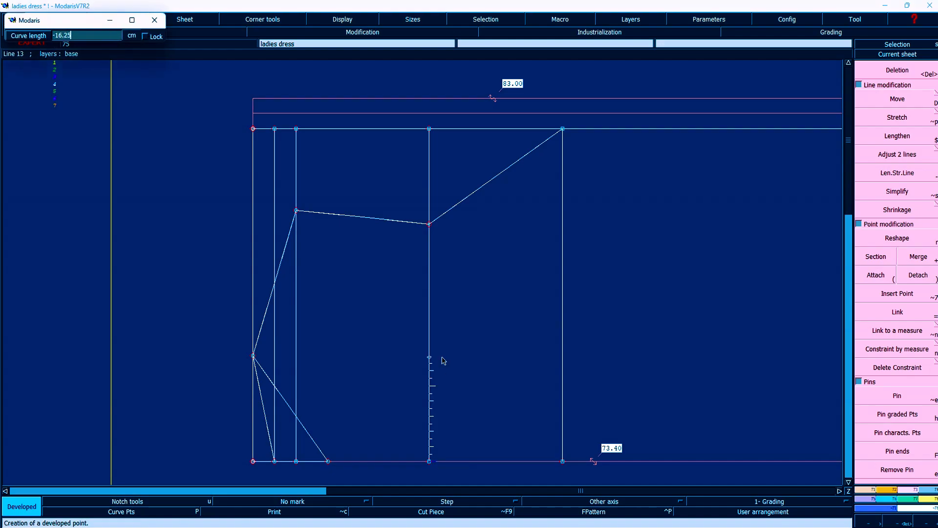
key(Return)
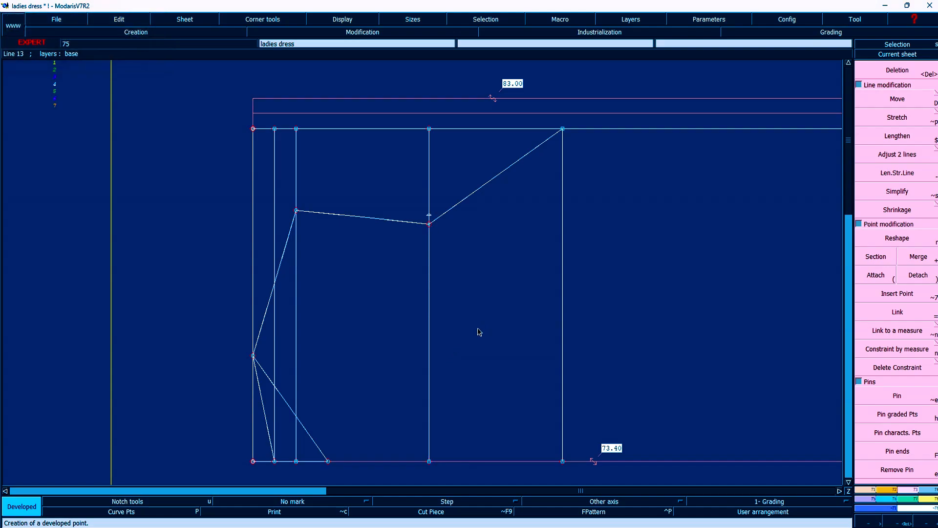
key(shift+7)
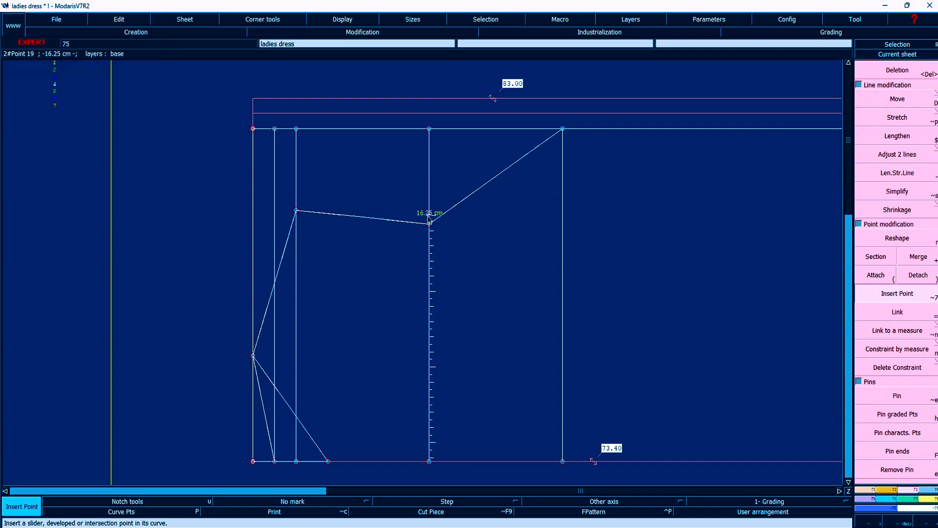
- Draw the back armhole guide as a Bezier line from the shoulder point through the cross back point to the outer armhole height point
key(b)
click(296, 211)
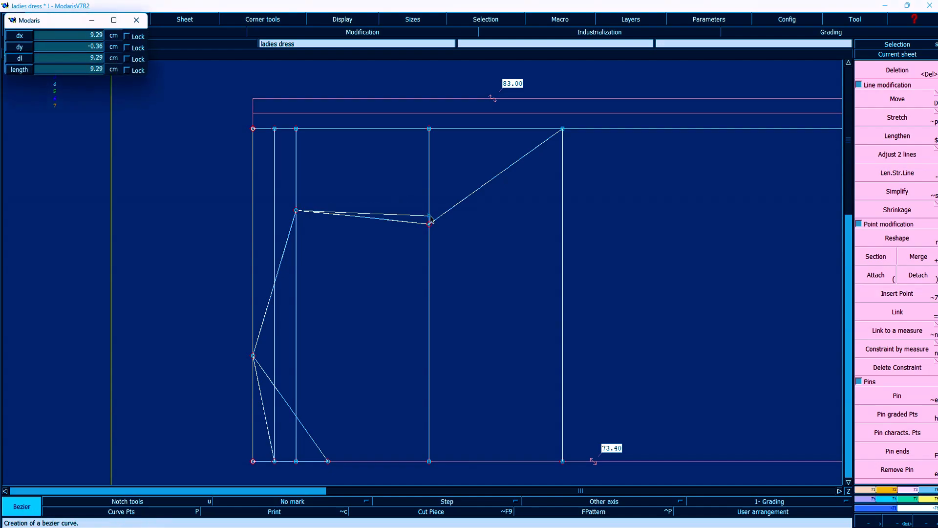
click(429, 214)
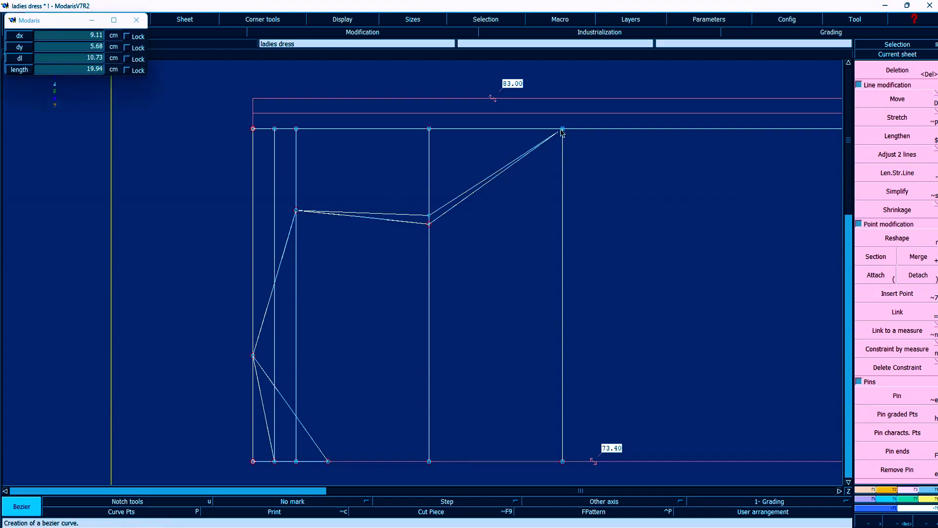
click(562, 129)
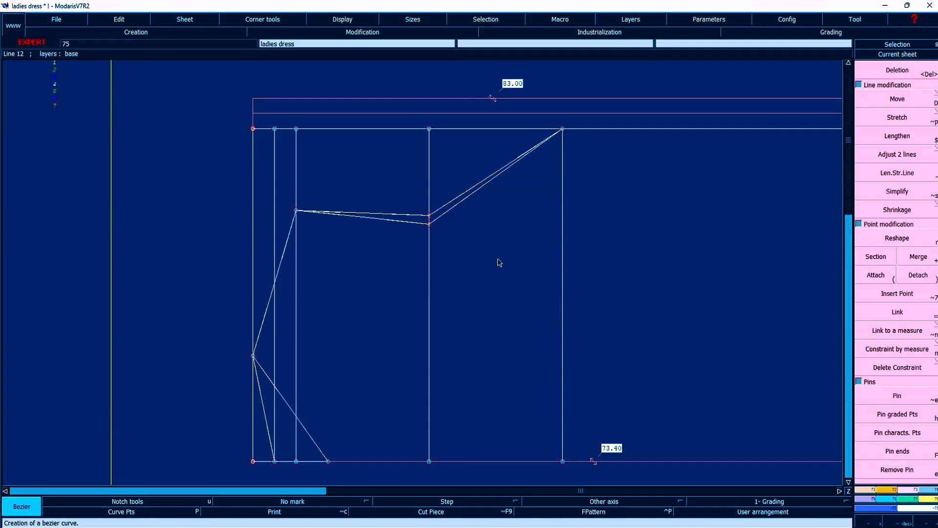
- Frame the whole pattern in the view and save the ladies dress file
key(Home)
key(Return)
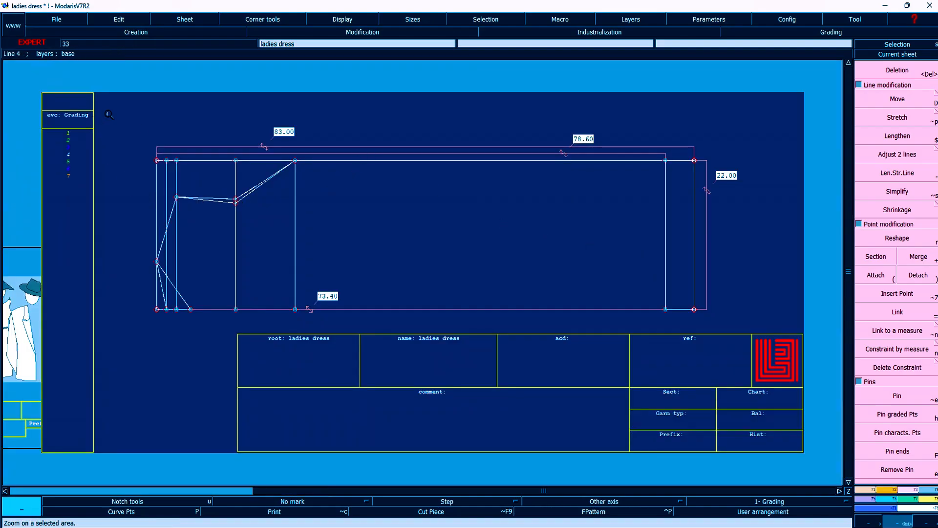
drag(100, 113, 718, 326)
click(718, 326)
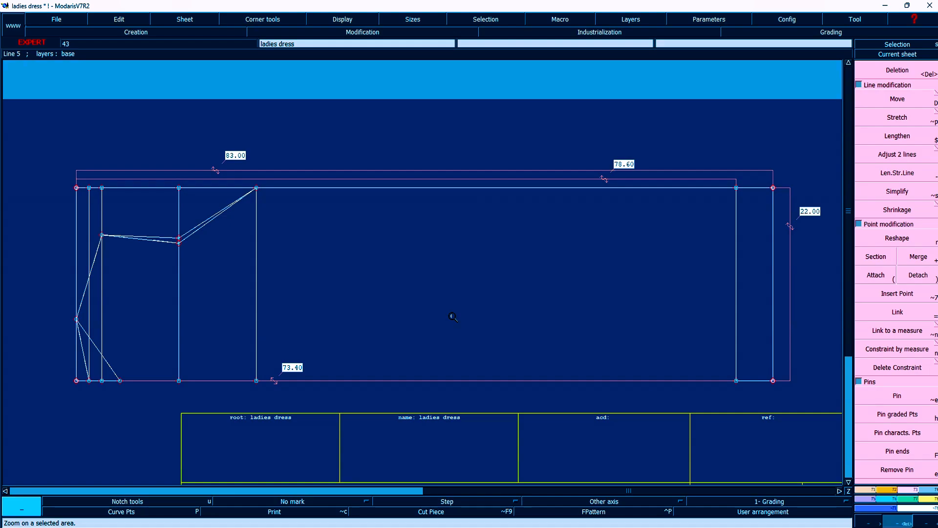
key(ctrl+s)
click(424, 334)
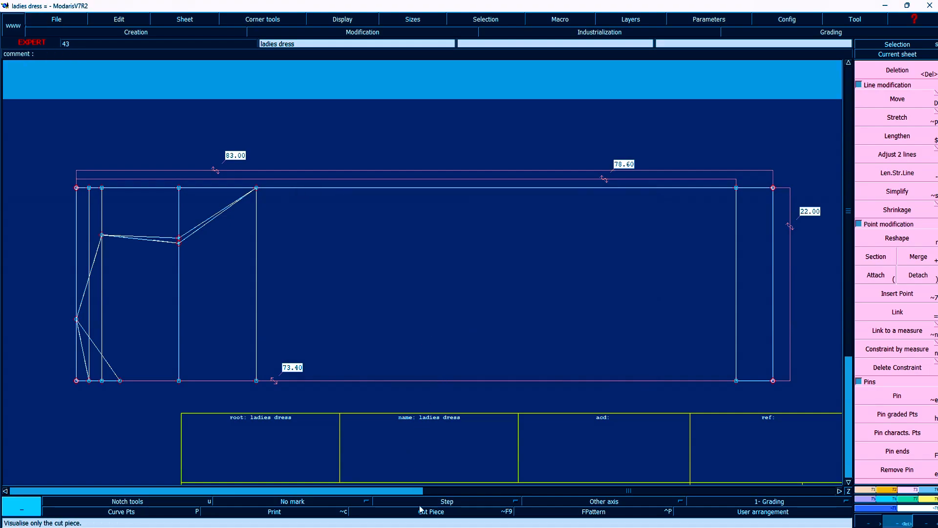
- Switch to the Excel chart and highlight the side seam row in yellow
key(alt+Tab)
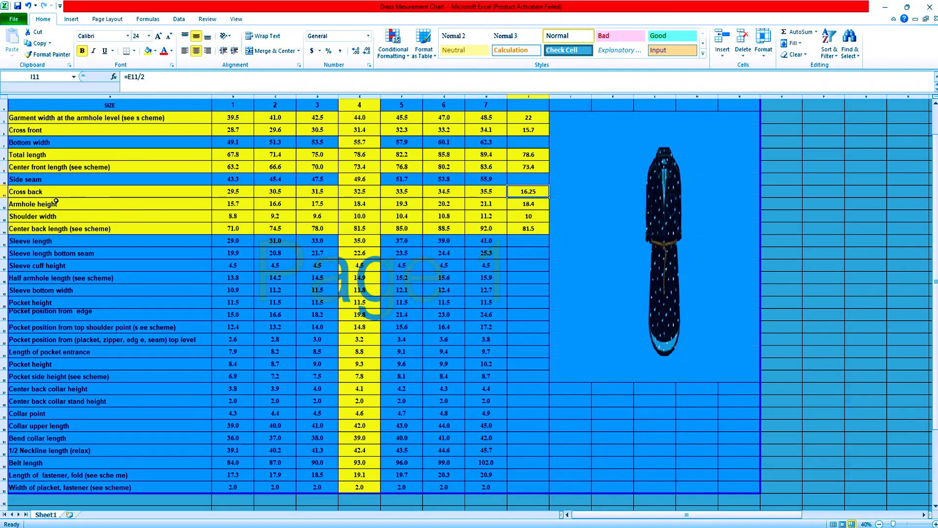
click(4, 179)
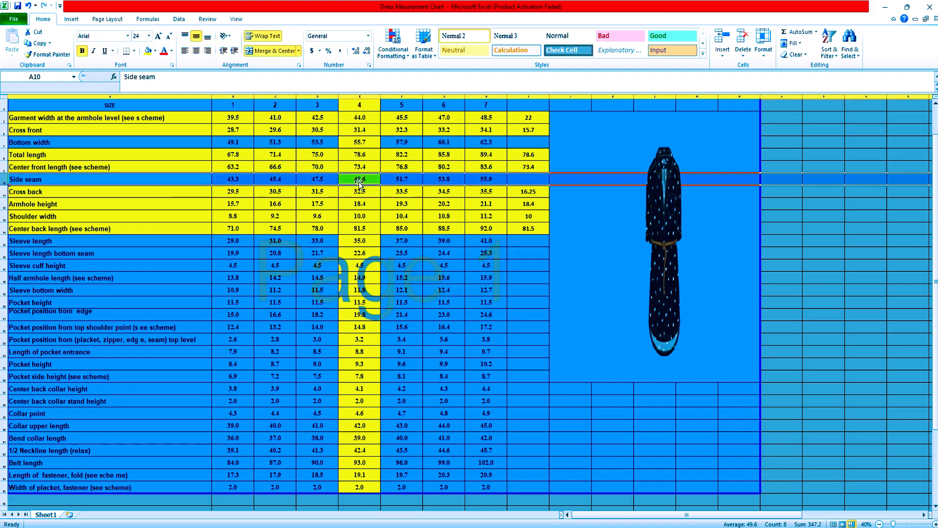
click(147, 51)
- Enter 49.6 in the side seam row's empty cell after the size 7 value and save the workbook
click(509, 179)
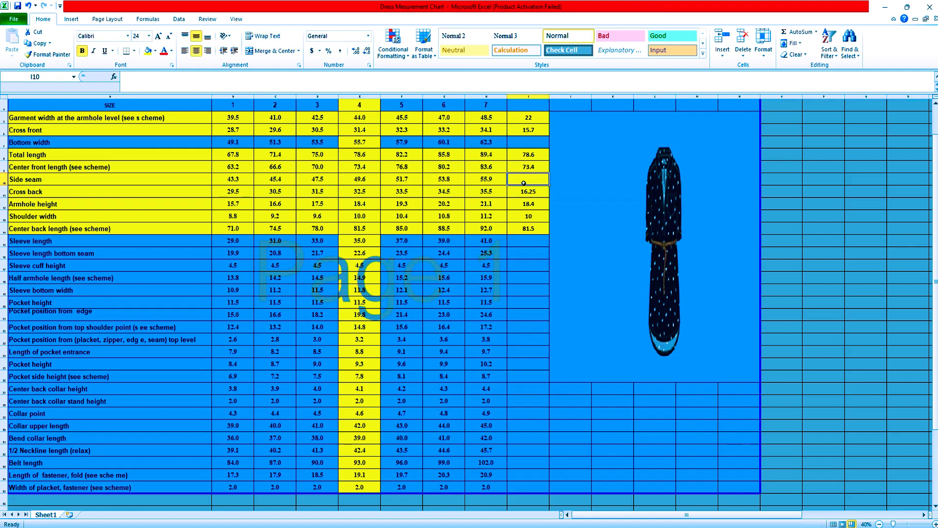
text(49.6)
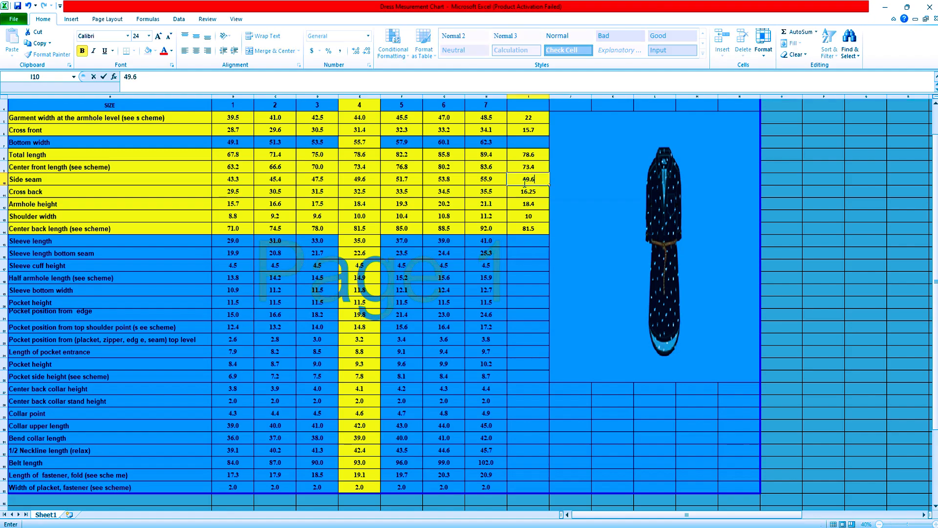
key(Return)
click(528, 282)
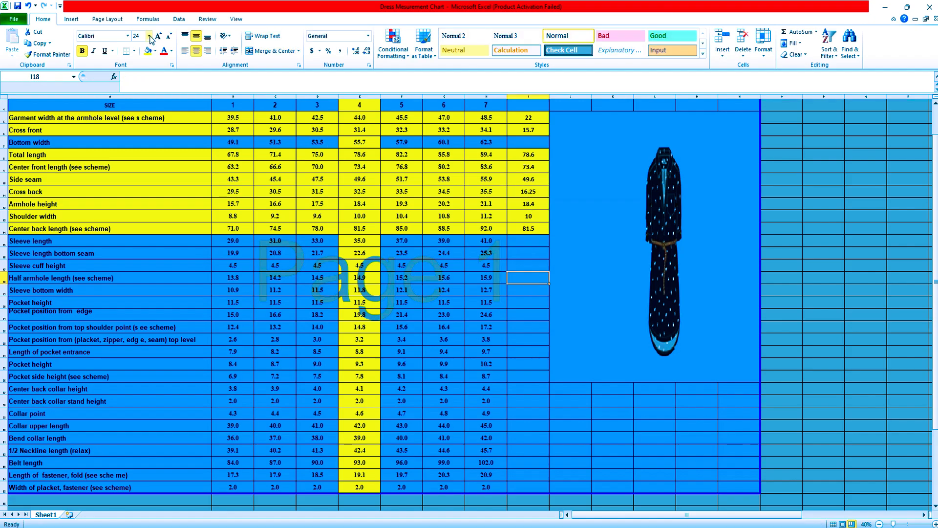
click(18, 6)
- In Modaris, place a developed point at -49.6 cm from the outer armhole height point along the pattern's side line toward the hem, and insert it
key(alt+Tab)
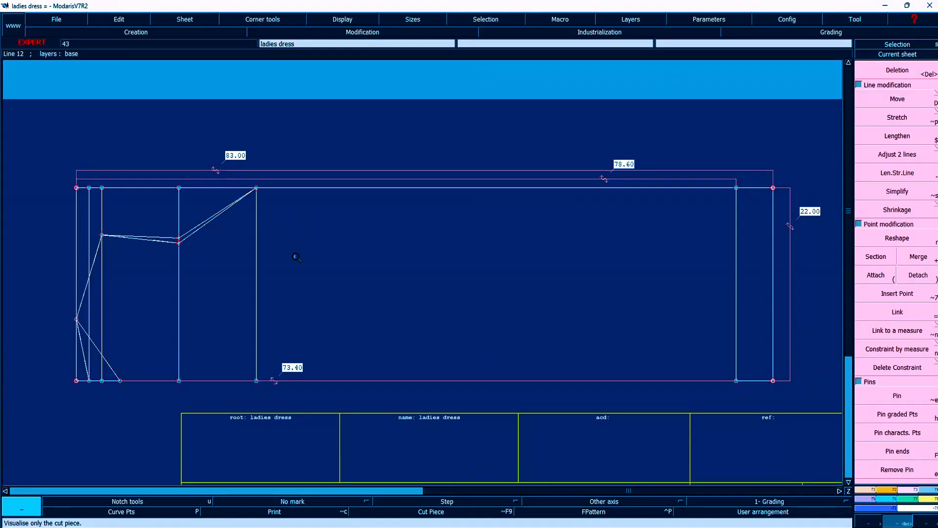
key(d)
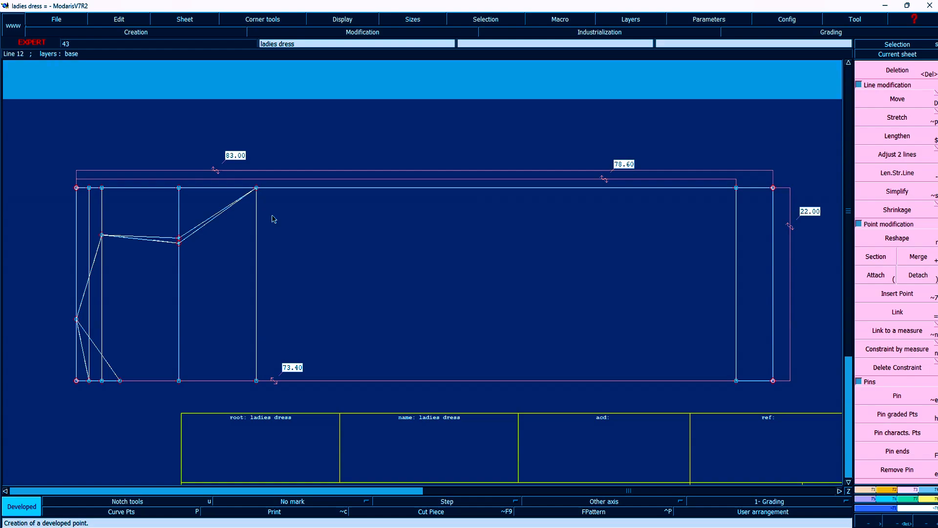
click(256, 188)
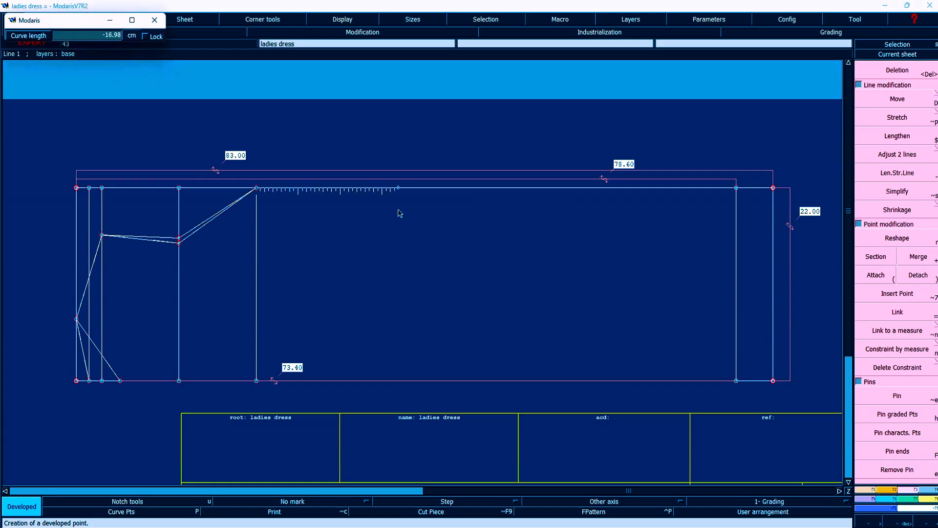
key(Down)
text(-)
key(Return)
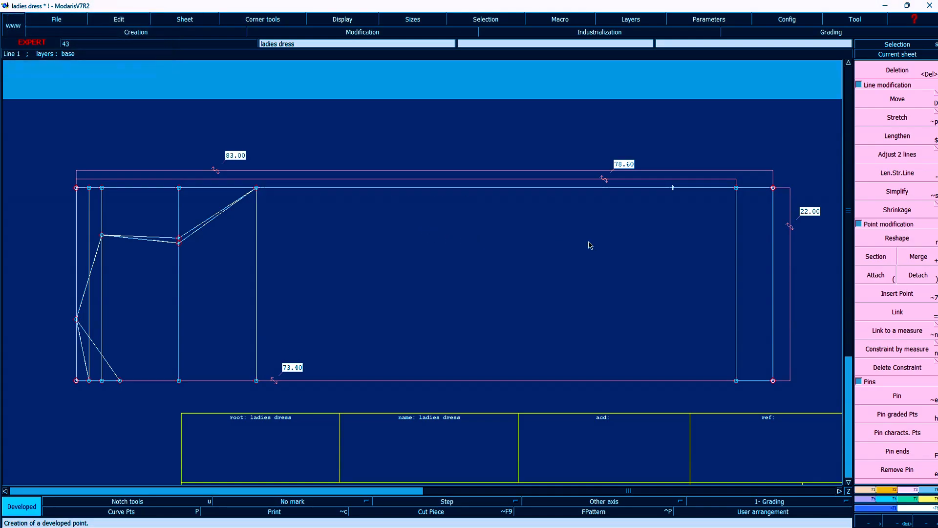
key(alt+7)
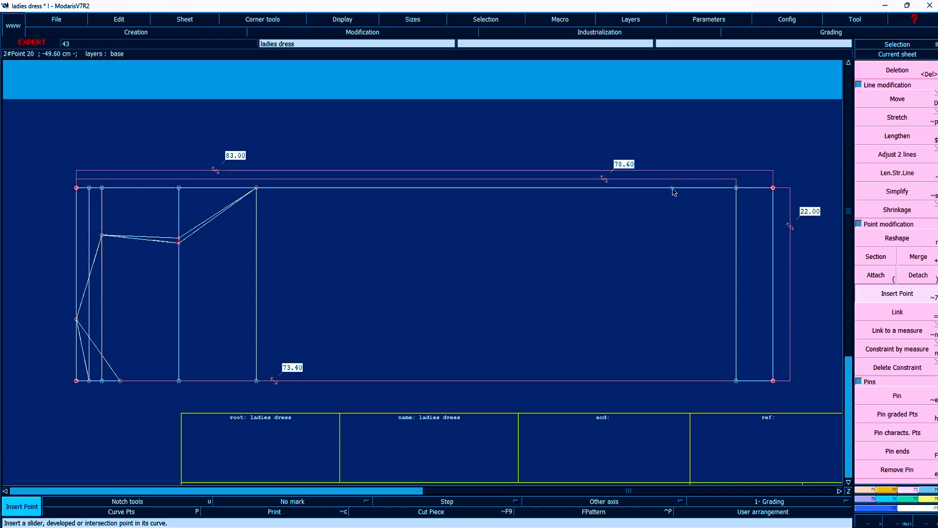
- Draw a vertical guide line from the inserted side seam point past the center front line and trim it at their intersection
key(b)
click(673, 188)
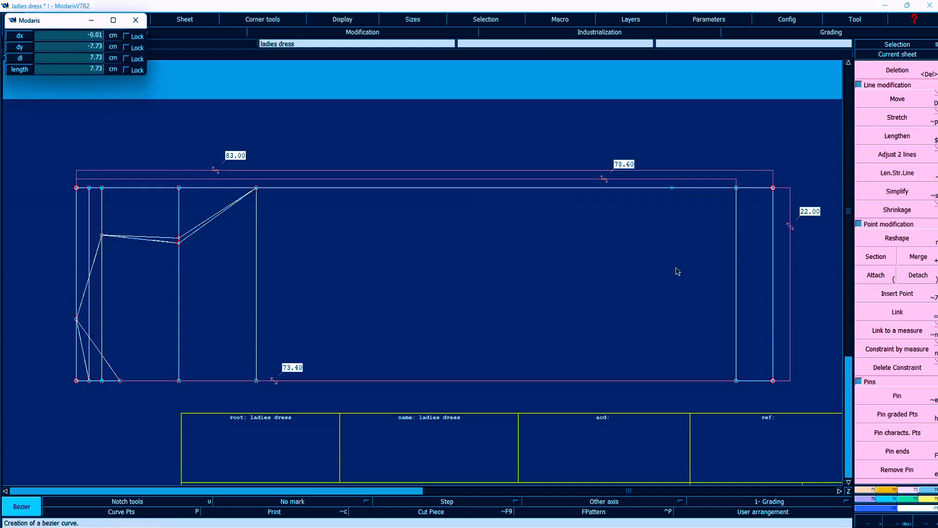
ctrl+click(685, 396)
key(shift+i)
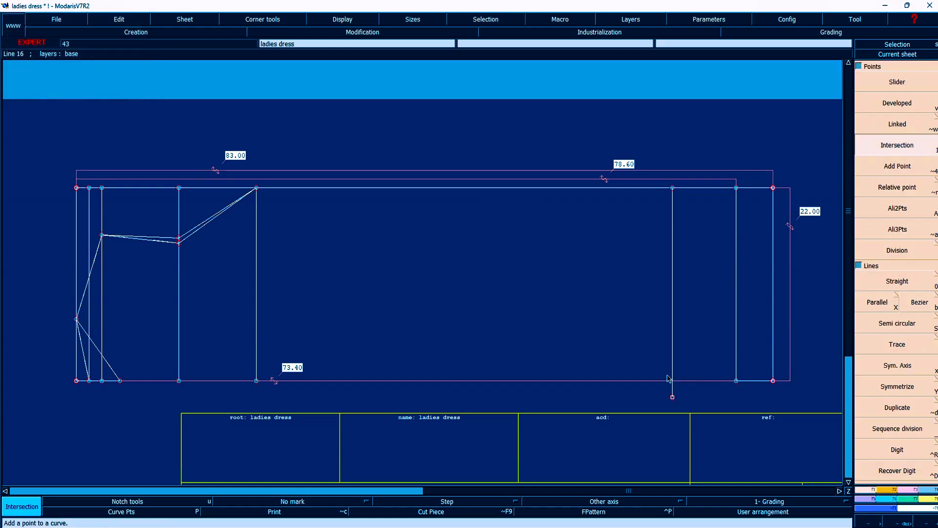
click(673, 385)
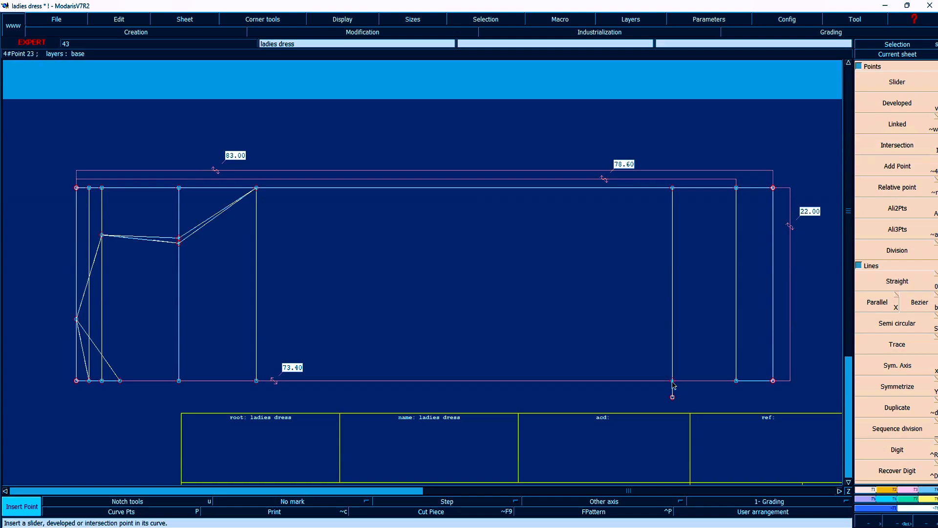
key(Delete)
click(673, 400)
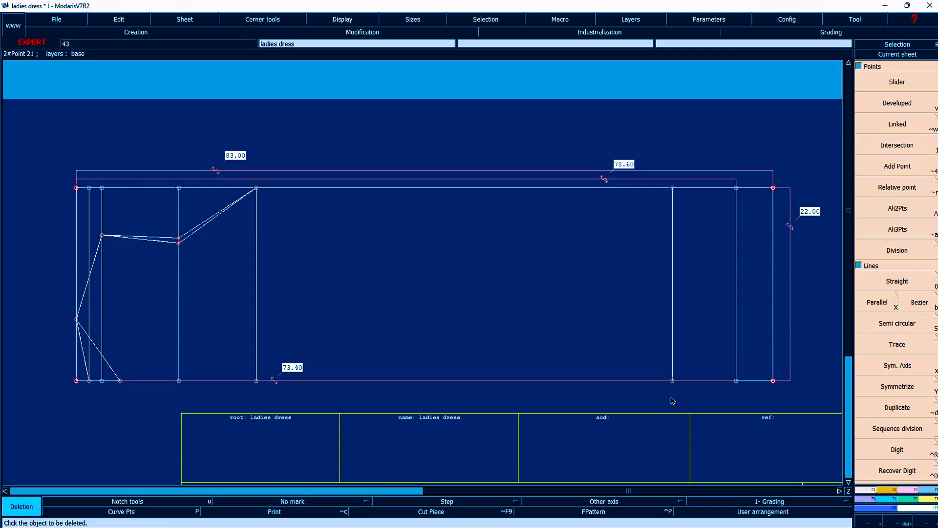
- Extend the new vertical guide line outward beyond the pattern's side line with straight line length adjustment
key(F3)
click(895, 175)
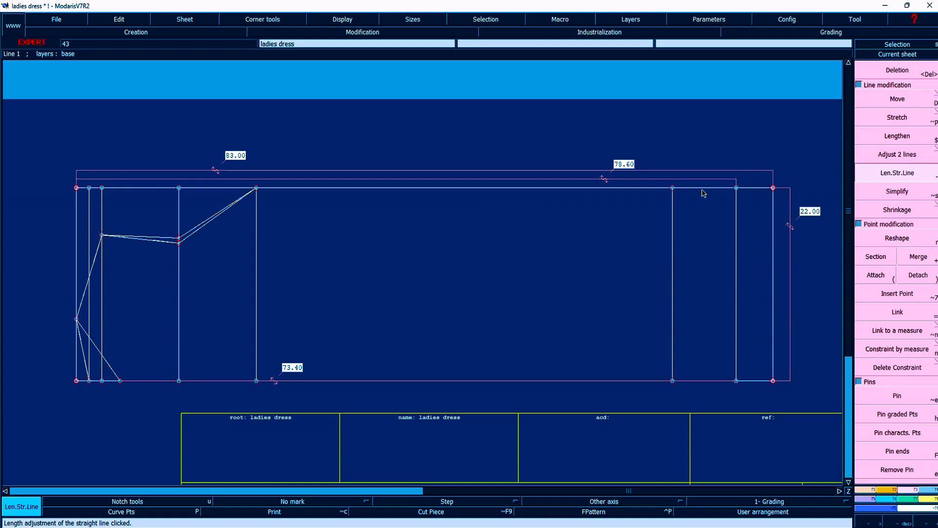
click(670, 211)
click(683, 143)
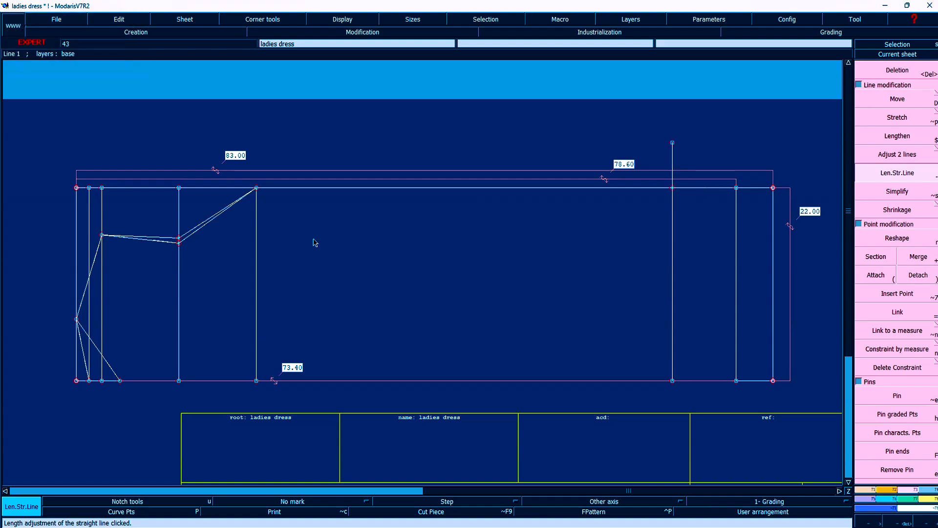
- Add a dynamic length measure from the outer armhole height point to the side seam guide along the side line, and save the model
key(l)
click(256, 188)
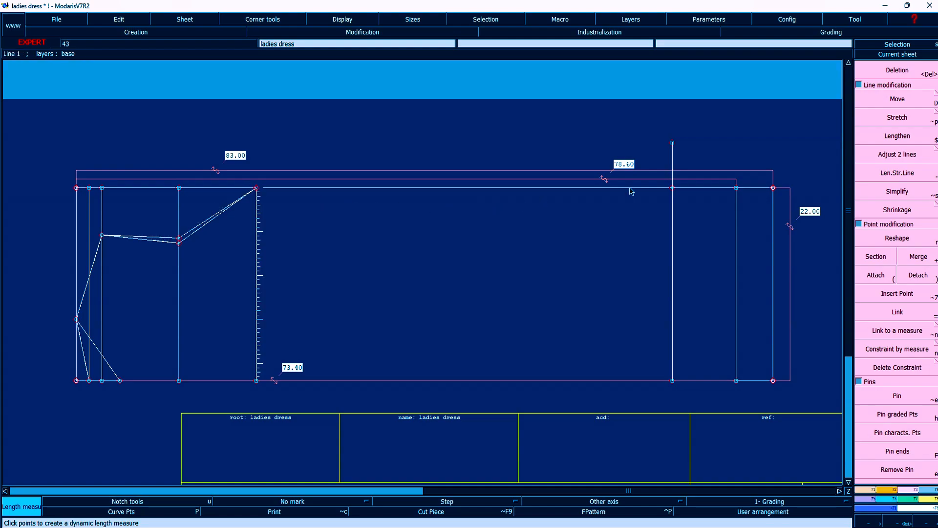
click(672, 188)
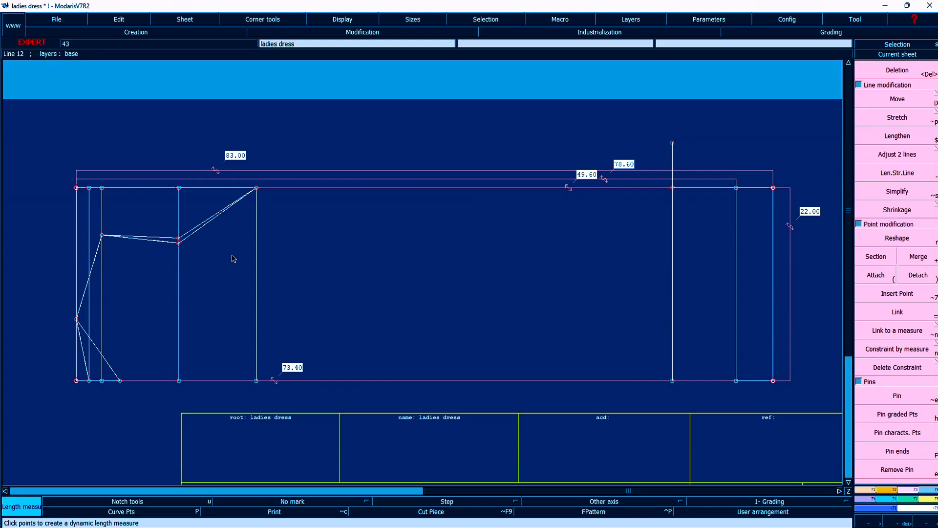
key(ctrl+s)
click(413, 328)
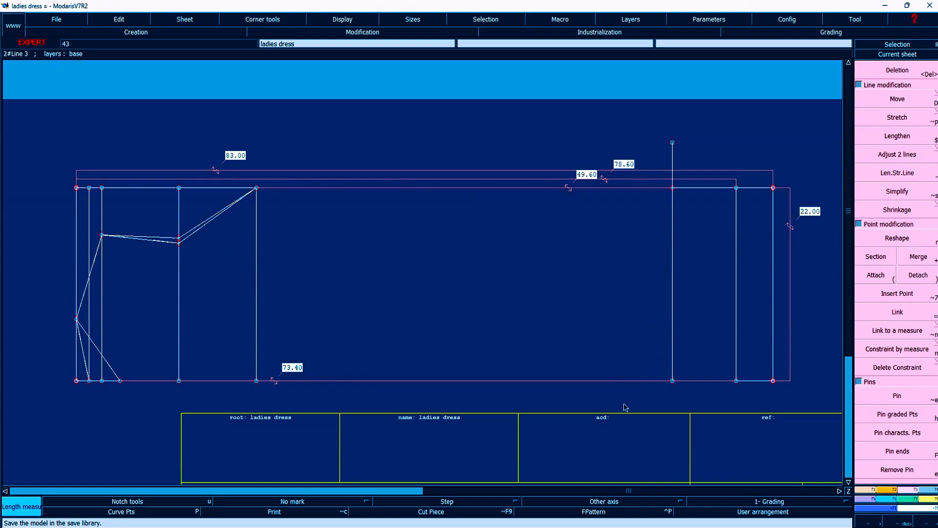
- Switch to the Excel measurement chart
key(alt+Tab)
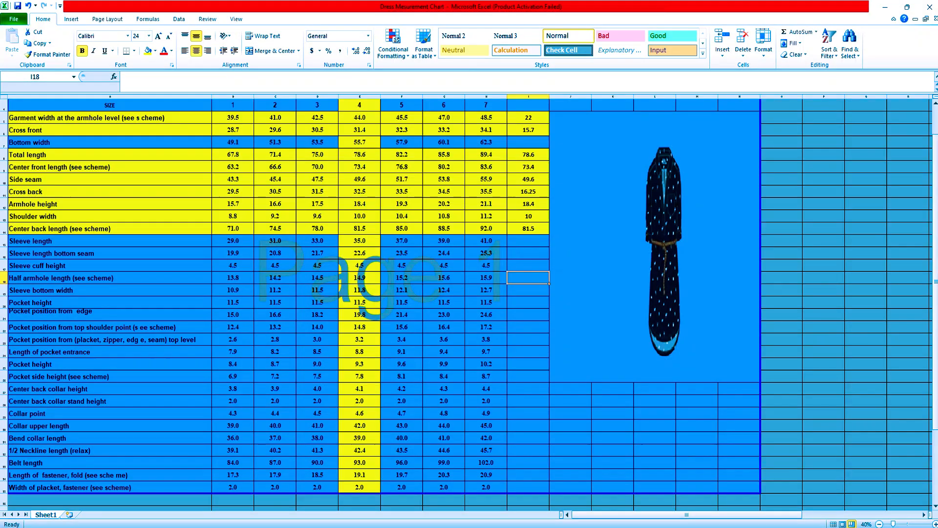
- Enter the formula =E7/2 in cell I7 to halve the size 4 Bottom width
click(366, 145)
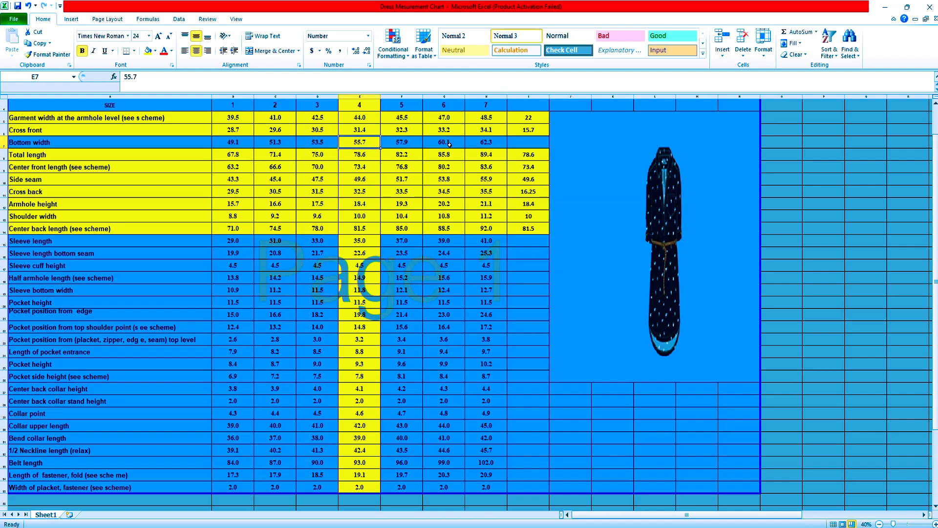
click(512, 144)
text(=)
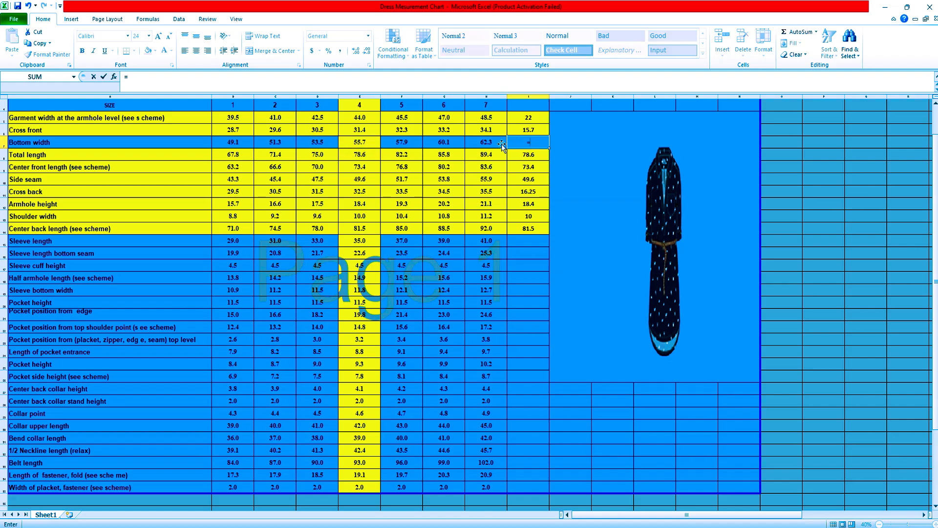
click(364, 145)
text(/2)
key(Return)
click(541, 145)
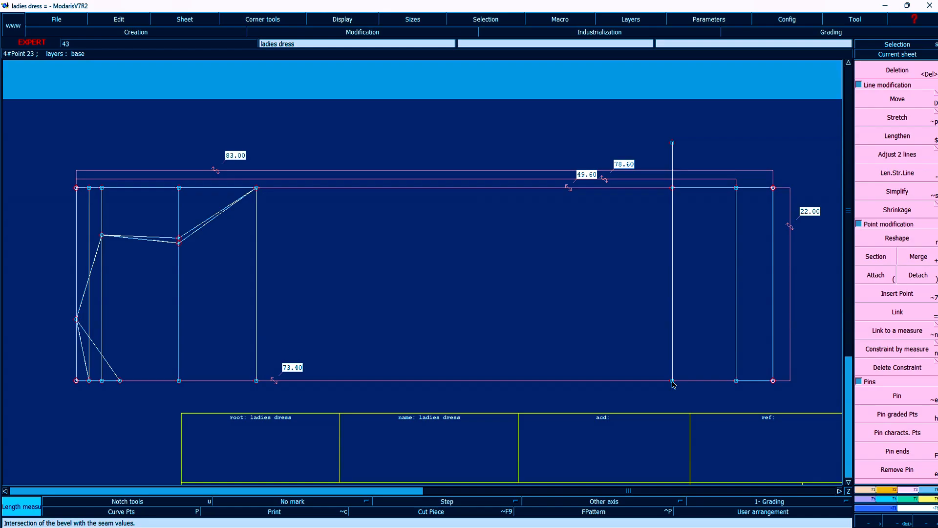
- Switch to Modaris and create a developed point on the vertical hem construction line, 27.85 cm from its lower end on the centre line
key(d)
click(673, 381)
key(Down)
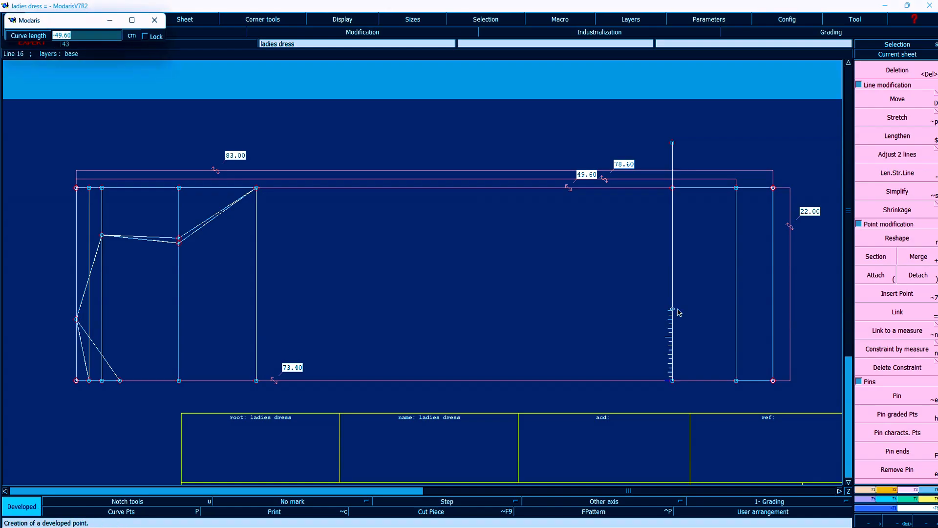
text(27.85)
key(Return)
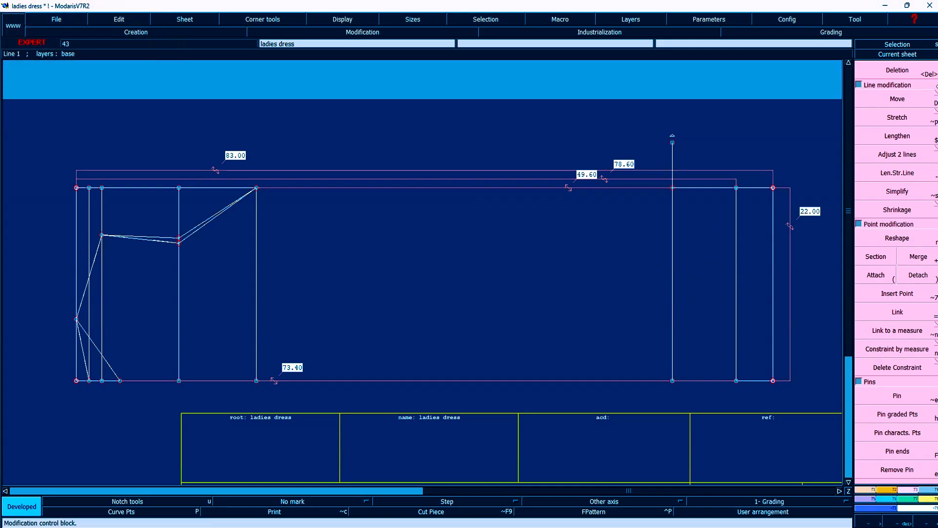
- Lengthen the vertical hem construction line upward by about 3.4 cm, past the developed point
key(minus)
click(675, 152)
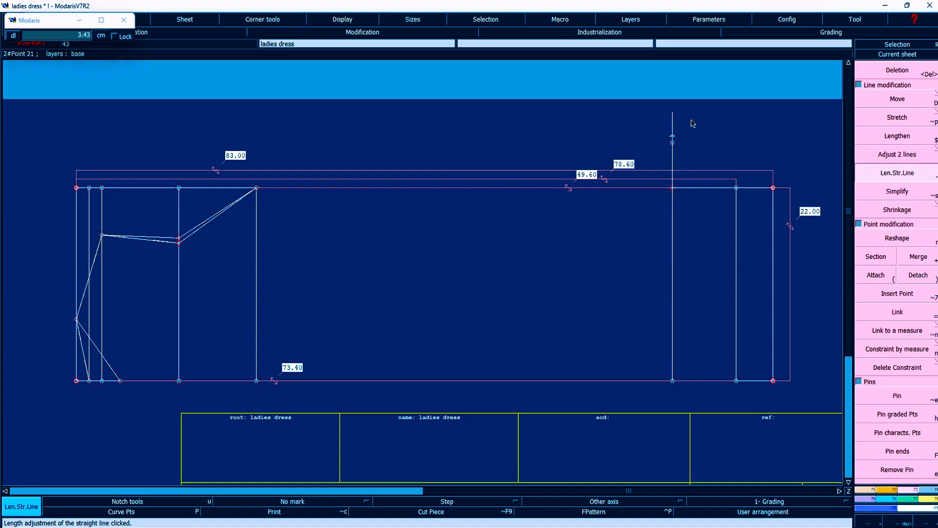
click(691, 122)
- Insert a point into the hem construction line at the developed point and delete the excess line end above it
key(Delete)
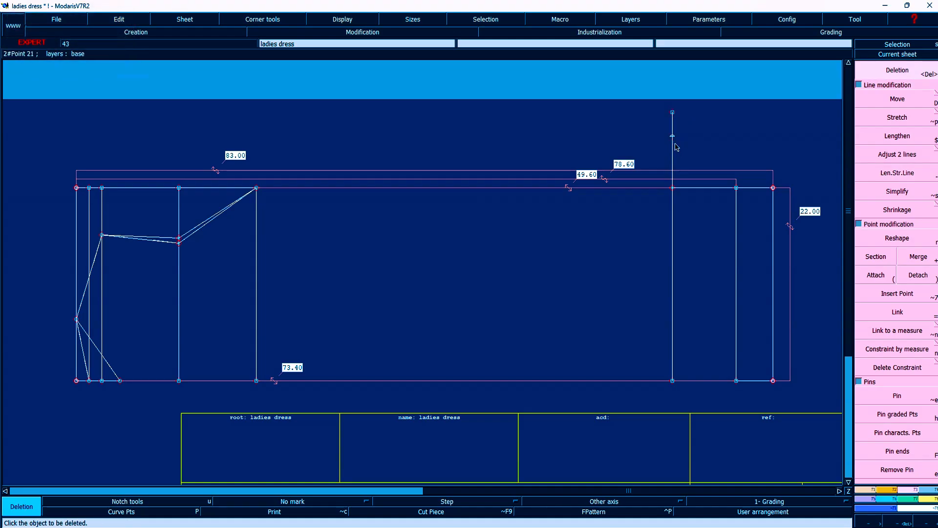
key(alt+7)
click(673, 136)
key(Delete)
- Switch to the Excel measurement chart, fill the Bottom width row yellow and save the workbook
key(alt+Tab)
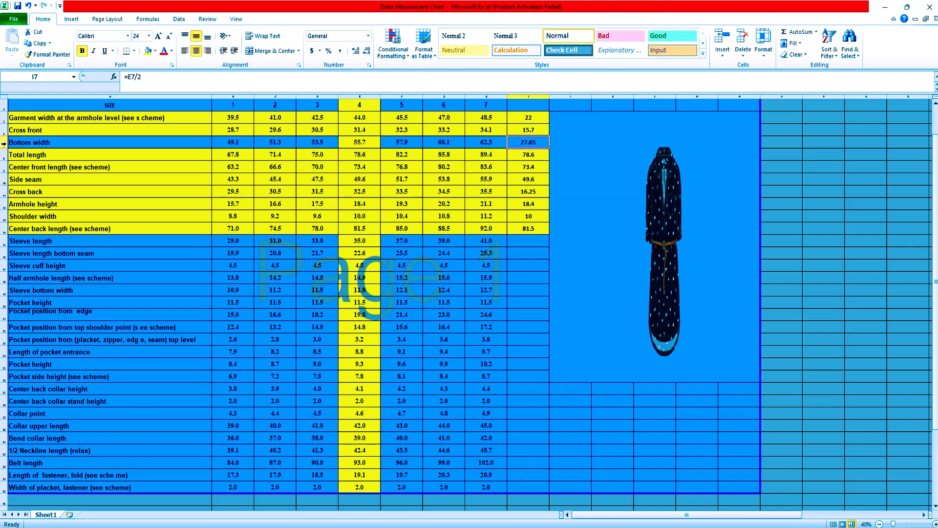
click(3, 142)
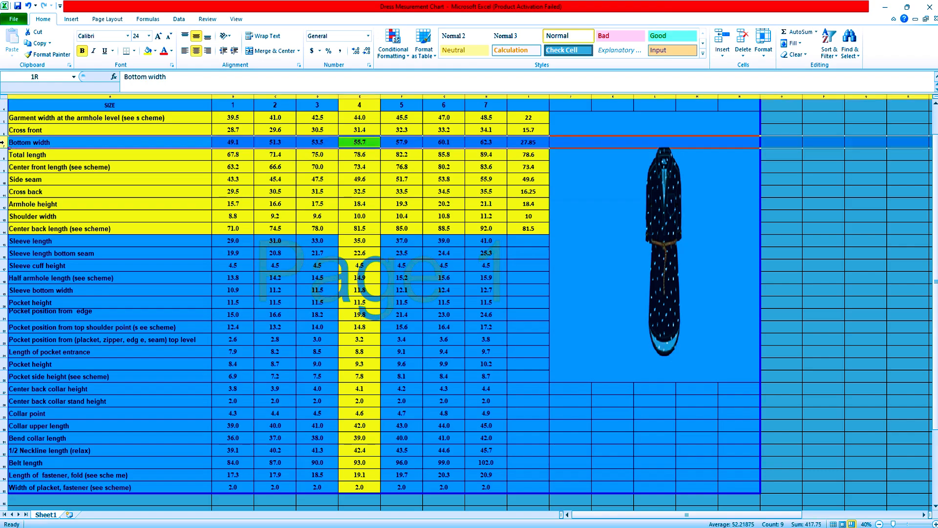
click(147, 53)
click(678, 361)
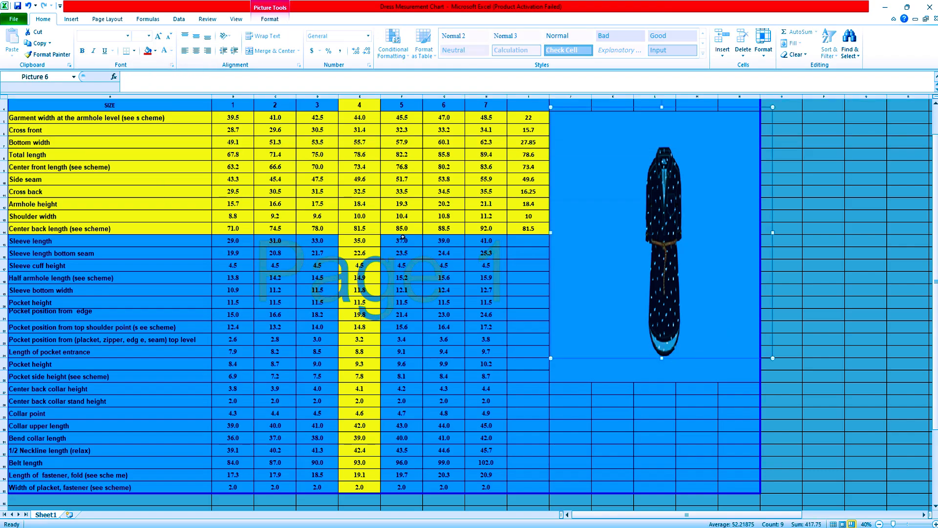
click(18, 6)
click(18, 7)
- Return to Modaris and draw the side seam with the Bezier tool from the armhole base point to the upper end of the hem construction line
click(461, 524)
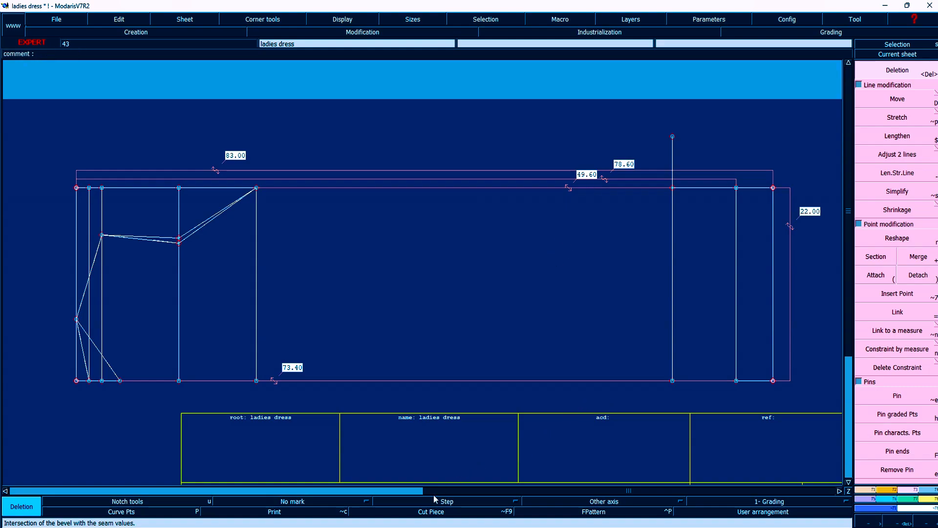
click(429, 525)
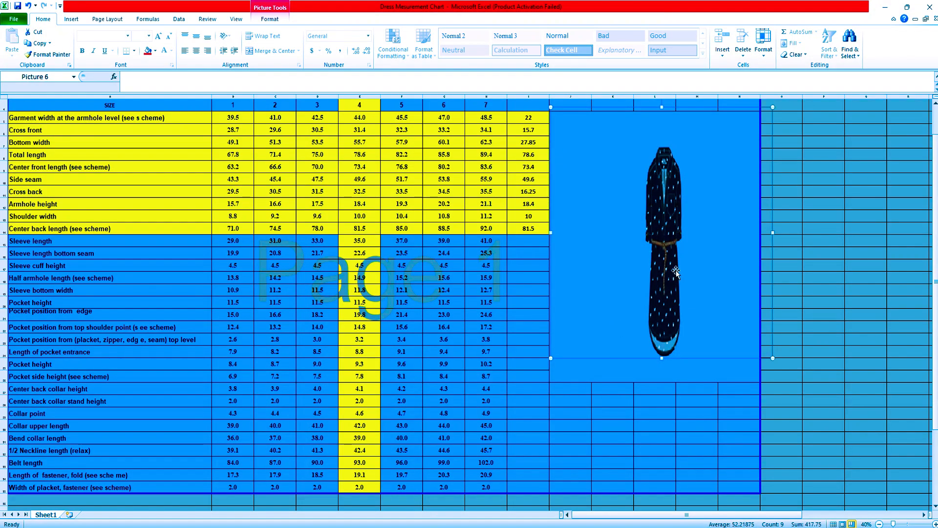
click(885, 10)
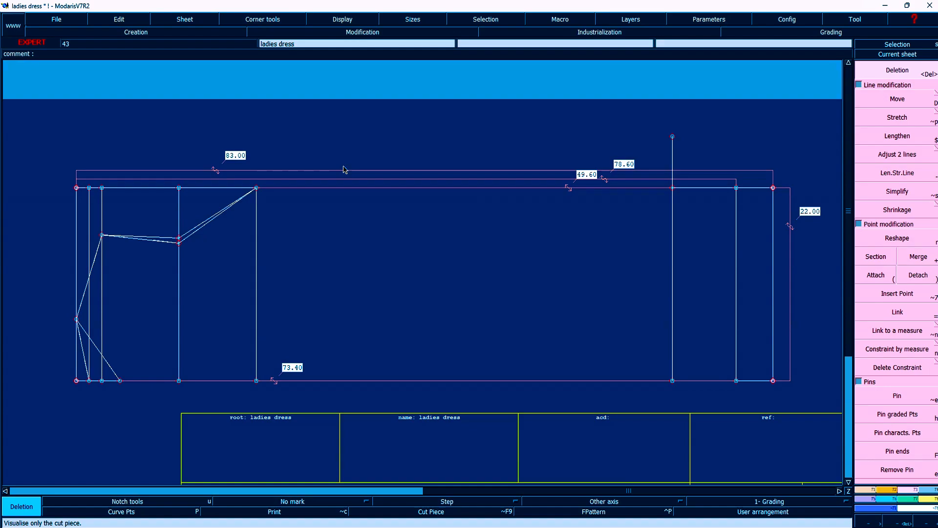
key(b)
click(256, 188)
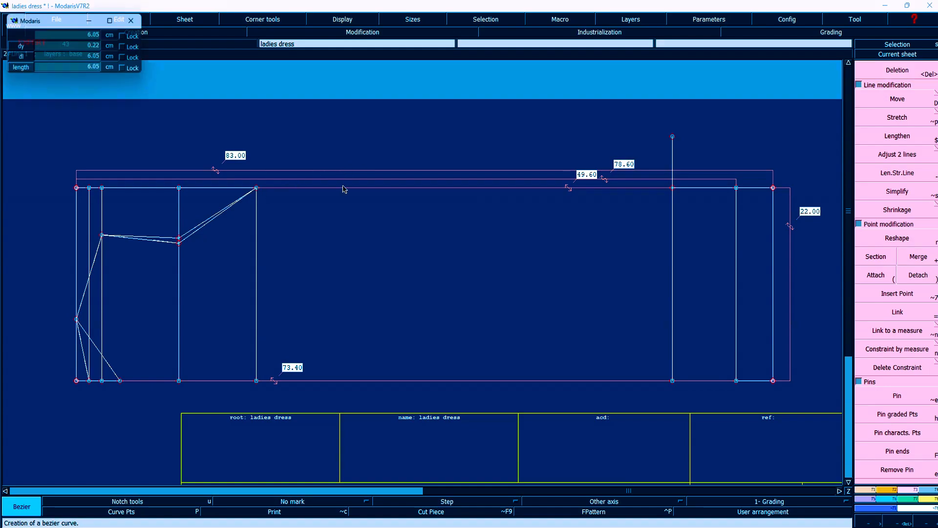
click(672, 137)
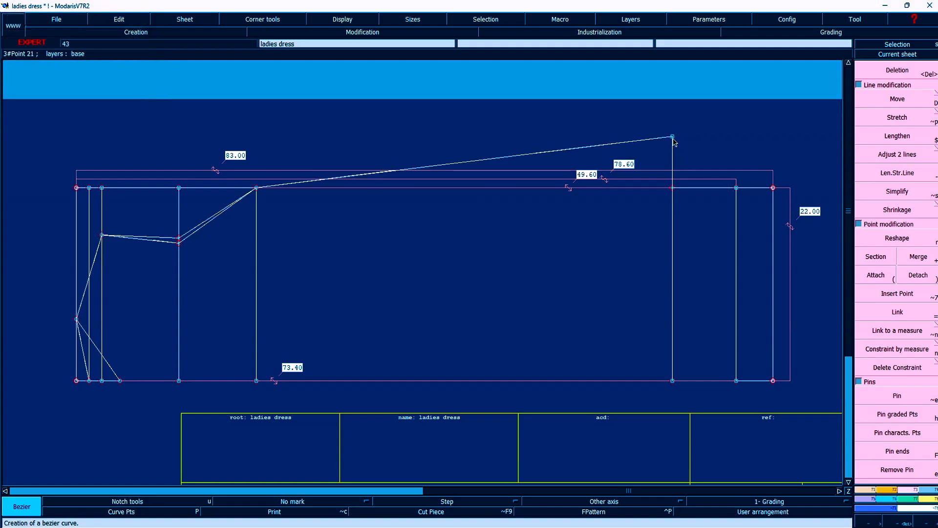
- Draw two Bezier hem lines from the side seam's lower end to the two lower centre-line points at the hem
click(736, 381)
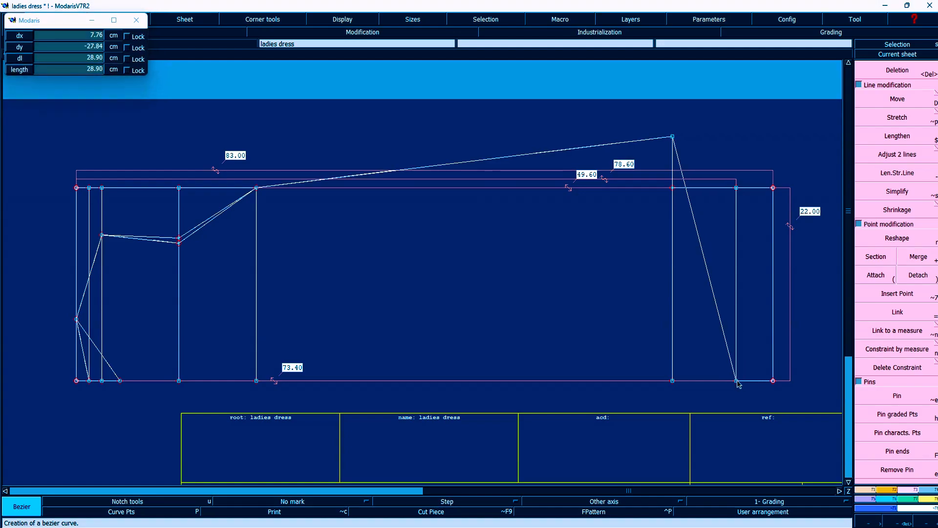
click(672, 138)
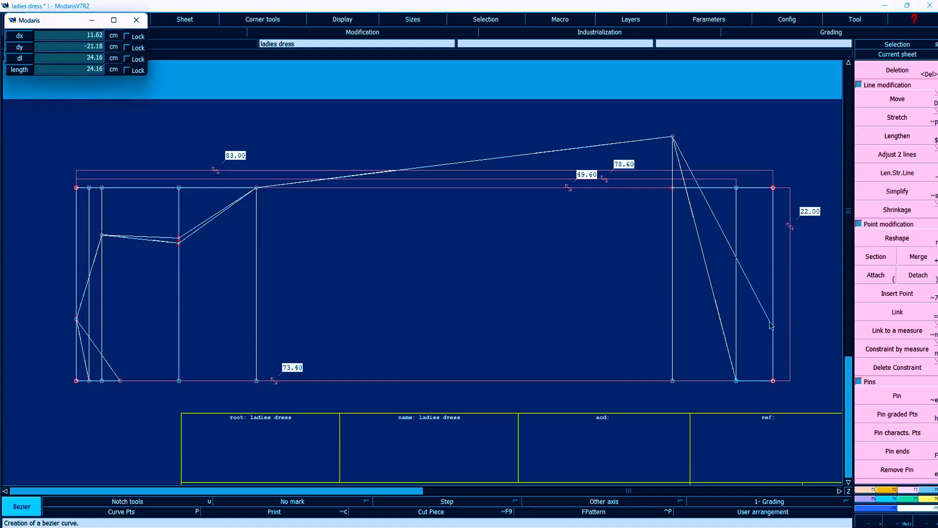
click(773, 380)
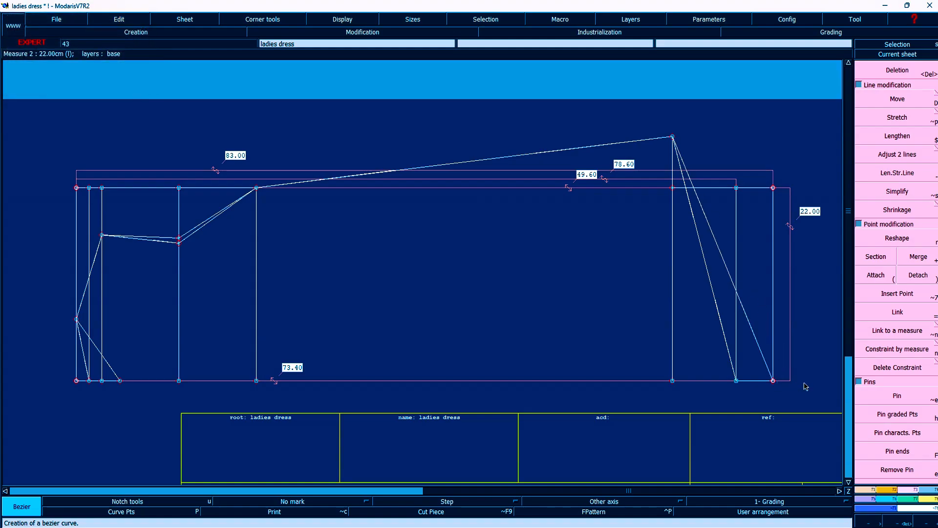
- Zoom in on the neck and armhole area and turn on Curve with constraint in the Parall./Sym. options
key(Return)
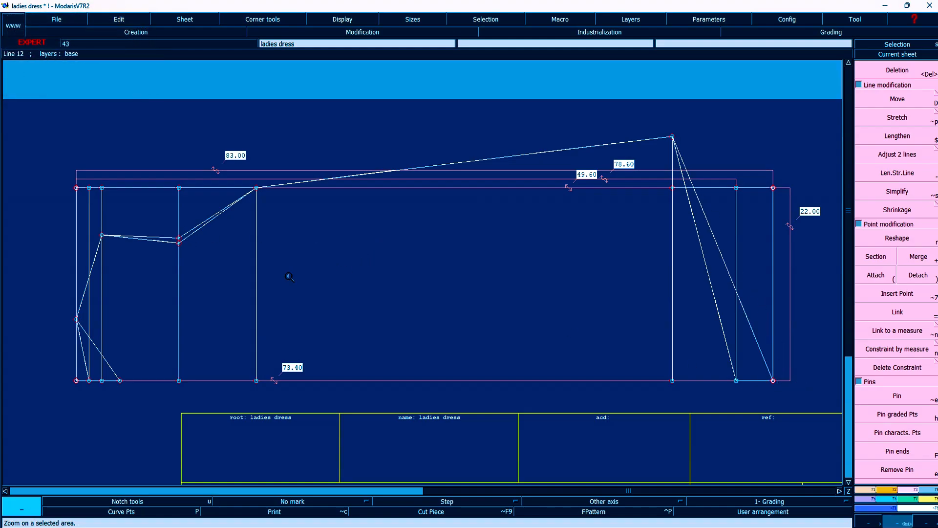
drag(30, 149, 460, 417)
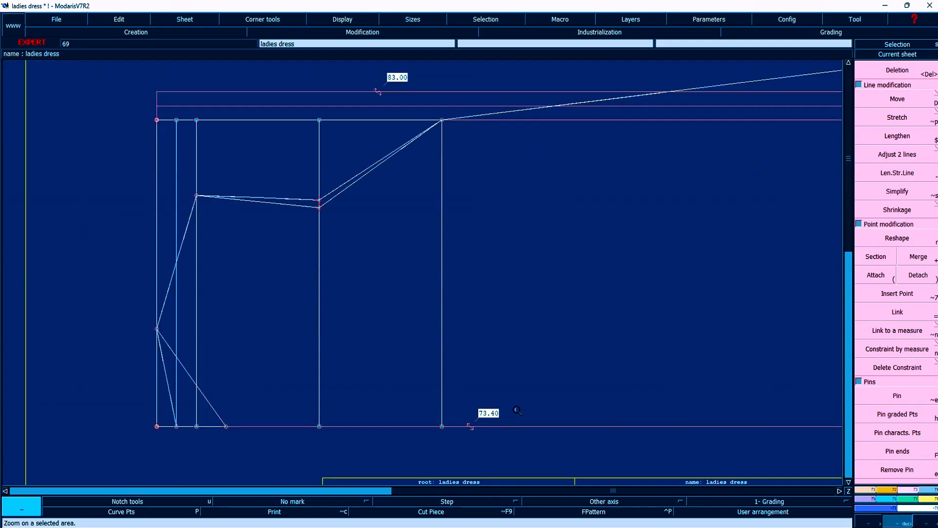
key(F1)
right_click(895, 297)
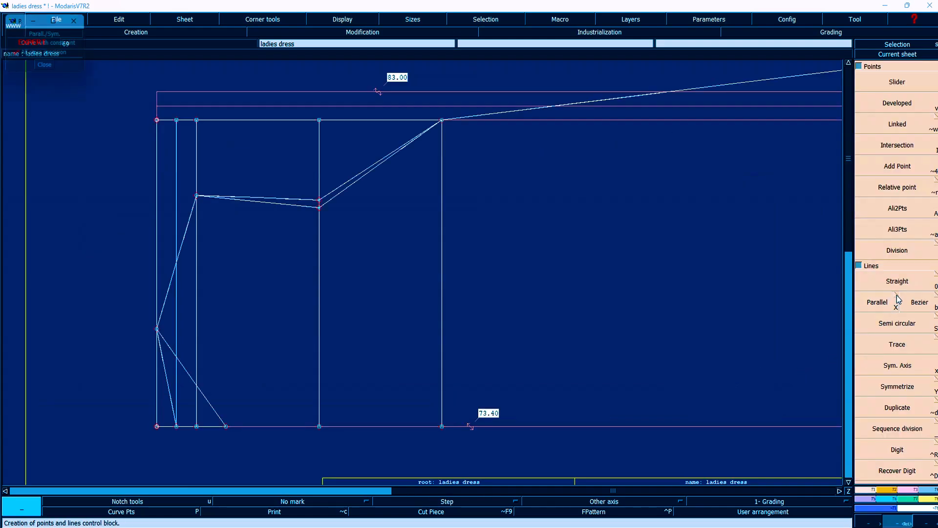
click(32, 44)
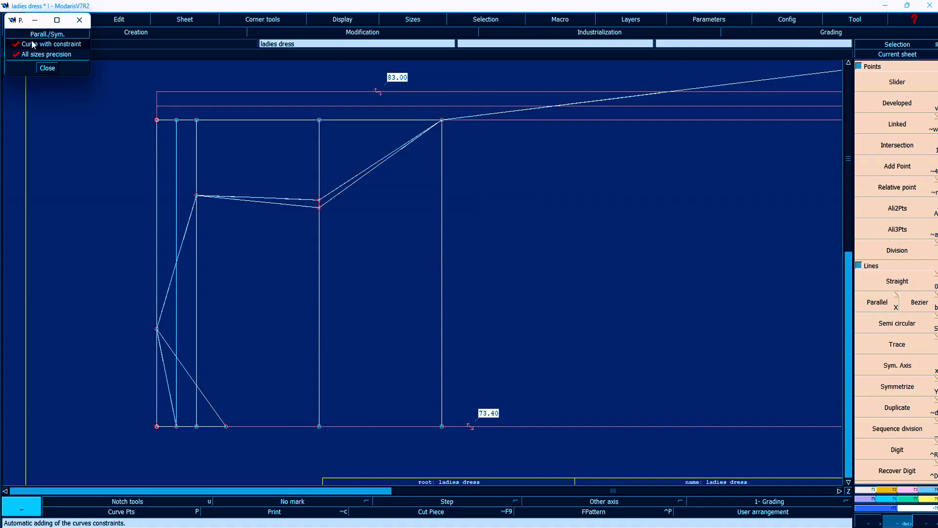
click(47, 68)
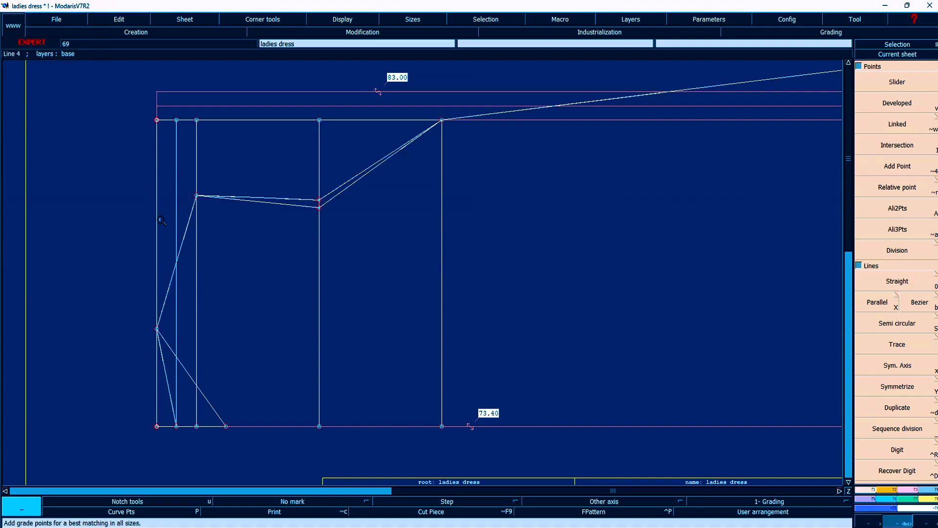
- Create a symmetry axis along the shoulder line and symmetrize the front armhole and front neckline across it
key(x)
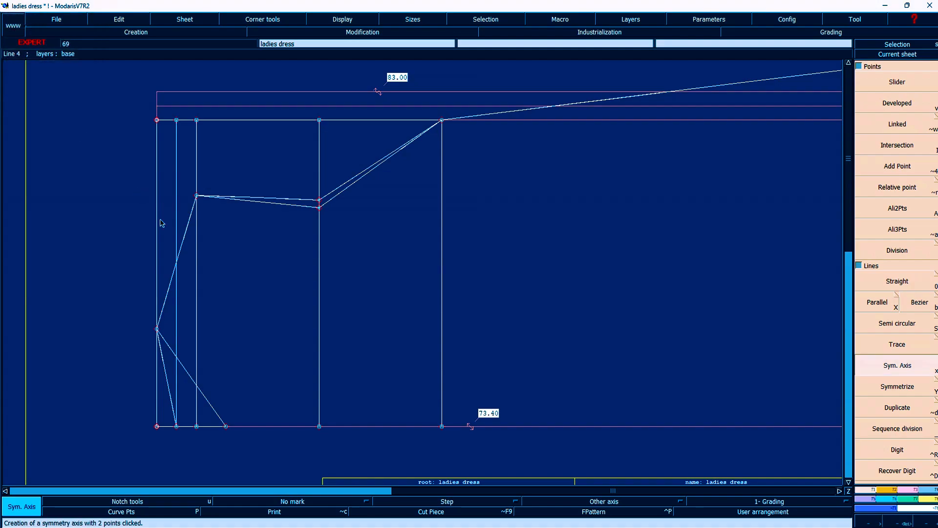
click(197, 195)
click(157, 329)
key(shift+y)
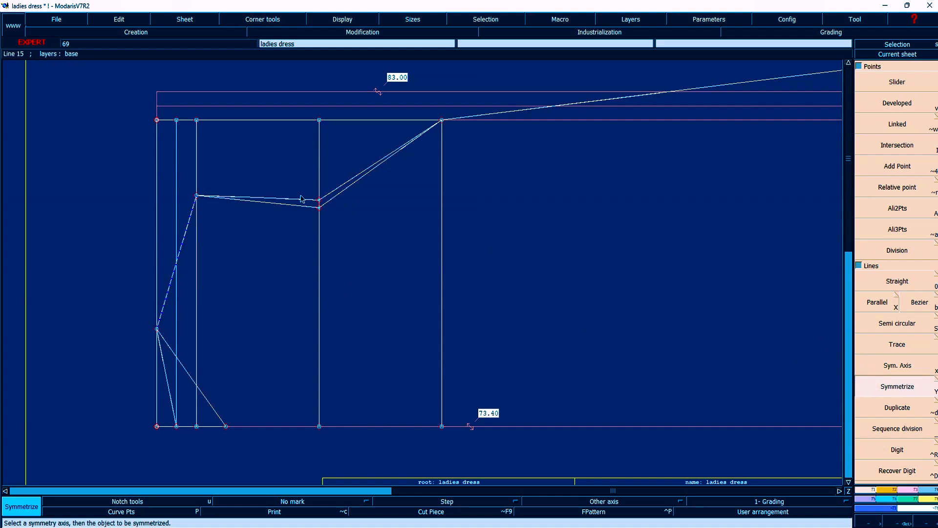
click(287, 208)
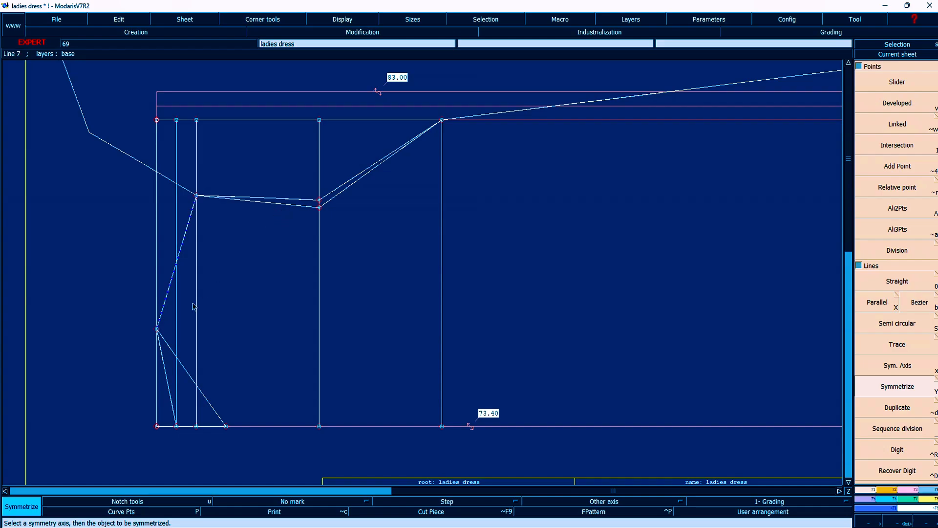
click(166, 347)
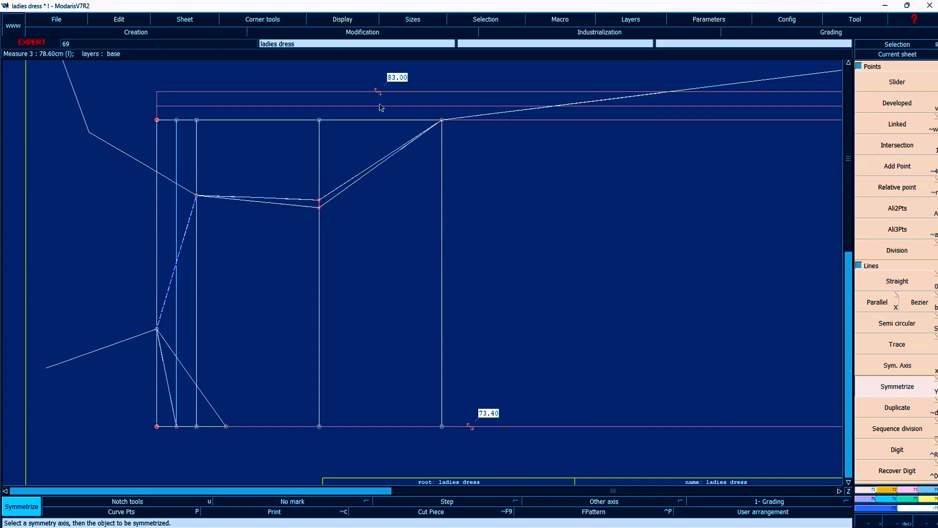
- With curve handles displayed, reshape the front armhole's lower section into a deep rounded curve using its two tangent handles
click(342, 19)
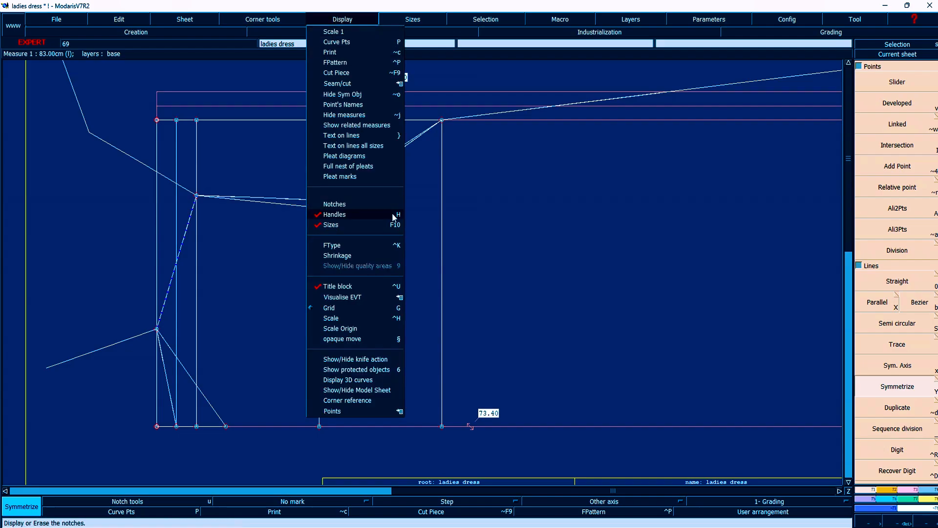
click(352, 214)
key(s)
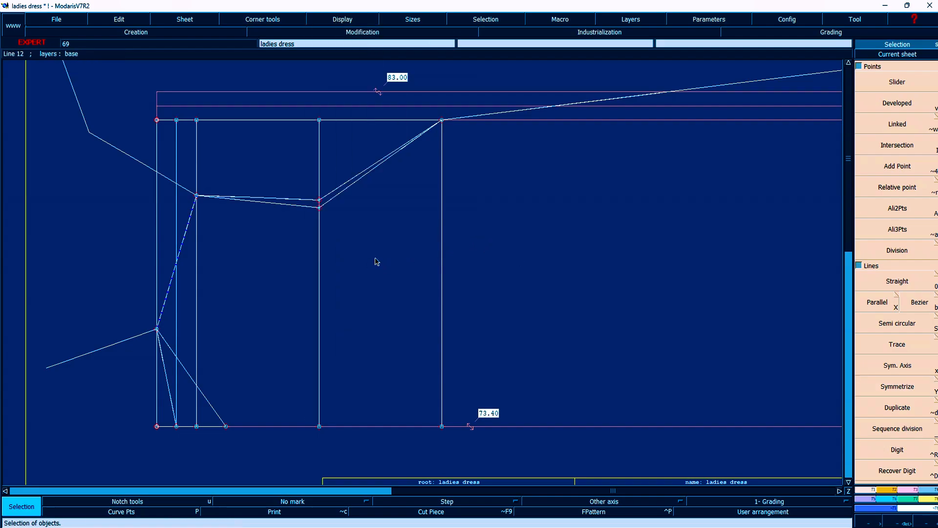
key(r)
click(336, 197)
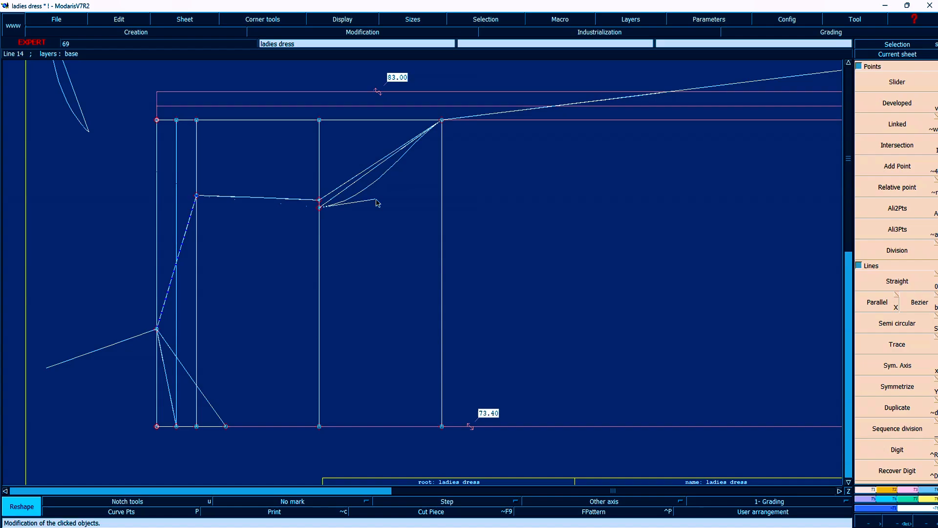
click(409, 211)
click(405, 152)
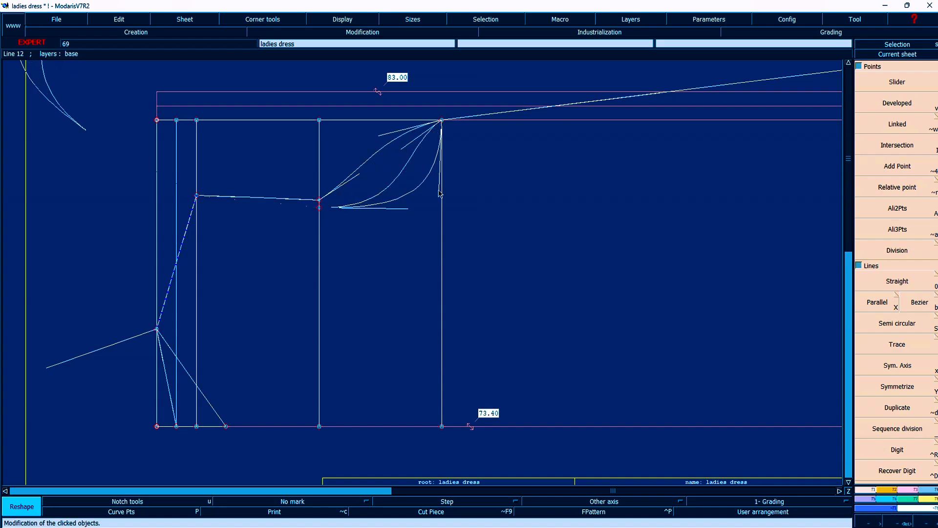
click(441, 189)
click(408, 210)
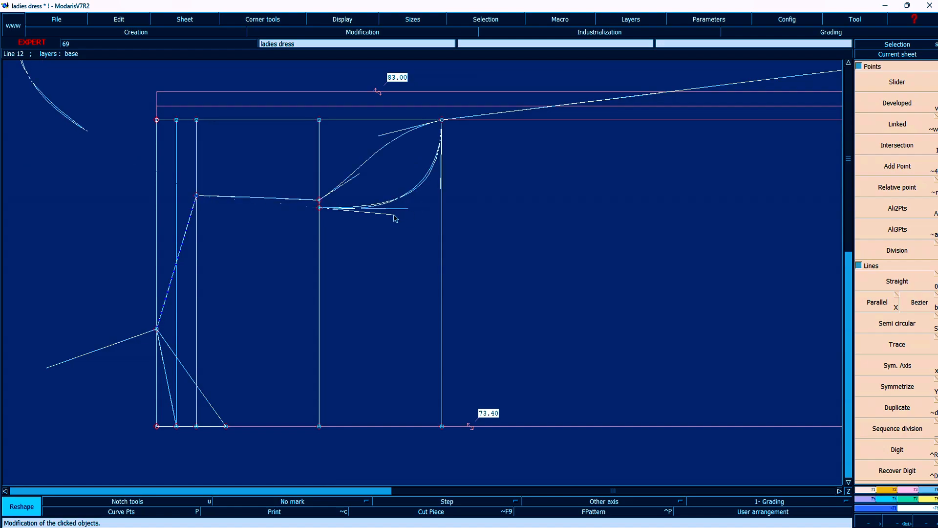
click(383, 216)
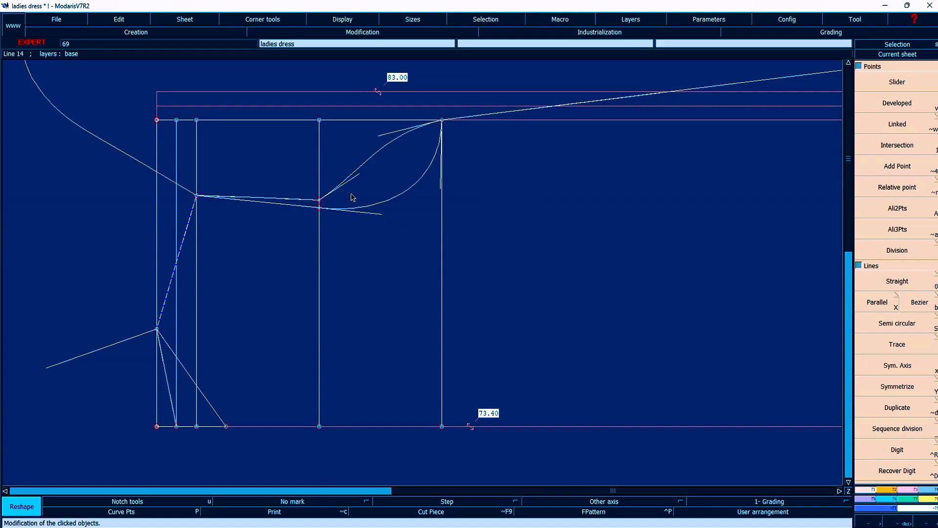
- Reshape the back armhole's lower section into a rounded curve with its tangent handles and slightly adjust the front armhole's lower handle
click(357, 181)
click(399, 205)
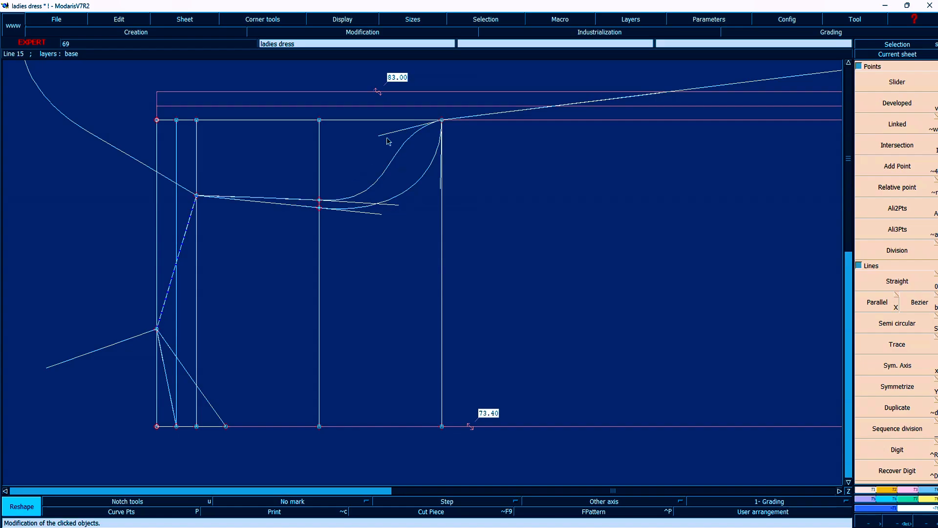
click(386, 134)
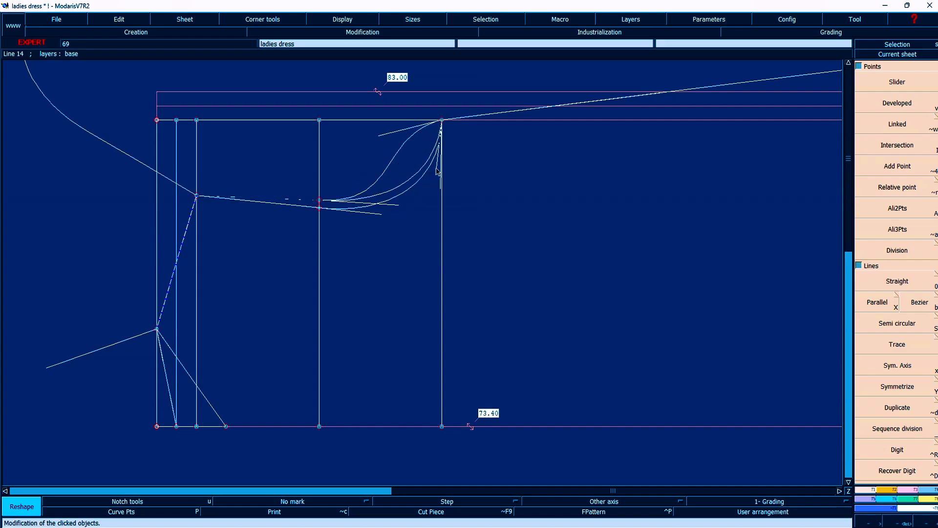
click(438, 171)
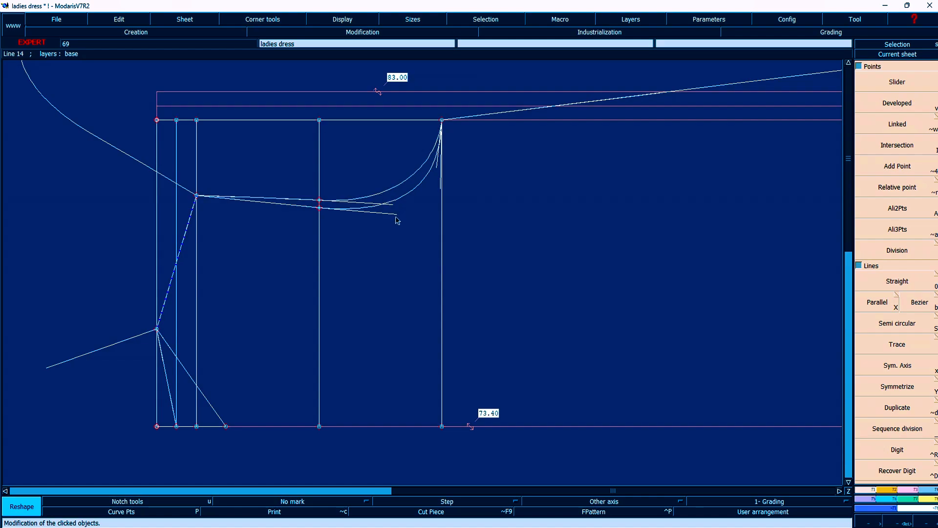
click(397, 216)
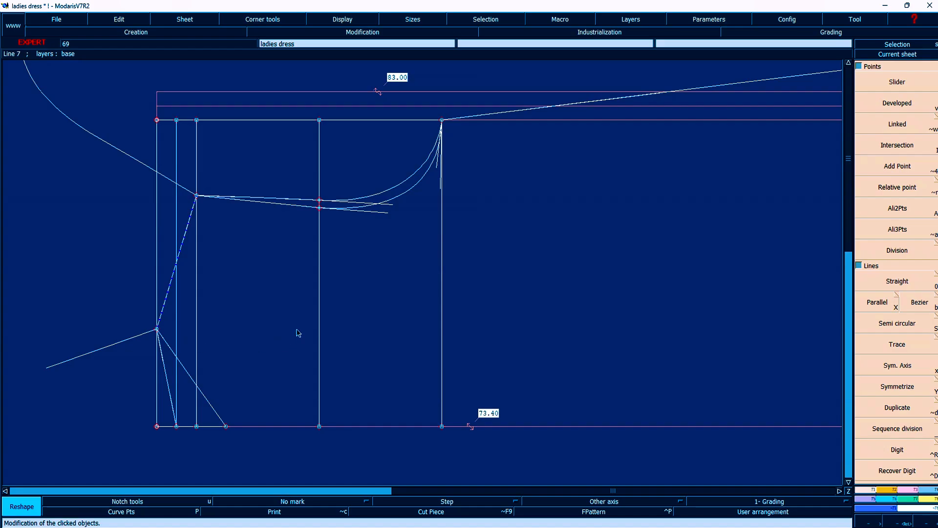
- Pin the characteristic points at both ends of the shoulder line
key(Home)
key(Return)
drag(85, 141, 399, 349)
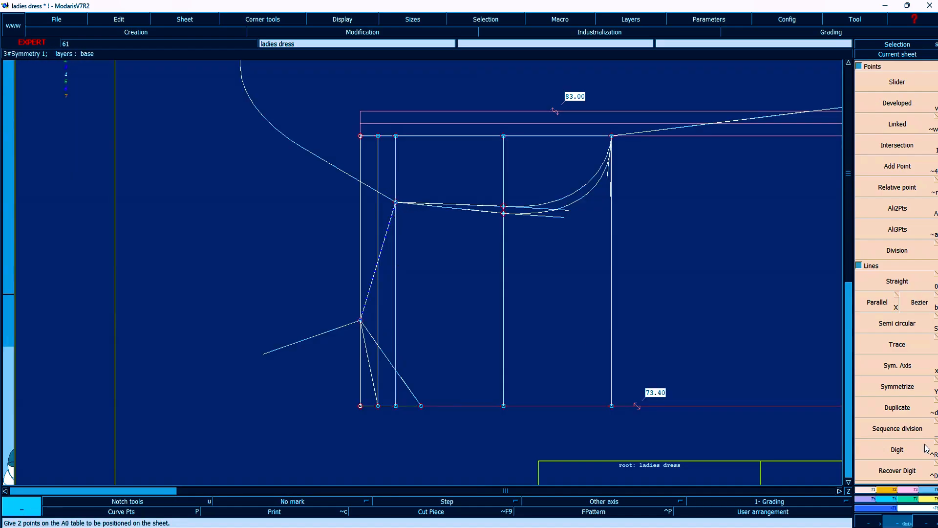
click(897, 396)
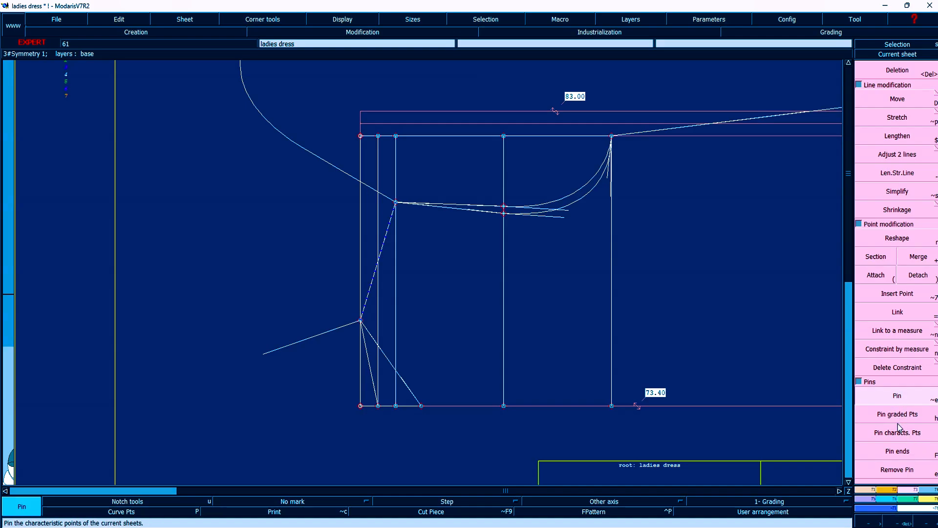
drag(296, 164, 472, 338)
- Move the pinned shoulder line with ShiftX 0 and ShiftY 0.50 cm
click(893, 99)
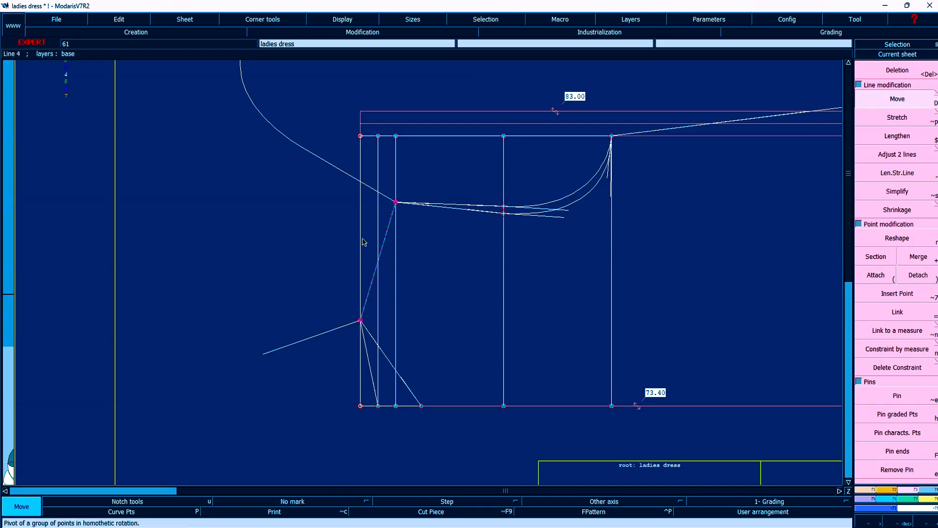
click(397, 203)
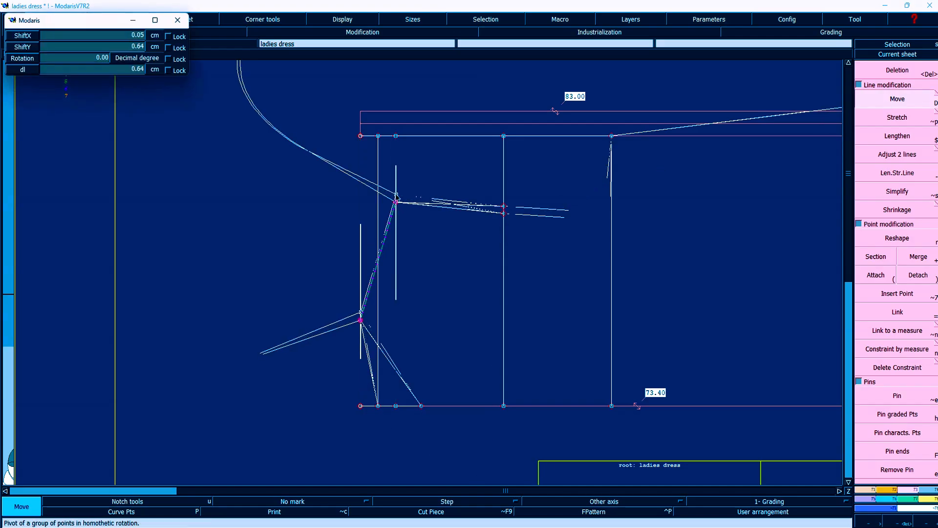
key(Up)
text(0.50)
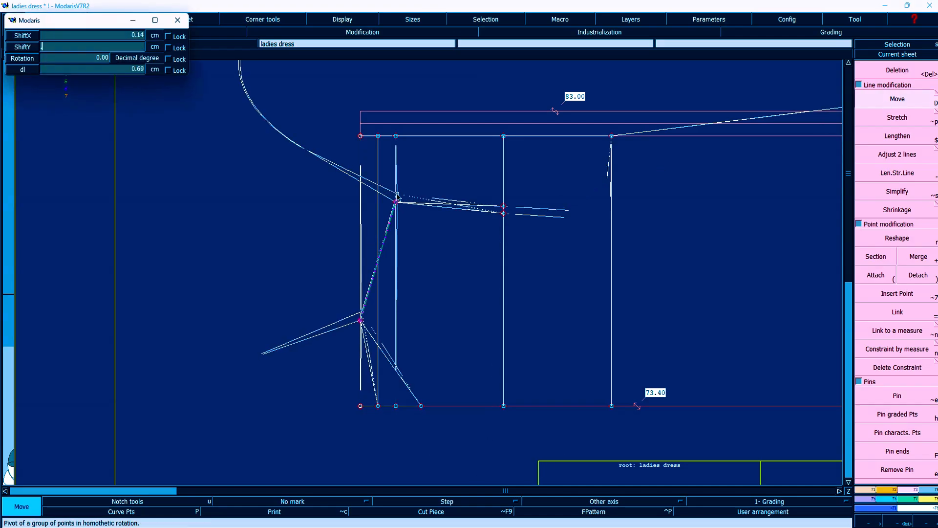
key(Up)
text(00)
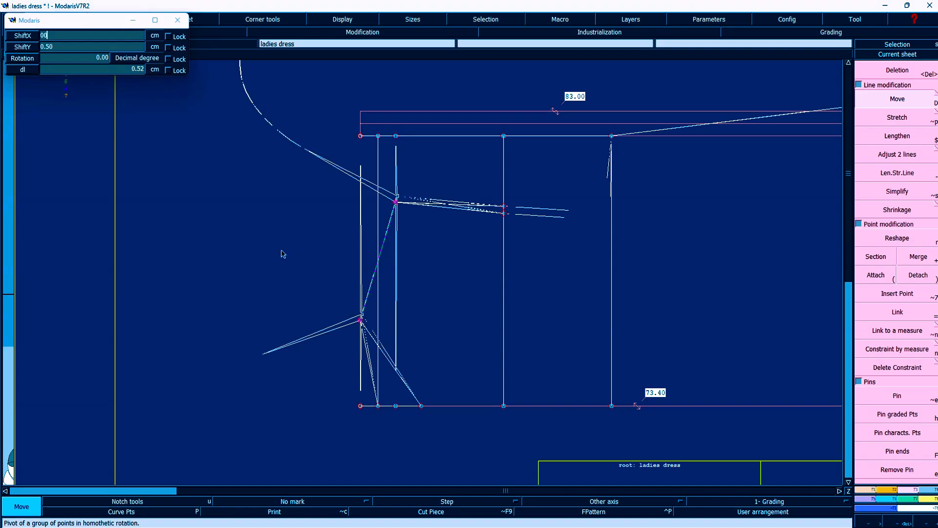
key(Return)
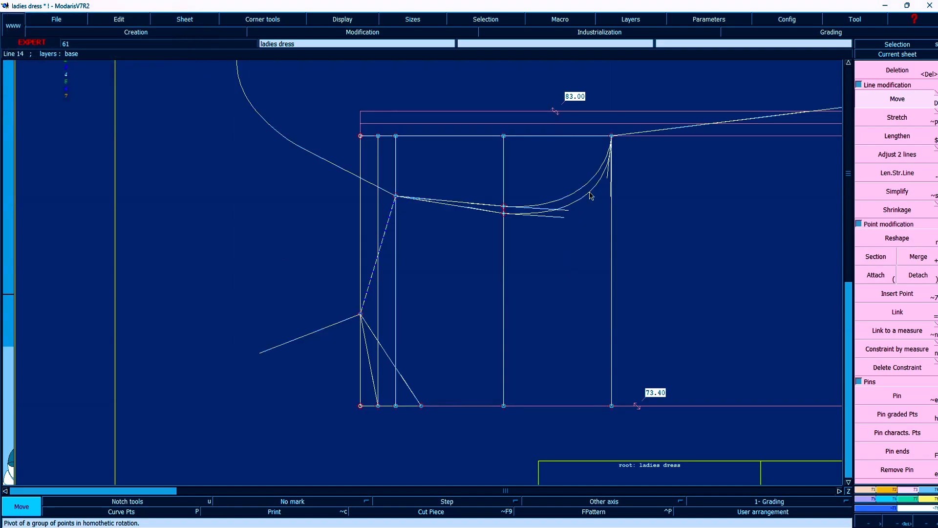
- Reshape both armholes' upper sections into gentle curves from the shoulder tip, smoothing their joins with the lower sections
key(z)
drag(204, 137, 698, 339)
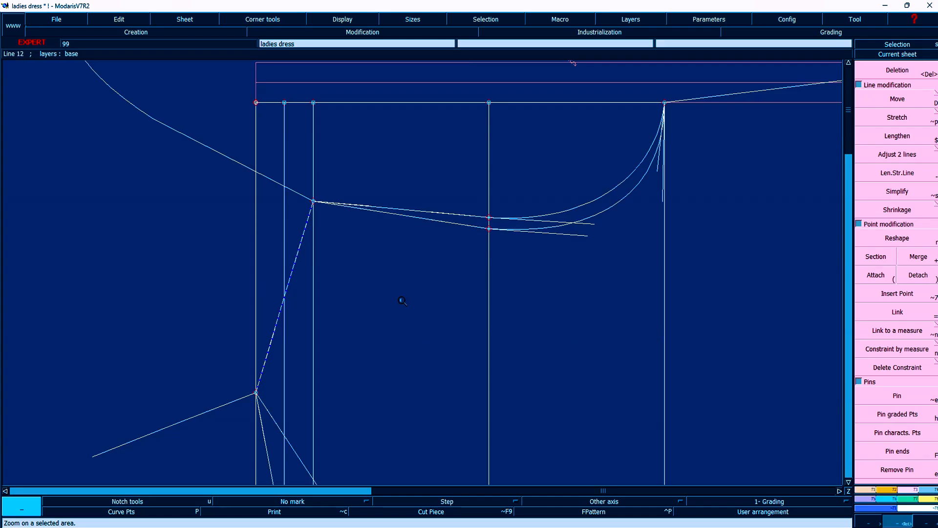
key(r)
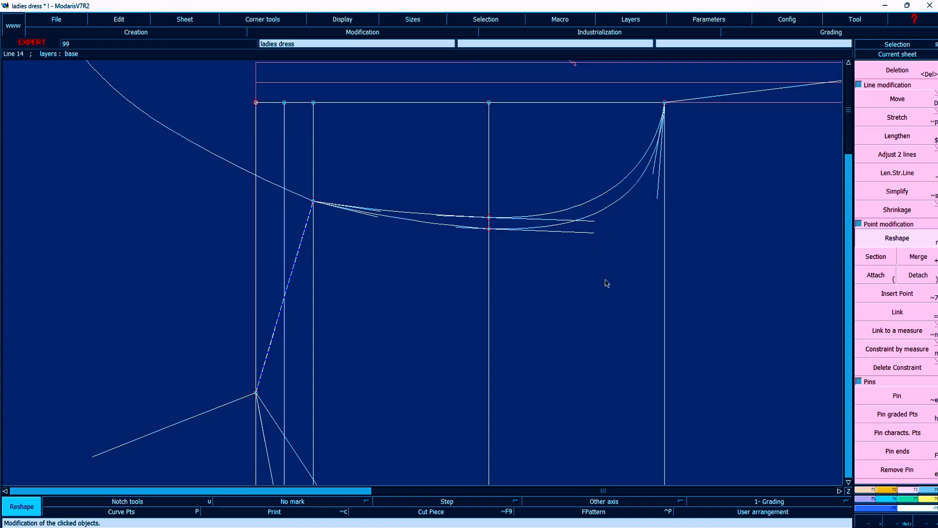
- Reshape the front neckline into a rounded curve using the tangent handles at its shoulder and centre-line ends
key(Home)
key(Return)
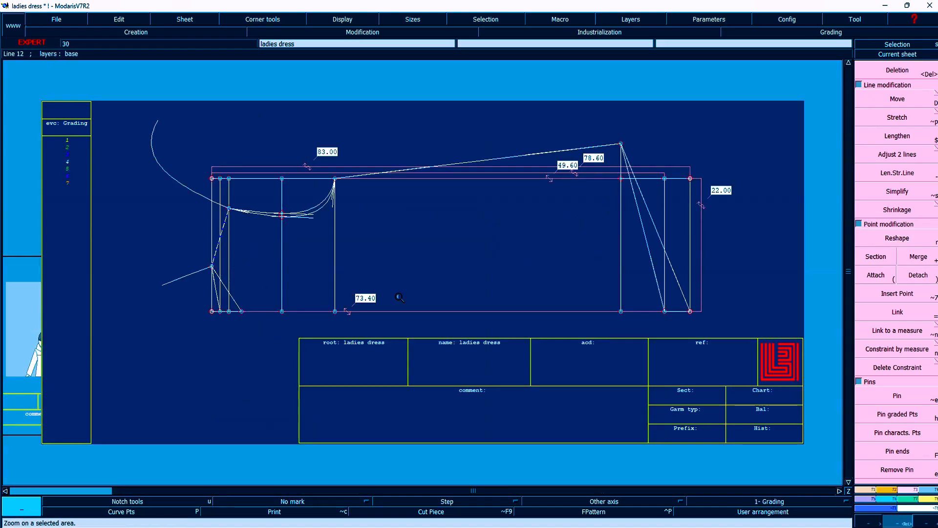
drag(136, 200, 381, 350)
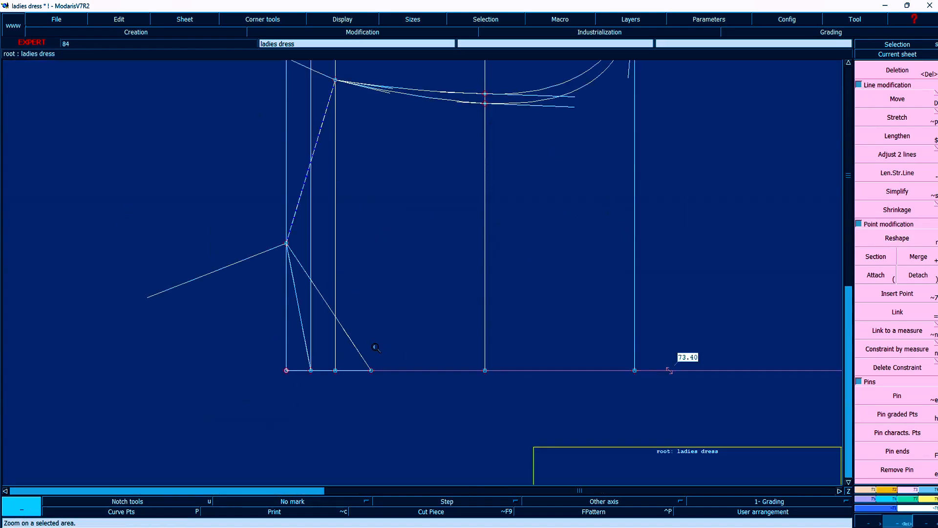
key(Escape)
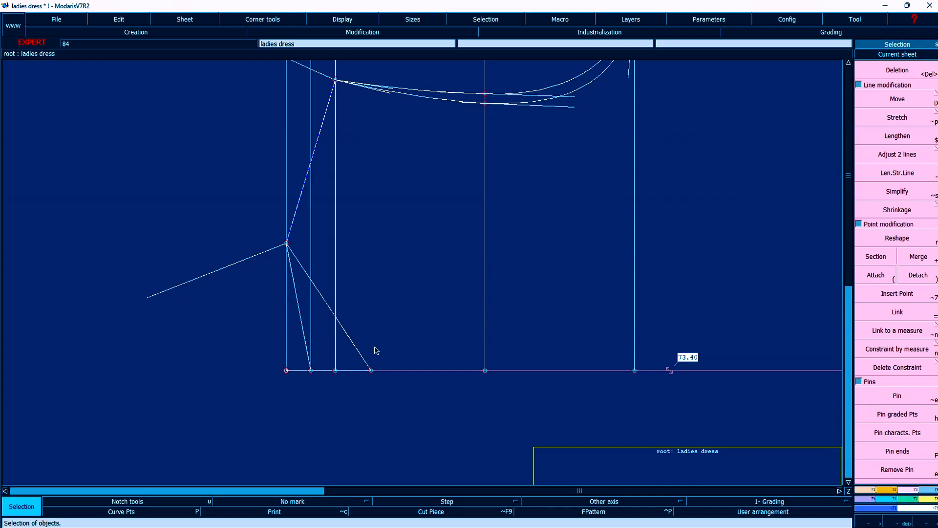
key(r)
click(305, 271)
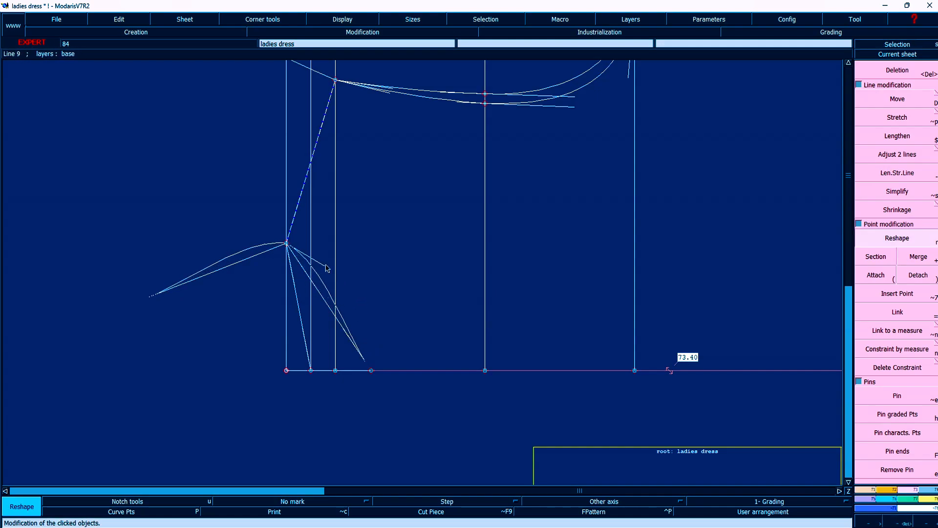
click(328, 263)
click(343, 327)
click(370, 289)
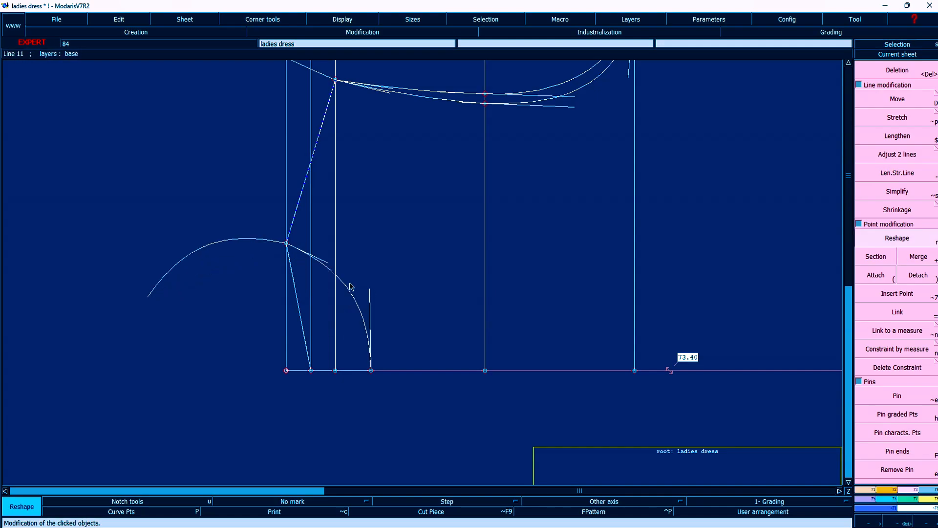
click(328, 263)
click(330, 249)
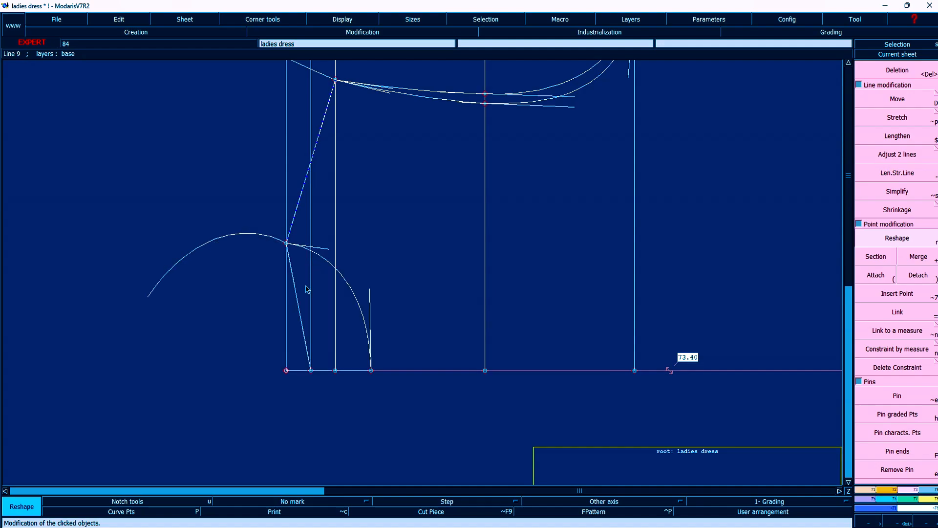
- Reshape the back neckline into a shallow curve using the handles at its centre-line and shoulder ends
click(303, 326)
click(309, 308)
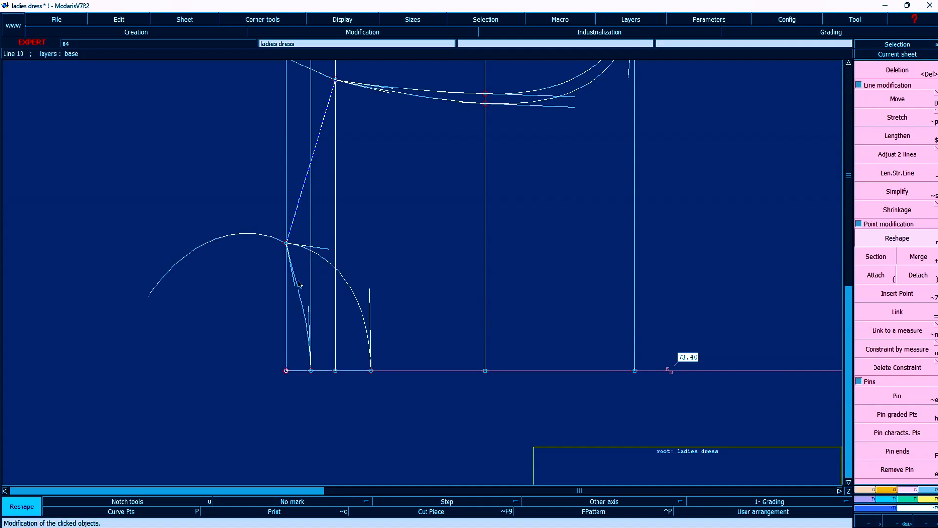
click(295, 281)
click(320, 280)
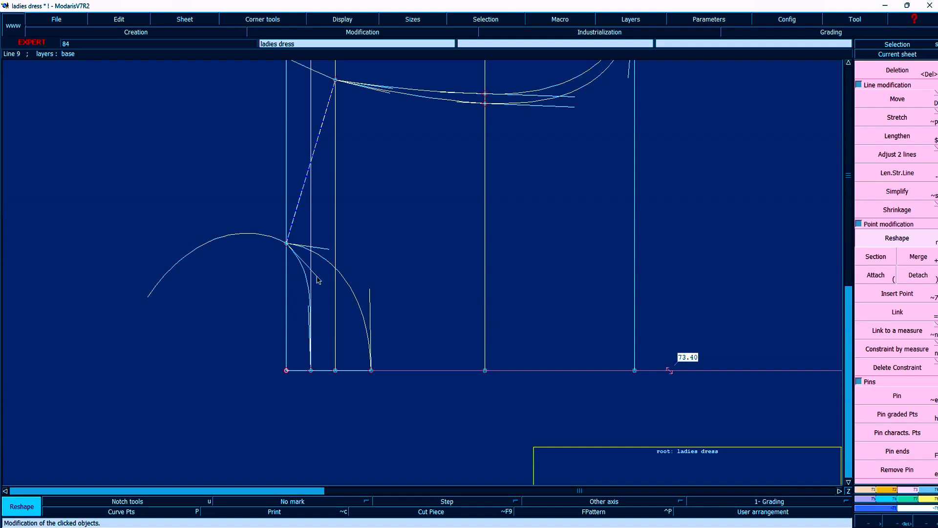
- Refine the front neckline curve by lengthening its shoulder-end handle and adjusting its centre-line handle
click(330, 250)
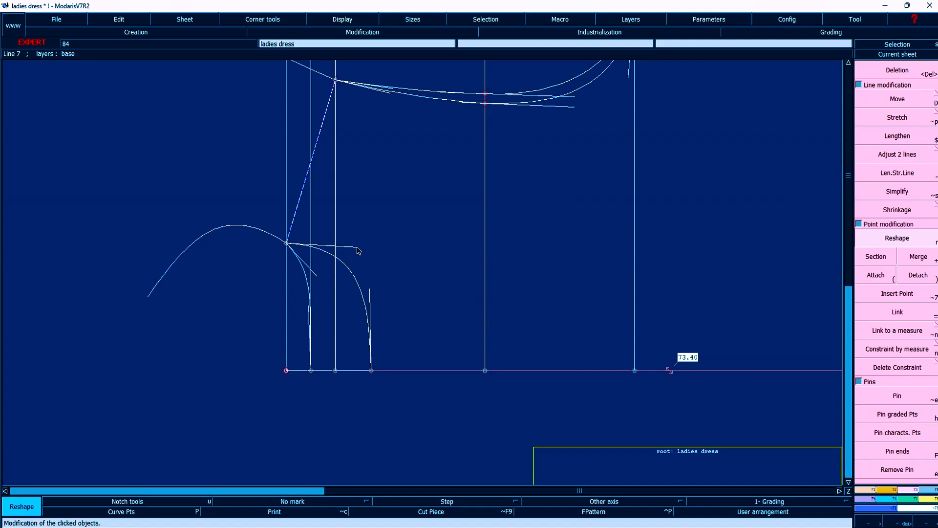
click(370, 290)
click(373, 285)
click(361, 245)
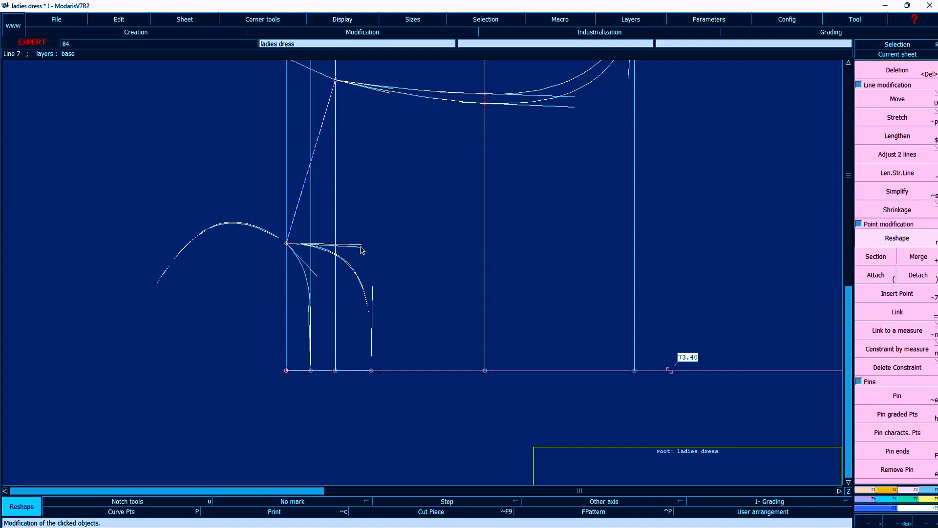
click(353, 250)
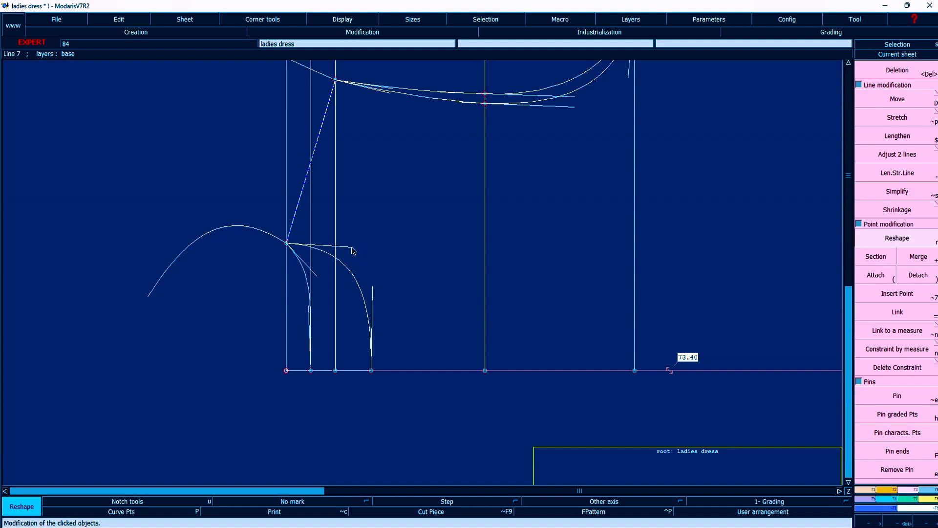
click(373, 286)
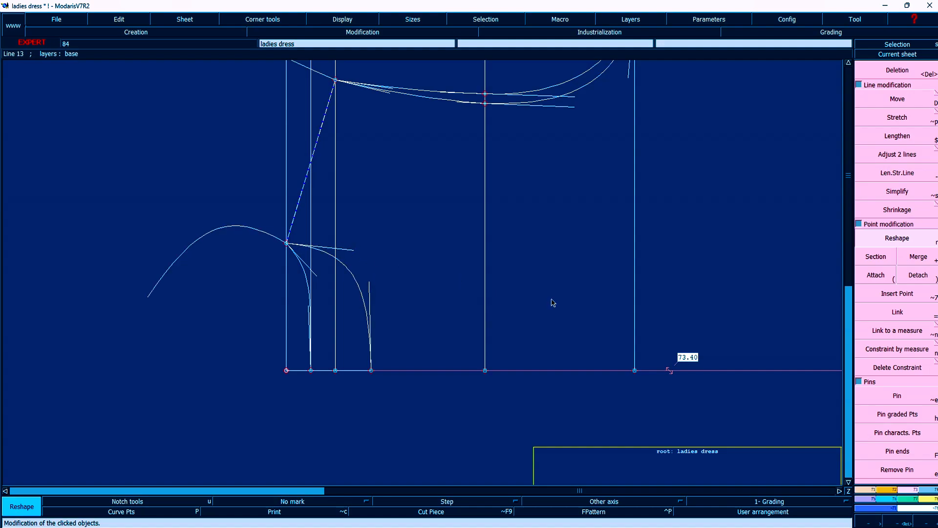
- Turn off Curve with constraint in the Parall./Sym. options
key(Home)
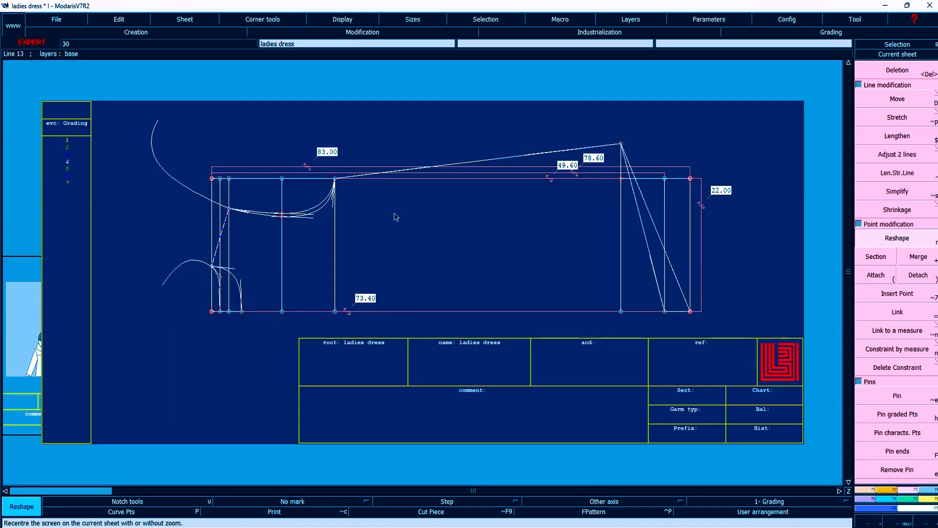
key(Return)
drag(117, 112, 753, 340)
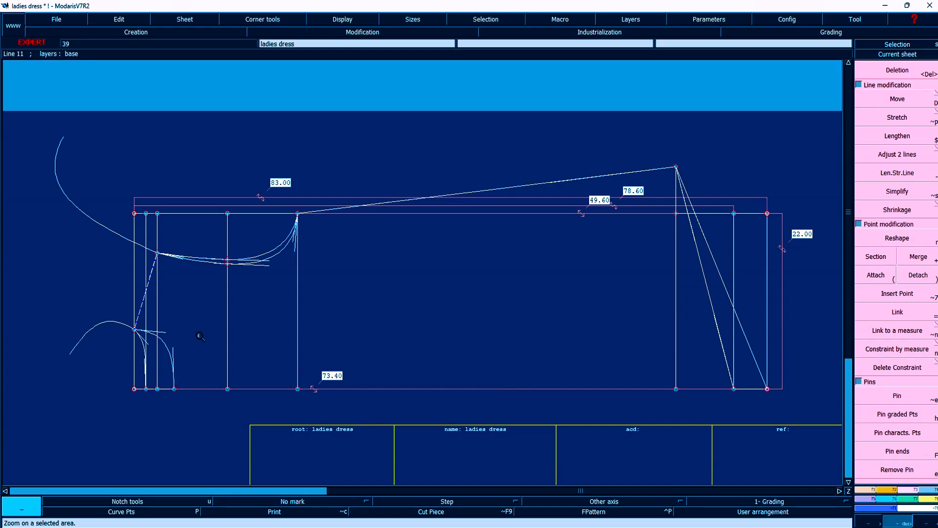
drag(133, 222, 355, 392)
key(F1)
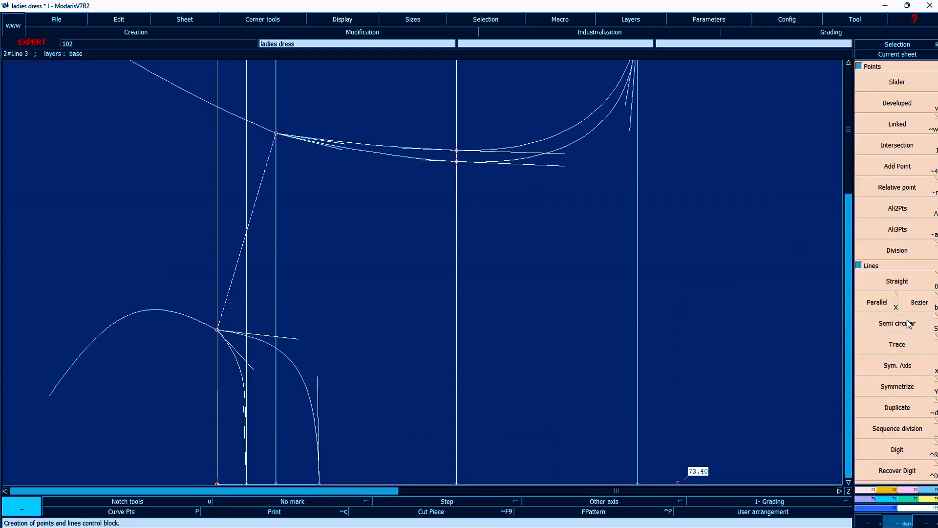
click(897, 296)
click(46, 44)
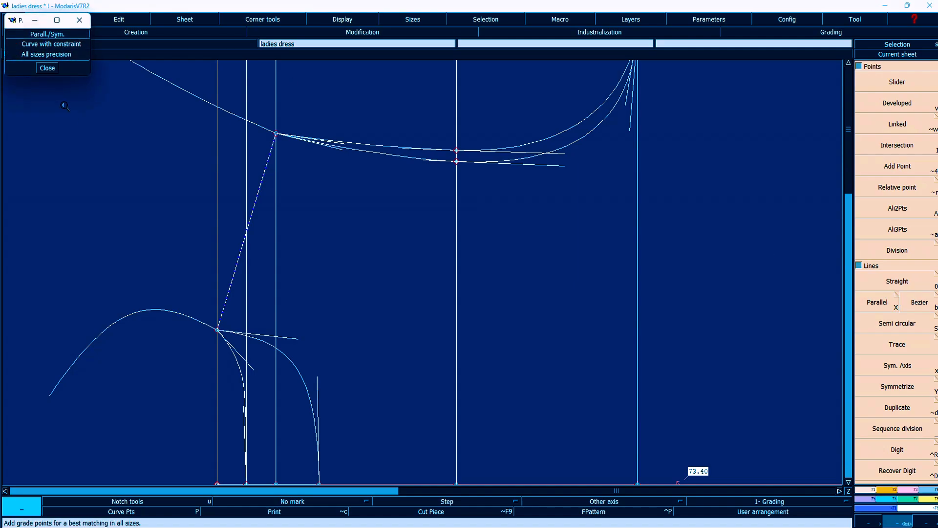
click(46, 68)
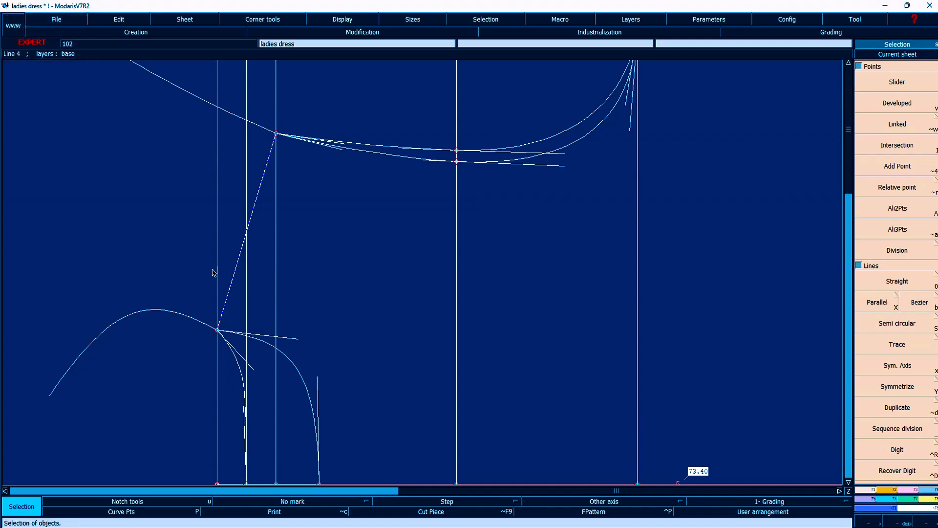
- Create a parallel to the shoulder line at a distance of -3 cm, on the body side
key(x)
key(shift+x)
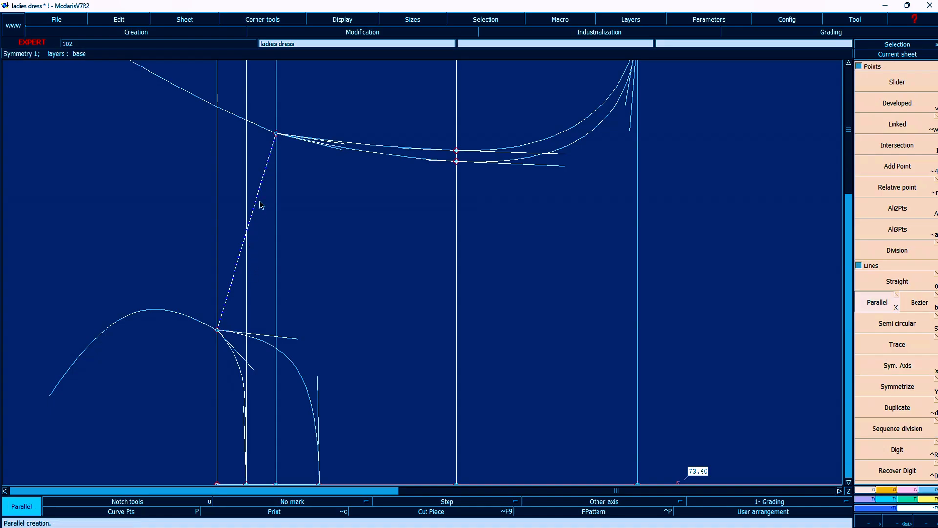
click(259, 197)
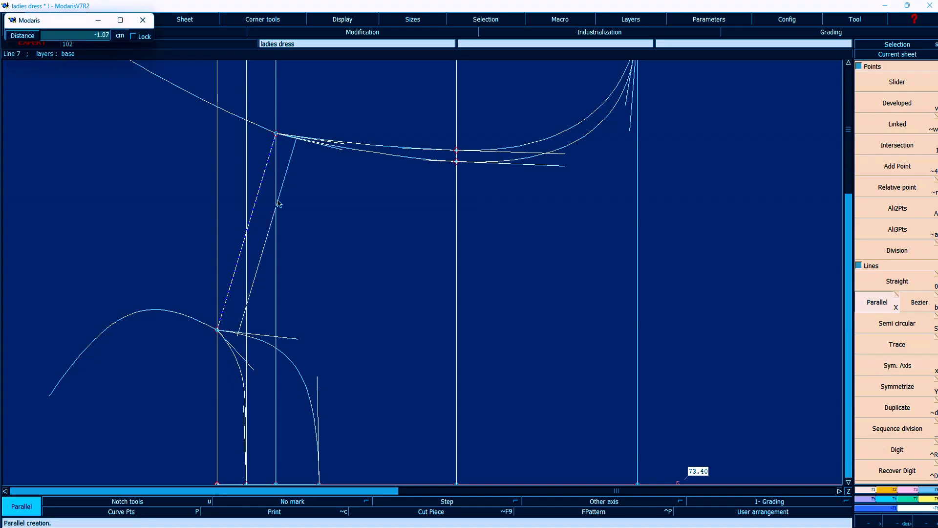
key(Down)
text(-3)
key(Return)
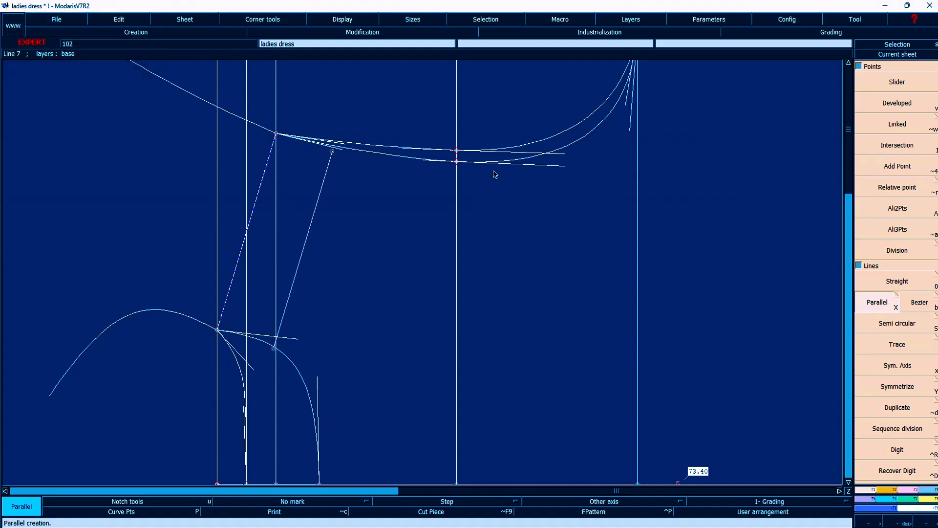
- Adjust the 3 cm parallel line to the front armhole and neckline curves and mirror it across the shoulder line
key(F3)
click(896, 155)
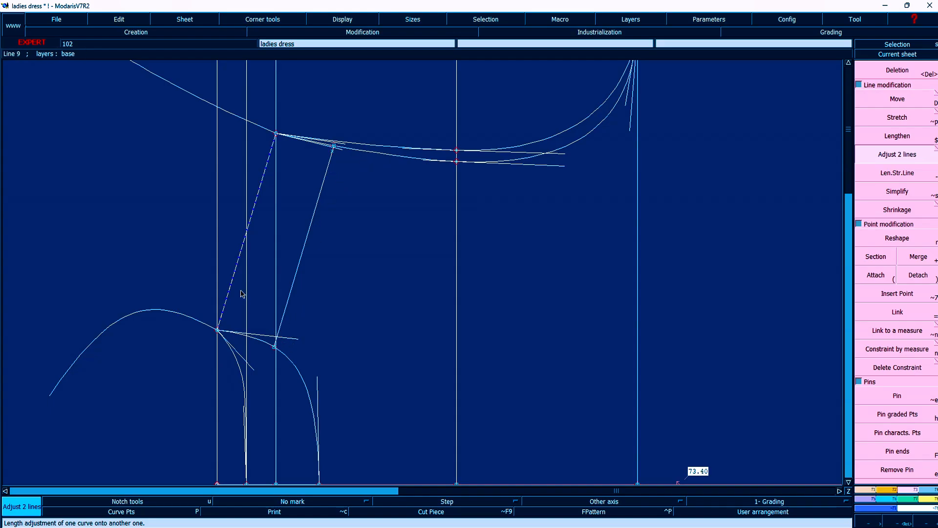
key(c)
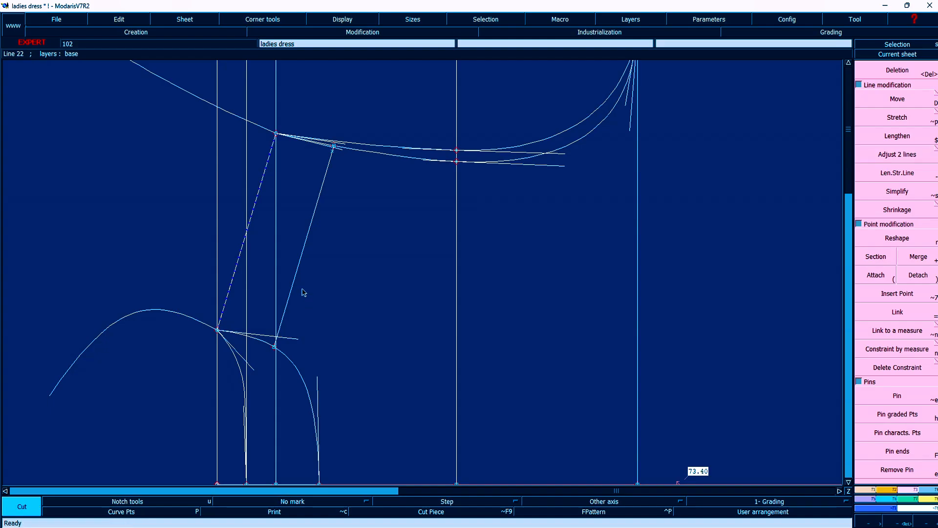
key(s)
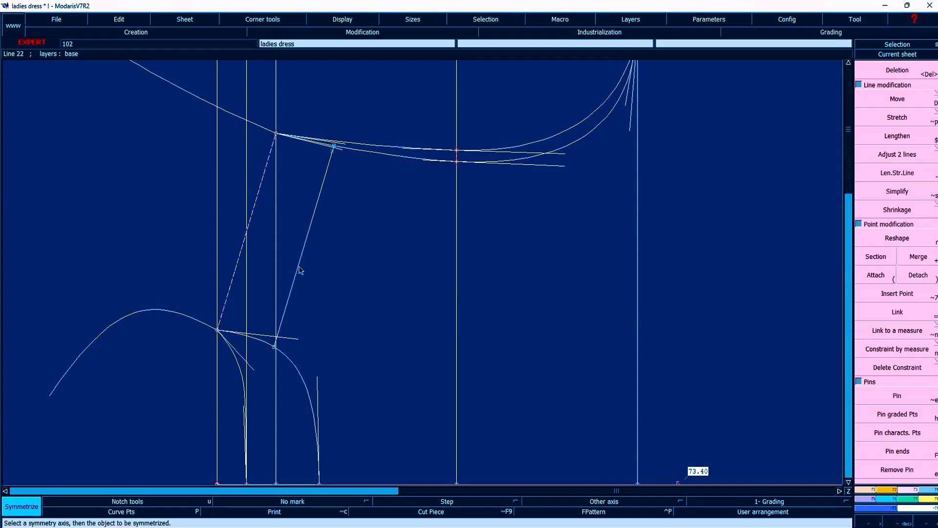
click(298, 268)
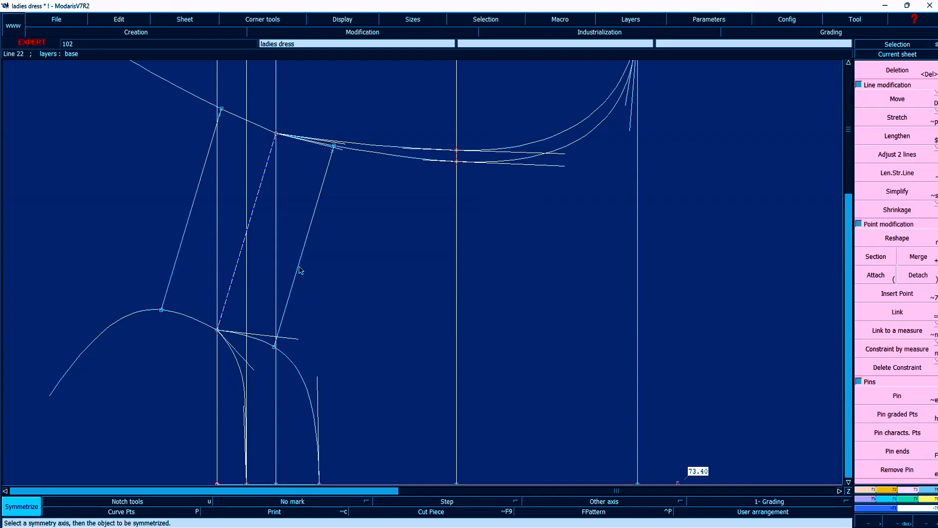
- Trim the extended armhole and neckline curves beyond the shoulder to the mirrored parallel line
click(881, 157)
click(213, 145)
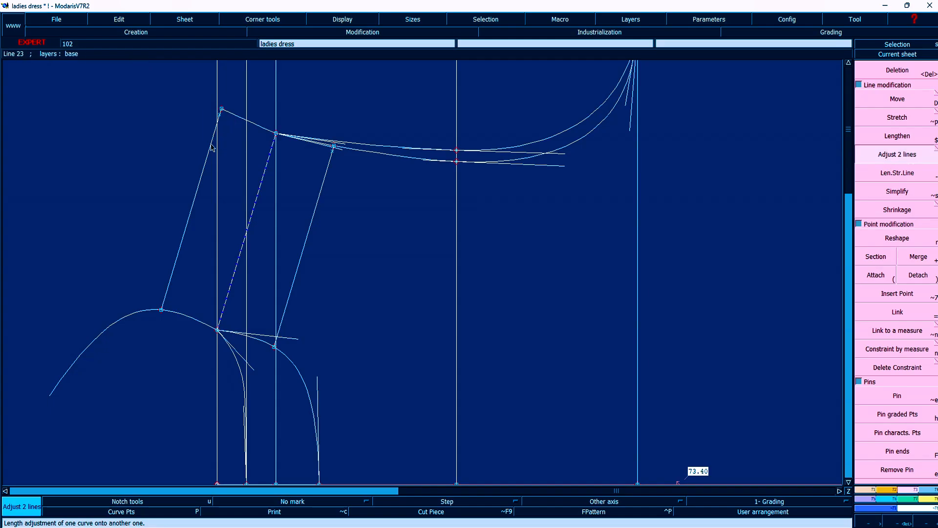
click(166, 296)
key(Home)
key(Return)
drag(122, 118, 768, 349)
key(Delete)
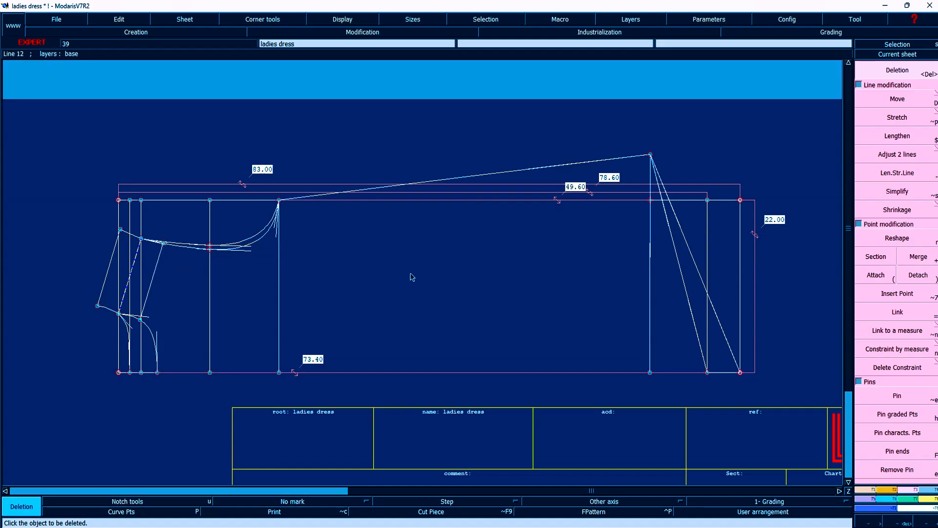
- Undo the curve trimming and the mirroring of the parallel line across the shoulder
key(ctrl+z)
key(Escape)
key(ctrl+z)
key(ctrl+z)
key(ctrl+z)
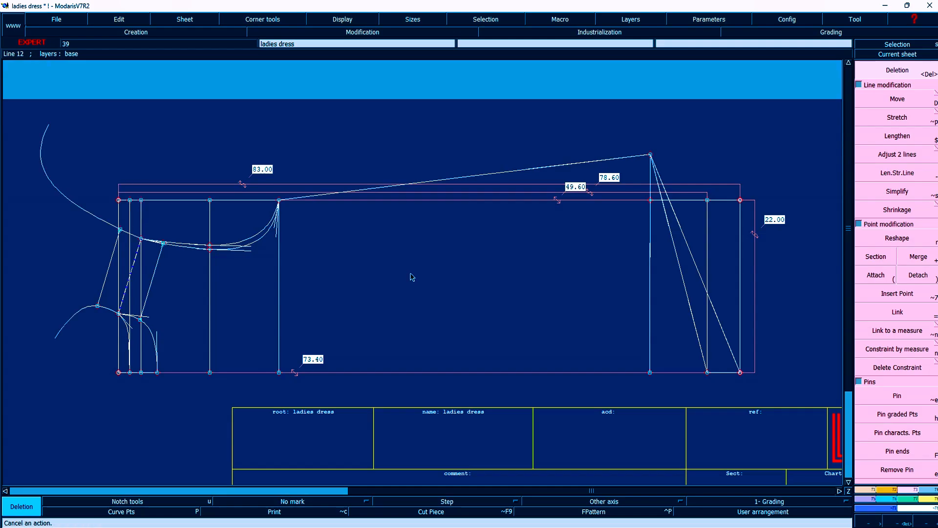
key(ctrl+z)
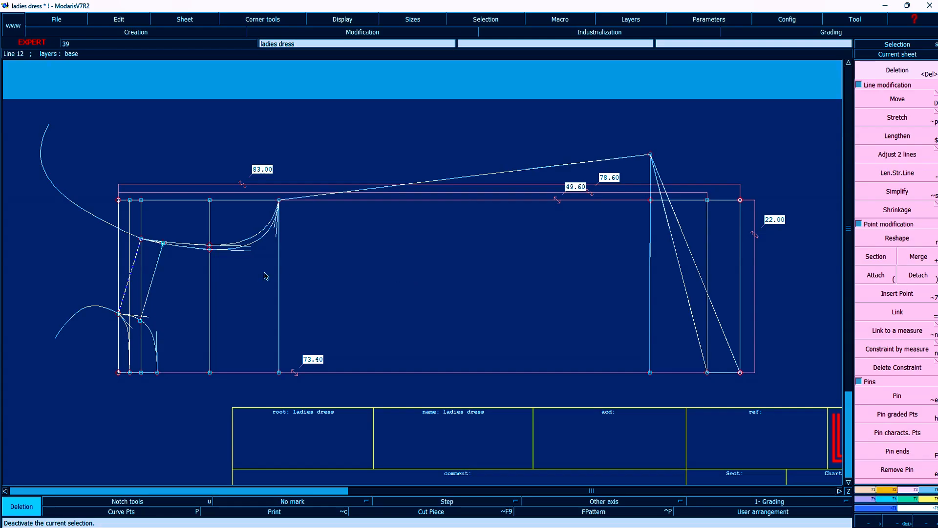
- Delete the 3 cm parallel line on the body side of the shoulder line
key(Return)
drag(48, 208, 399, 405)
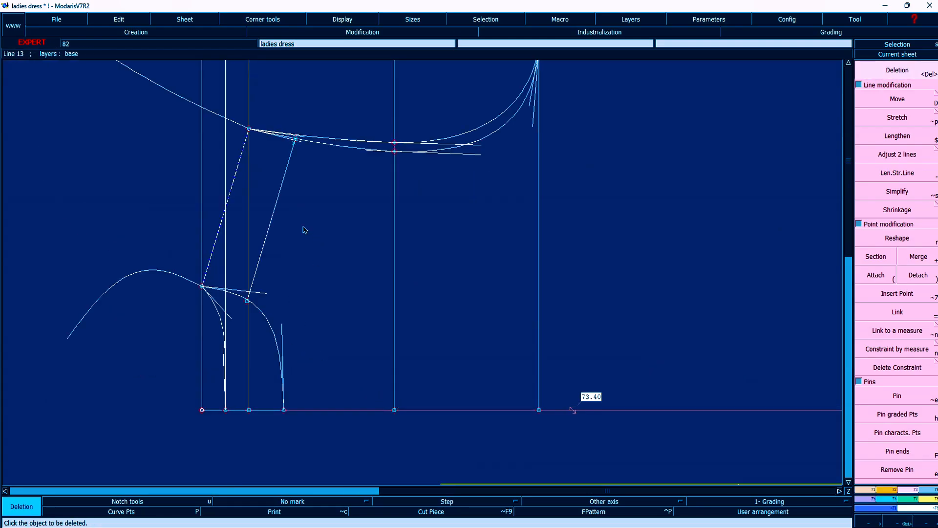
click(280, 203)
key(slash)
key(shift+s)
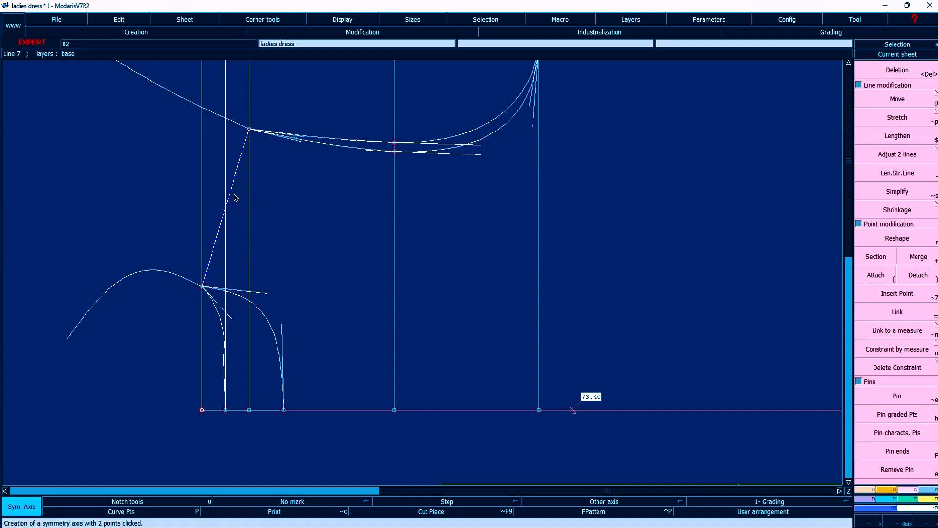
click(237, 167)
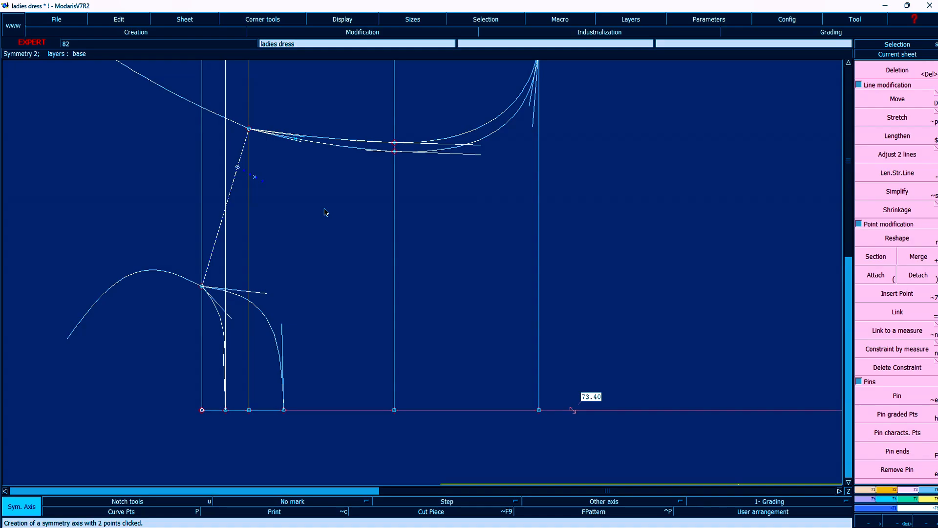
key(Escape)
- Create a parallel to the shoulder line at a distance of -2.54 cm, on the body side
key(slash)
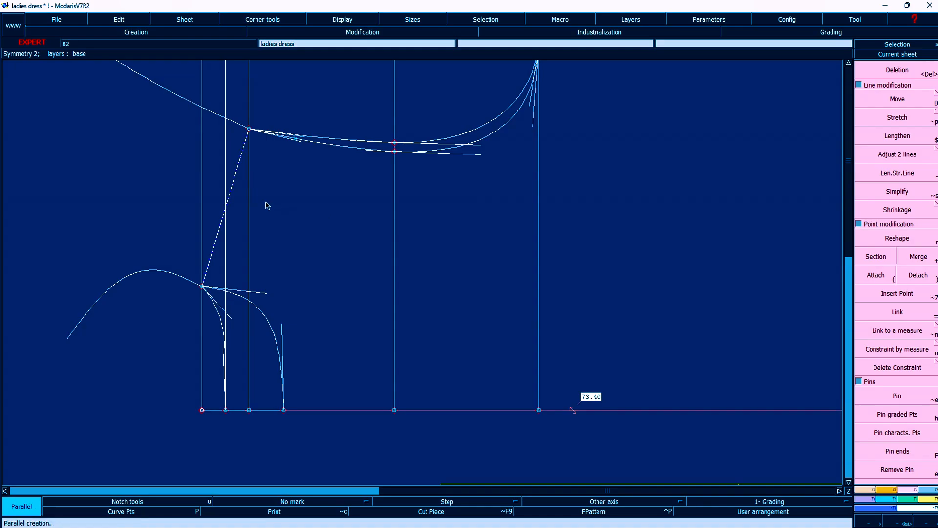
click(238, 169)
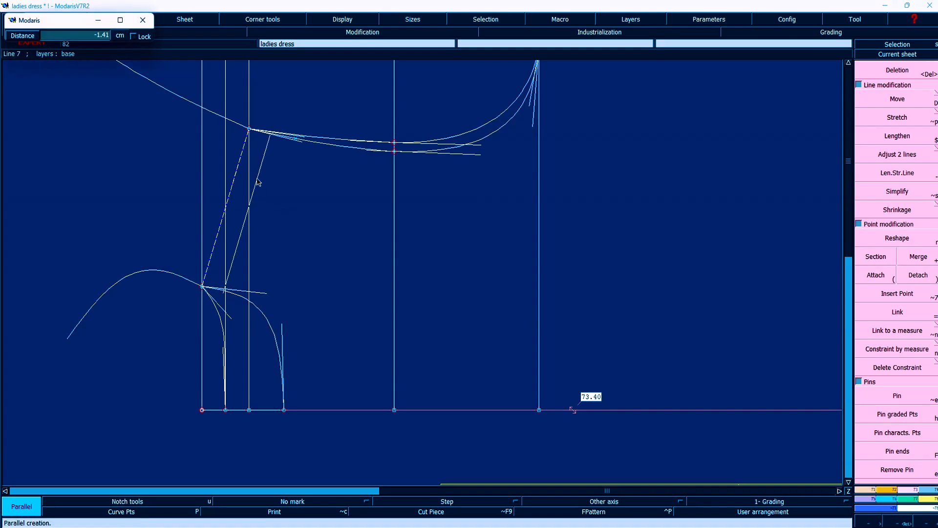
text(-)
text(2.54)
key(Return)
key(Return)
- Adjust the new parallel line to the front armhole and neckline curves and symmetrize it across the shoulder line
drag(111, 107, 477, 306)
click(882, 155)
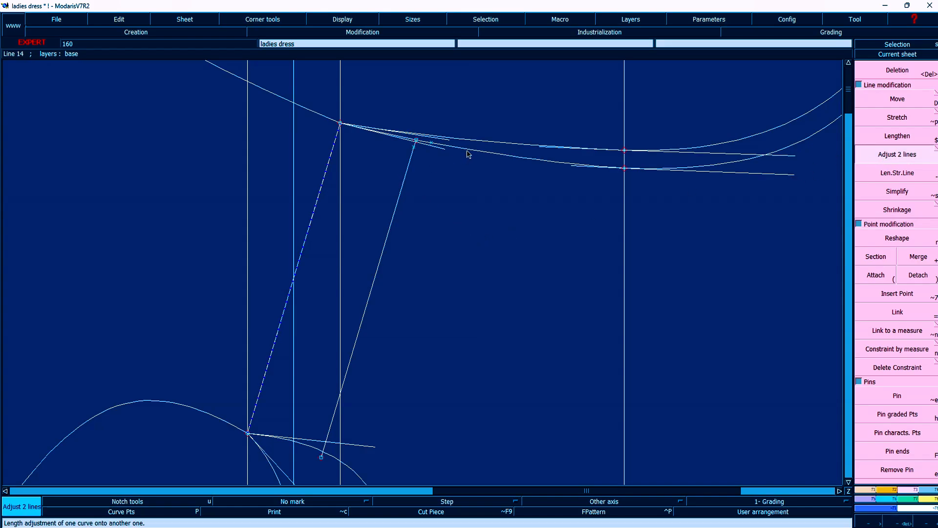
click(328, 454)
key(shift+s)
click(369, 304)
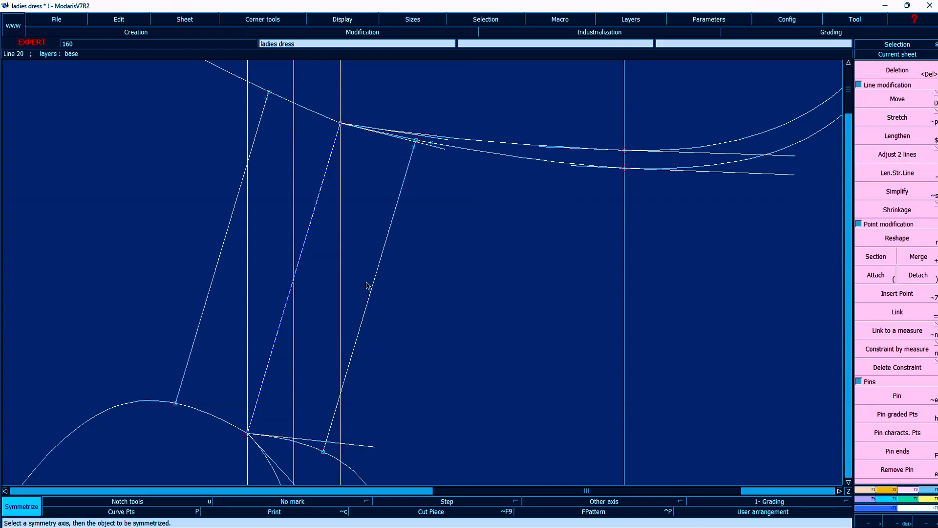
- Trim the extended armhole and neckline curves beyond the shoulder so they end at the mirrored 2.54 cm line
click(901, 157)
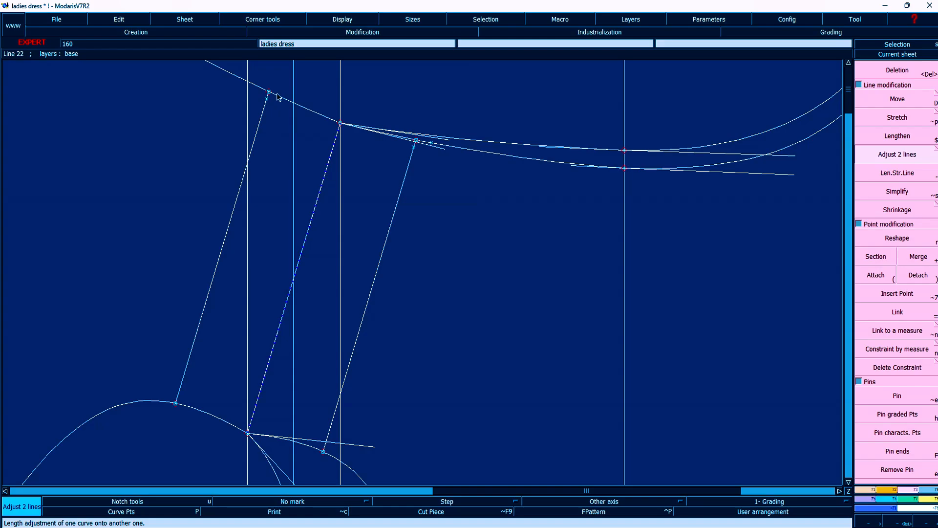
key(Delete)
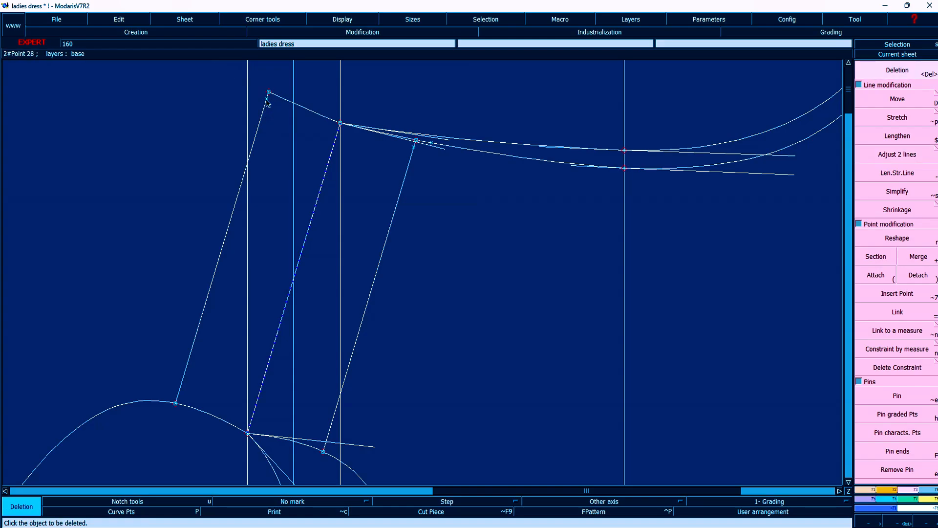
key(Home)
key(Return)
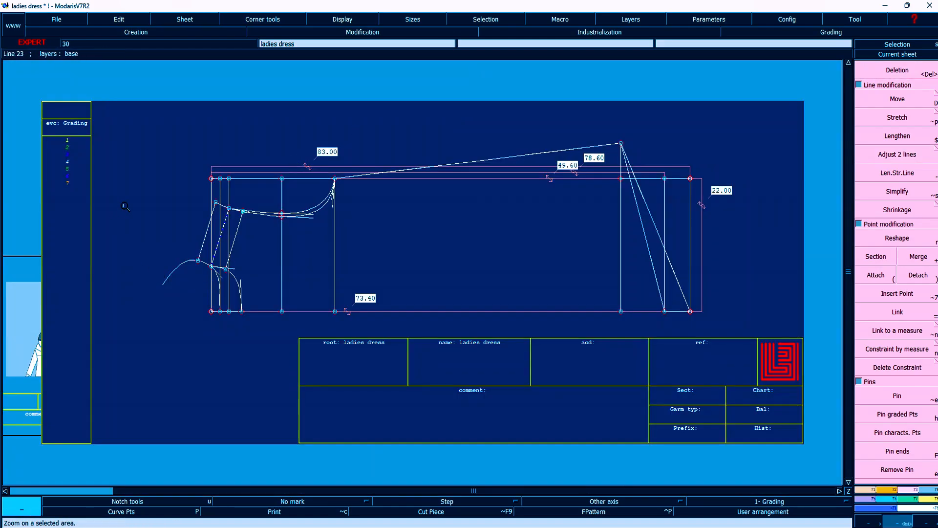
drag(118, 206, 336, 340)
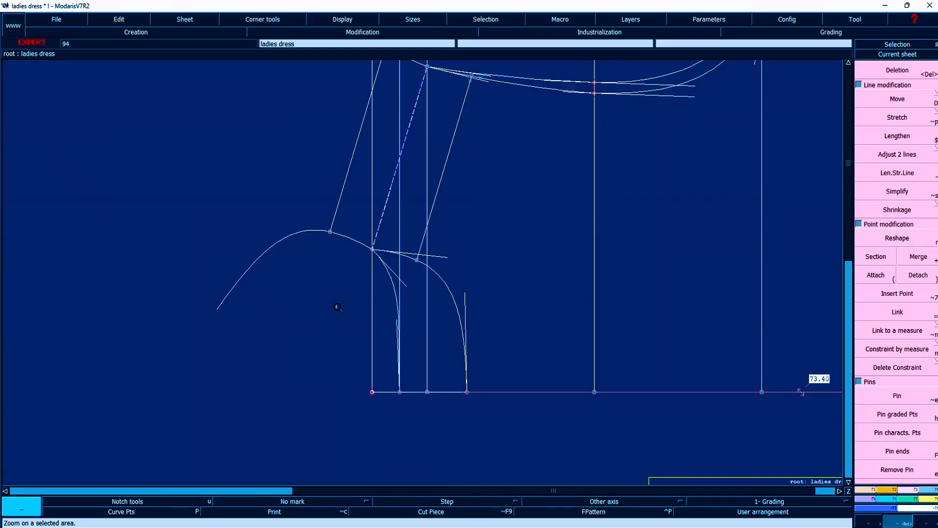
click(893, 154)
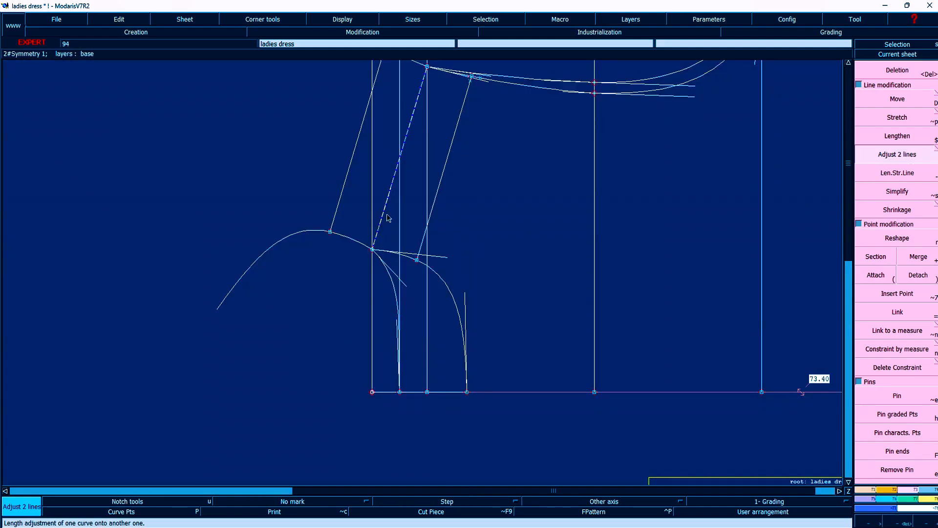
click(336, 211)
- Enable Curve with constraint in the Parall./Sym. options
key(Home)
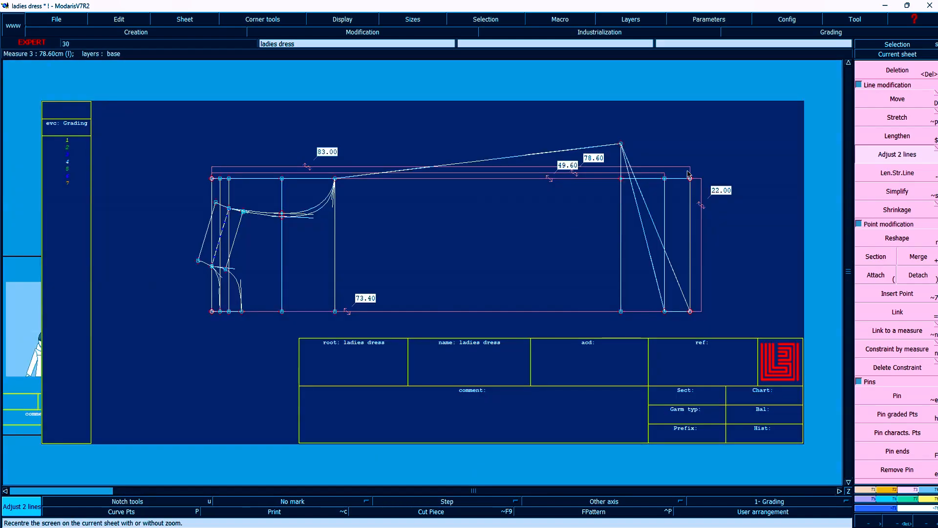
key(Return)
drag(164, 142, 771, 336)
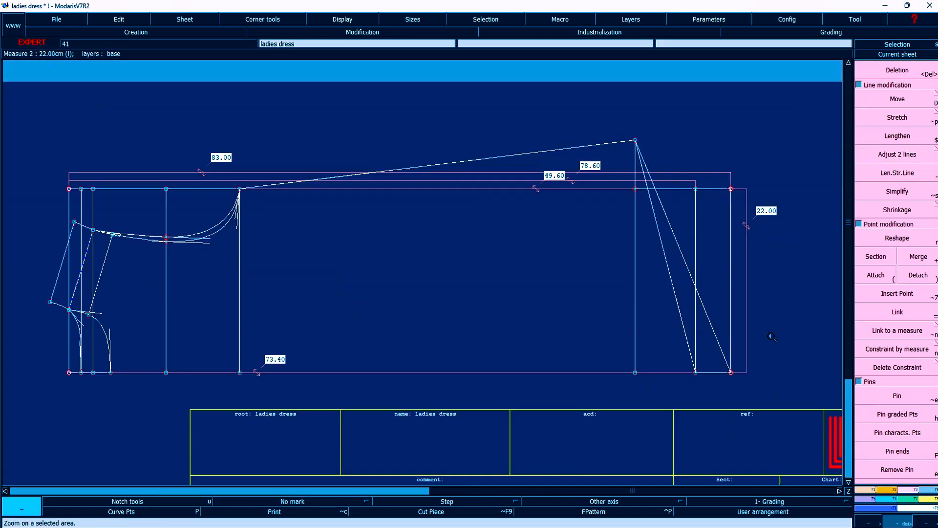
key(F1)
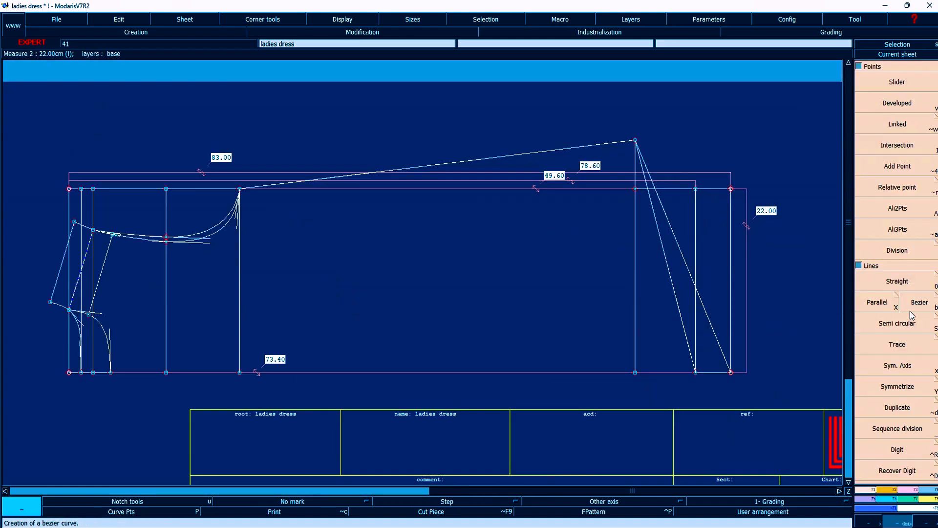
click(896, 298)
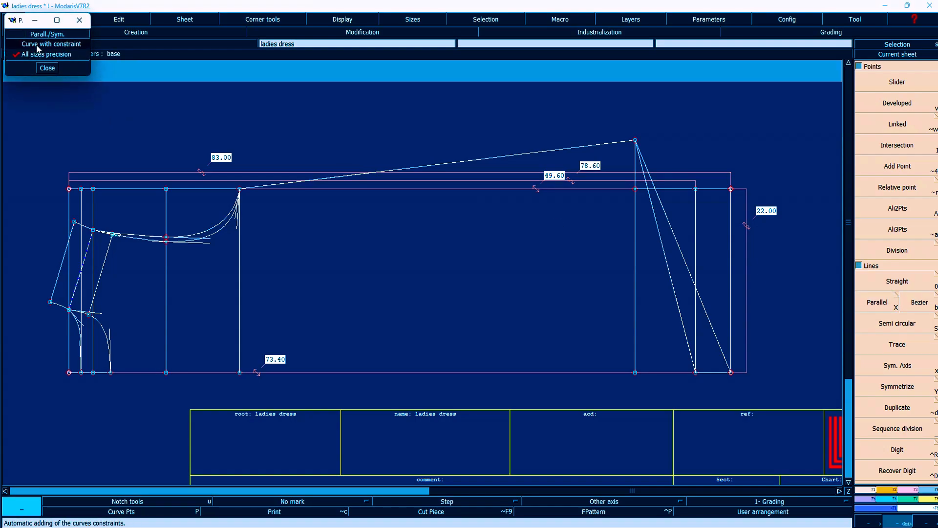
click(48, 68)
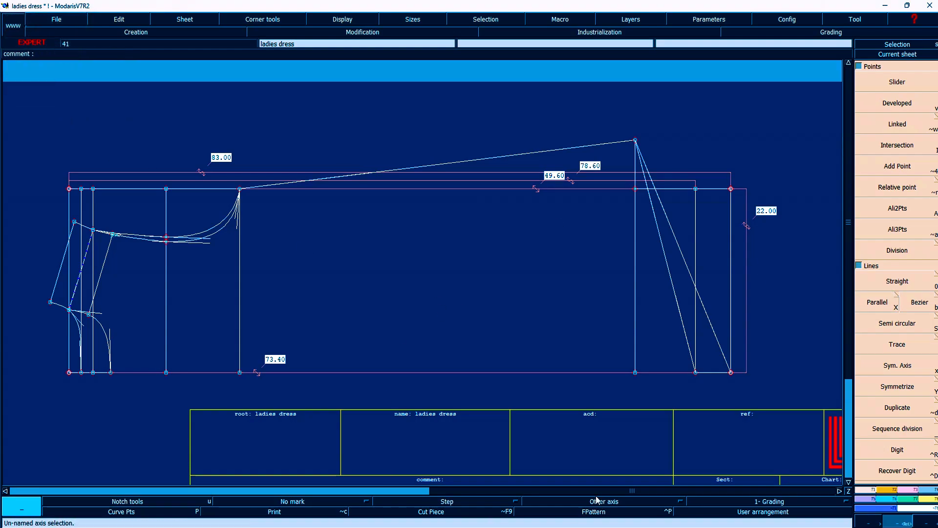
- Create a symmetry axis along the centre line starting at the hem corner and symmetrize both slanted hem lines across it
key(x)
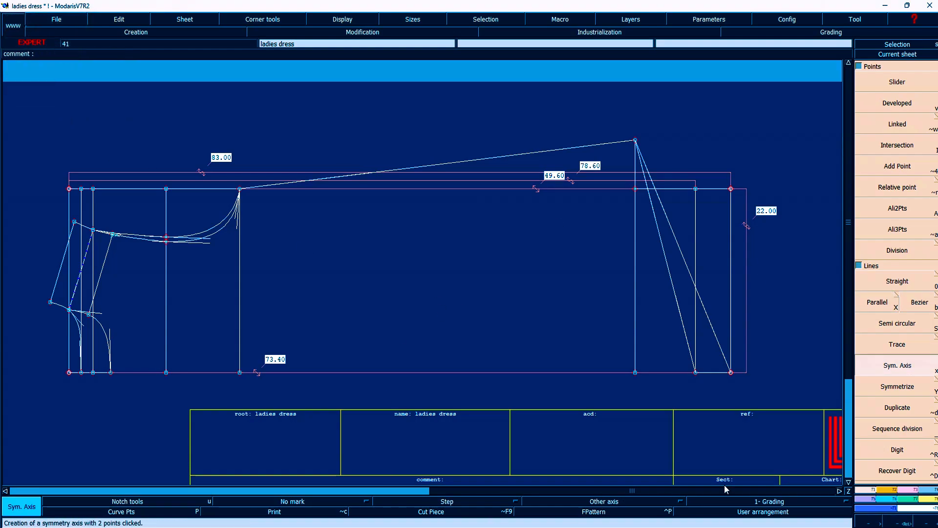
click(730, 372)
click(500, 372)
click(897, 386)
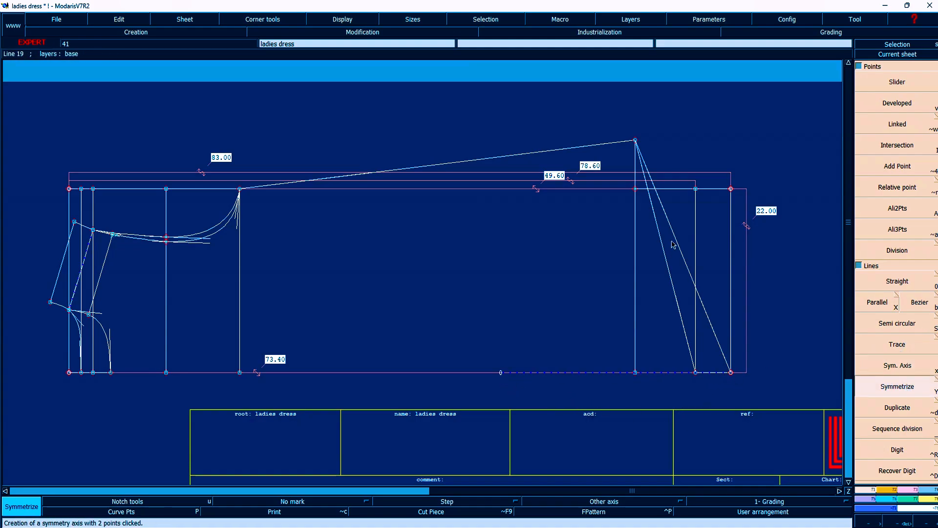
click(676, 241)
click(665, 257)
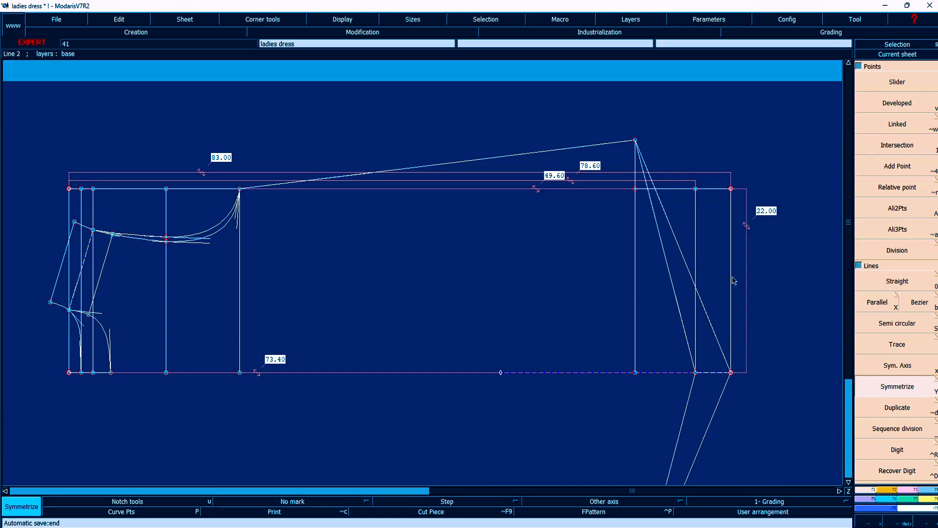
- Rotate the current sheet by -90° so the dress pattern stands upright
key(Home)
key(F2)
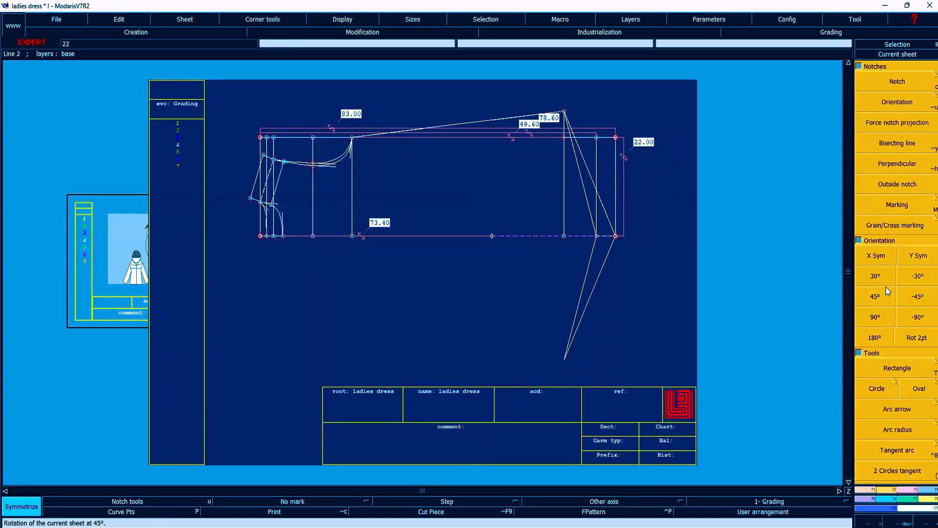
click(923, 316)
key(Home)
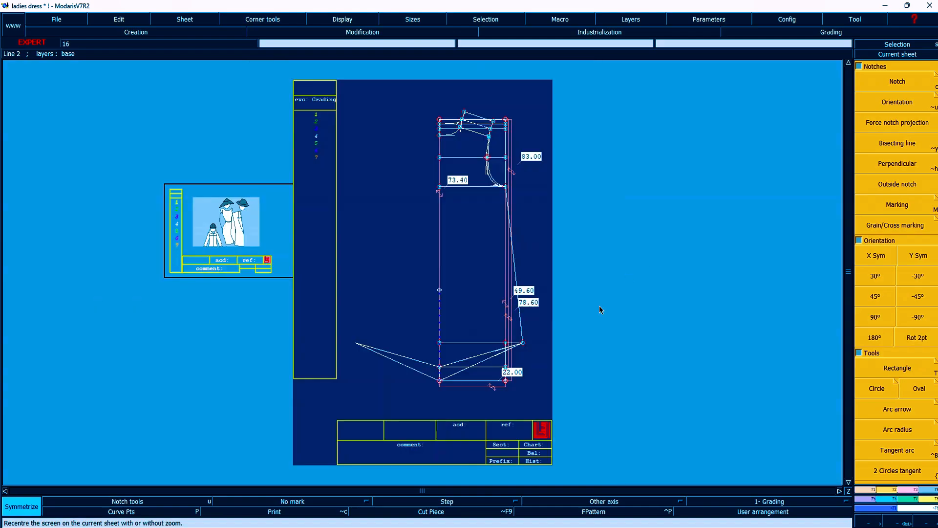
- Reshape the lower slanted hem line into a smooth curve using its centre-line and side-seam tangents
key(Return)
drag(329, 282, 614, 405)
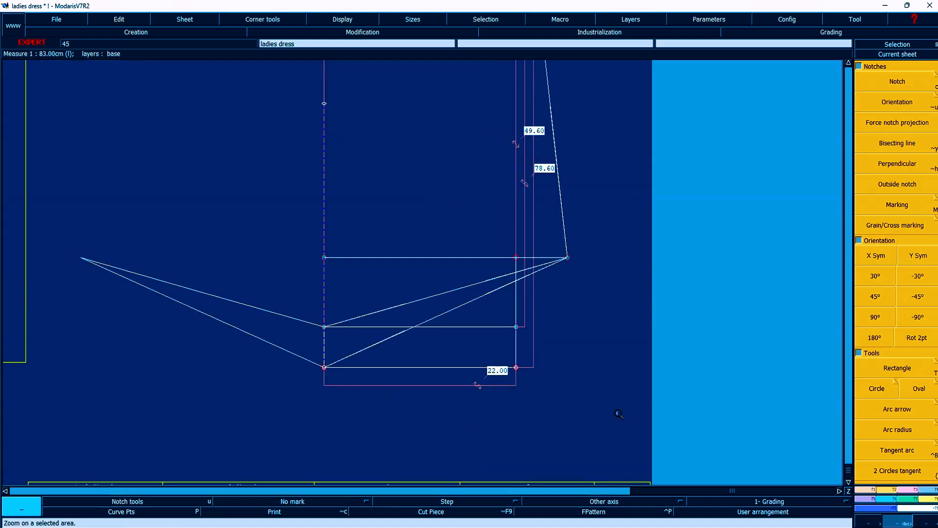
key(r)
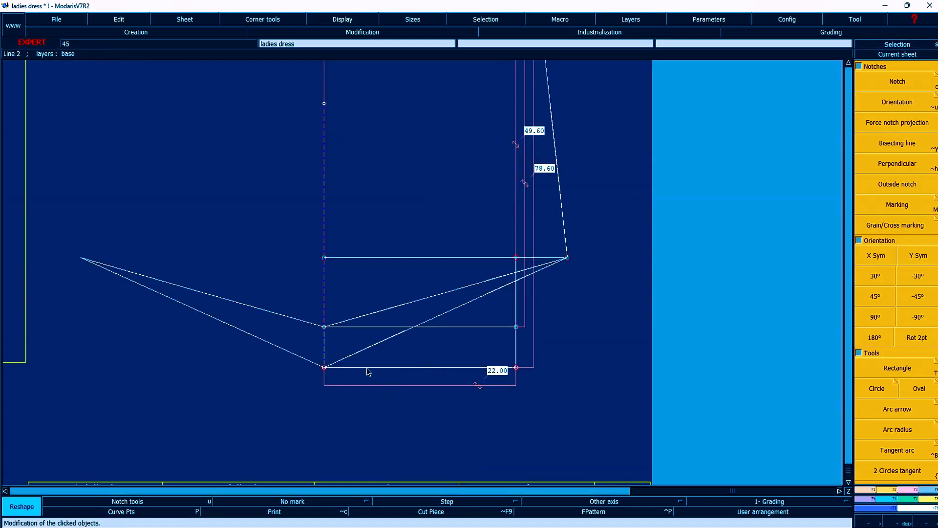
click(360, 351)
click(432, 368)
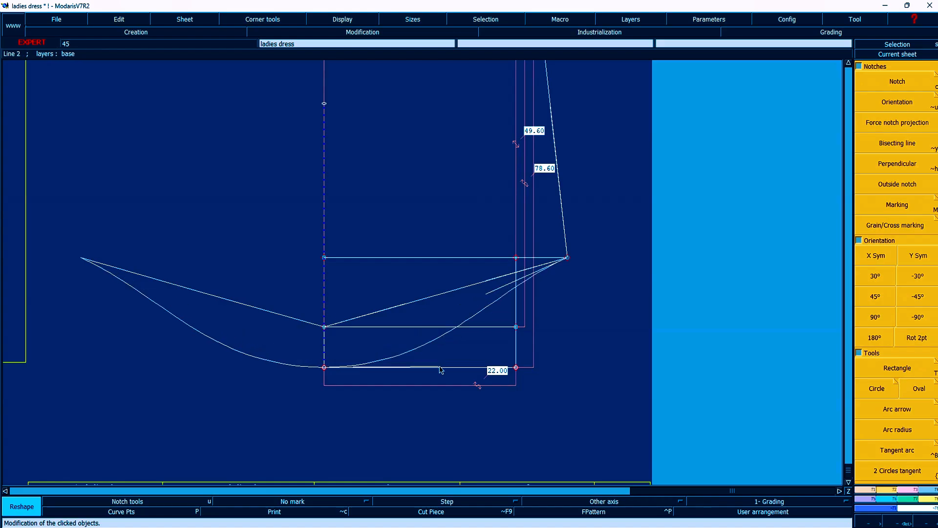
click(487, 294)
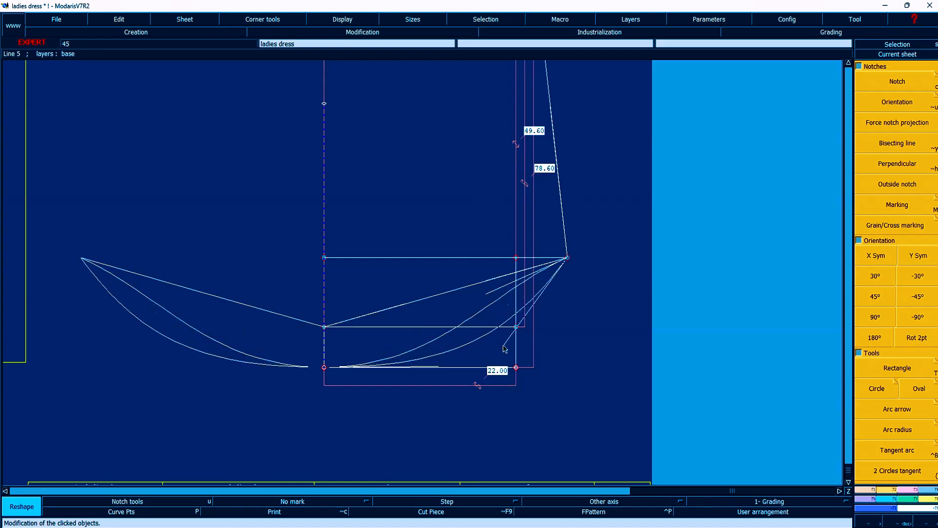
click(503, 347)
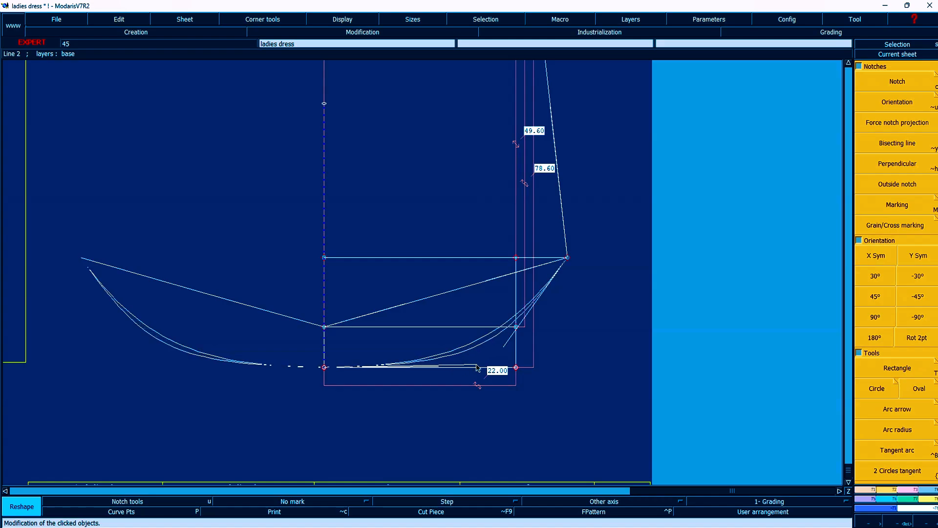
click(476, 365)
click(503, 346)
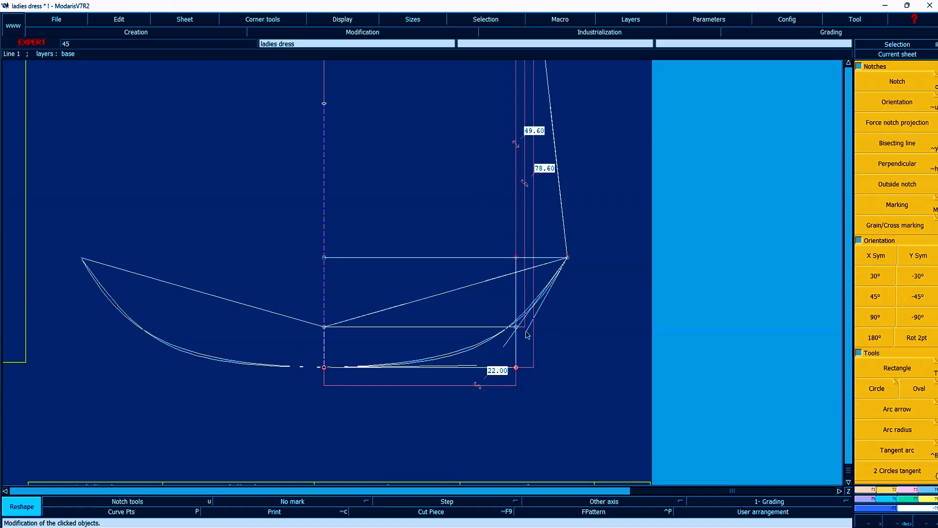
click(527, 330)
- Reshape the upper slanted hem line into a smooth curve from the centre line to the side-seam corner
click(373, 313)
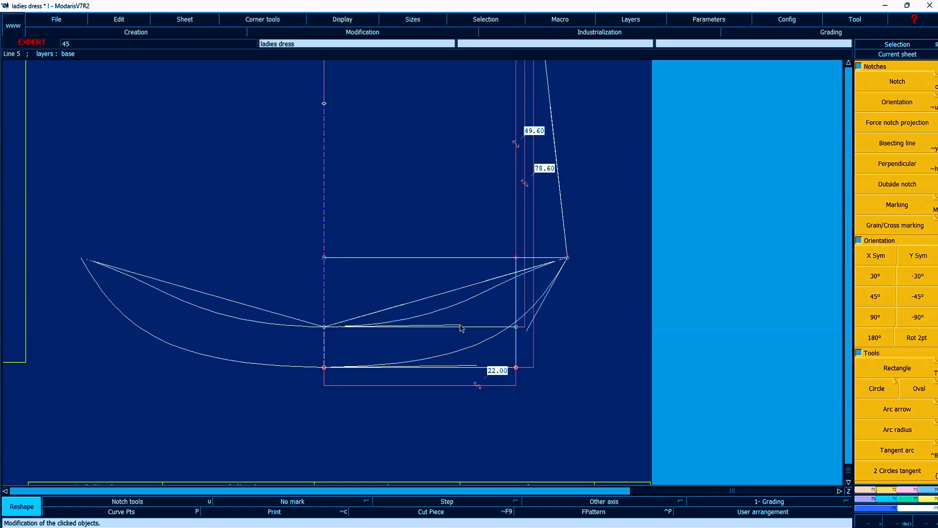
click(461, 325)
click(496, 279)
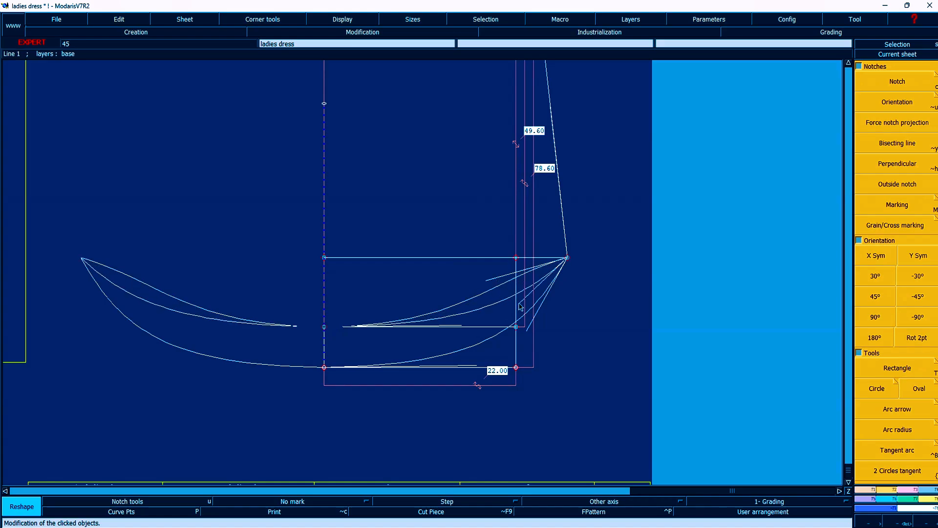
click(519, 303)
click(461, 325)
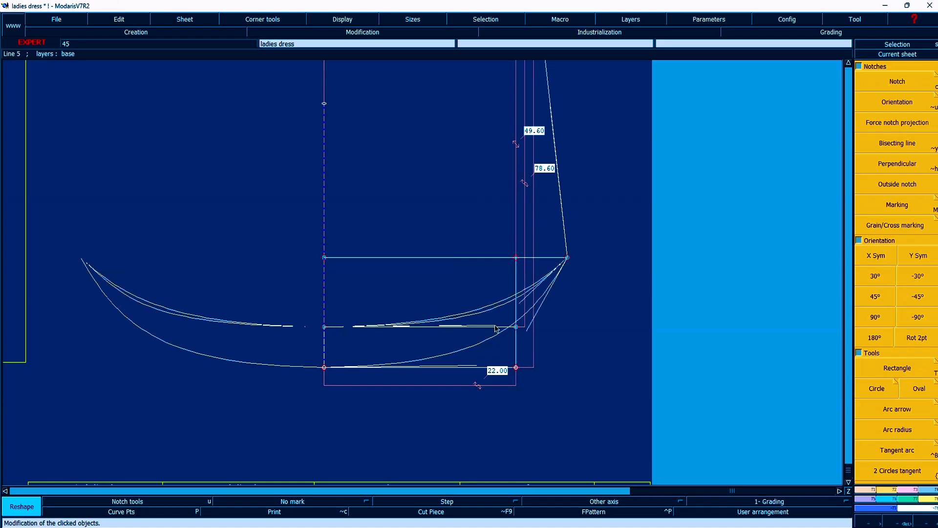
click(494, 326)
click(530, 298)
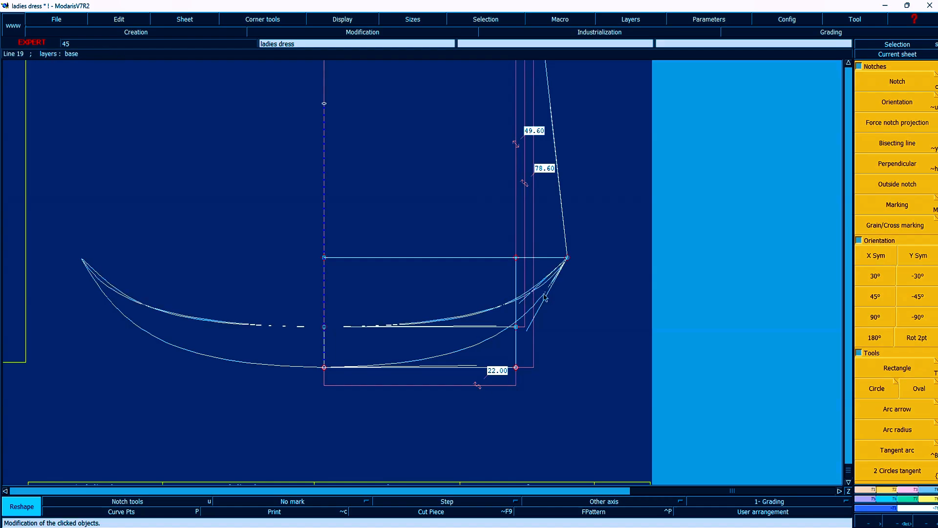
click(544, 292)
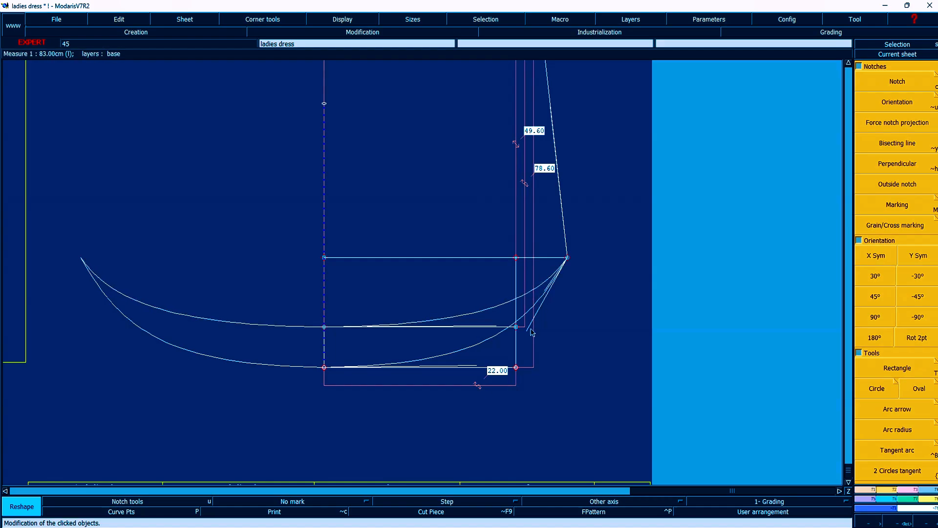
- Refine the end tangents of both hem curves so they leave the centre line flat and bow more fully toward the side seam
click(527, 330)
click(533, 321)
click(497, 326)
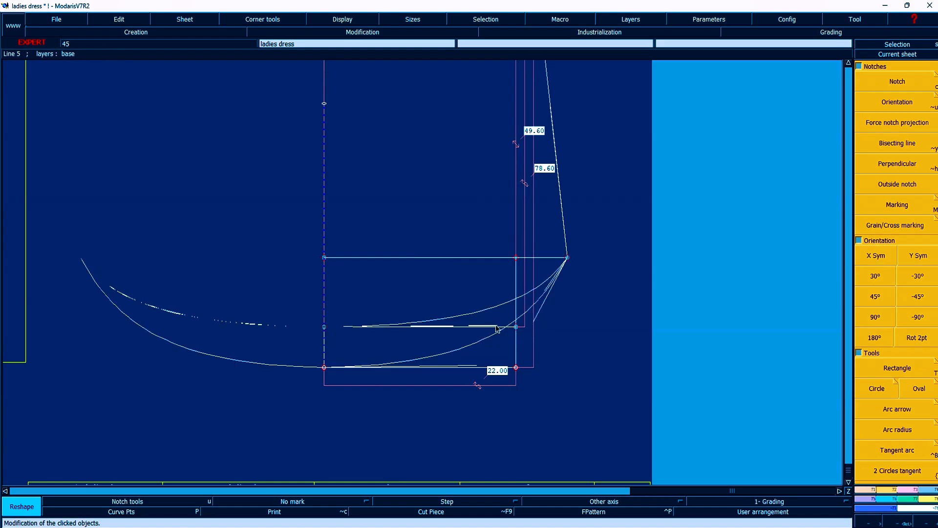
click(516, 326)
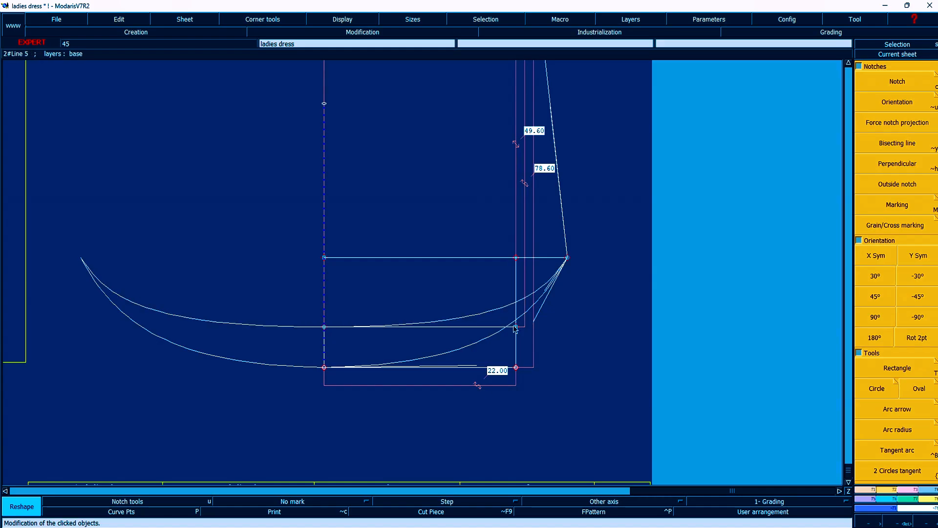
click(473, 366)
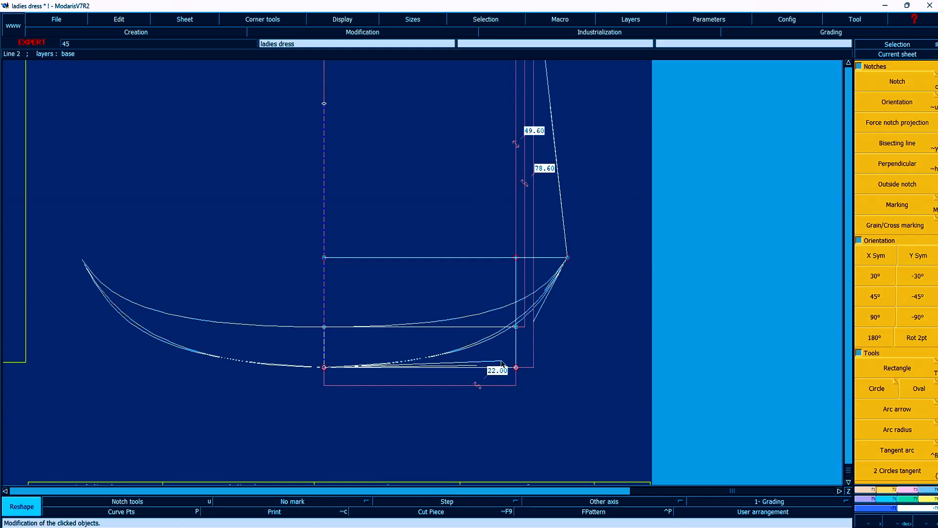
click(501, 360)
click(535, 321)
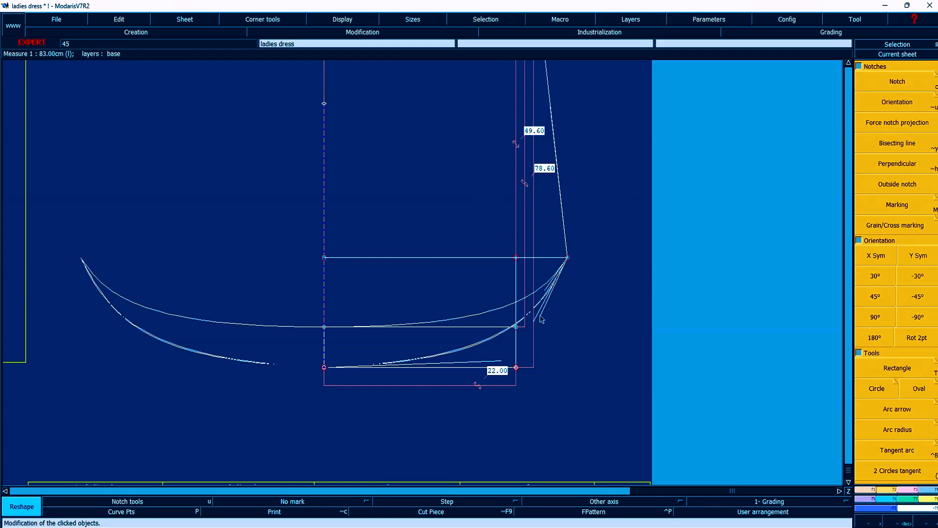
click(540, 314)
click(544, 290)
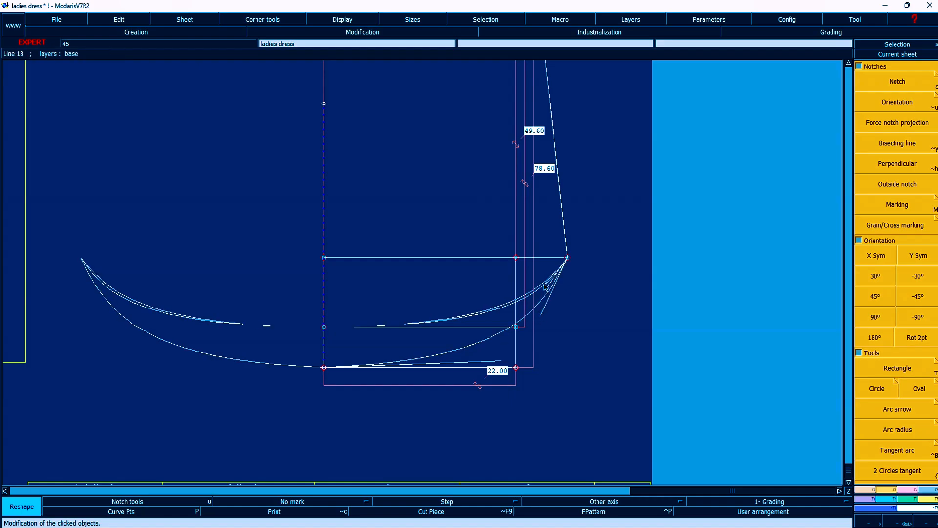
click(544, 284)
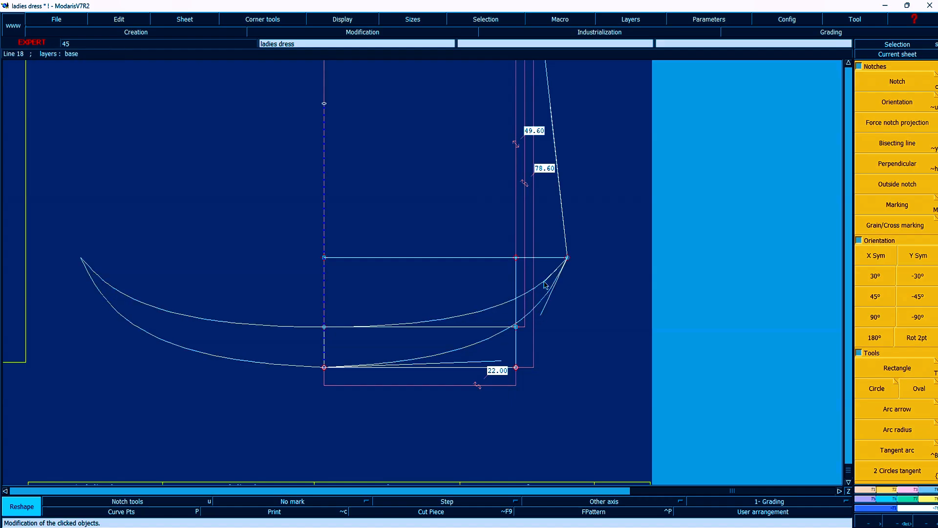
click(492, 367)
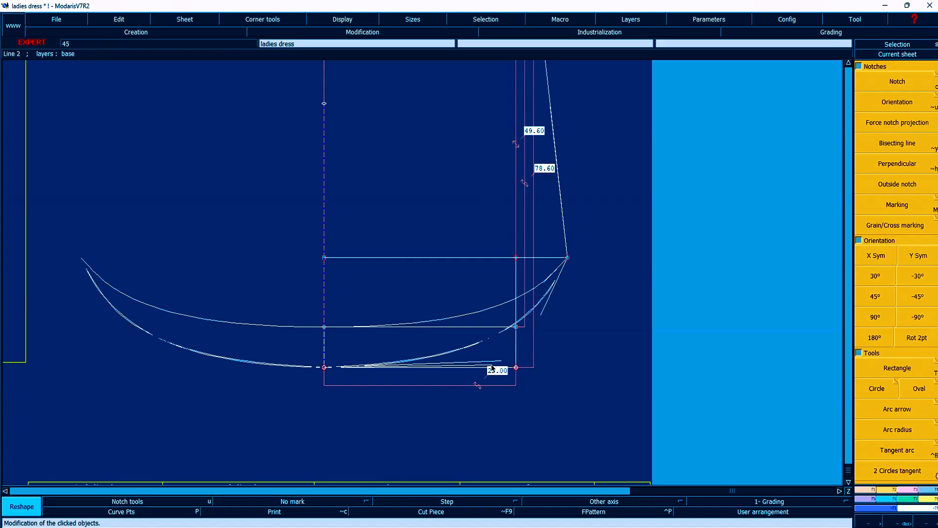
click(492, 368)
- Delete the 22.00 width measurement and the 83.00, 78.60 and 49.60 length measurements from the dress draft
key(Delete)
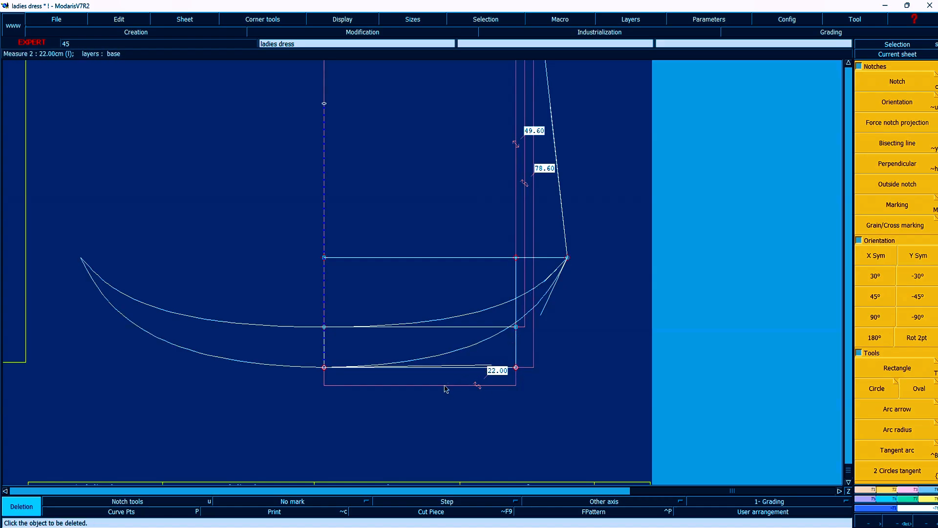
click(452, 385)
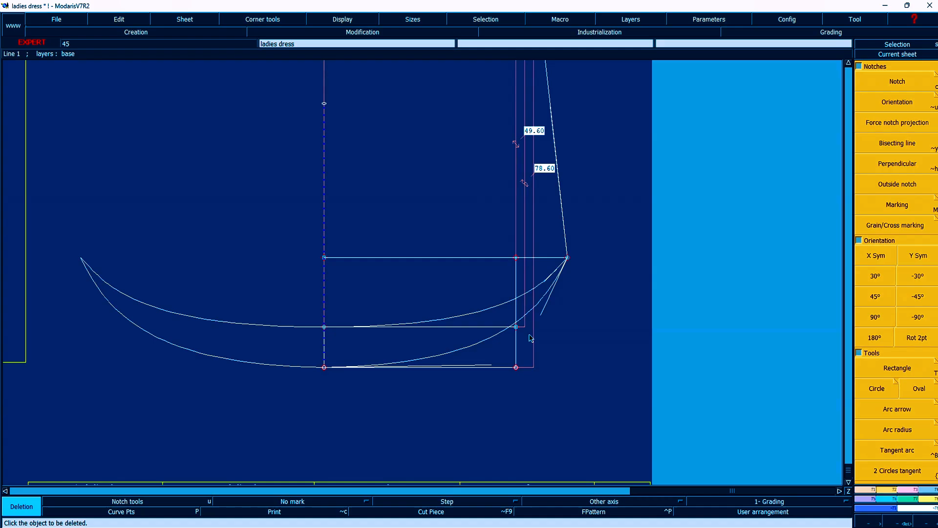
click(533, 309)
click(525, 308)
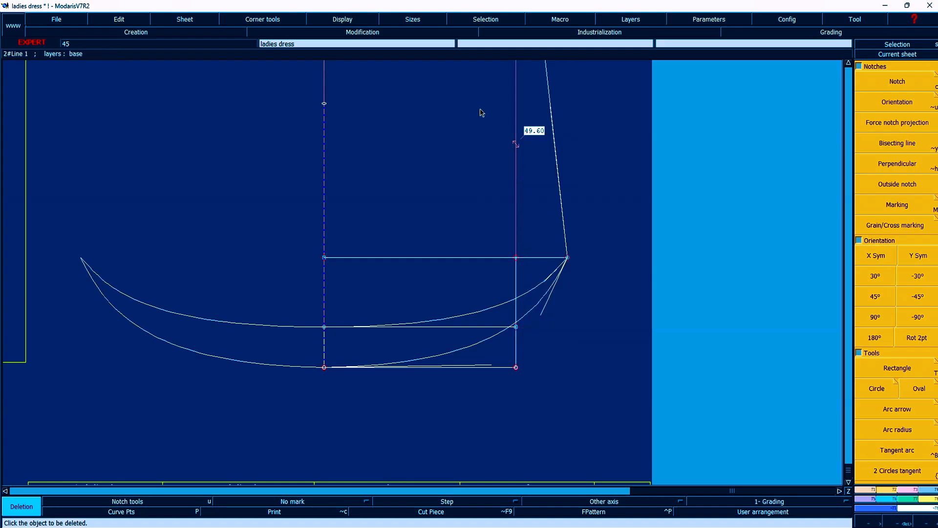
click(517, 149)
key(Home)
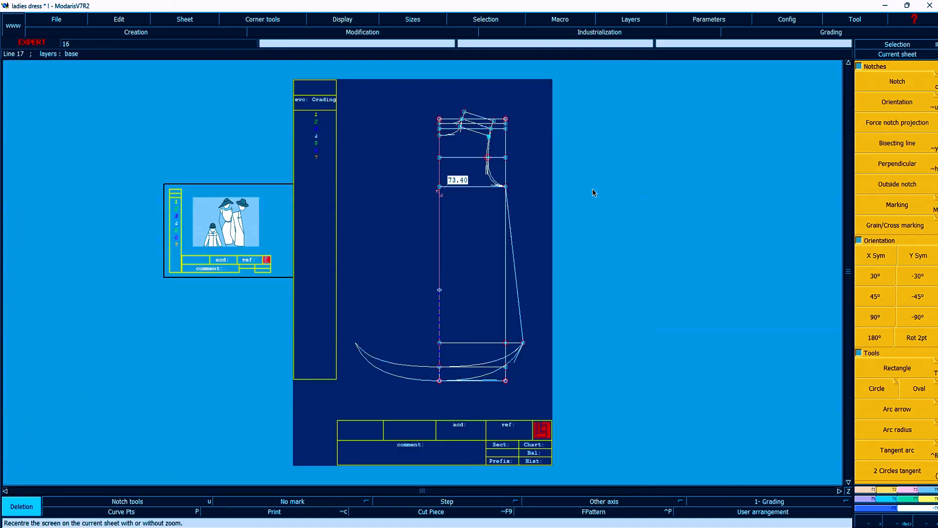
- Delete the 73.40 measurement on the centre line just below the underarm line
key(Return)
click(426, 193)
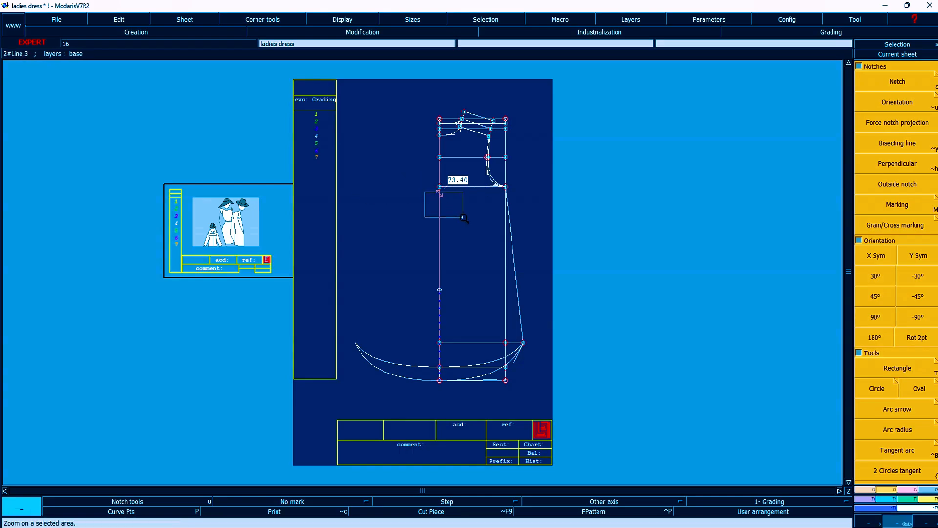
key(Delete)
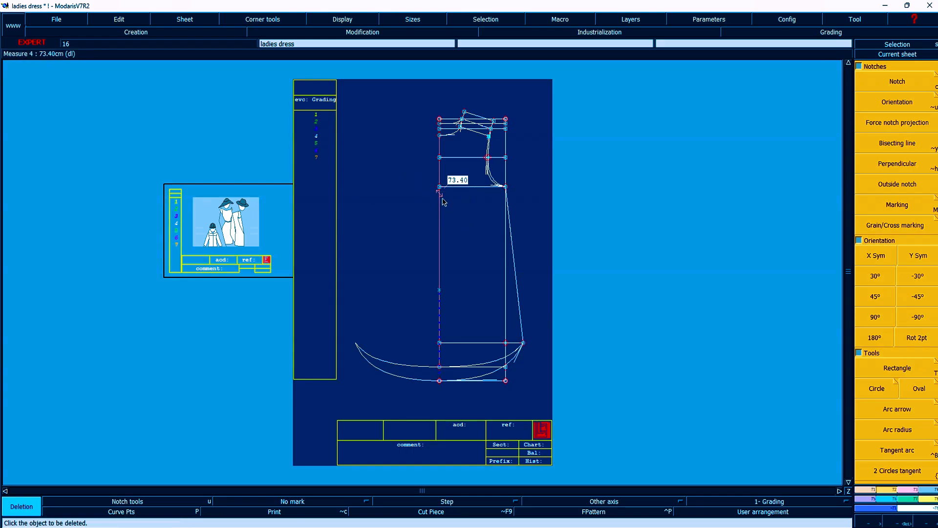
key(Return)
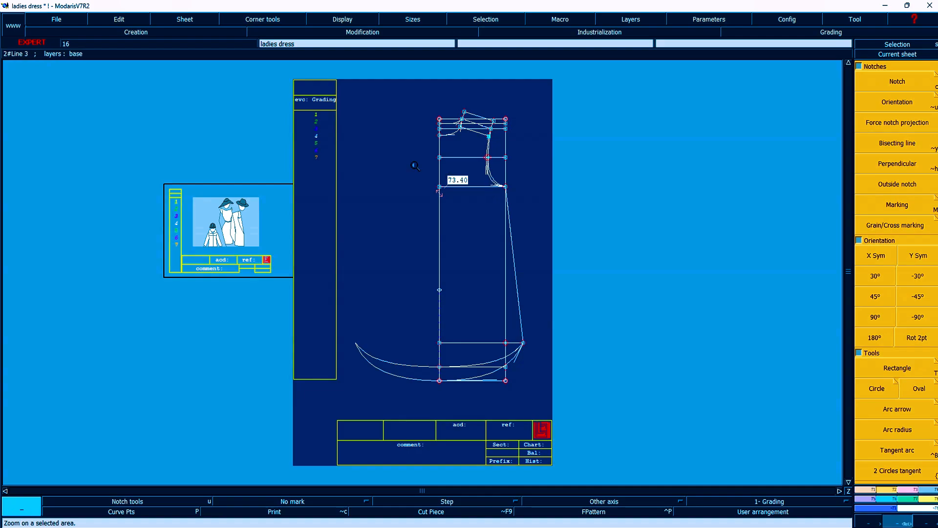
click(387, 105)
click(540, 224)
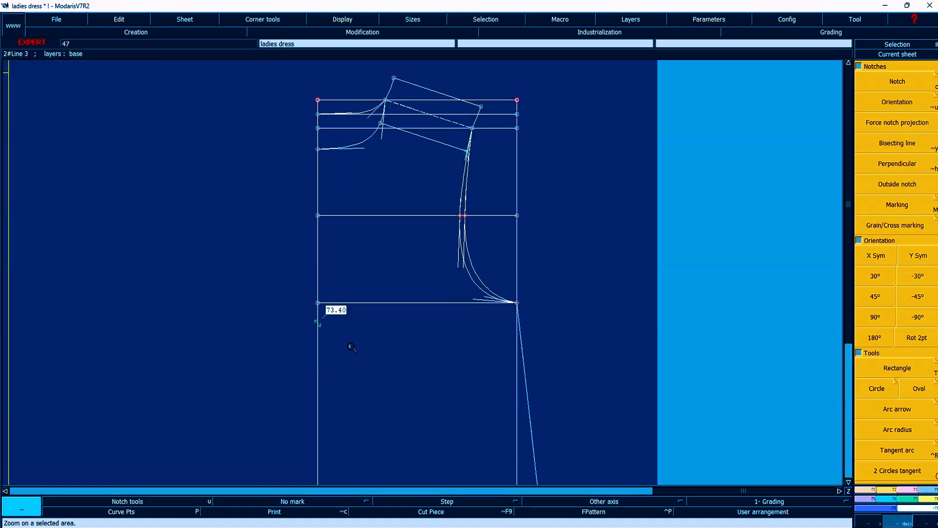
key(Delete)
click(318, 324)
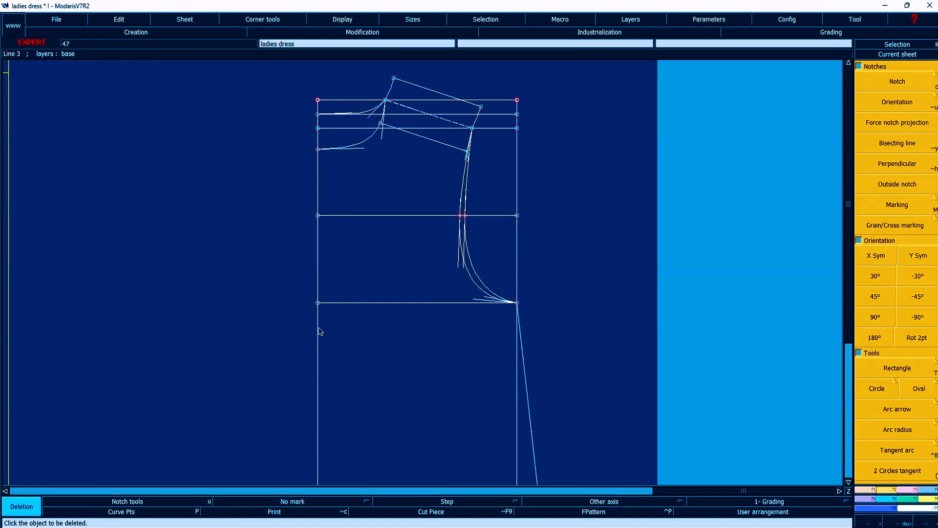
- Delete the mirrored hem curves beyond the centre line together with their symmetry axis
key(Home)
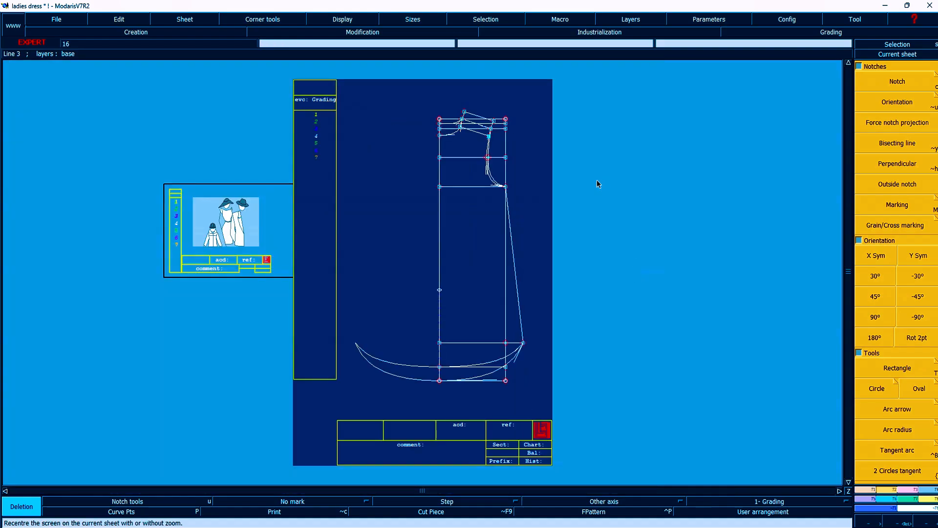
click(395, 376)
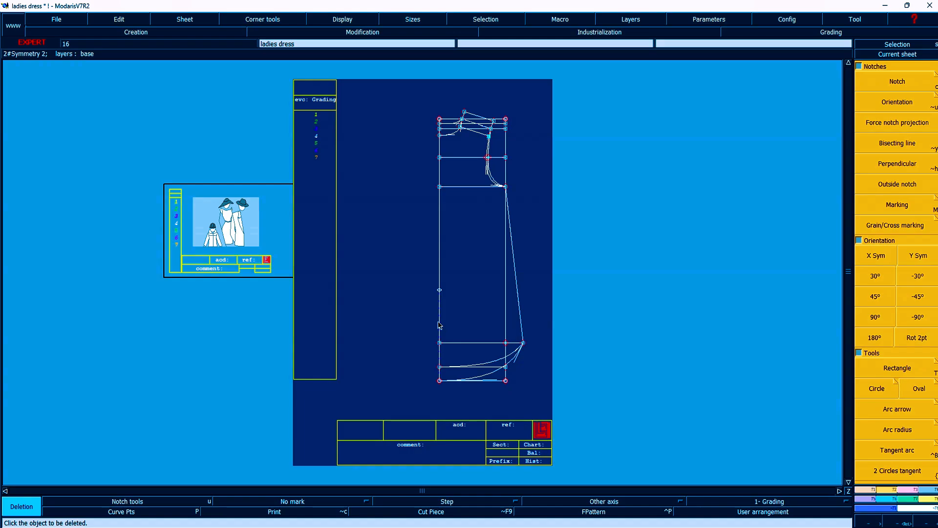
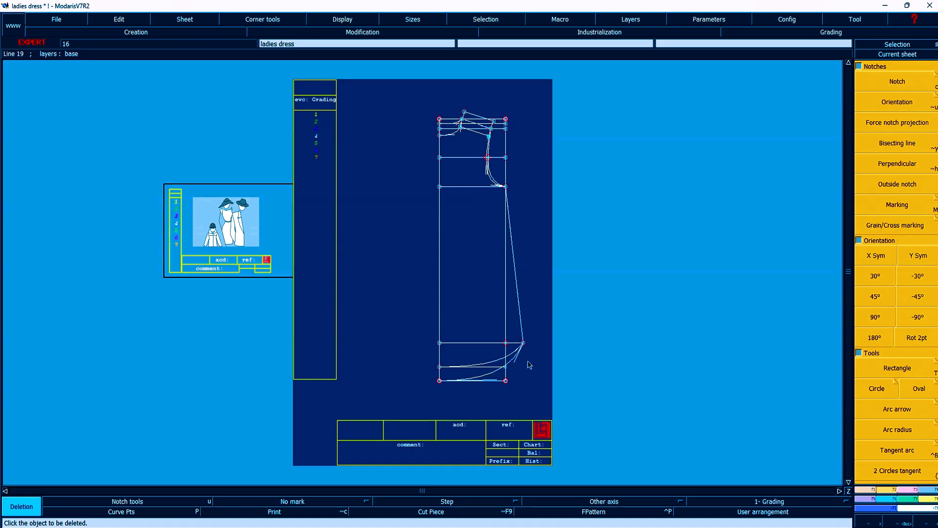
- Remove the horizontal construction line at the upper hem curve and hide the curve handles
key(Return)
drag(353, 309, 586, 404)
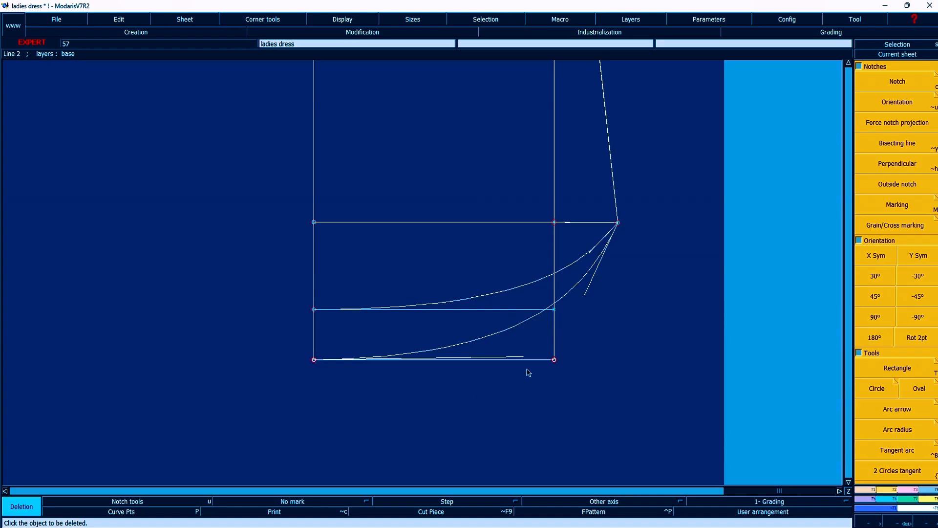
click(365, 20)
click(338, 212)
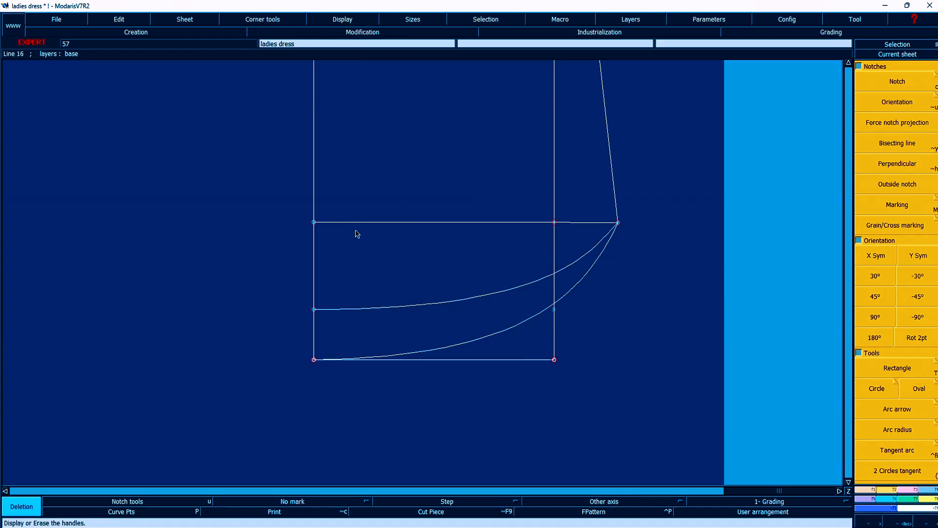
- Delete the horizontal construction line at the lower hem and the vertical construction line crossing both hem curves, keeping the upper curve's shape
click(532, 360)
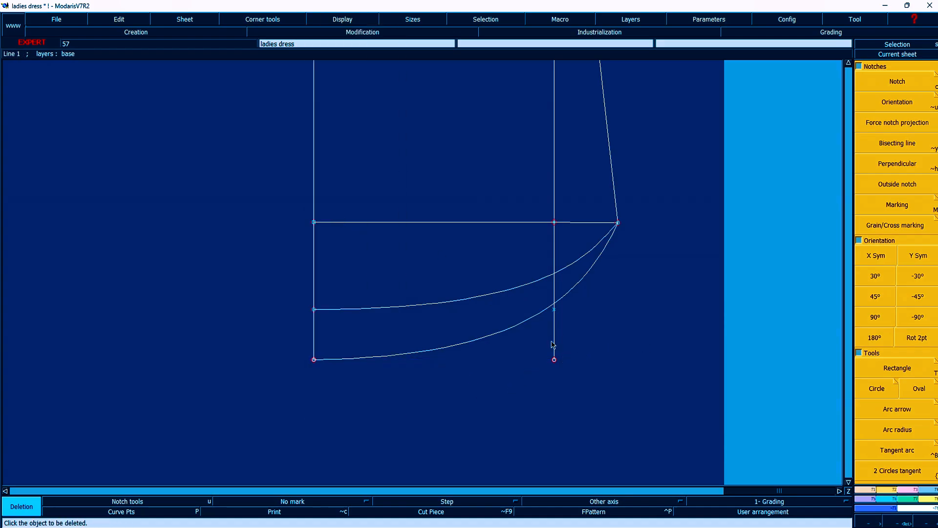
click(554, 313)
click(557, 316)
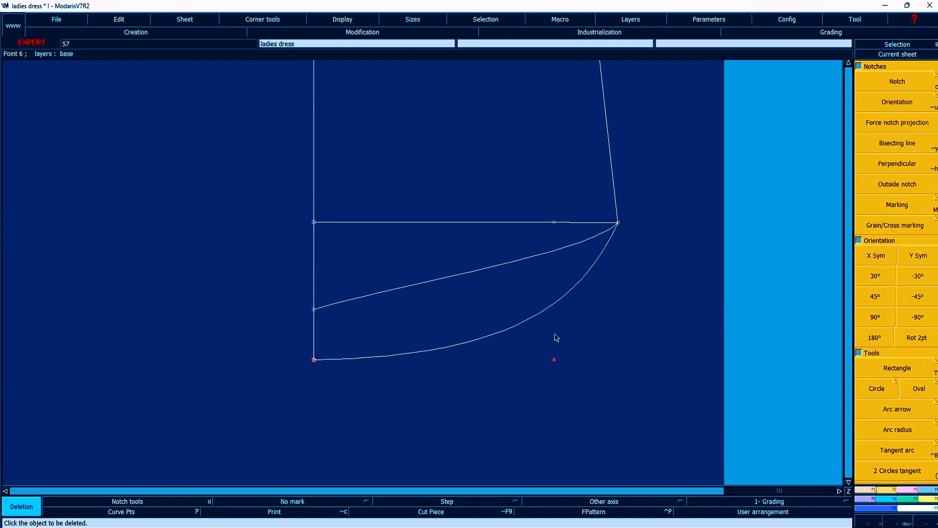
key(ctrl+z)
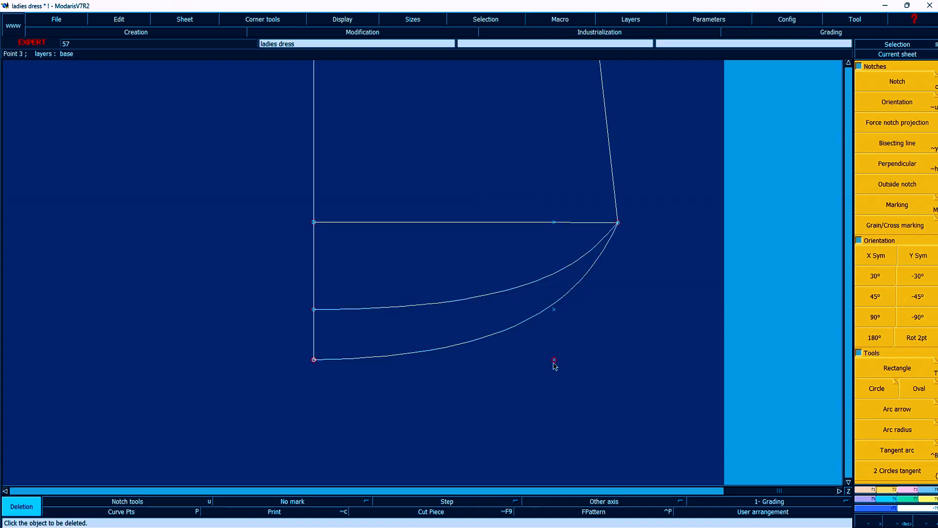
- Delete the leftover point on the straight hem line and the part of the cross-front line extending beyond the armhole
click(553, 222)
key(Home)
key(Return)
drag(377, 105, 634, 243)
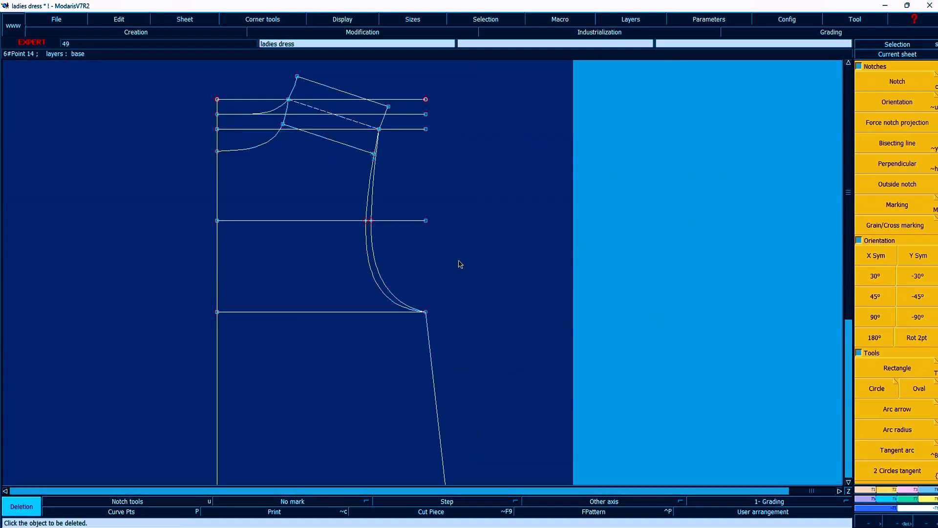
click(427, 221)
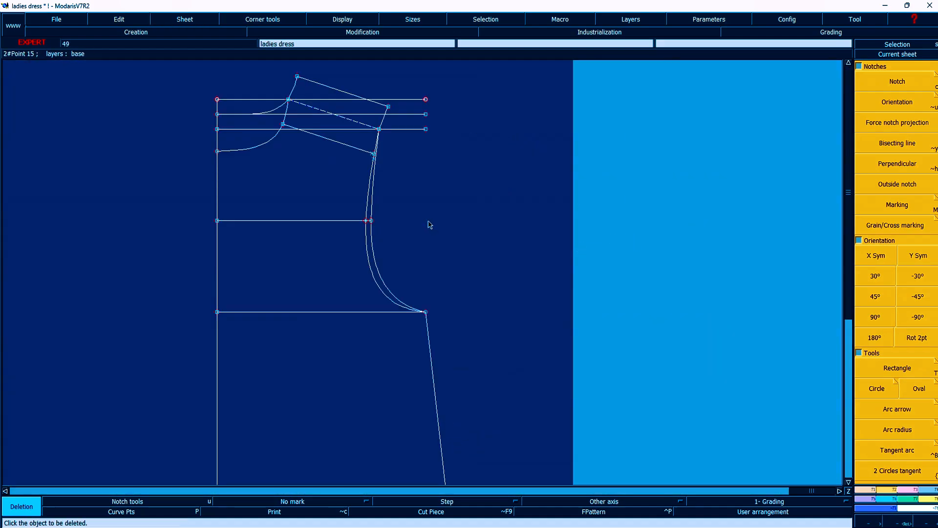
- Delete the three horizontal construction lines and their leftover points around the neckline and shoulder
click(414, 129)
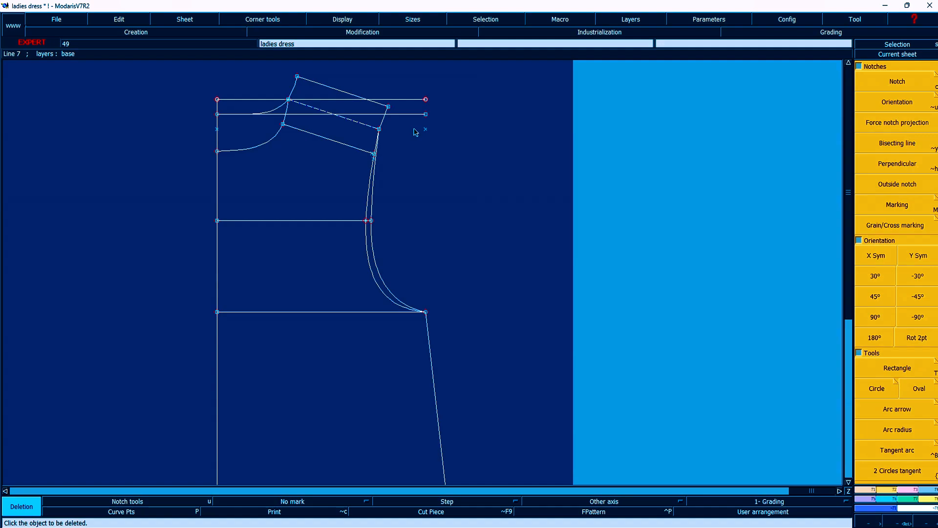
click(417, 115)
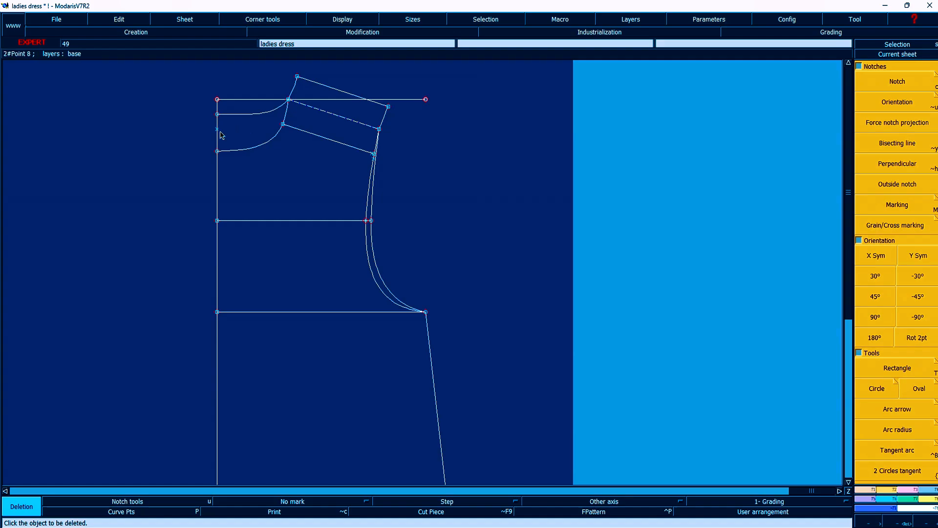
click(256, 100)
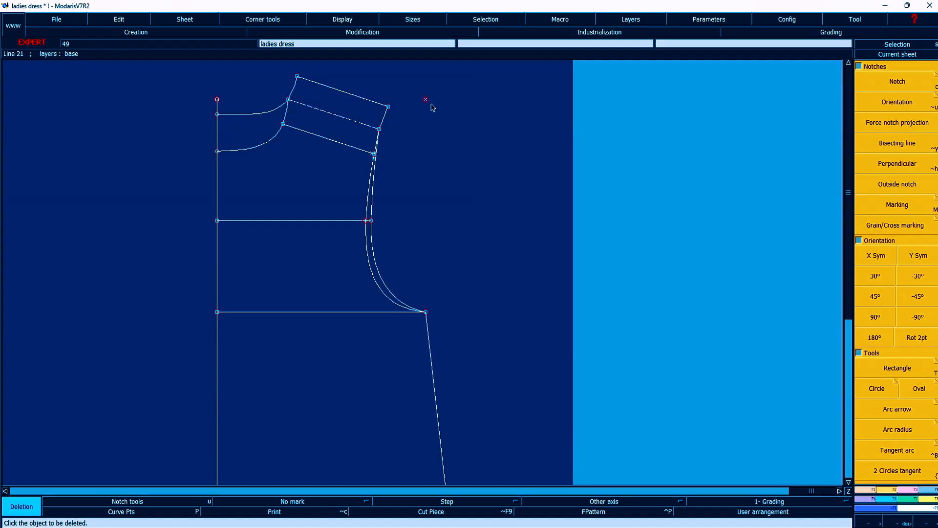
- Trim the centre line's upper end to the back neckline curve with Adjust 2 lines
key(F3)
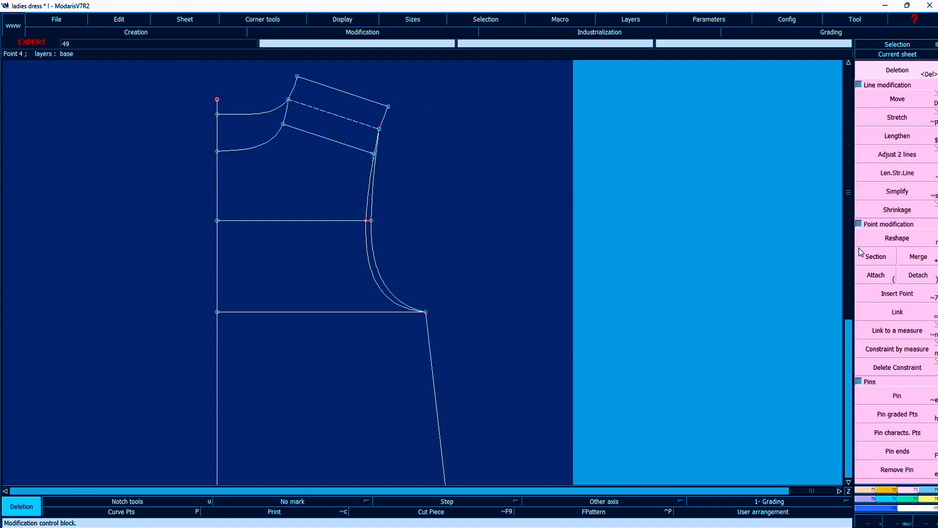
click(897, 156)
click(217, 121)
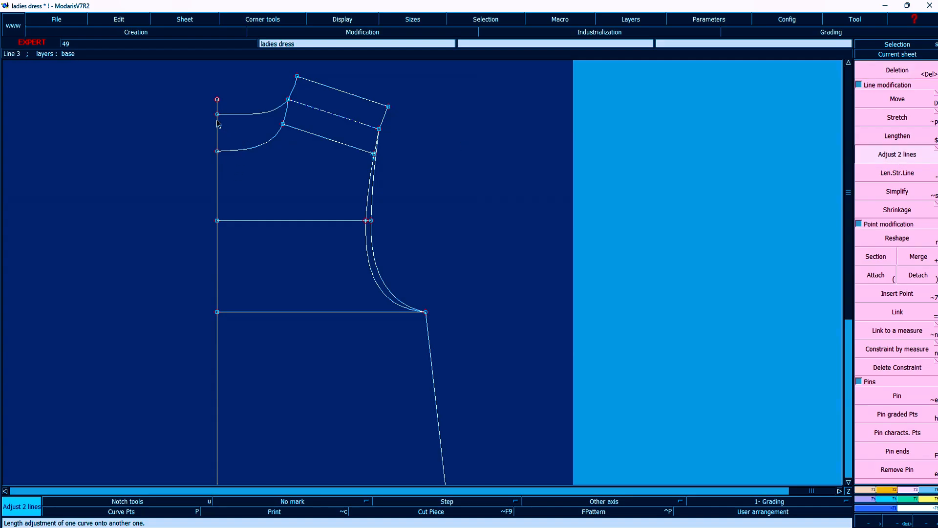
click(228, 115)
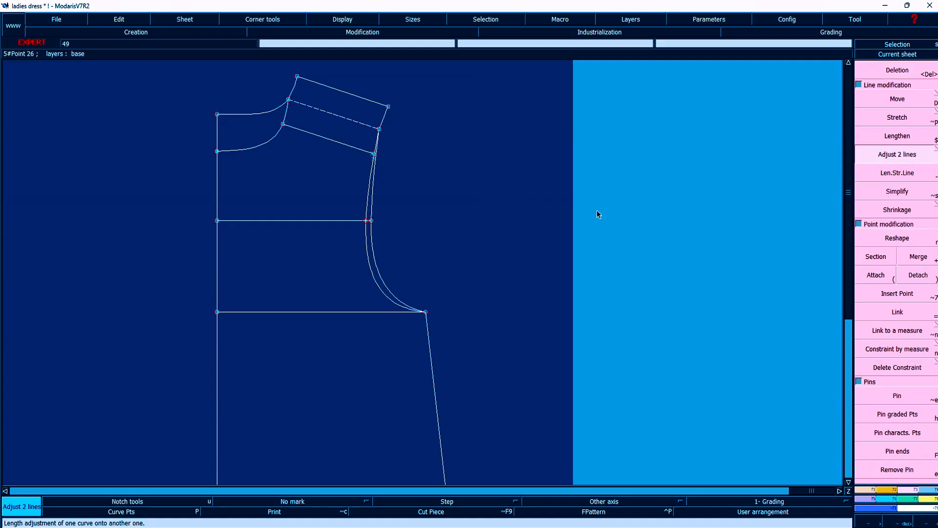
- Rotate the ladies dress sheet by 90° so the pattern lies horizontally
key(Home)
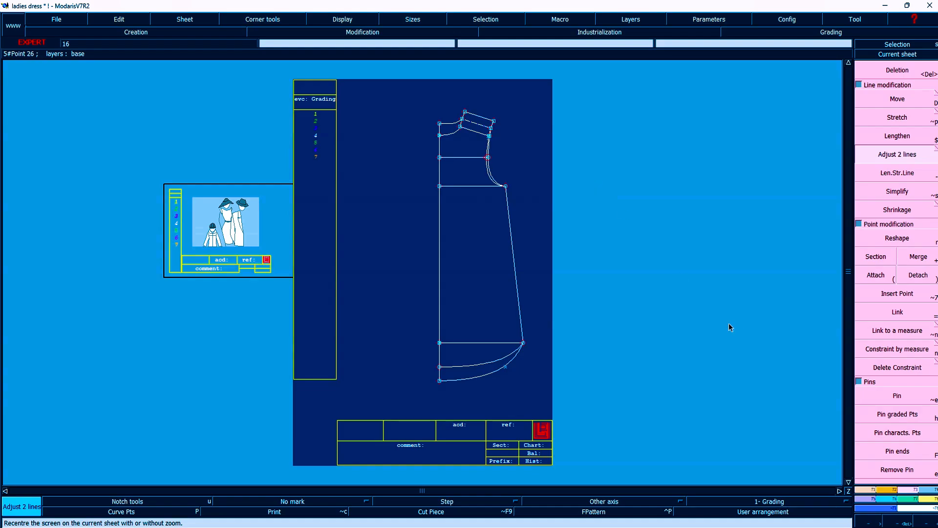
key(F4)
click(876, 319)
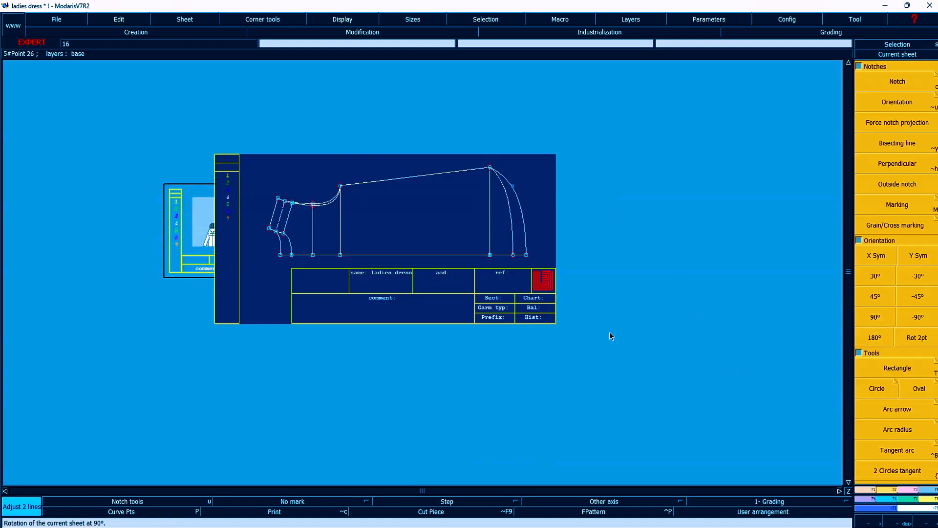
key(Return)
drag(226, 159, 570, 290)
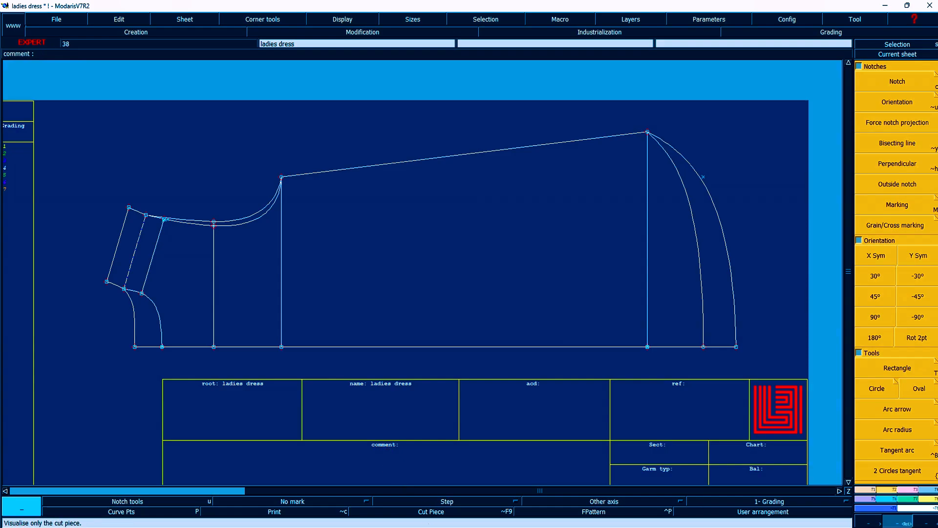
- Switch to the dress measurement chart in Excel and check size 4's sleeve length, sleeve bottom seam and pocket position from edge
click(432, 525)
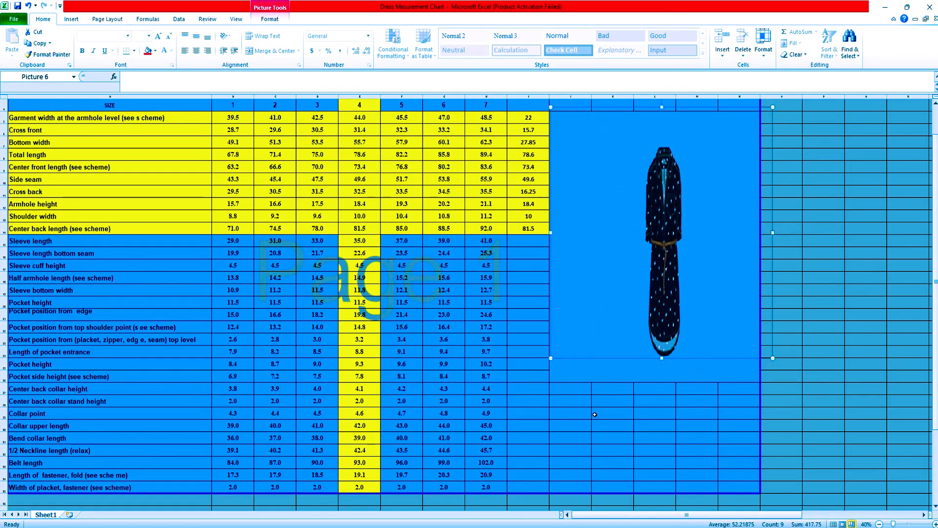
click(738, 437)
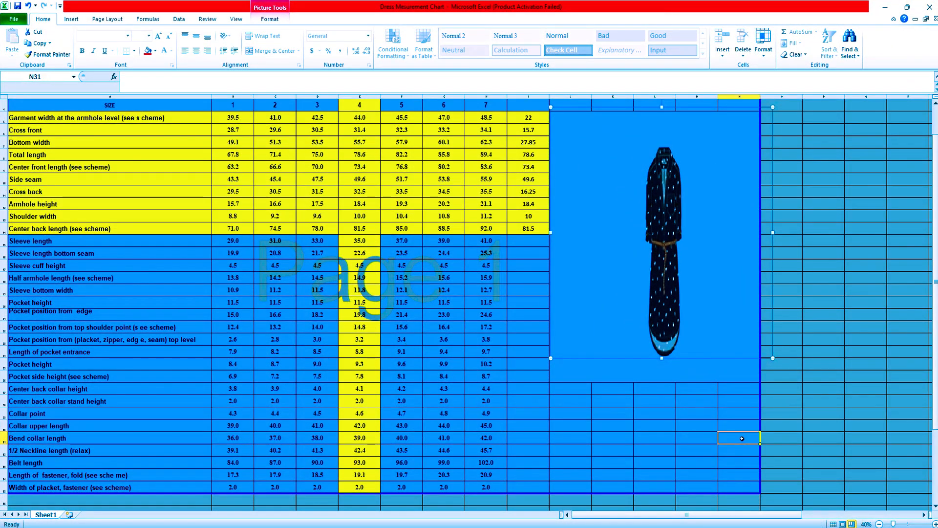
click(52, 243)
click(357, 242)
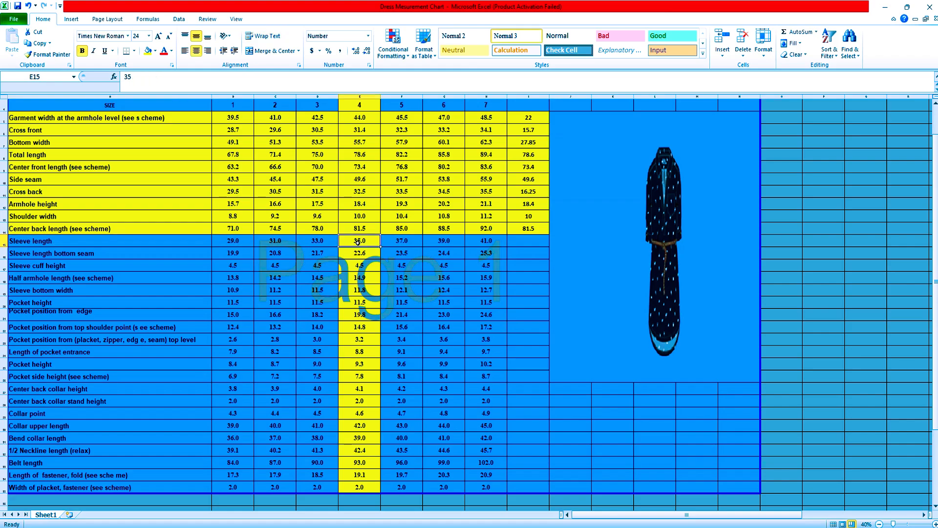
click(25, 255)
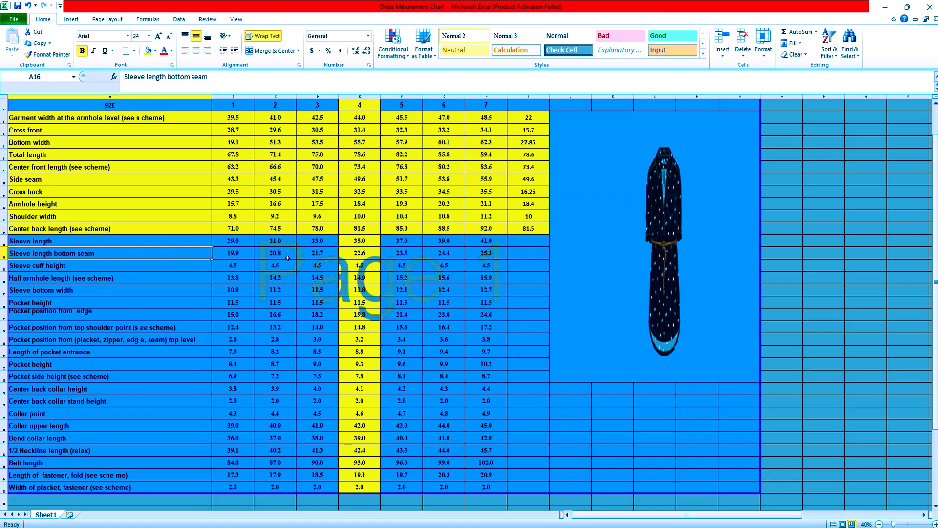
click(362, 254)
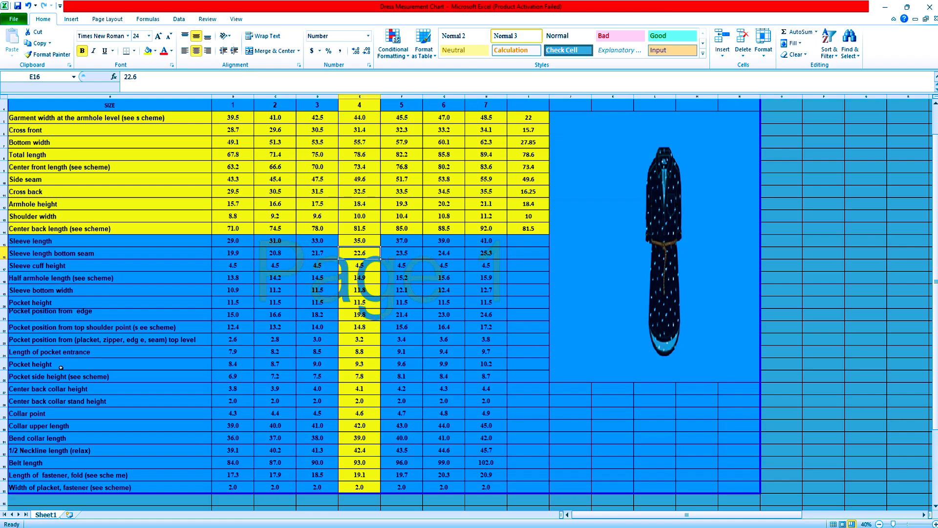
click(39, 316)
click(354, 316)
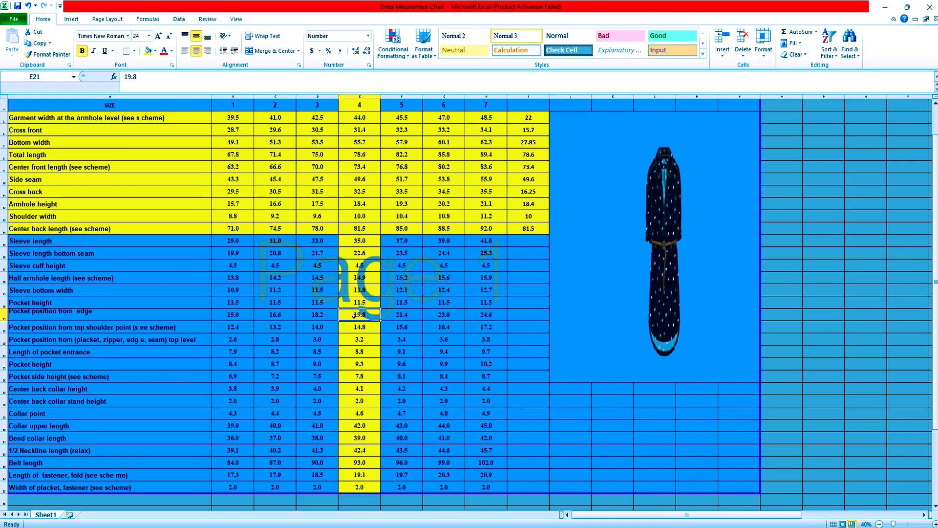
- Review the collar, neckline and belt rows, and check size 4's fastener length and placket width
click(39, 390)
click(43, 401)
click(42, 413)
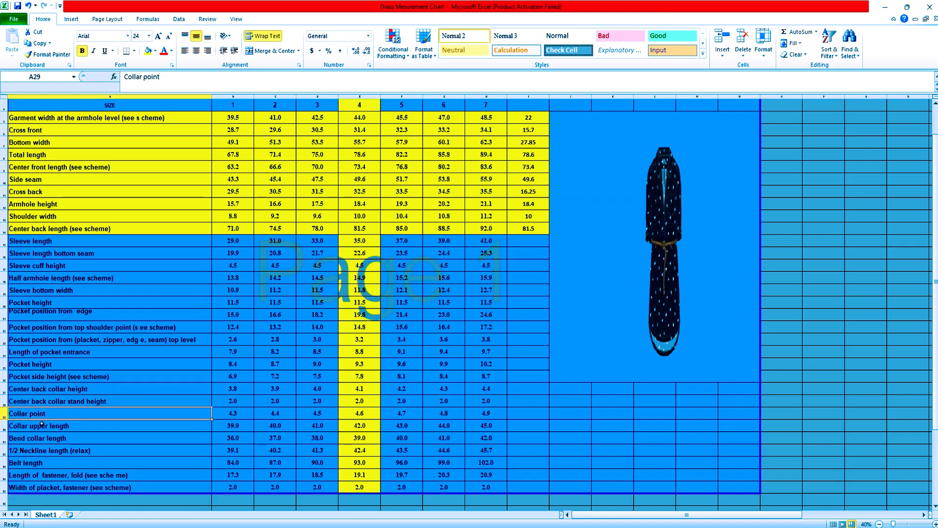
click(41, 426)
click(51, 437)
click(58, 454)
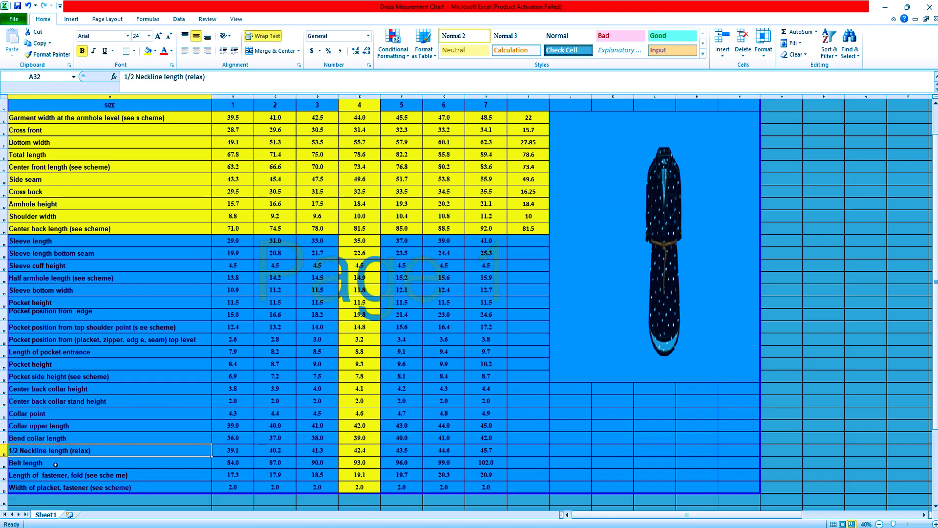
click(82, 462)
click(82, 475)
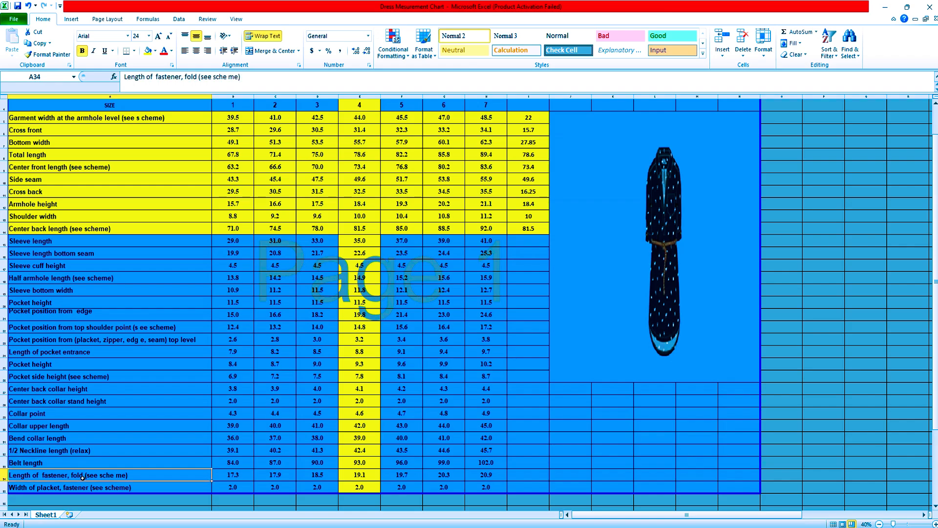
click(360, 474)
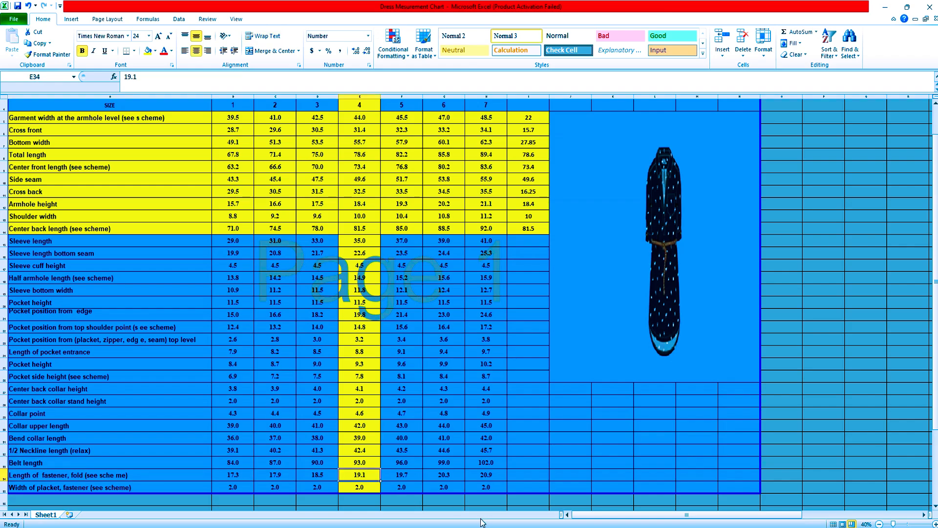
click(356, 488)
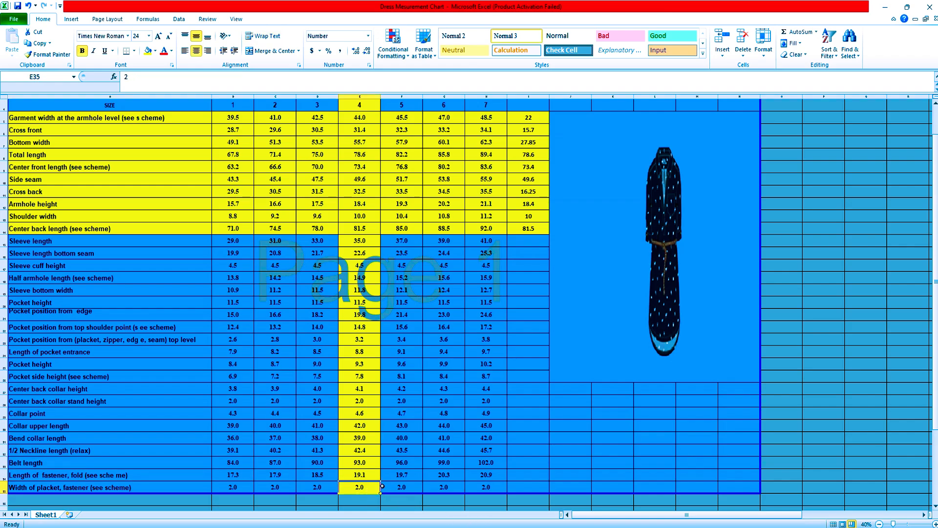
- Enter 19.1 for the fastener length and 2 for the placket width in the column after size 7
click(520, 477)
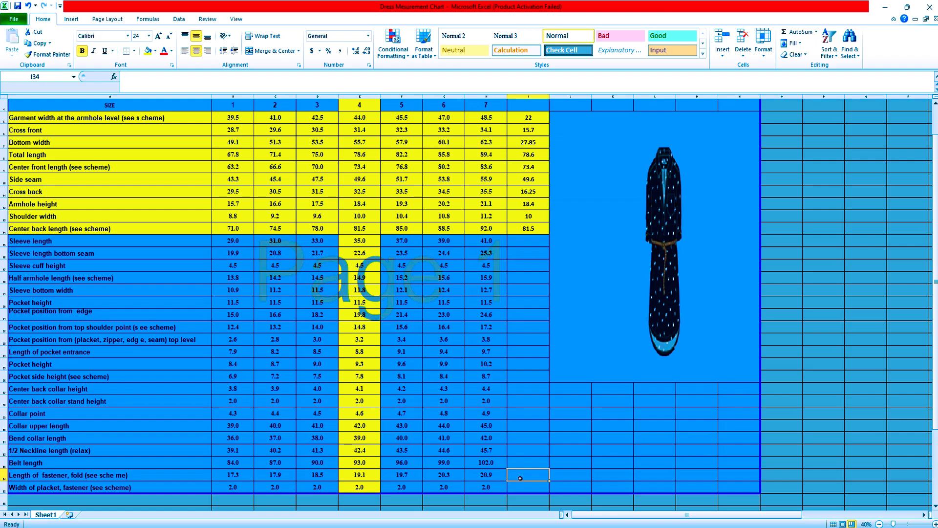
text(19)
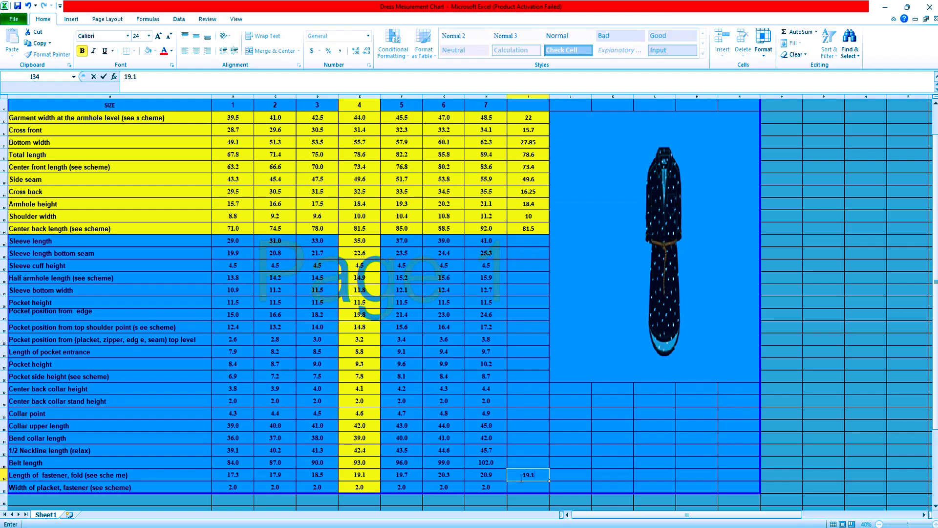
text(.1)
key(Return)
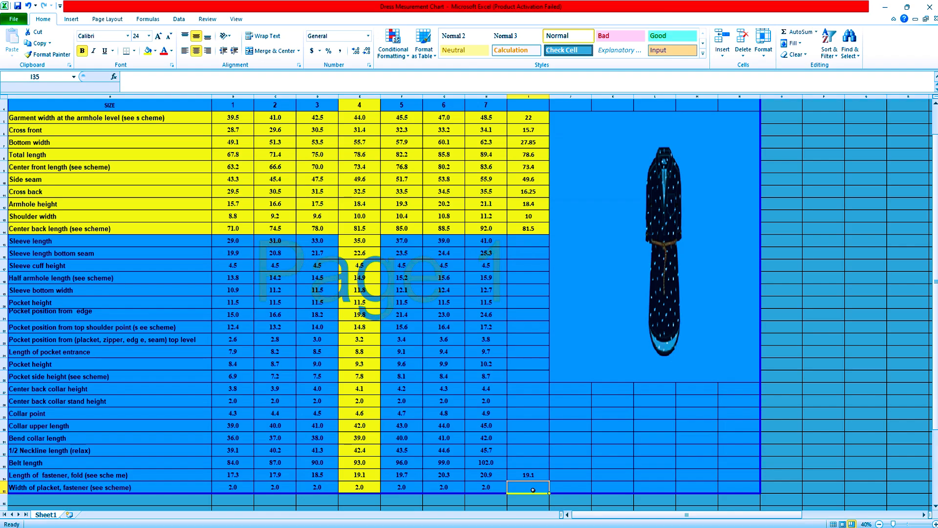
text(2)
key(Tab)
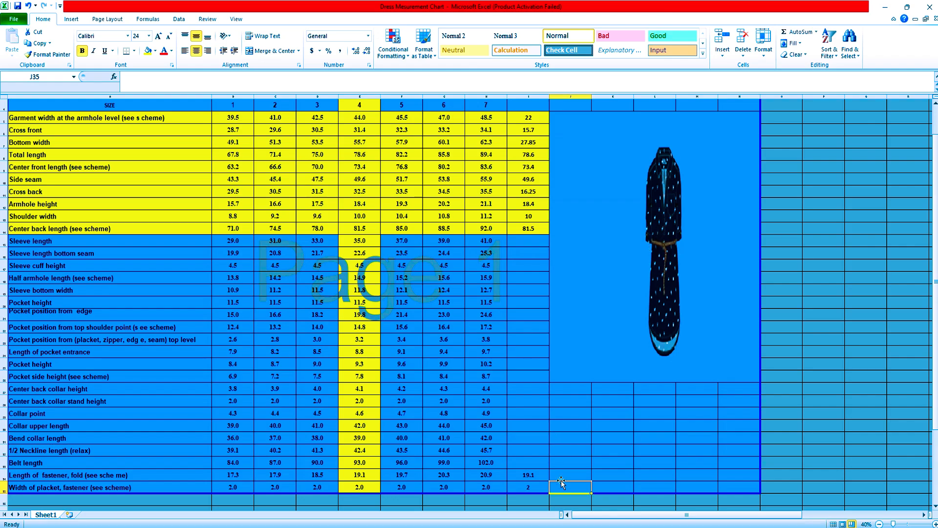
- Fill the fastener length and placket width rows with yellow, and save the workbook
click(529, 474)
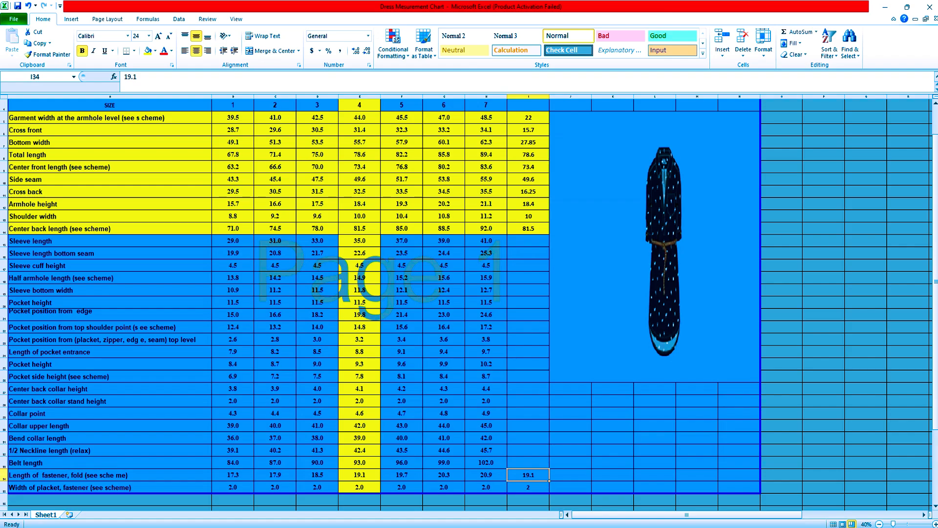
click(4, 474)
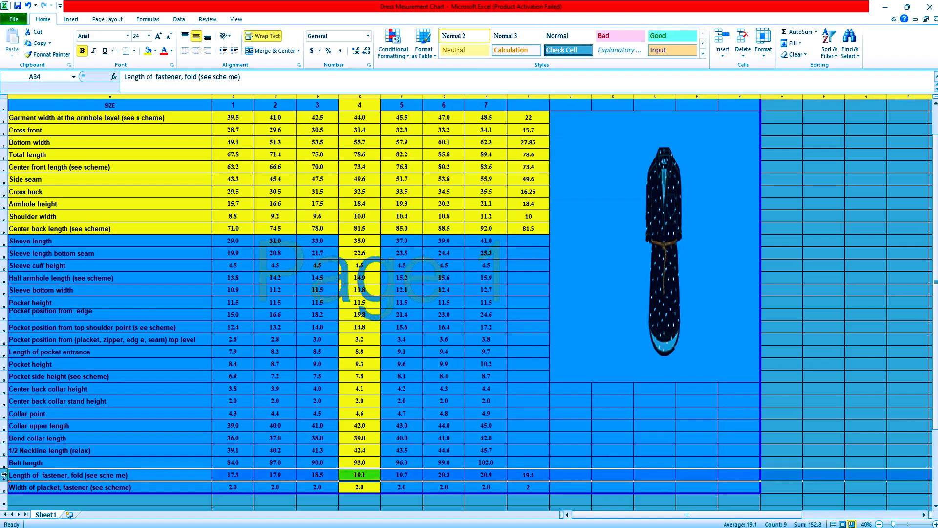
click(147, 50)
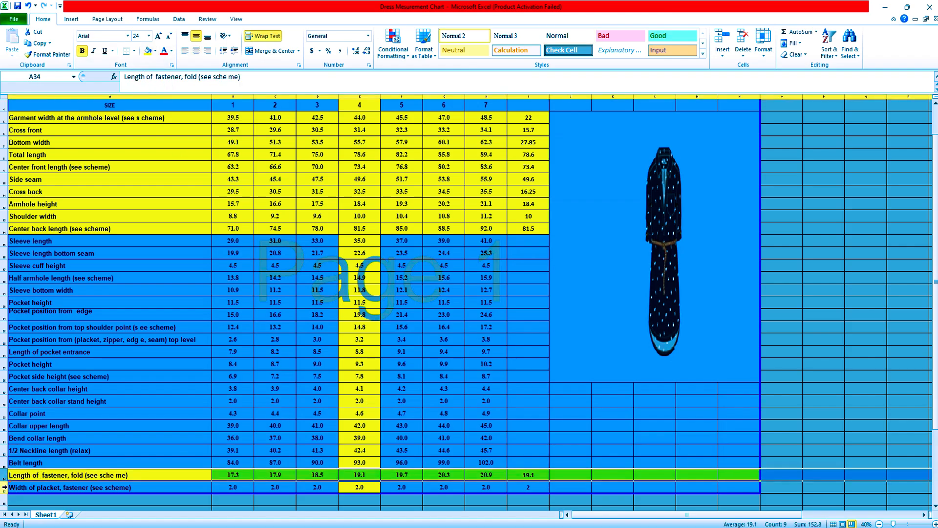
click(3, 487)
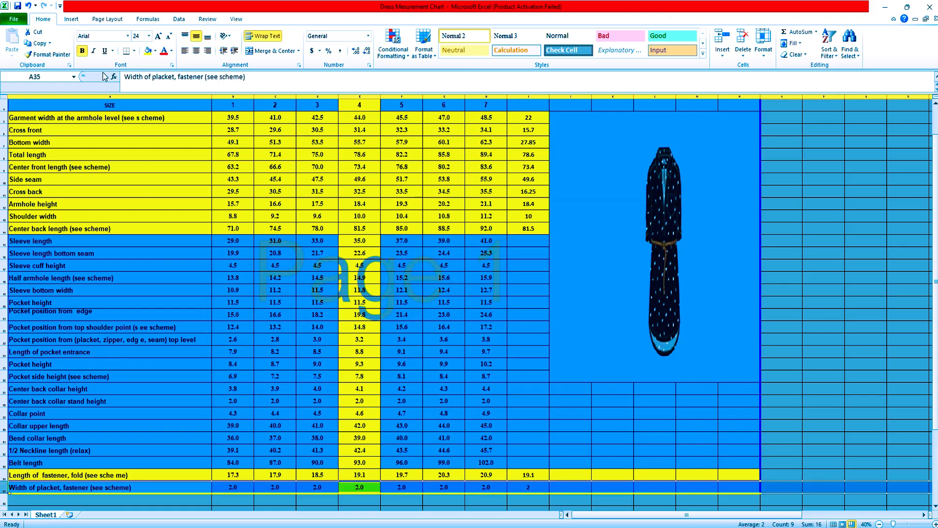
click(149, 52)
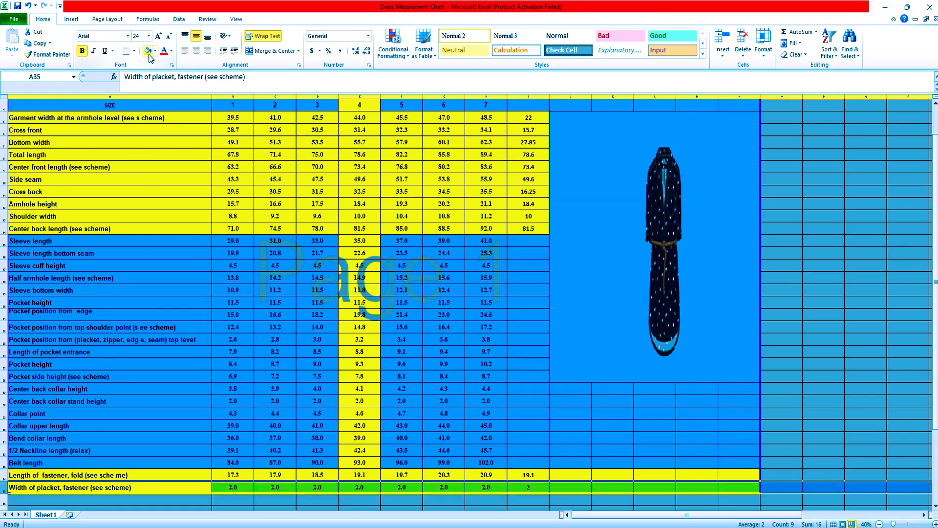
click(840, 393)
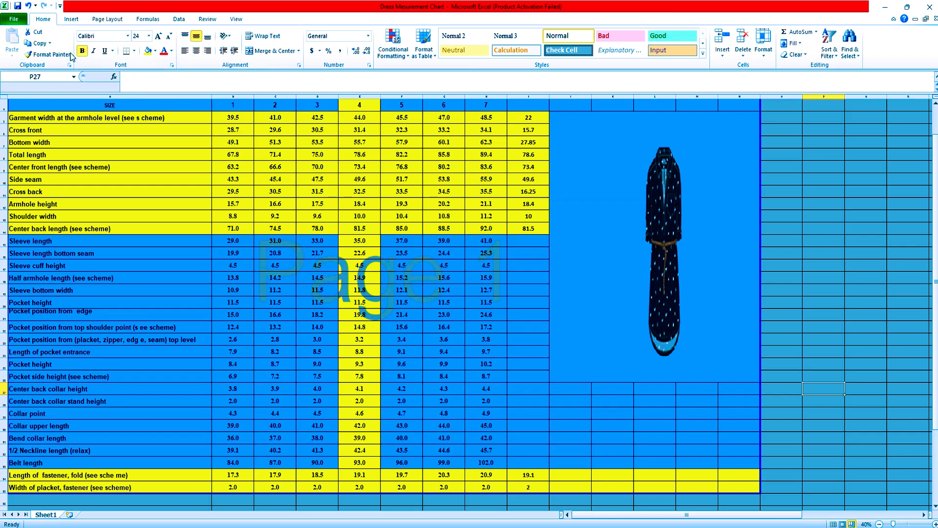
click(18, 7)
- View the pattern's neckline area in Modaris and check size 4's neckline, bend collar and collar upper lengths in the Excel chart
click(885, 7)
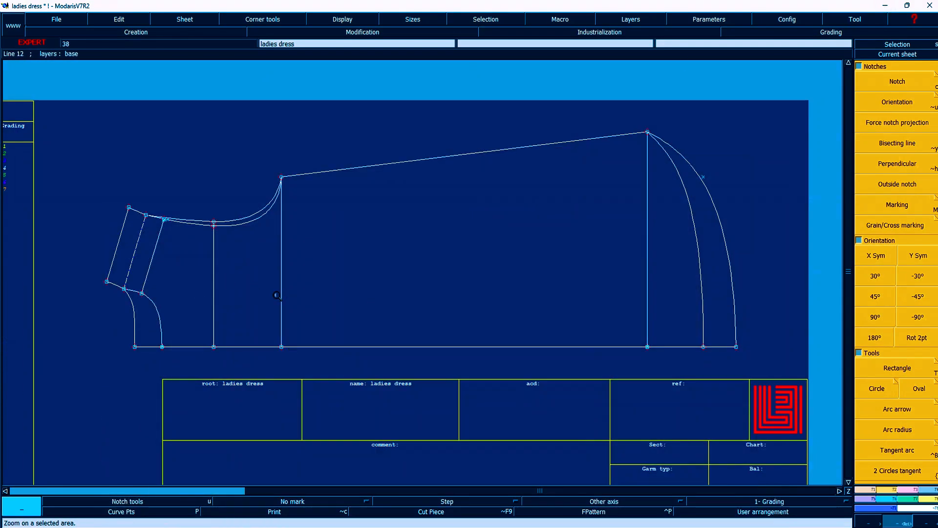
drag(54, 205, 389, 386)
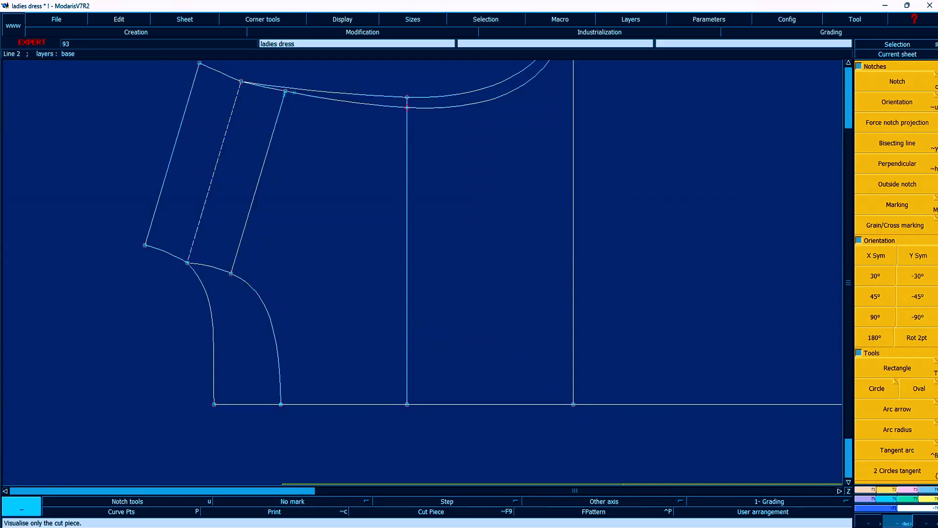
key(alt+Tab)
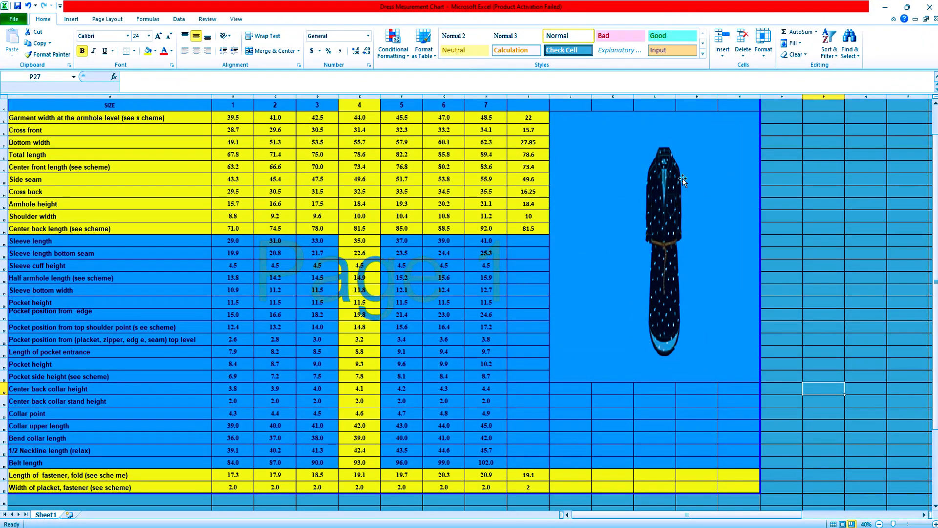
click(887, 9)
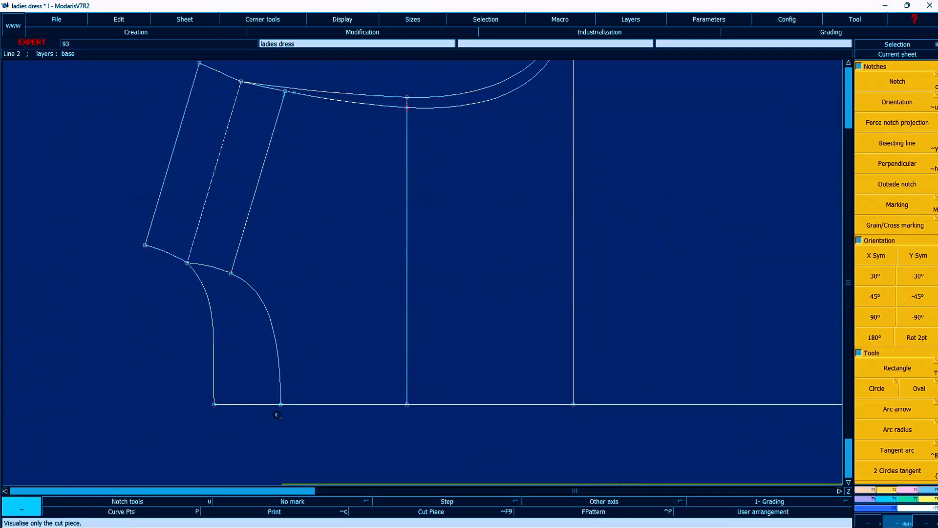
key(alt+Tab)
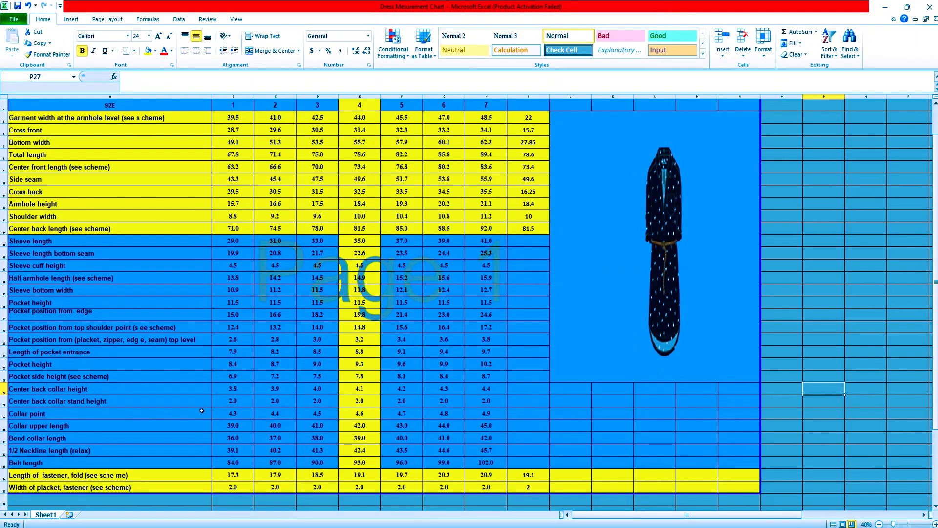
click(27, 464)
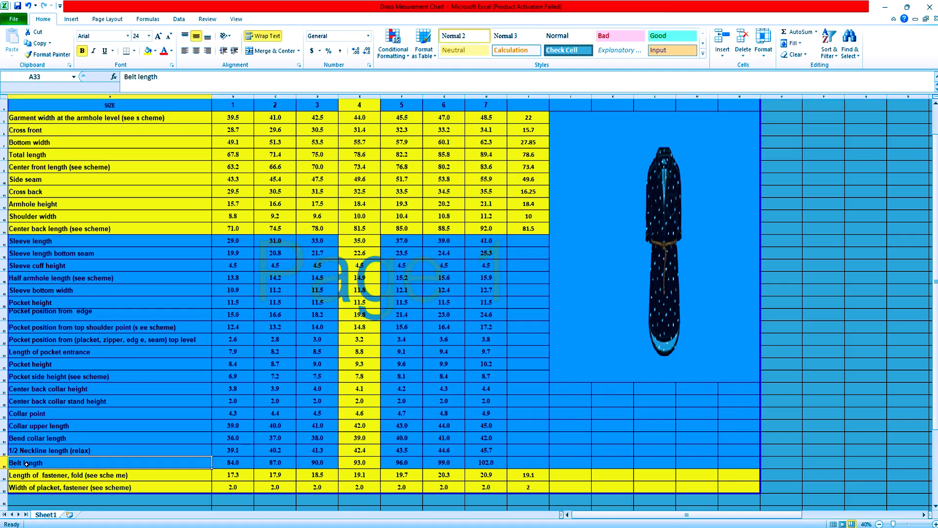
click(54, 452)
click(361, 451)
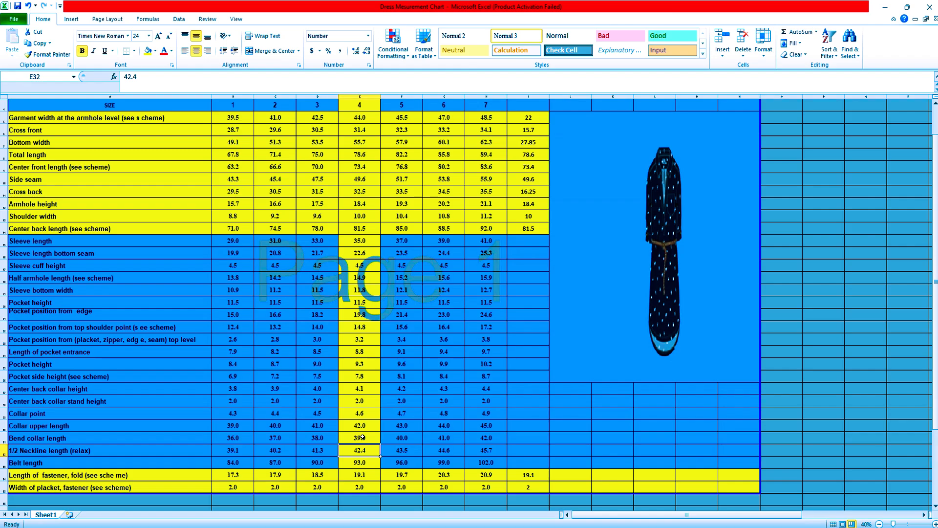
click(363, 439)
click(368, 425)
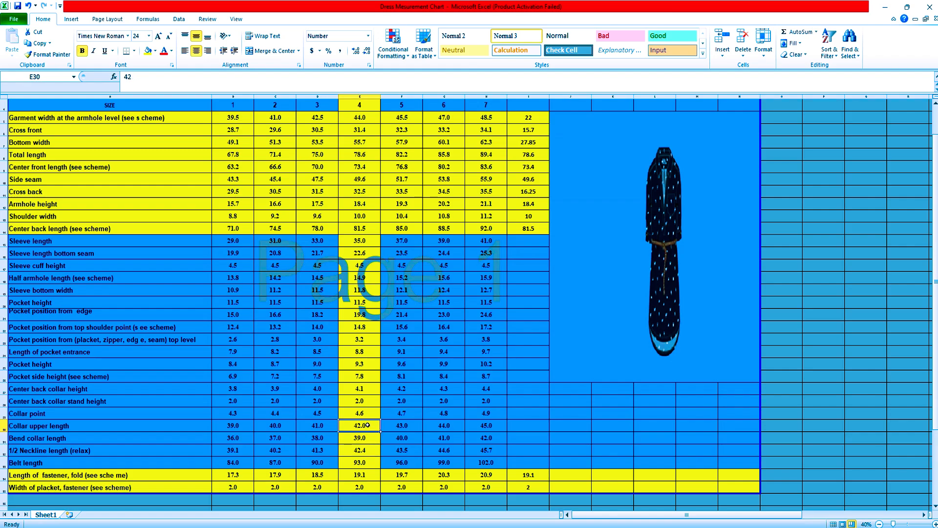
click(367, 451)
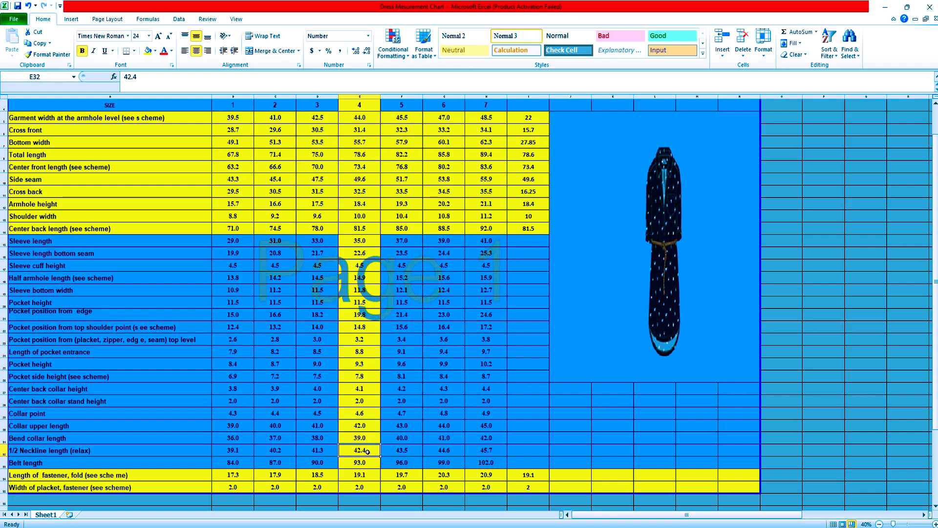
- Enter the formula =E32/2 for the 1/2 neckline length in the column after size 7
click(516, 453)
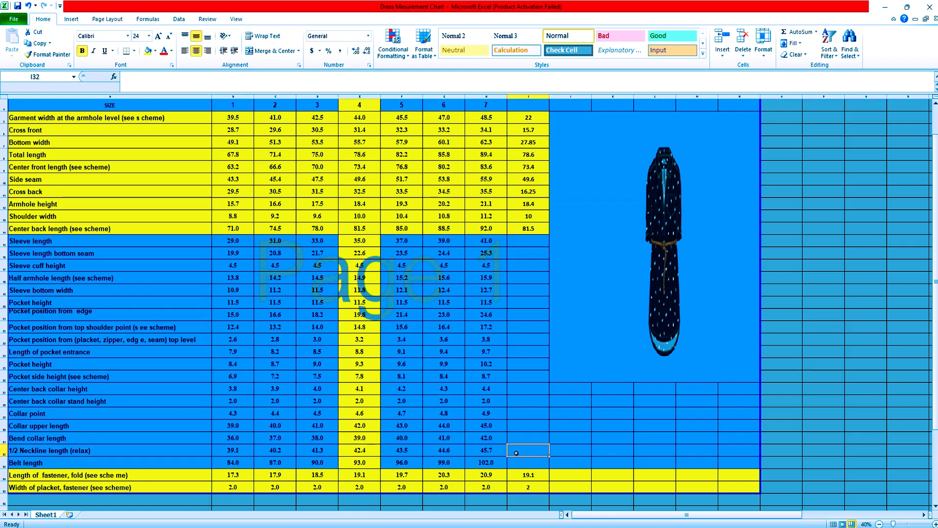
text(=)
click(363, 450)
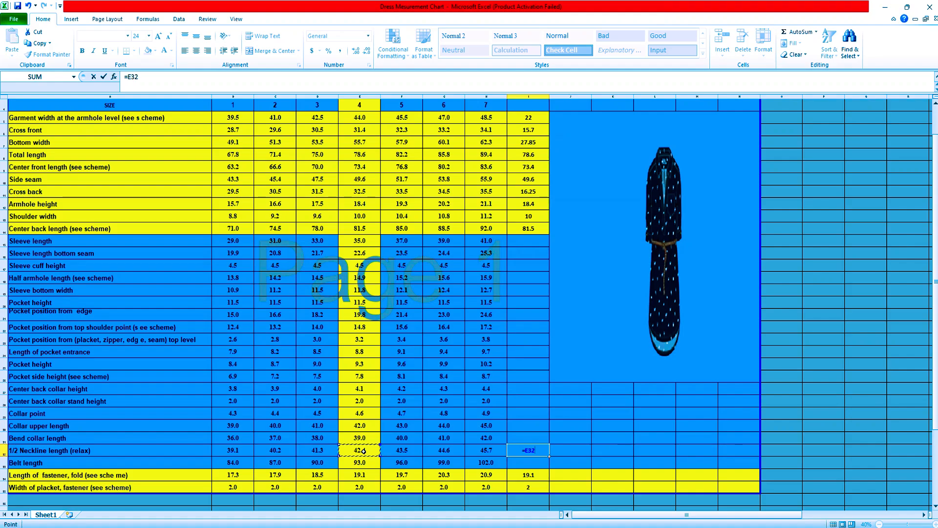
text(/2)
key(Return)
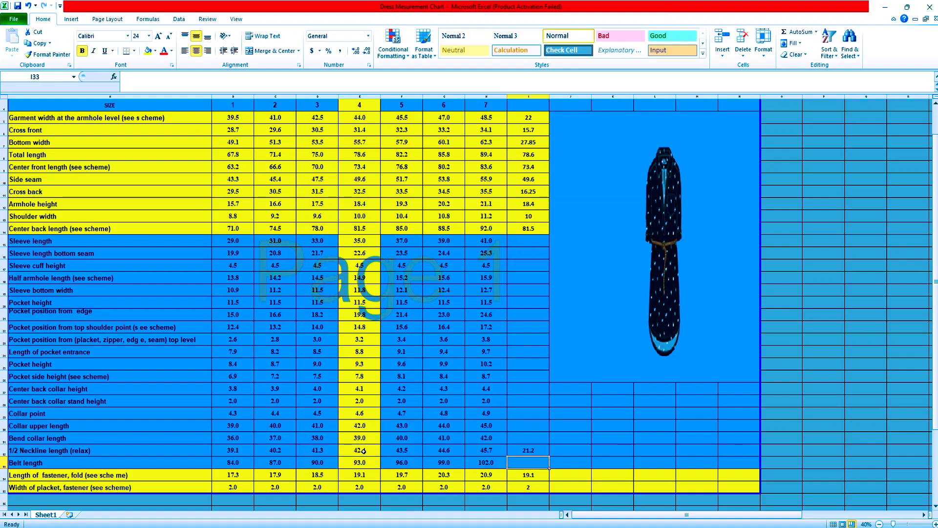
click(532, 450)
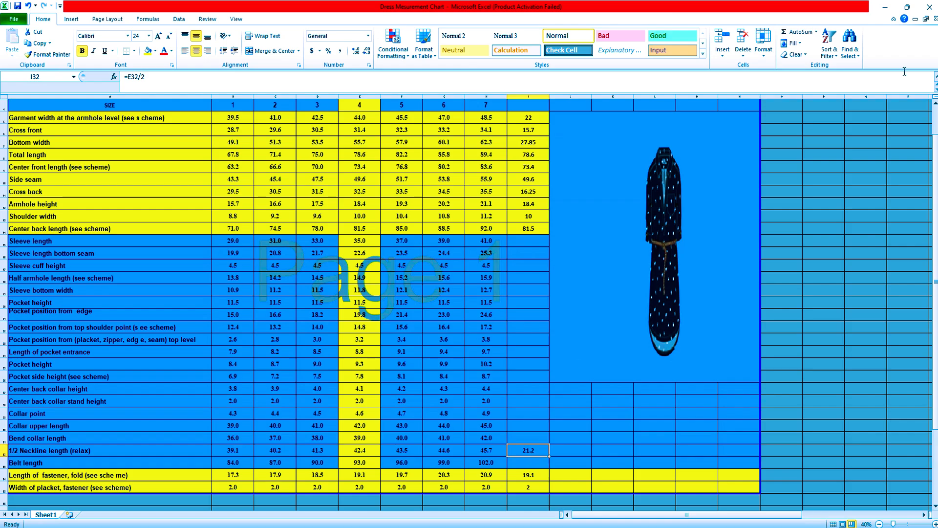
- Switch to Modaris and open the MChart measurement chart below the neckline drawing
click(885, 6)
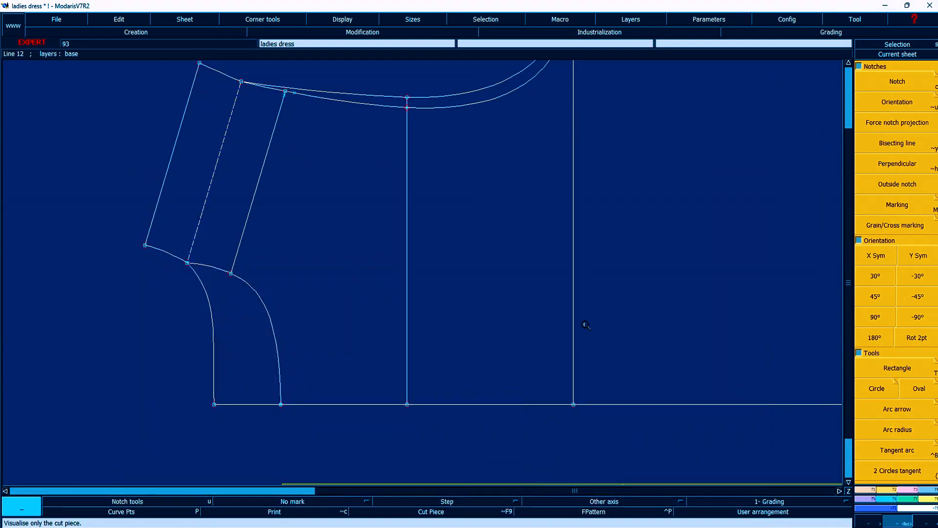
key(F8)
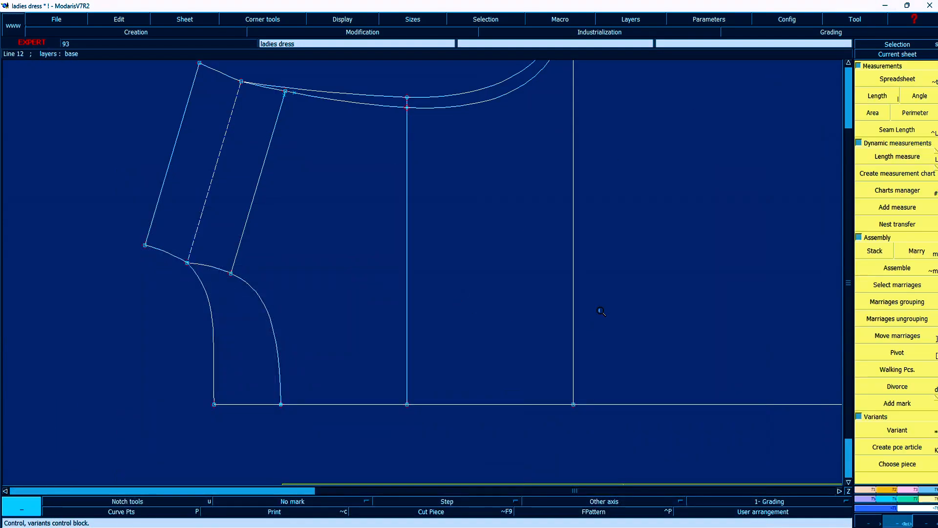
click(899, 209)
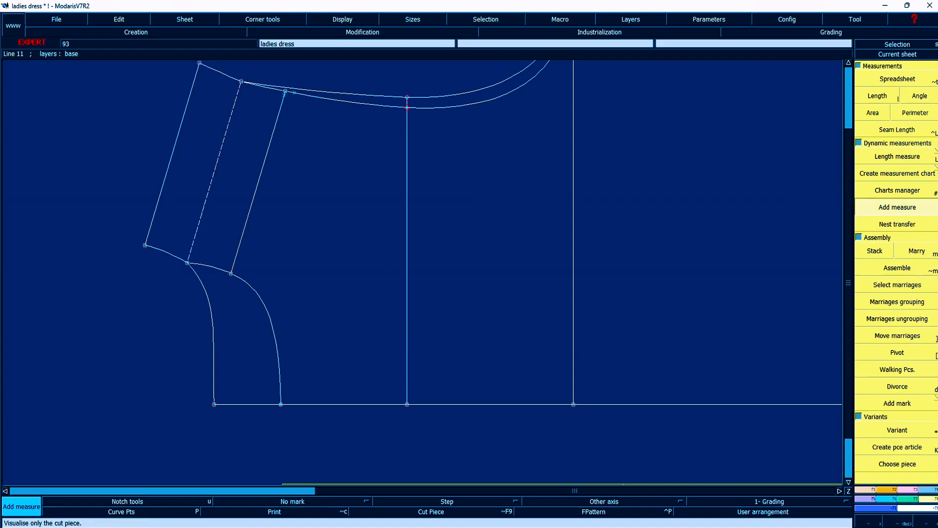
click(898, 192)
drag(430, 444, 251, 446)
double_click(251, 272)
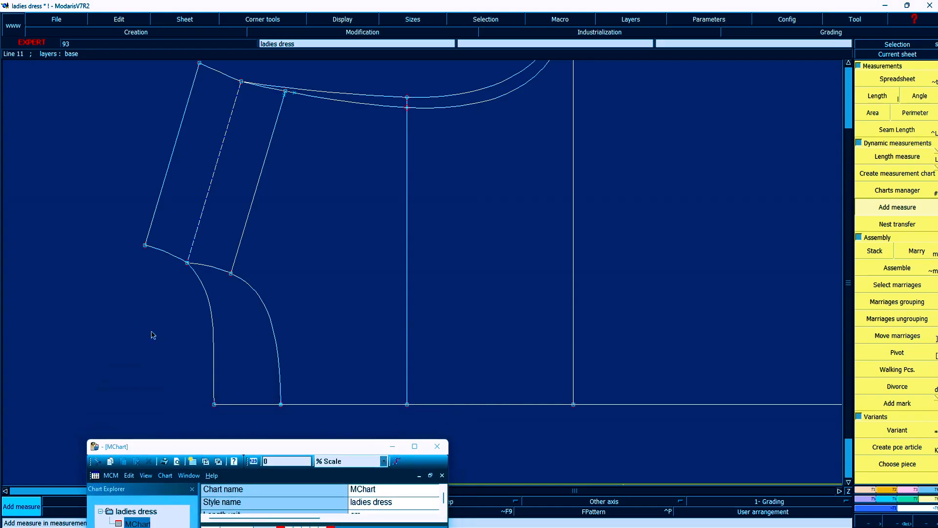
- Add dynamic length measures to the front and back neckline curves, placing each label beside its curve
key(shift+l)
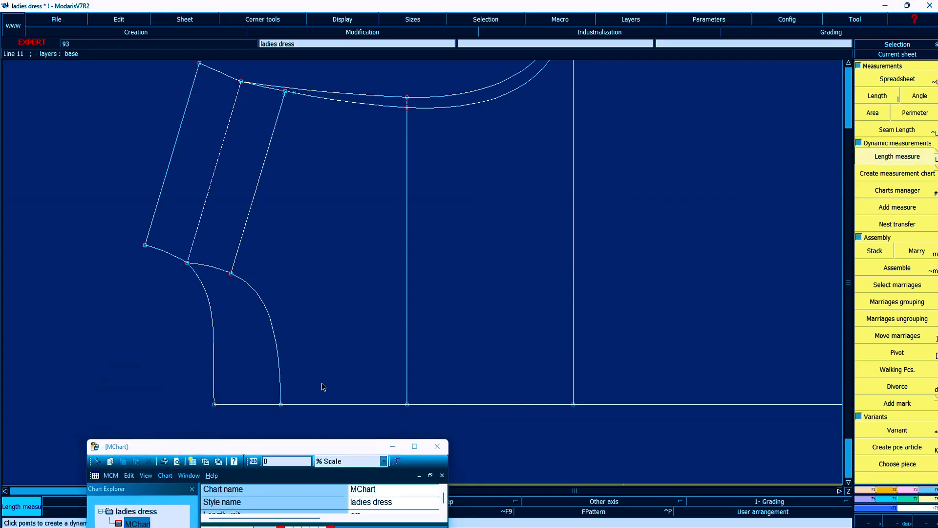
click(270, 321)
click(300, 309)
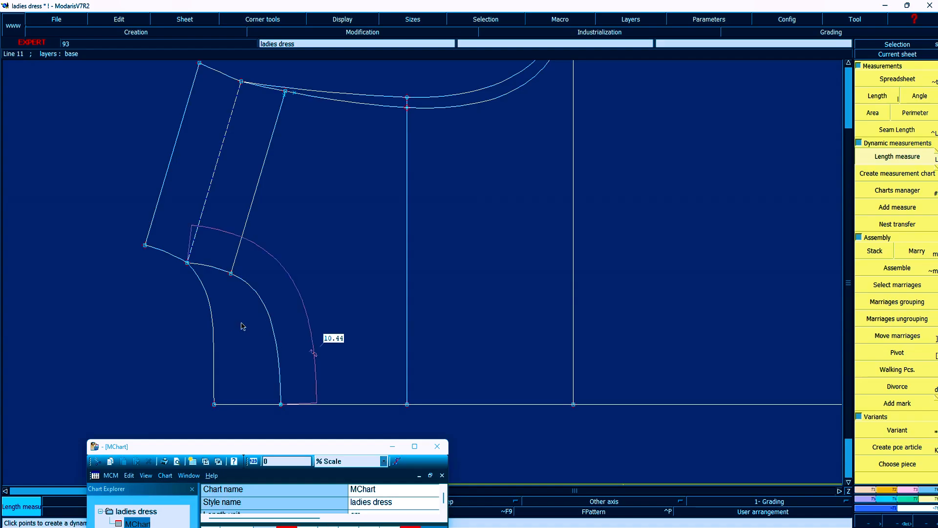
click(211, 330)
click(243, 326)
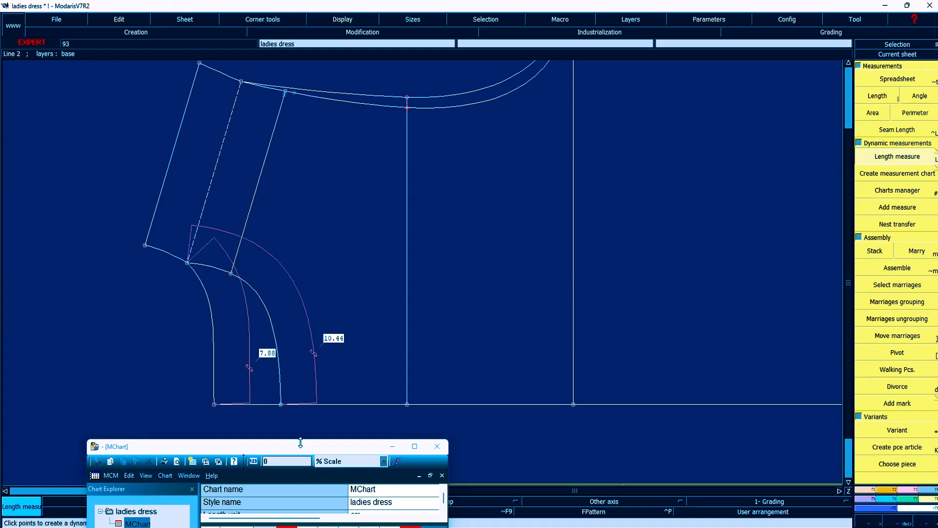
- Add a formula row to the measurement chart that sums the front and back neckline lengths
drag(308, 447, 336, 237)
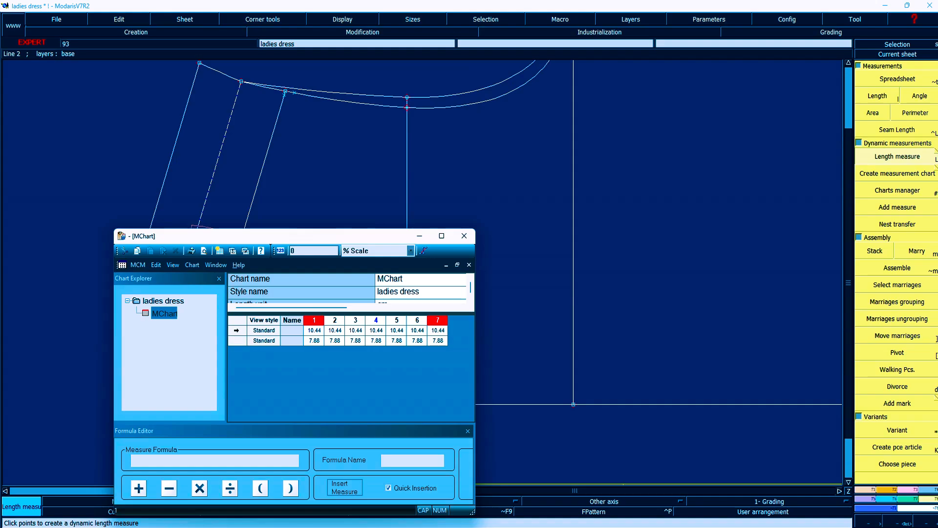
click(235, 333)
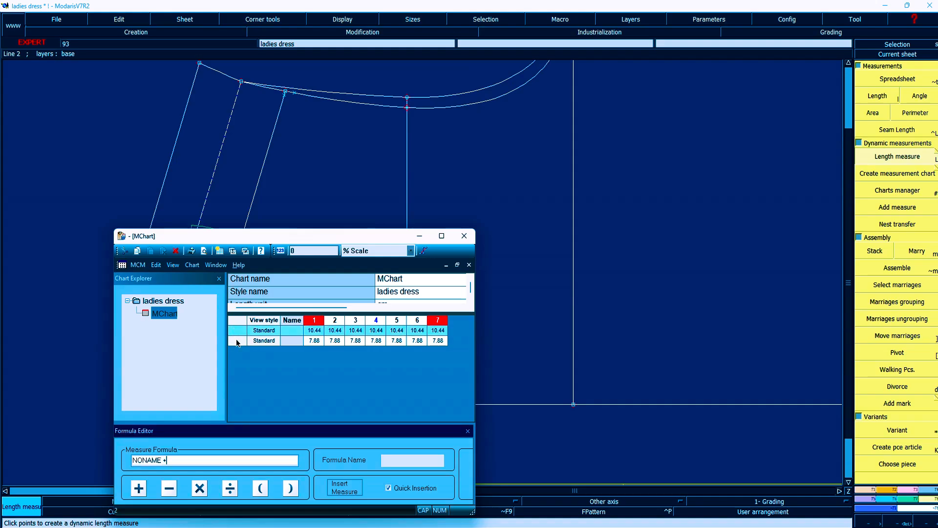
click(237, 342)
key(Return)
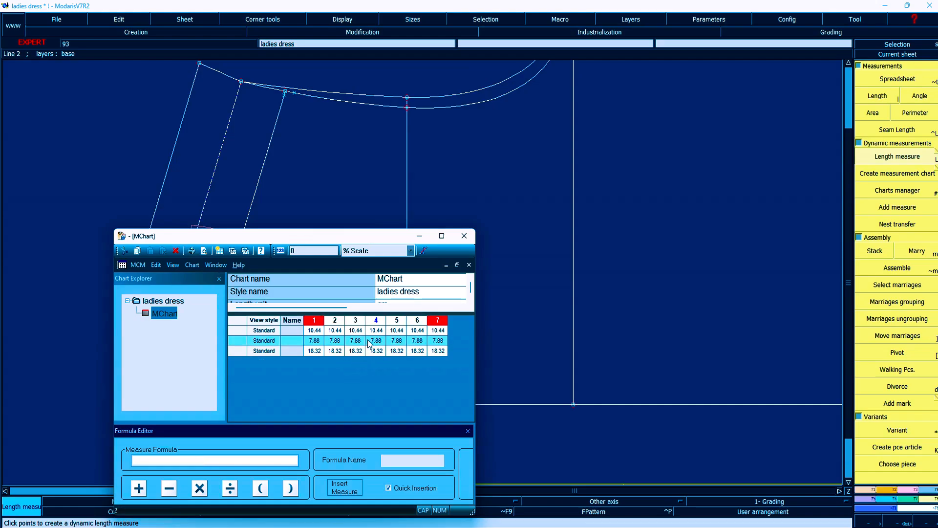
- Remove the two individual neckline rows from the measurement chart, keeping the summed row, and move the chart off the pattern
click(237, 330)
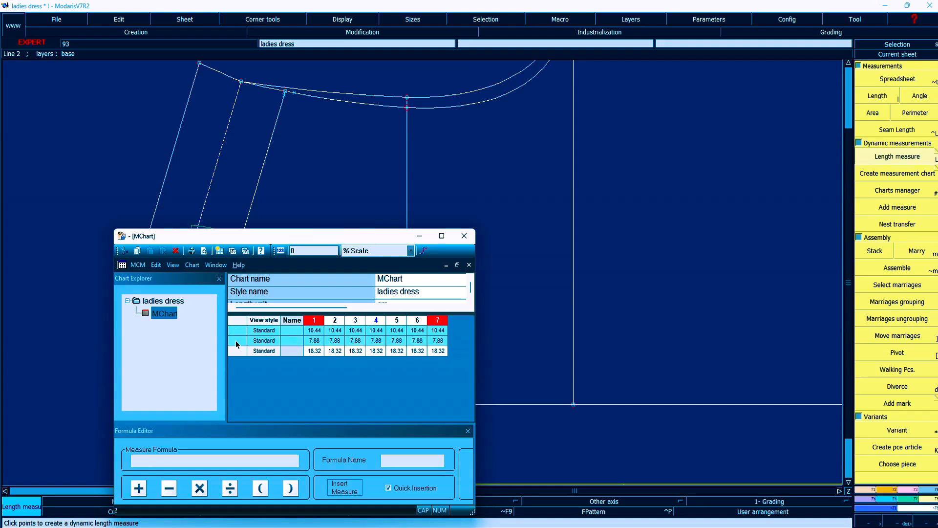
key(Delete)
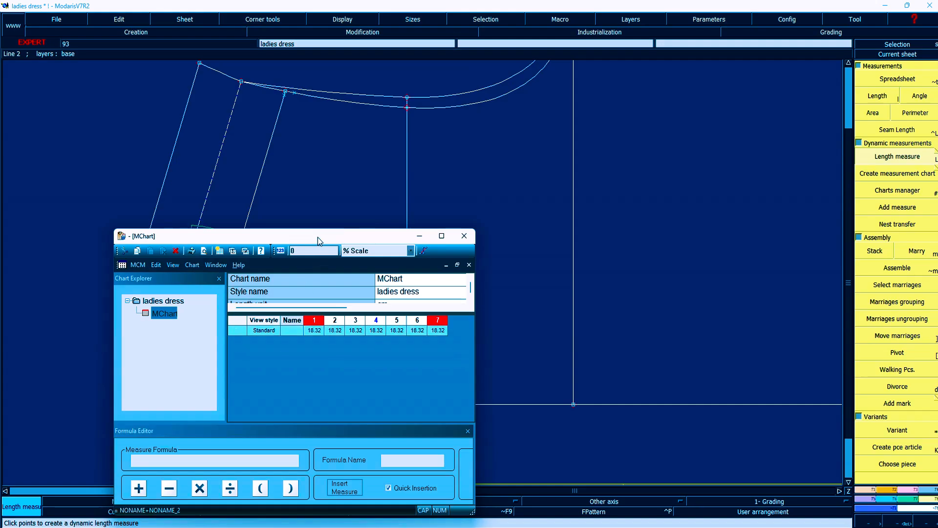
drag(317, 236, 271, 431)
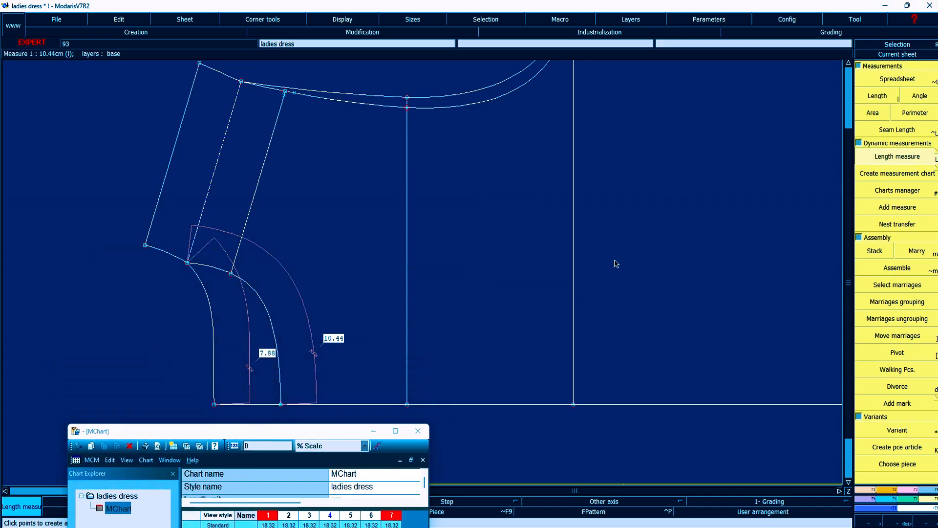
- Pin the end points of the three slanted shoulder lines
key(Home)
key(Return)
drag(133, 172, 333, 354)
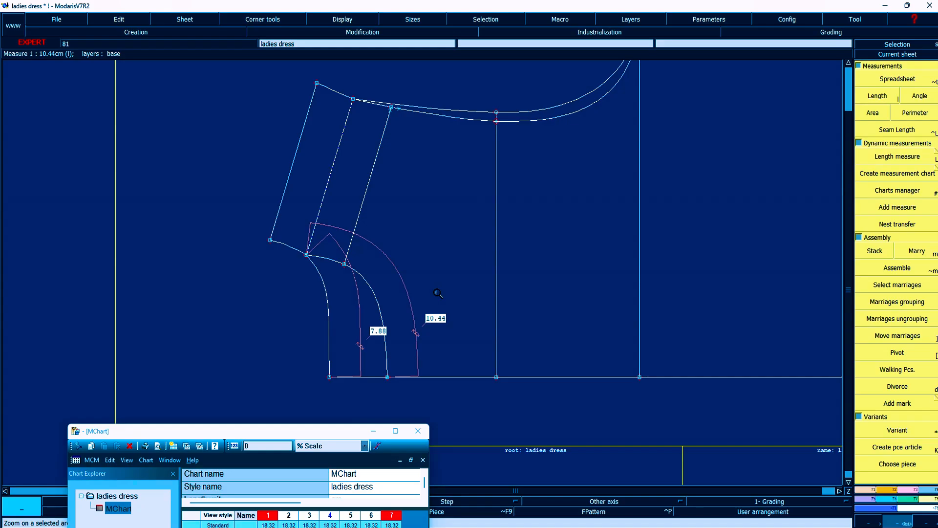
key(F3)
click(893, 397)
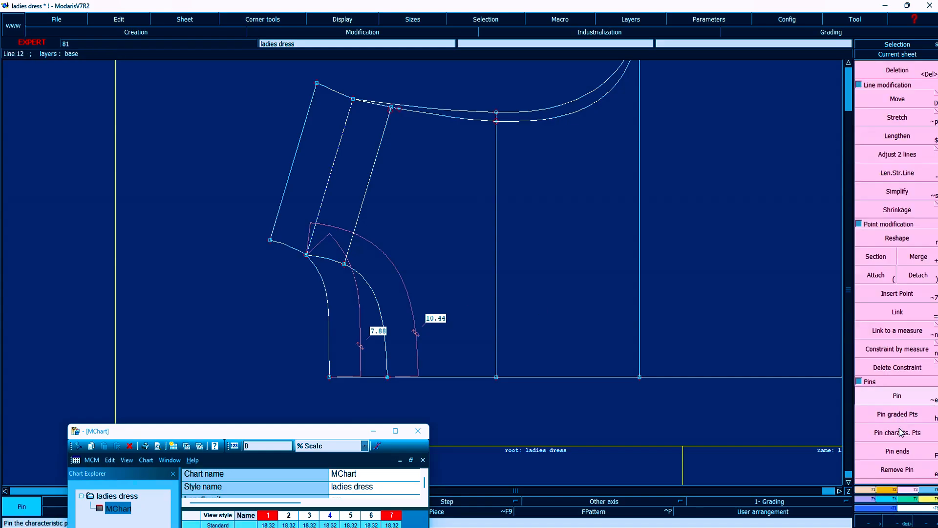
drag(234, 78, 416, 245)
- Move the pinned shoulder lines from the neck-side armhole corner with a ShiftX of 0 and a ShiftY of 1.00 cm
click(901, 100)
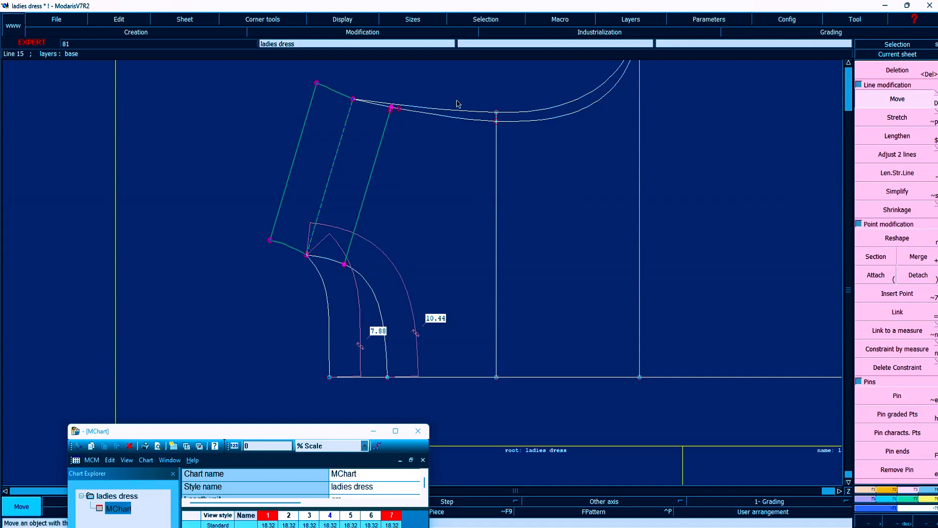
click(352, 100)
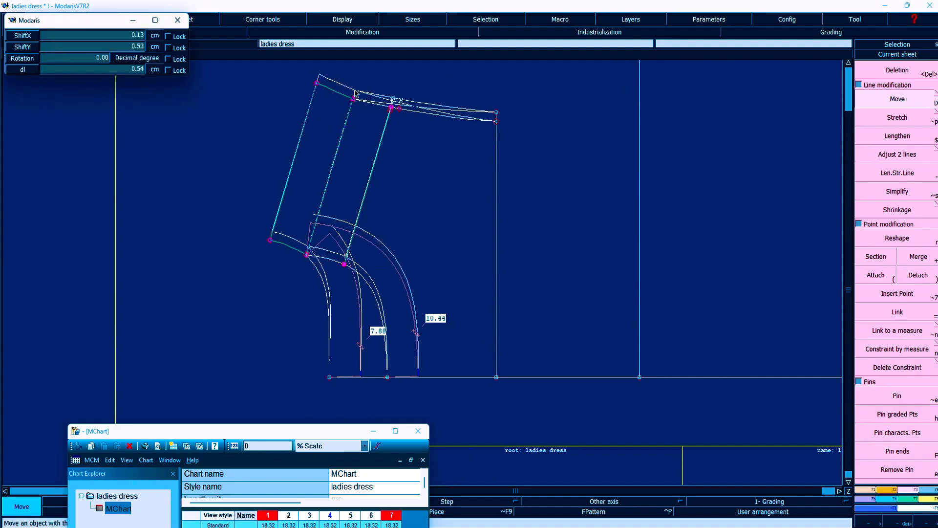
key(Up)
key(Up)
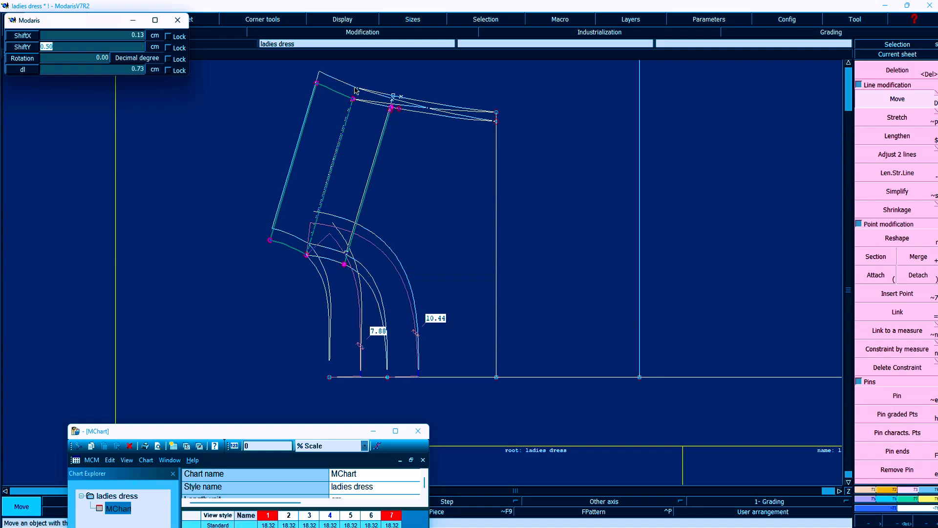
text(1)
key(Up)
text(0)
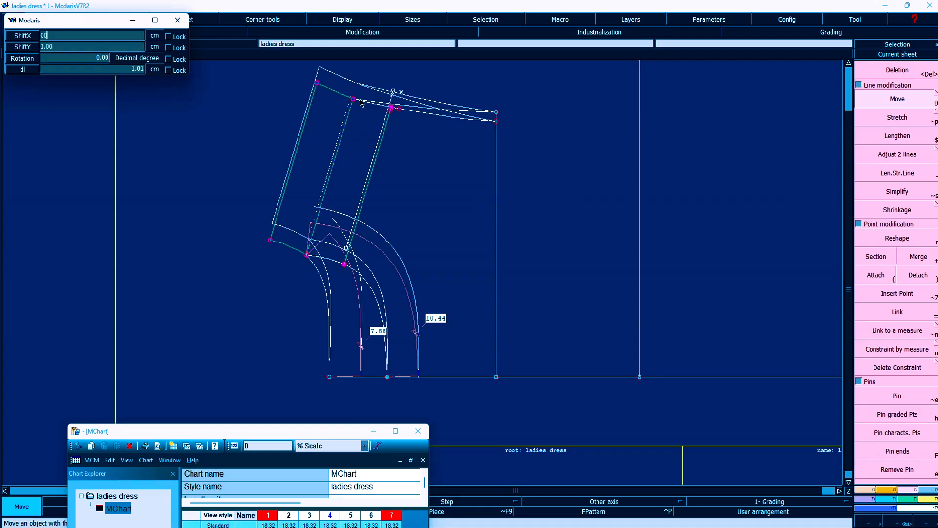
key(Return)
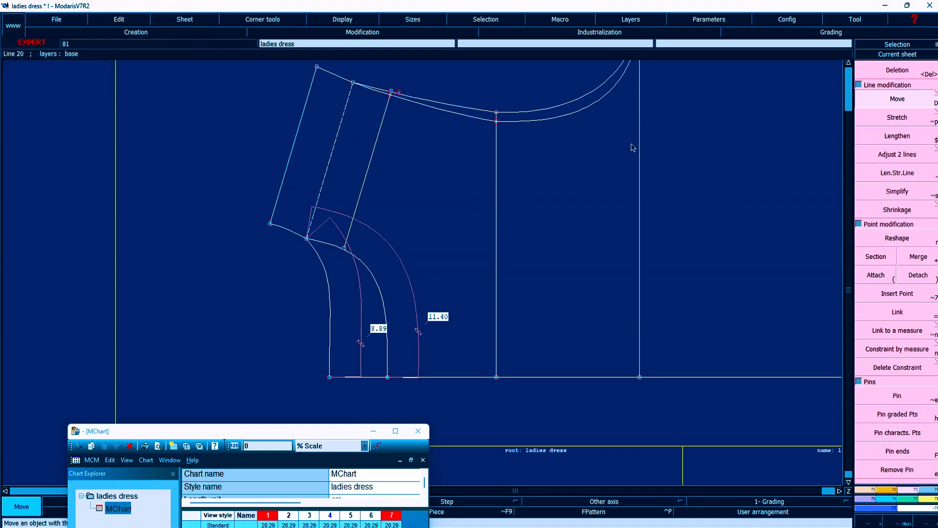
- Display the curve handles across the upper bodice of the pattern
key(Home)
key(Return)
drag(137, 151, 405, 337)
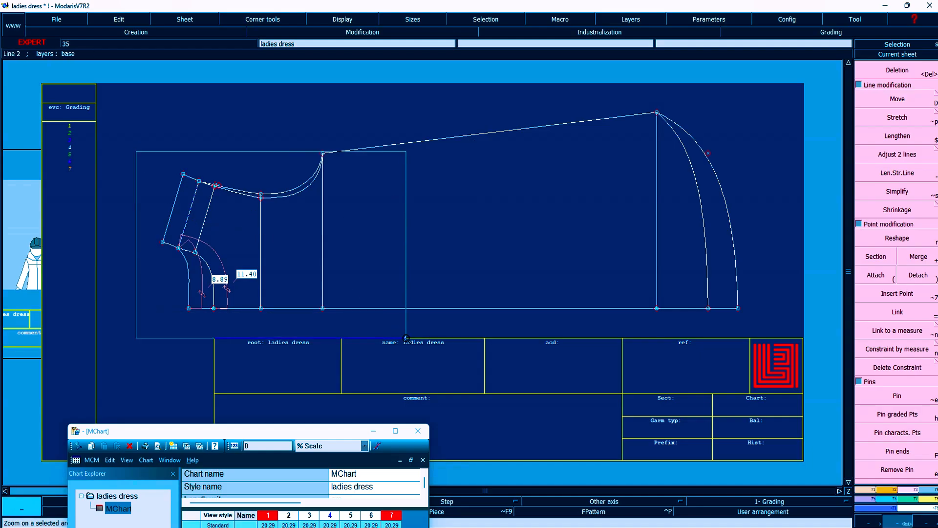
click(342, 21)
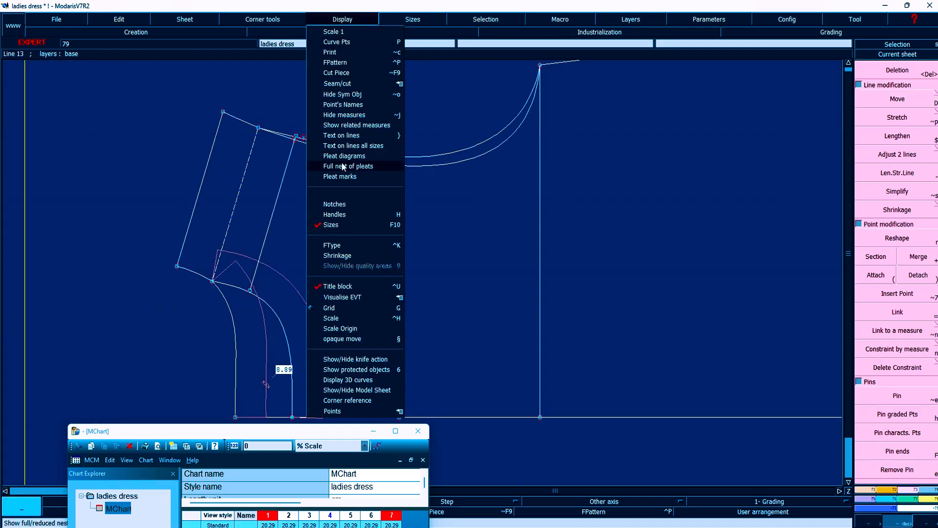
click(343, 214)
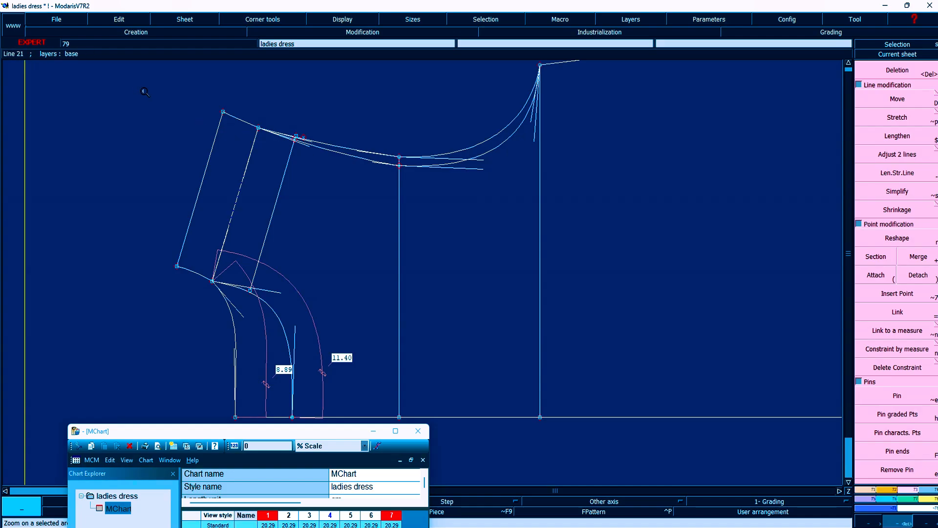
- Reshape the lower (front) armhole curve with its handles at the shoulder and on both sides of the vertical-line point
drag(145, 92, 545, 295)
key(c)
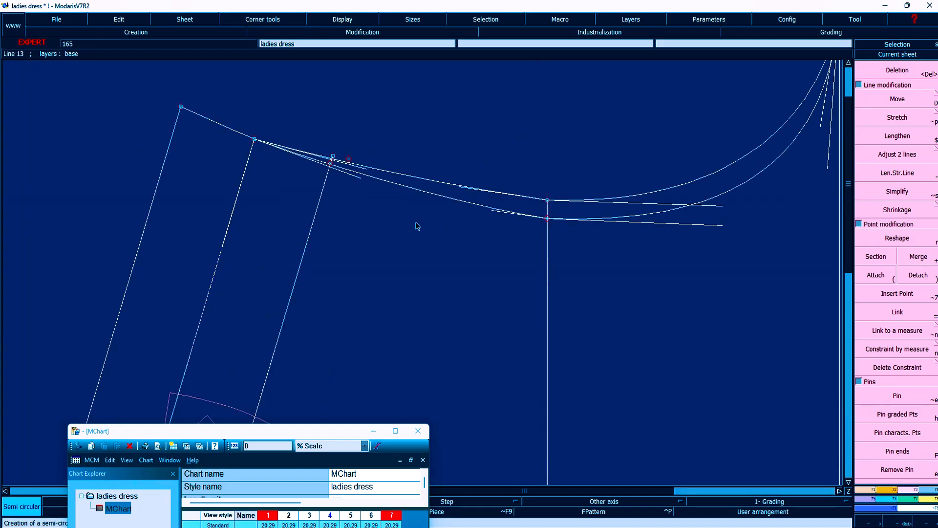
key(r)
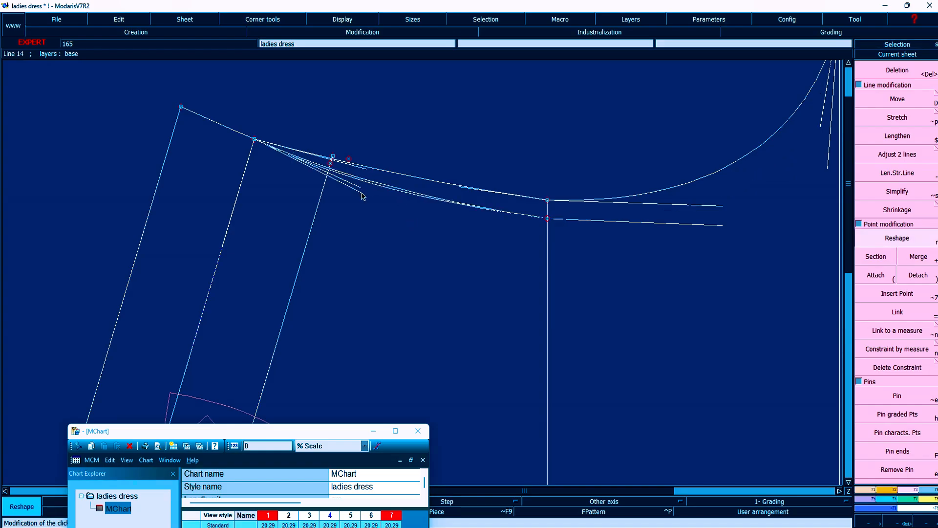
click(481, 214)
click(723, 225)
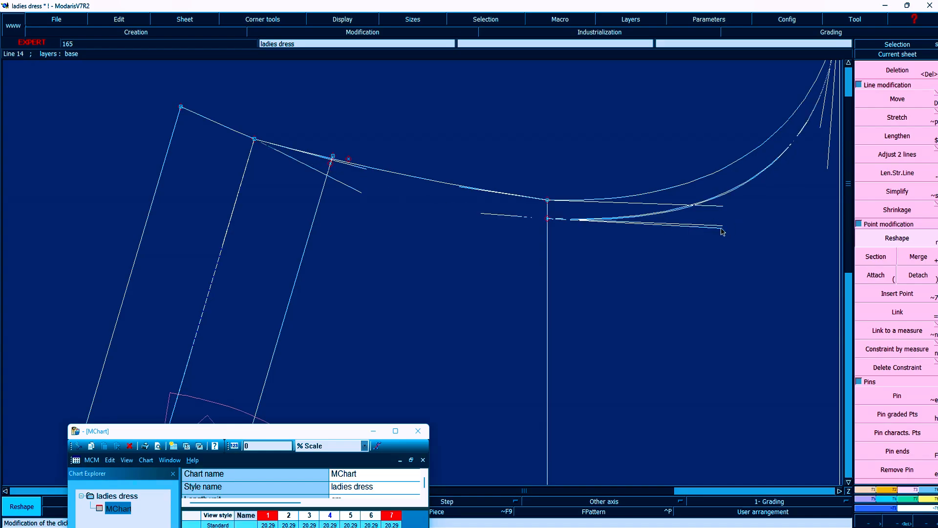
click(722, 233)
- Reshape the upper (back) armhole curve around its vertical-line point and fine-tune the matching handle of the front armhole curve
click(723, 205)
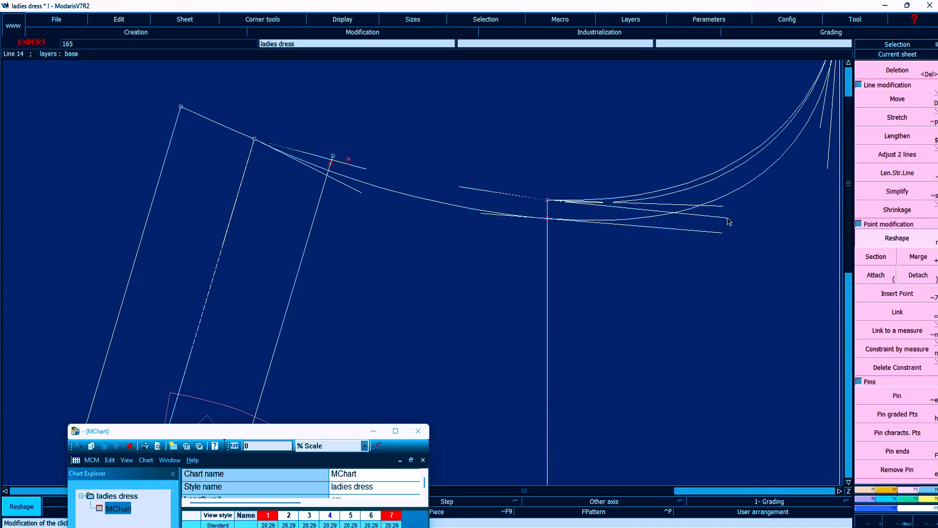
click(727, 217)
click(478, 191)
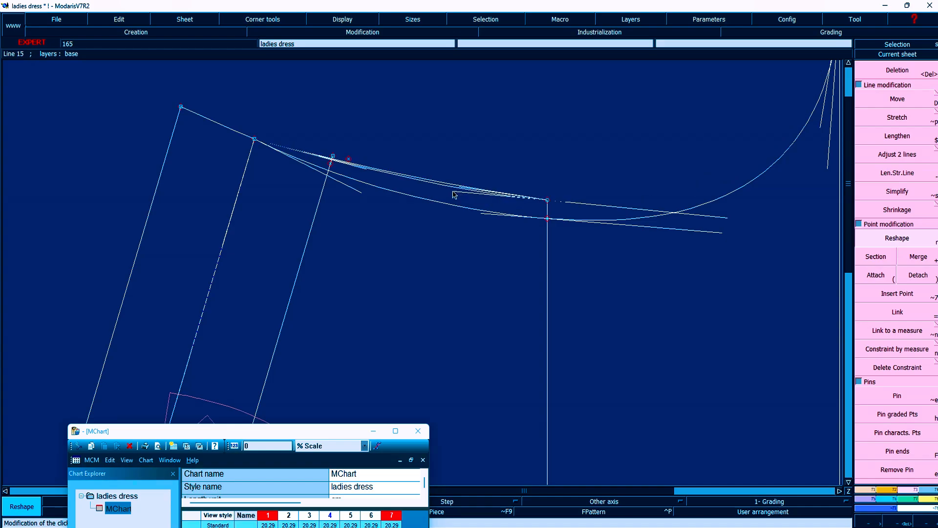
click(452, 196)
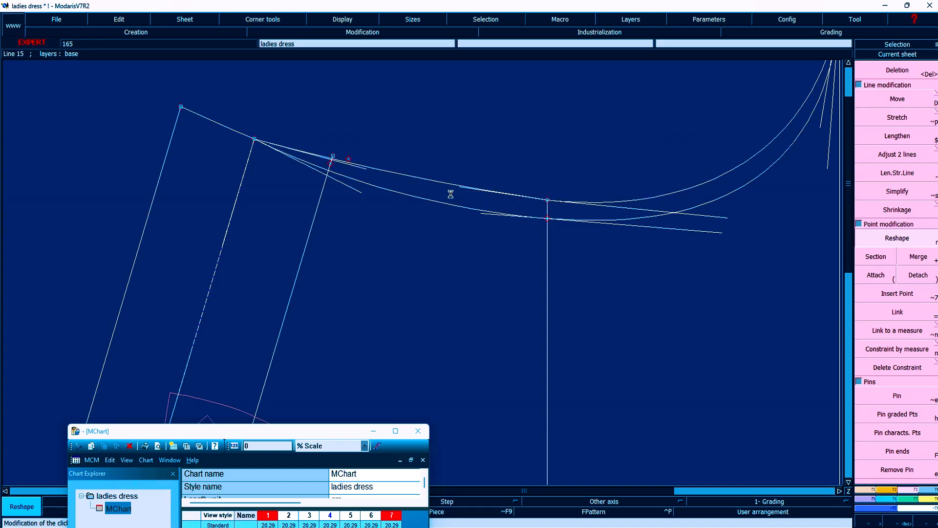
click(720, 219)
click(723, 212)
click(721, 233)
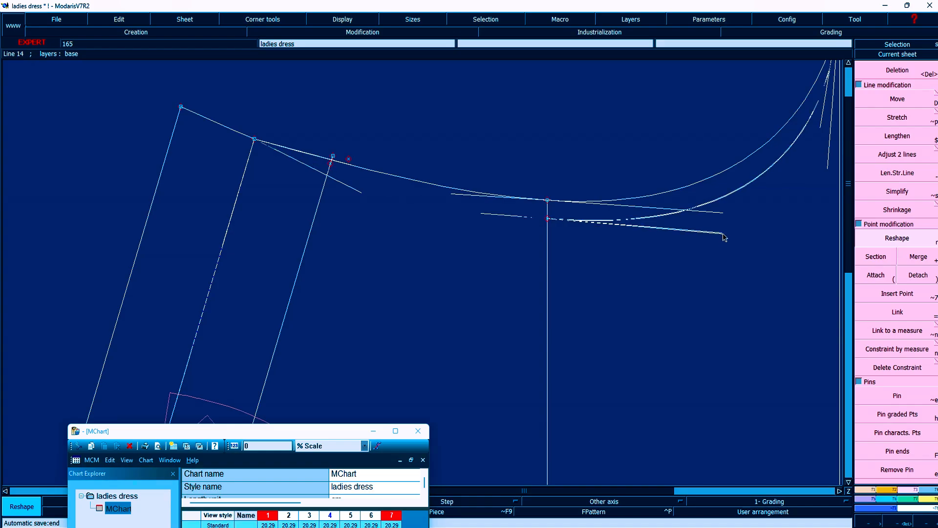
click(725, 237)
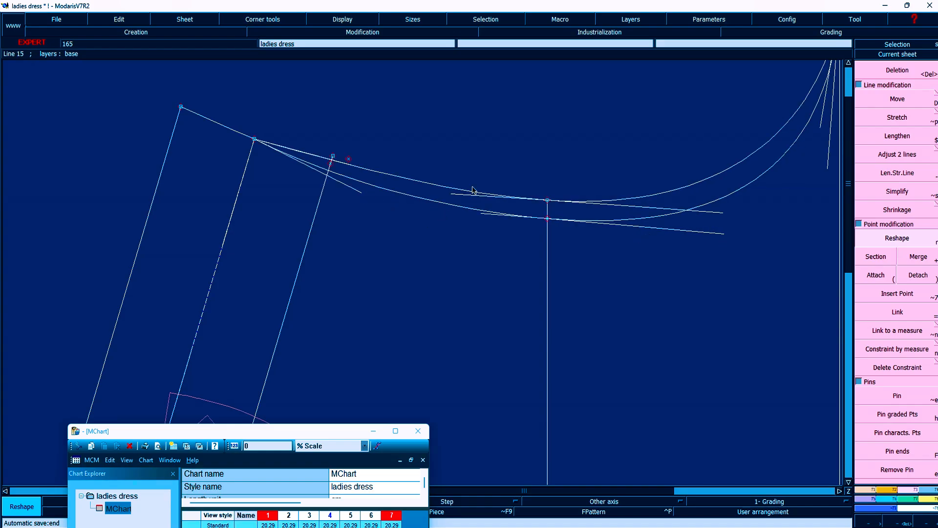
- Check the summed neckline length in the measurement chart, keeping the chart clear of the pattern
key(Home)
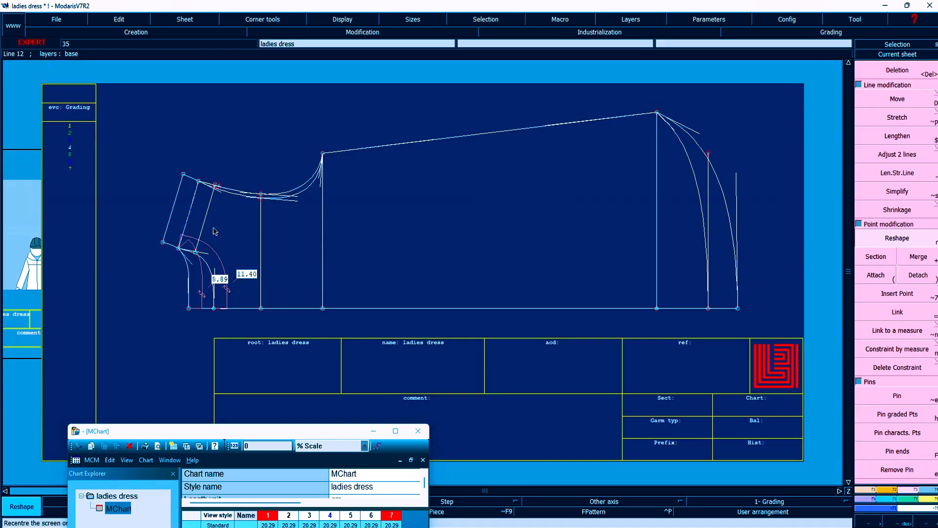
key(Return)
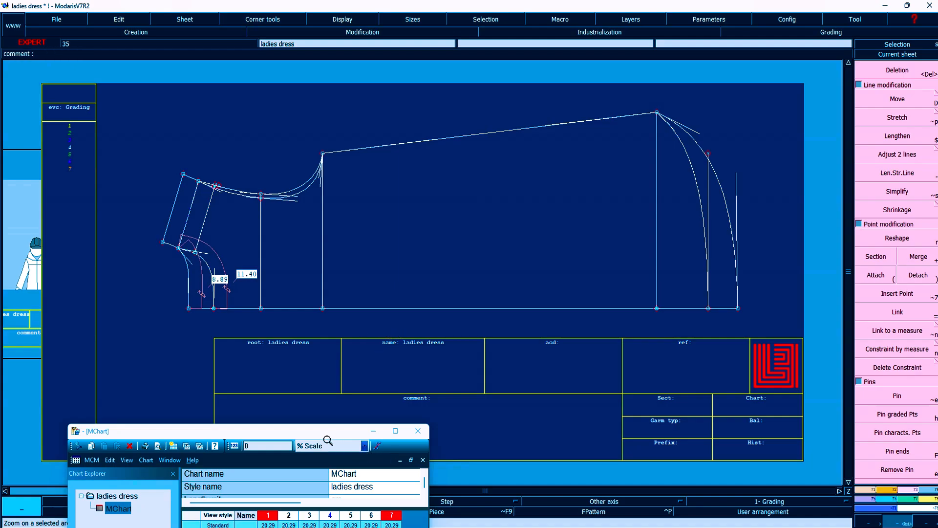
drag(324, 433, 386, 266)
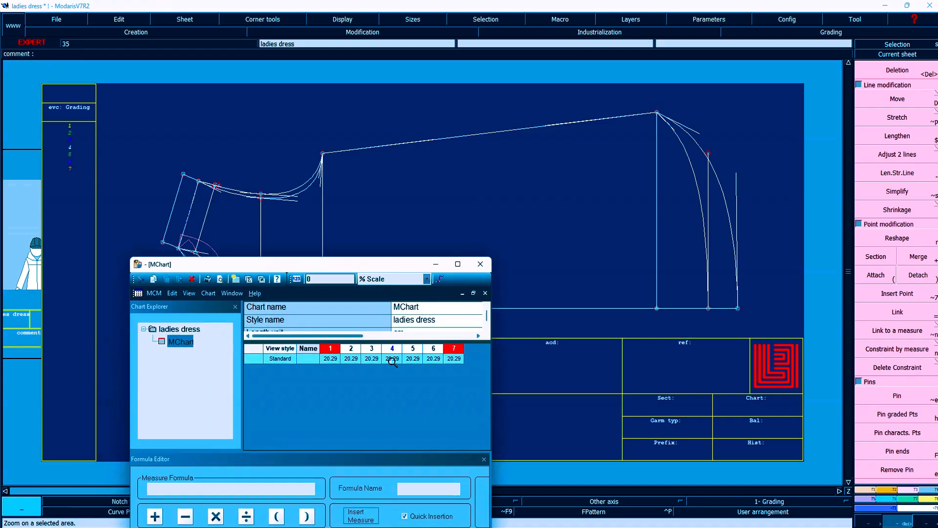
mouse_move(274, 263)
mouse_down()
mouse_move(274, 346)
mouse_move(295, 264)
mouse_move(315, 273)
mouse_move(353, 436)
mouse_up()
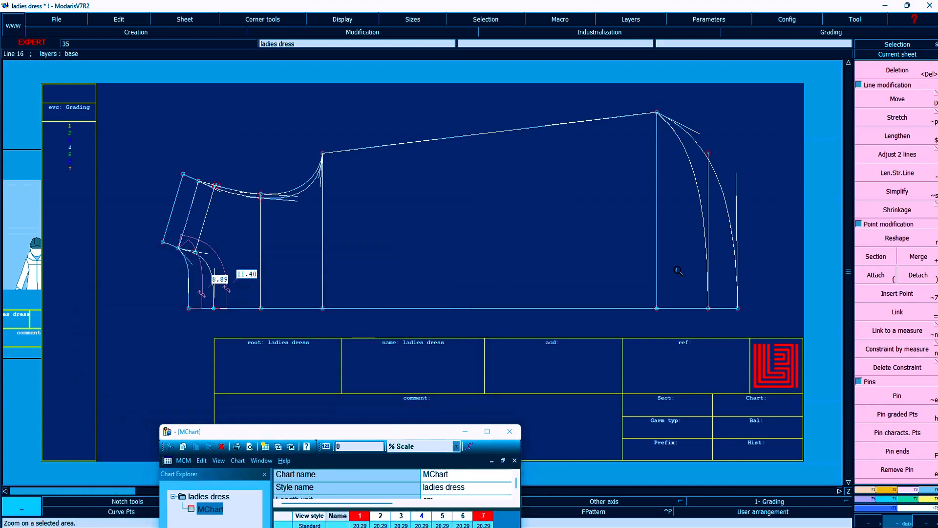
- Delete the leftover points beside the armhole end of the front shoulder line
click(124, 130)
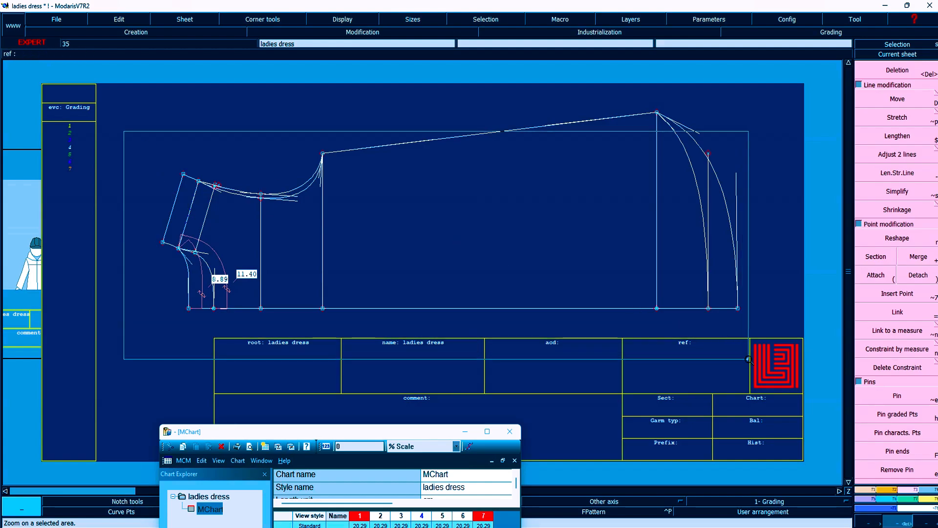
click(748, 359)
key(Delete)
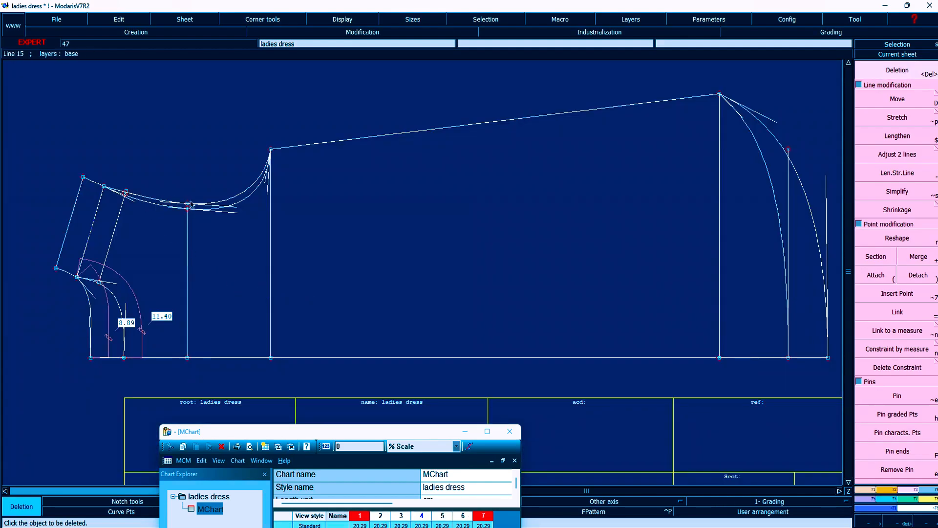
key(Return)
click(4, 170)
click(243, 313)
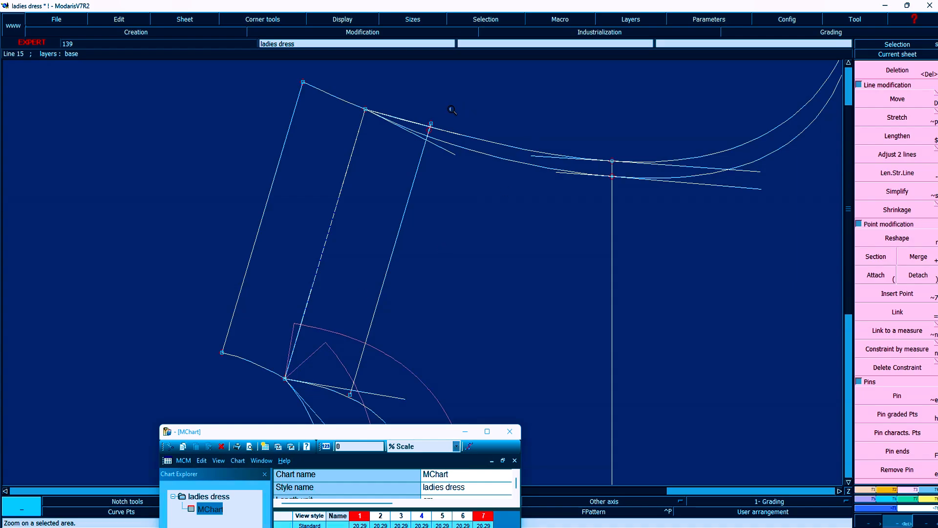
key(Delete)
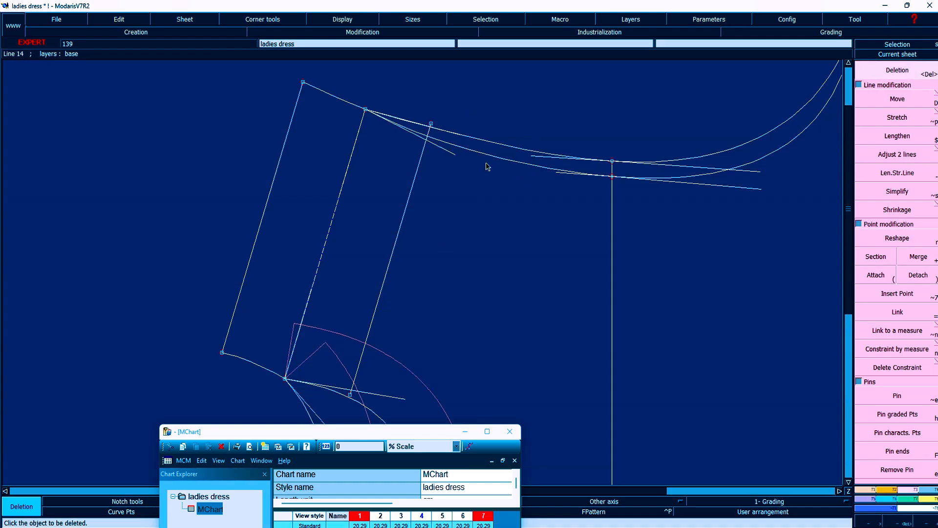
key(Escape)
- Reshape the back armhole curve near the shoulder and hide the curve handles
key(r)
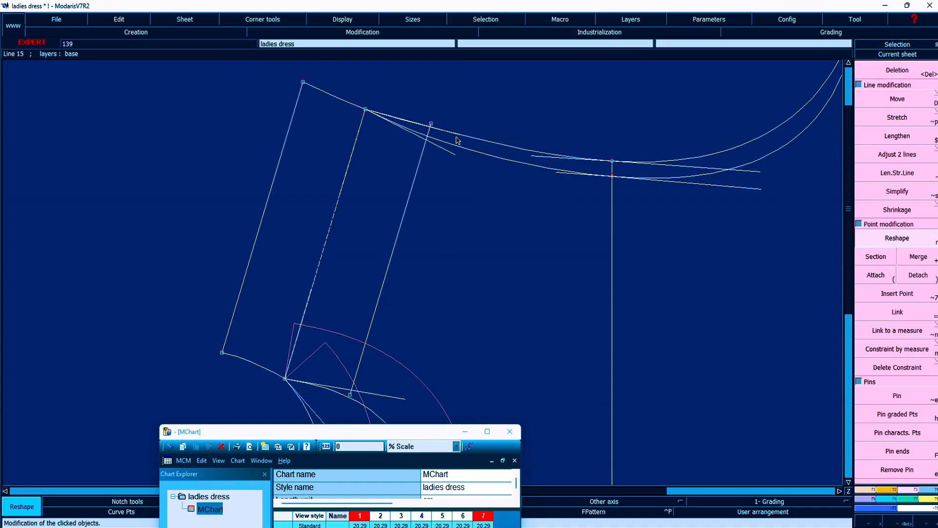
click(457, 138)
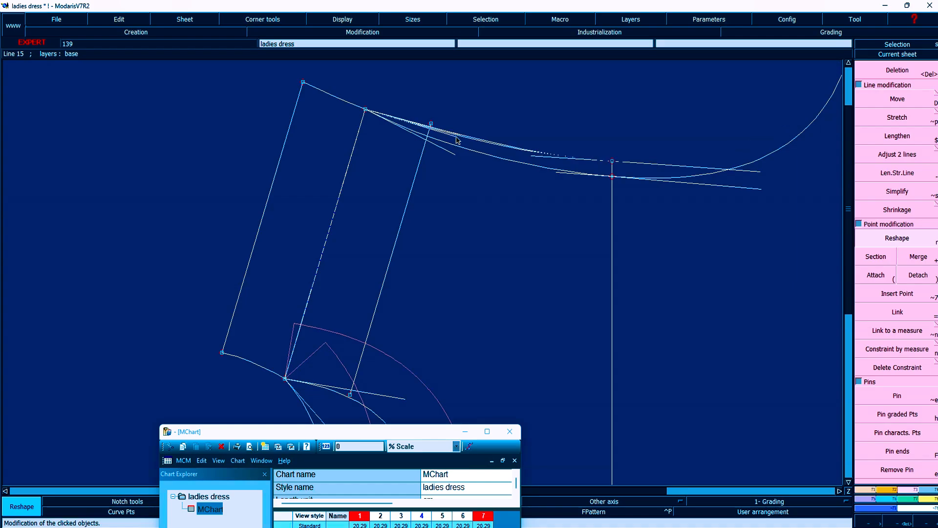
click(456, 137)
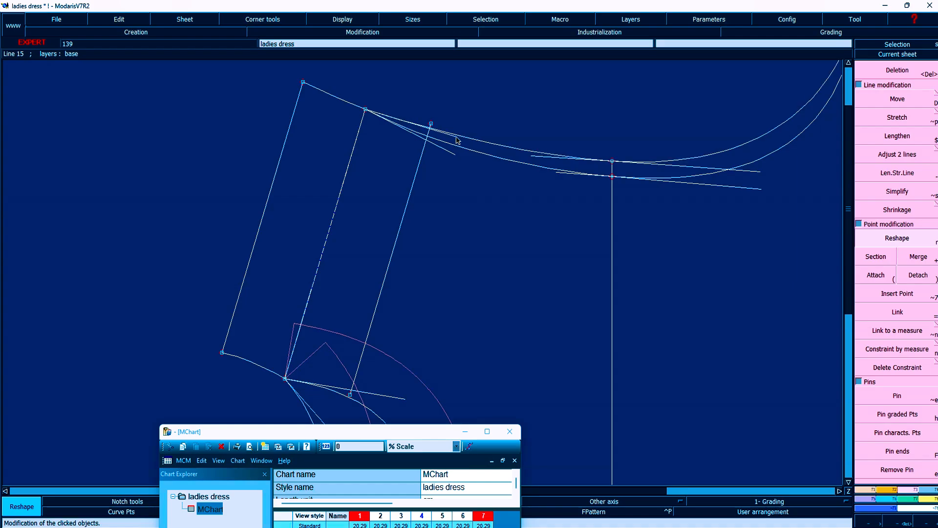
click(349, 20)
click(337, 212)
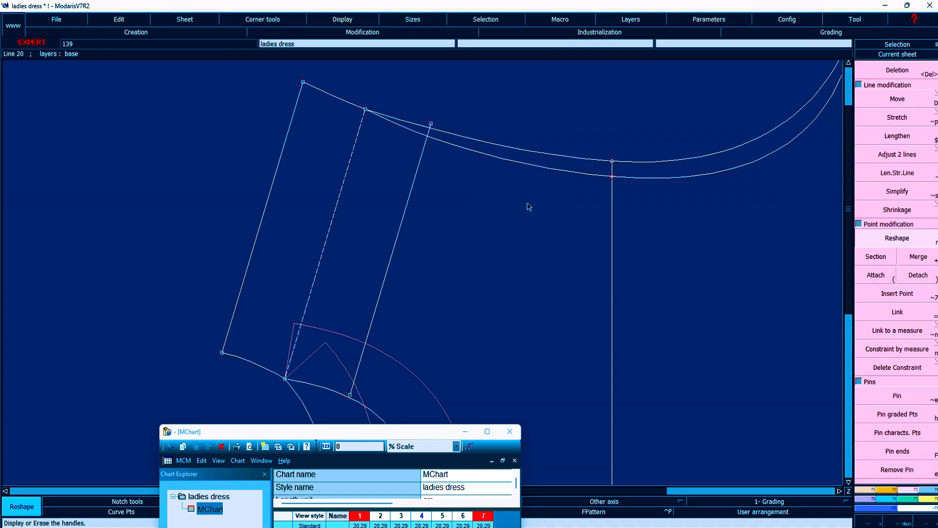
- Adjust the front shoulder line to end on the front armhole and neckline curves, and delete the back shoulder line
click(893, 156)
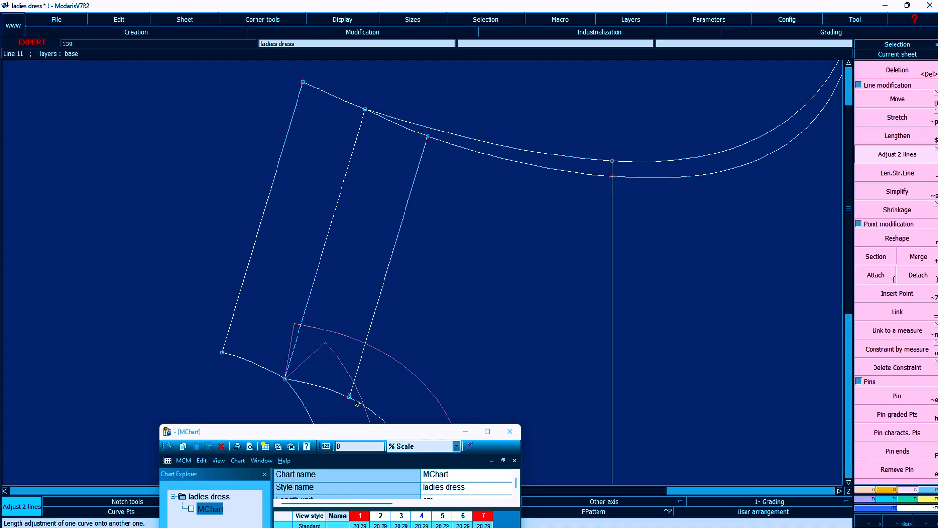
key(Delete)
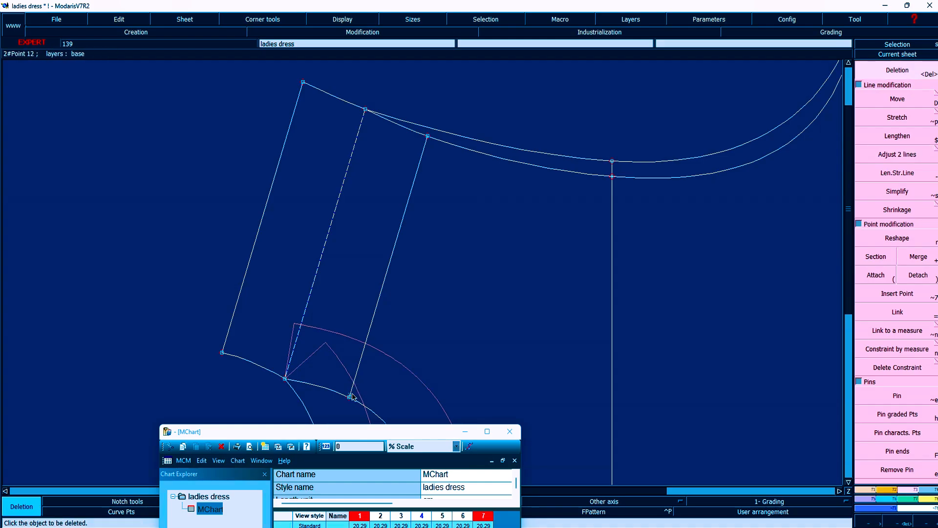
click(250, 260)
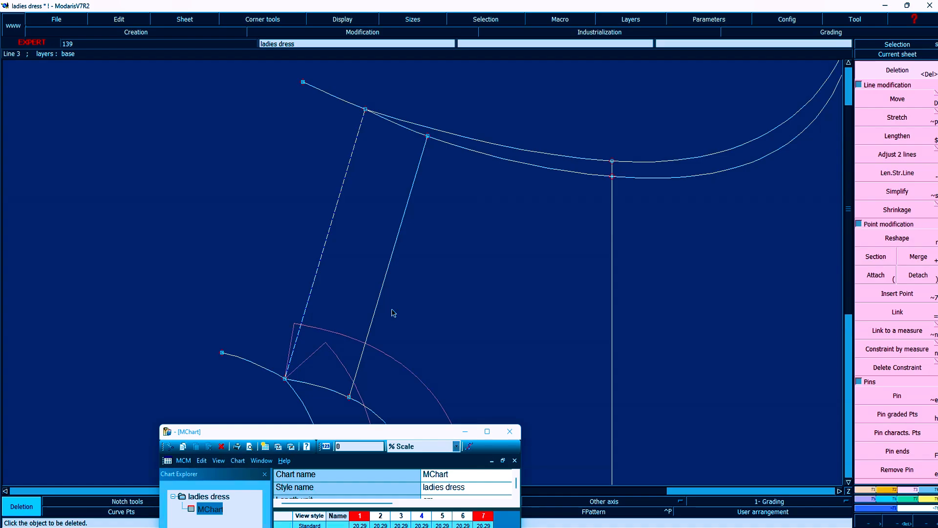
- Create a symmetry axis along the dashed shoulder line and symmetrize the front shoulder line and front armhole curve about it
key(shift+s)
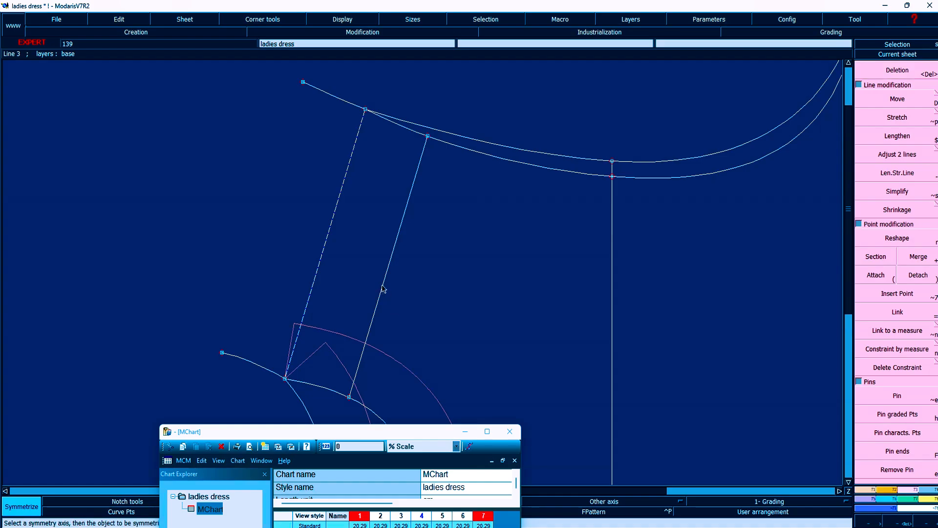
key(shift+s)
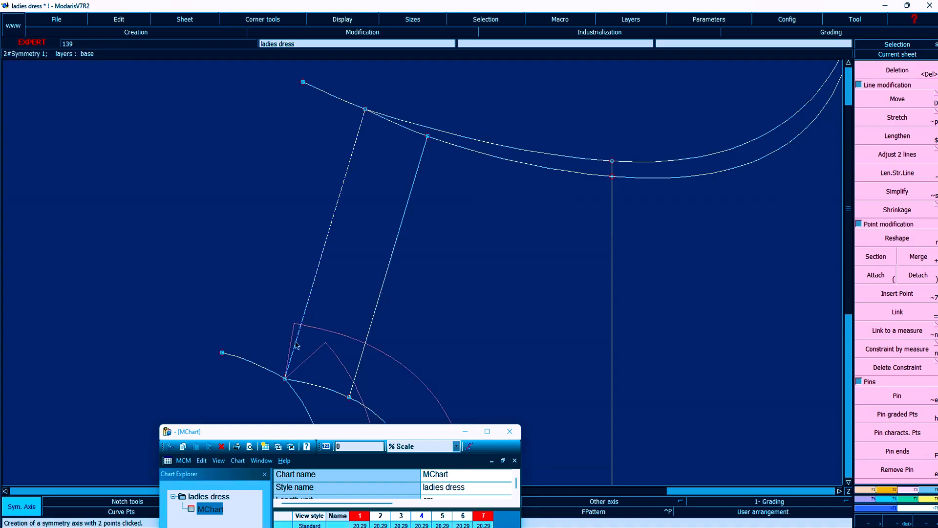
click(296, 341)
click(342, 186)
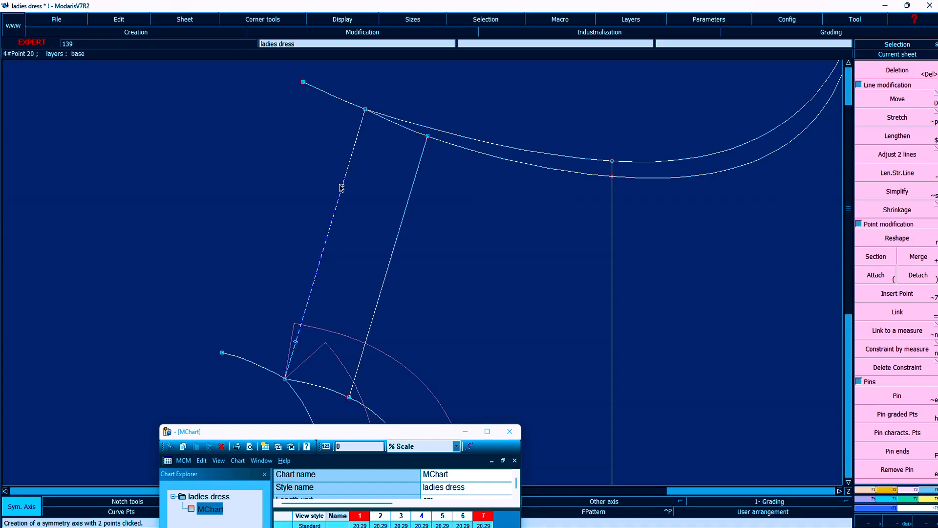
click(391, 263)
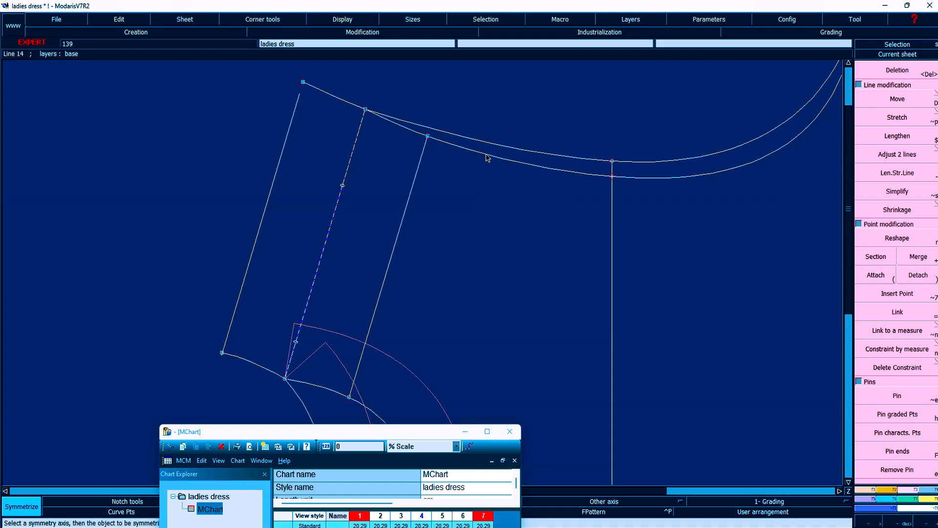
click(487, 155)
- Delete the old armhole extension beyond the dashed shoulder line together with its leftover points
key(Delete)
click(321, 89)
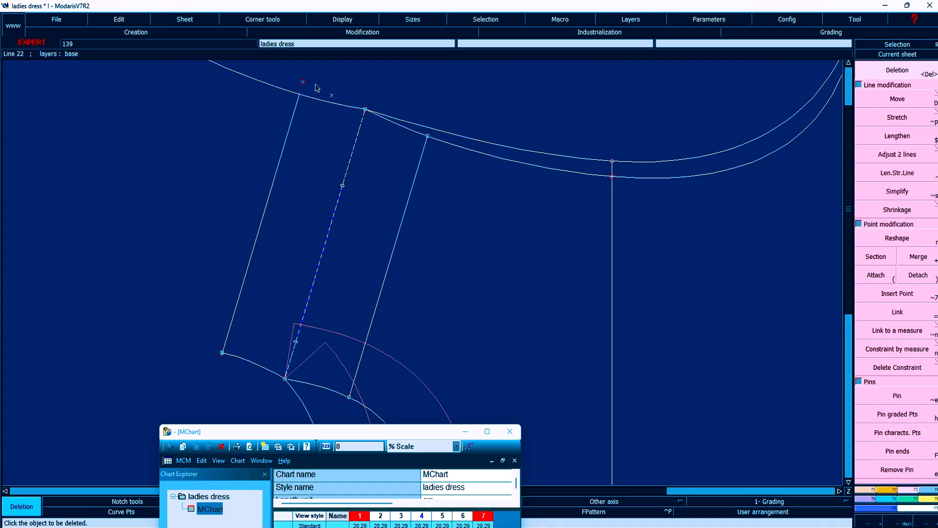
click(332, 96)
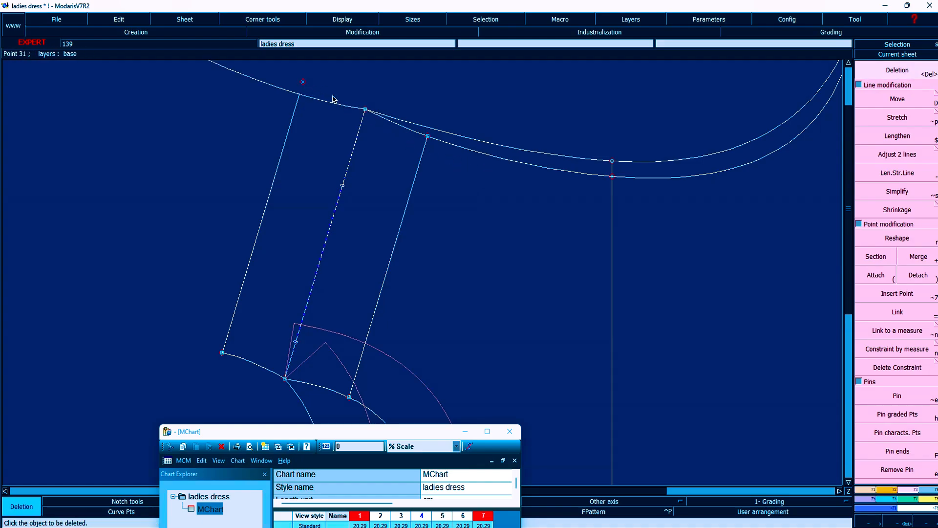
click(301, 83)
- Undo the last point deletion at the old back shoulder's armhole end
key(Home)
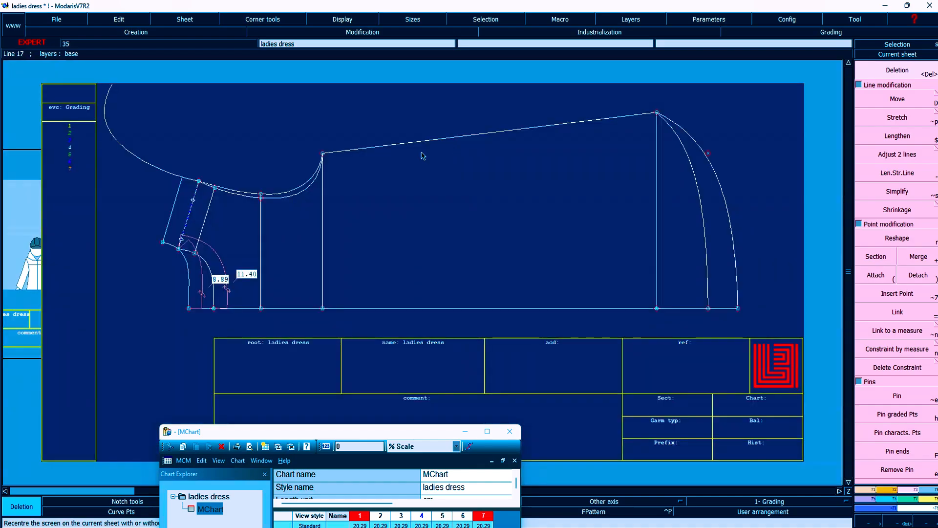
key(Return)
drag(83, 121, 382, 336)
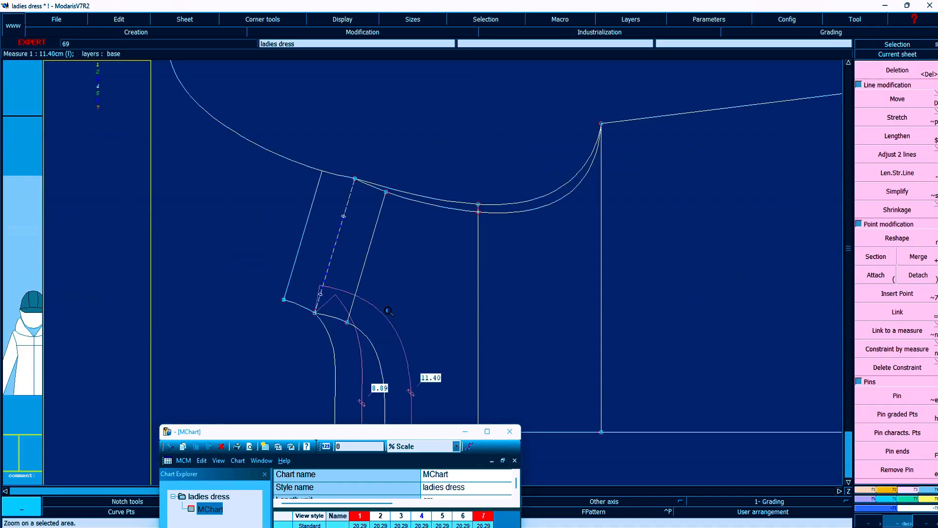
key(ctrl+z)
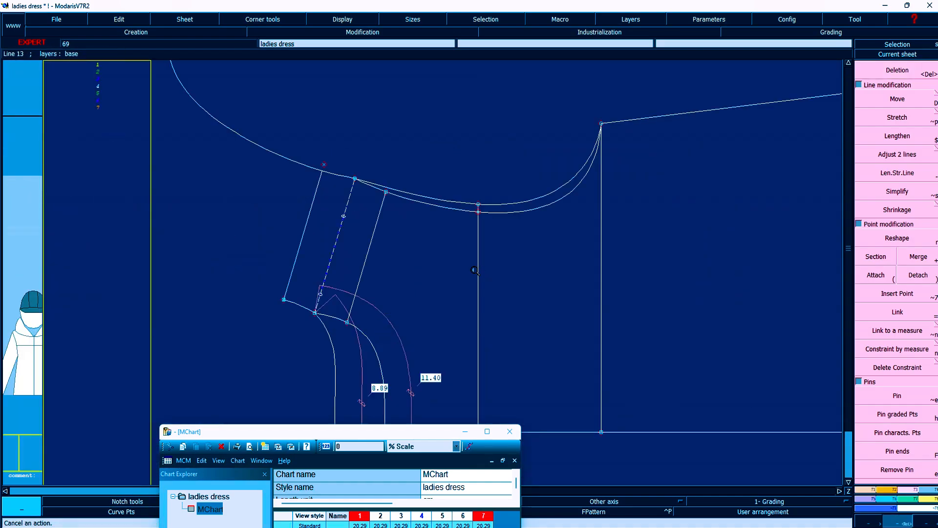
- Undo the symmetrizing and related deletions, back to where the original back shoulder line and armhole extension exist
key(ctrl+z)
key(ctrl+z)
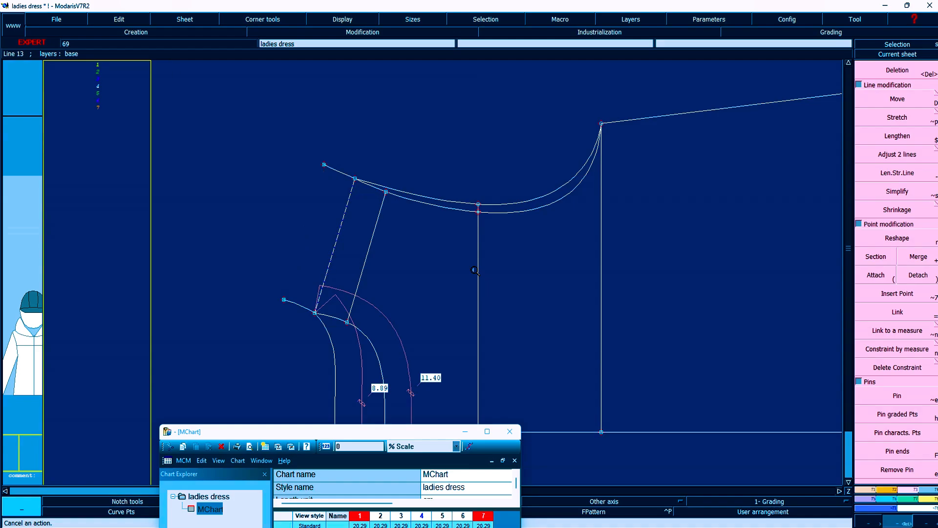
key(ctrl+y)
drag(244, 142, 560, 302)
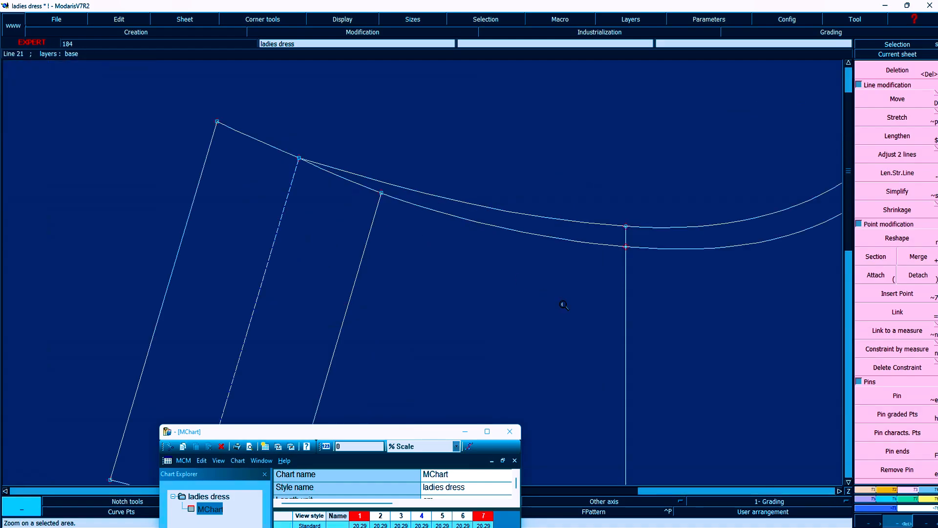
- With curve handles displayed, reshape the front armhole curve by raising its tangent handle at the dashed shoulder line, and hide the handles again
click(343, 20)
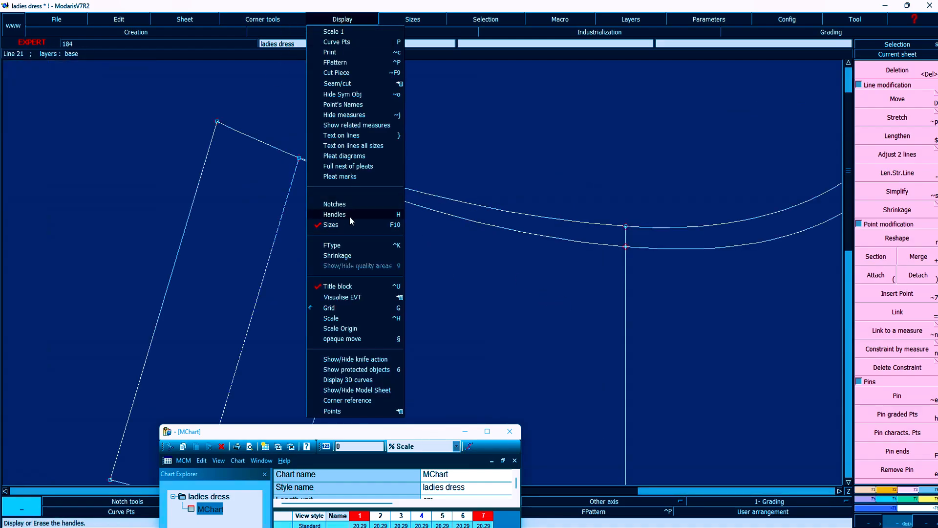
click(352, 215)
key(c)
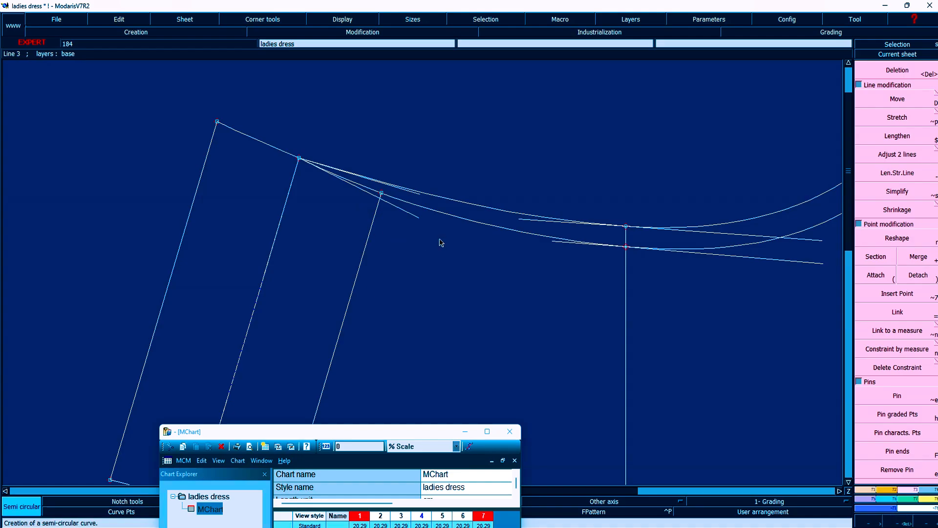
key(ctrl+e)
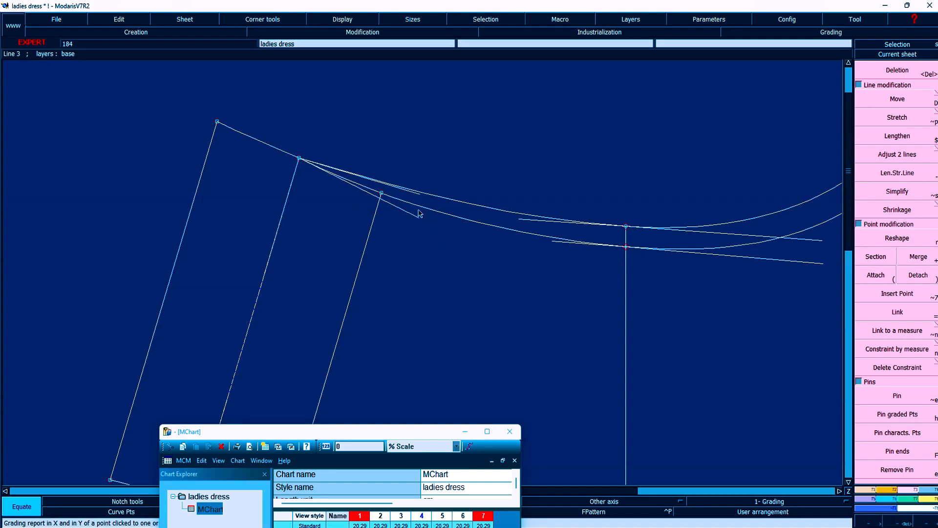
key(r)
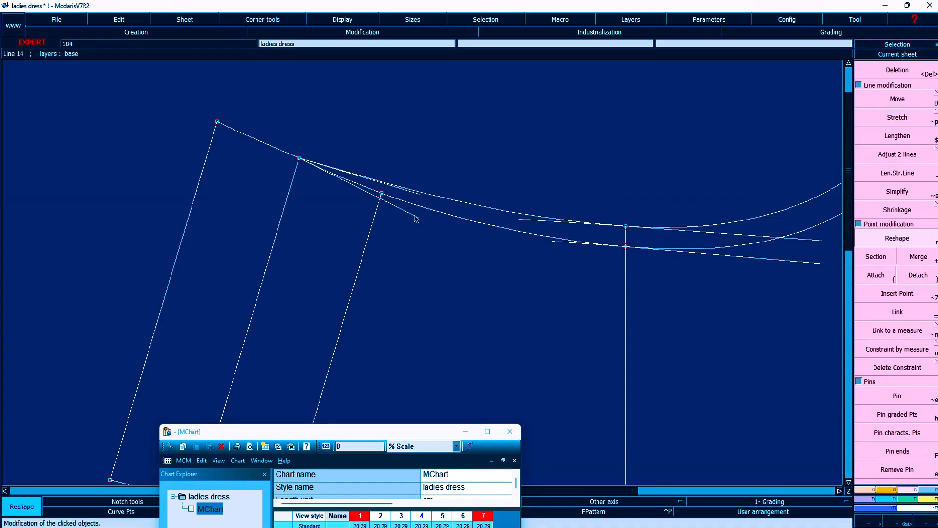
click(416, 218)
click(417, 207)
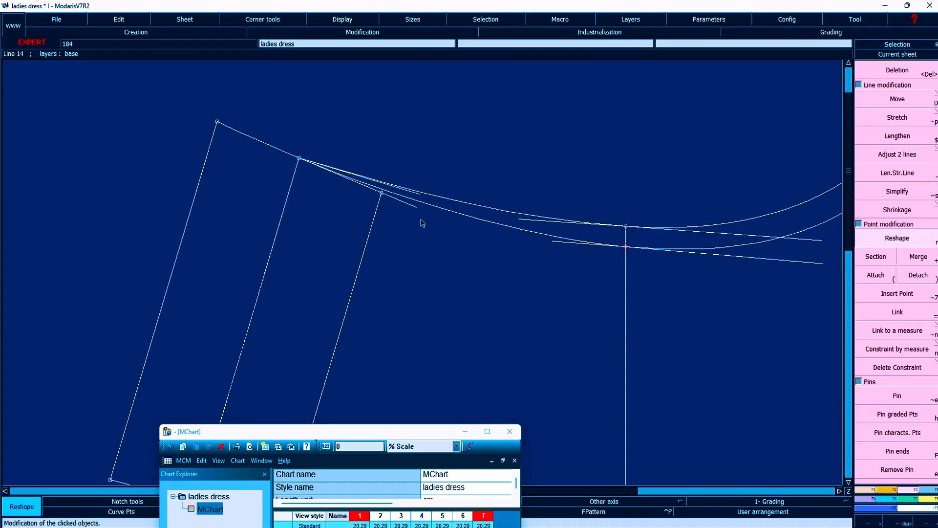
click(414, 206)
click(415, 208)
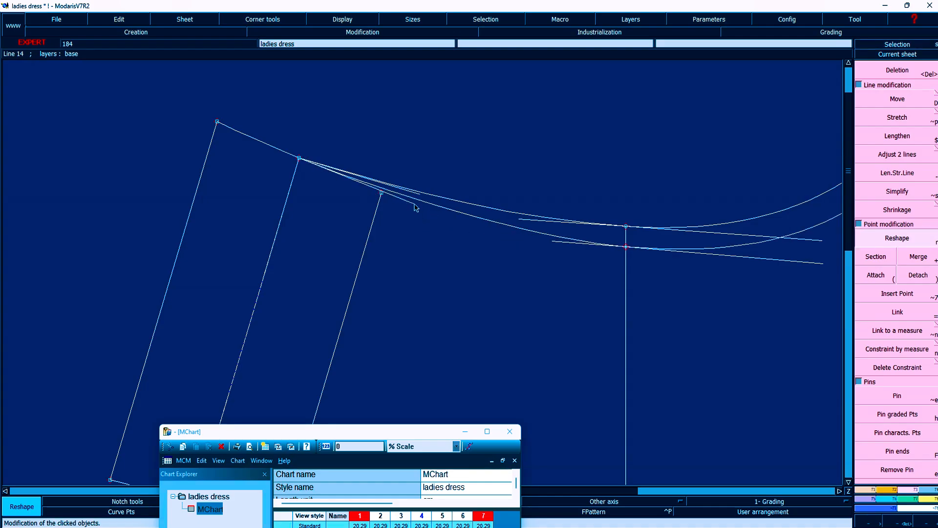
click(343, 19)
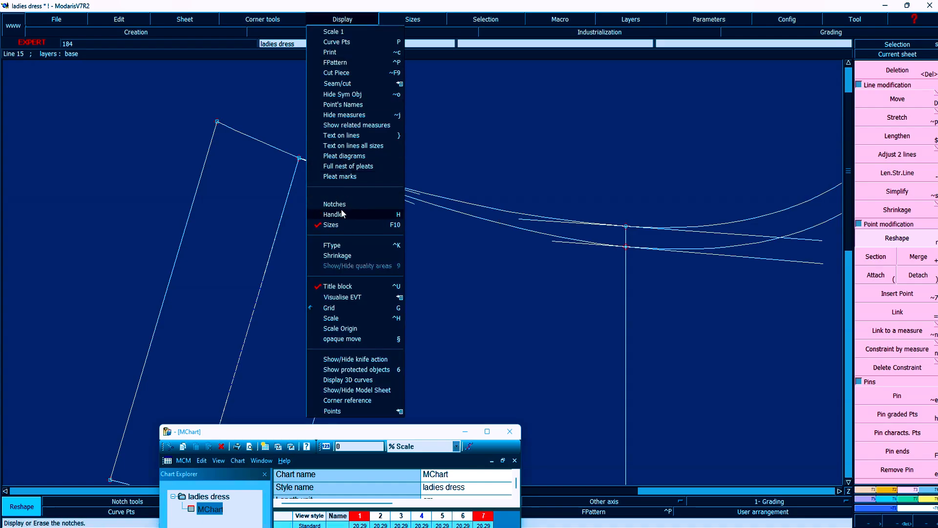
click(348, 213)
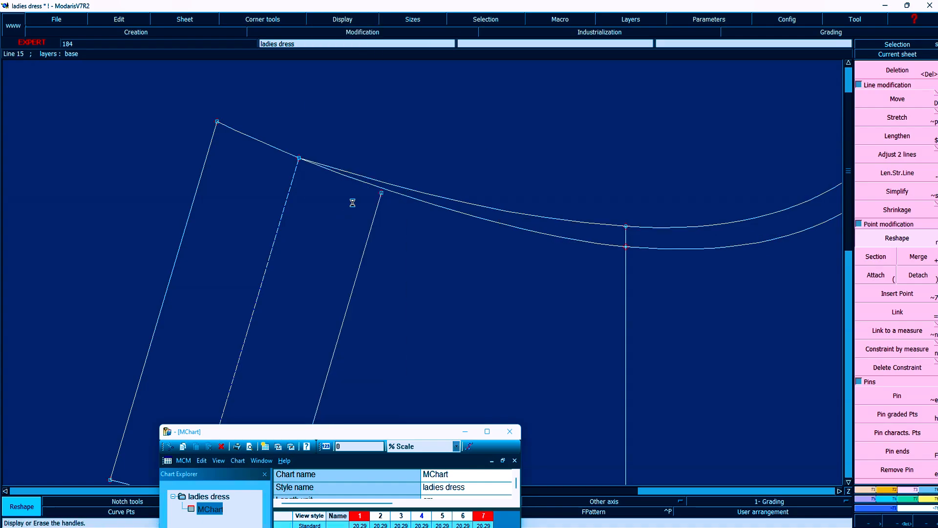
- Adjust the front shoulder line to the reshaped front armhole curve and delete the solid back shoulder line
click(896, 154)
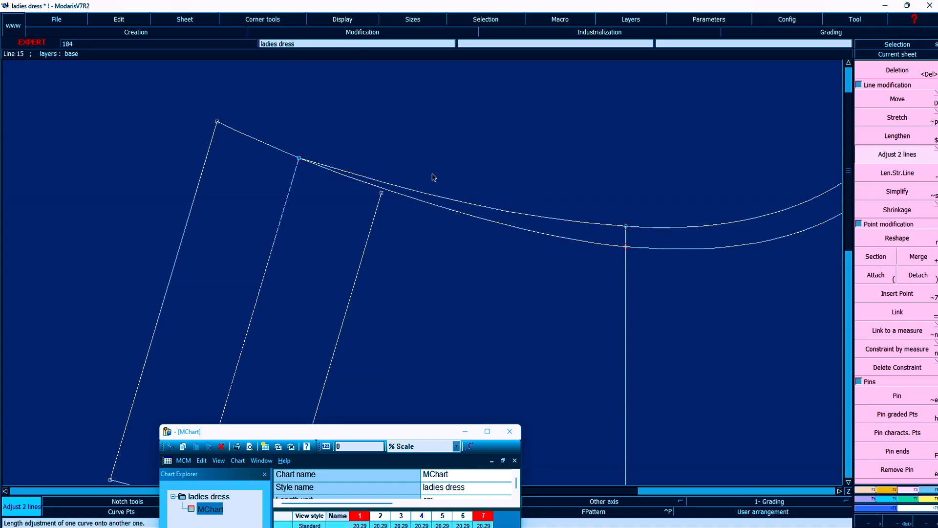
click(421, 204)
key(Delete)
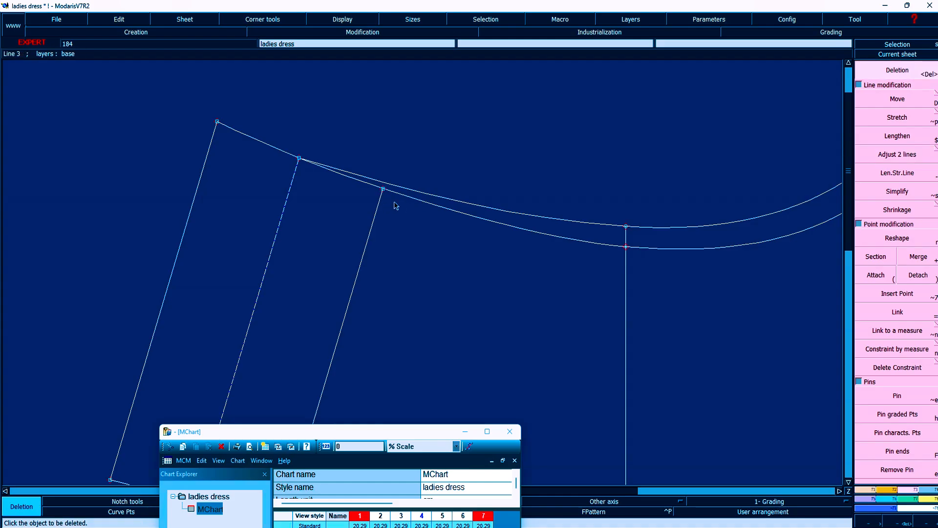
key(Home)
key(Return)
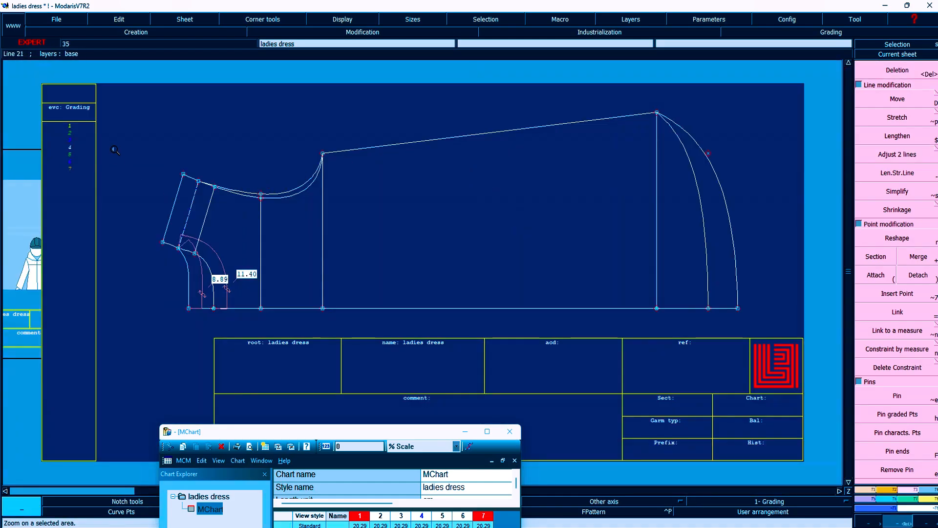
drag(115, 148, 331, 287)
click(280, 225)
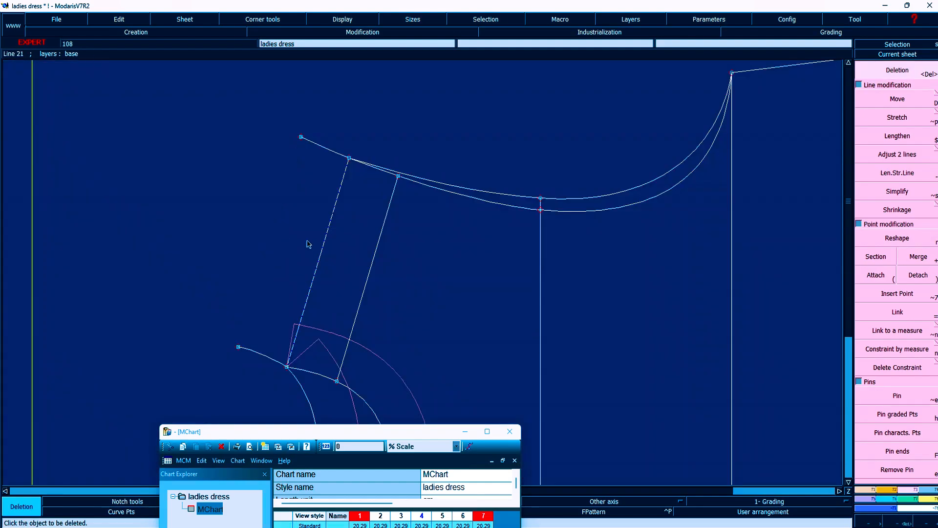
- Create a symmetry axis along the dashed shoulder line and symmetrize the front shoulder line and reshaped front armhole curve about it
key(p)
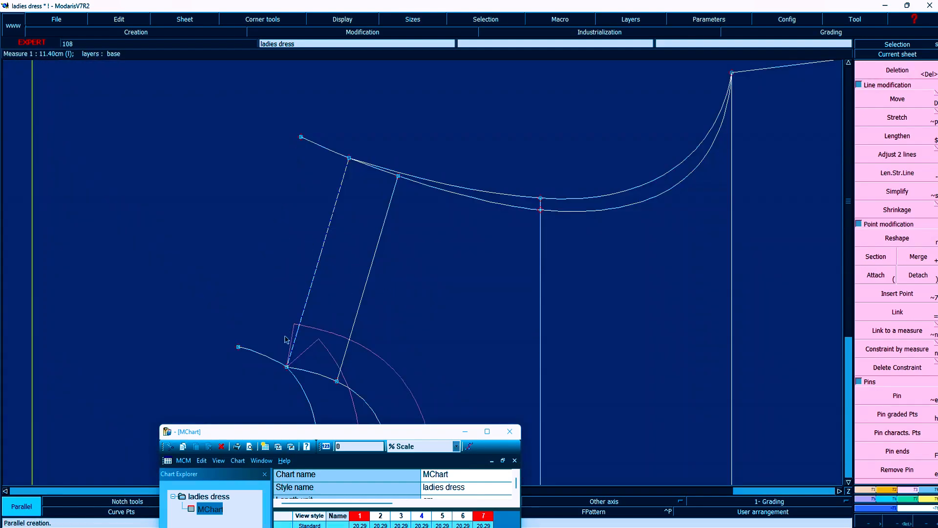
key(shift+s)
click(286, 367)
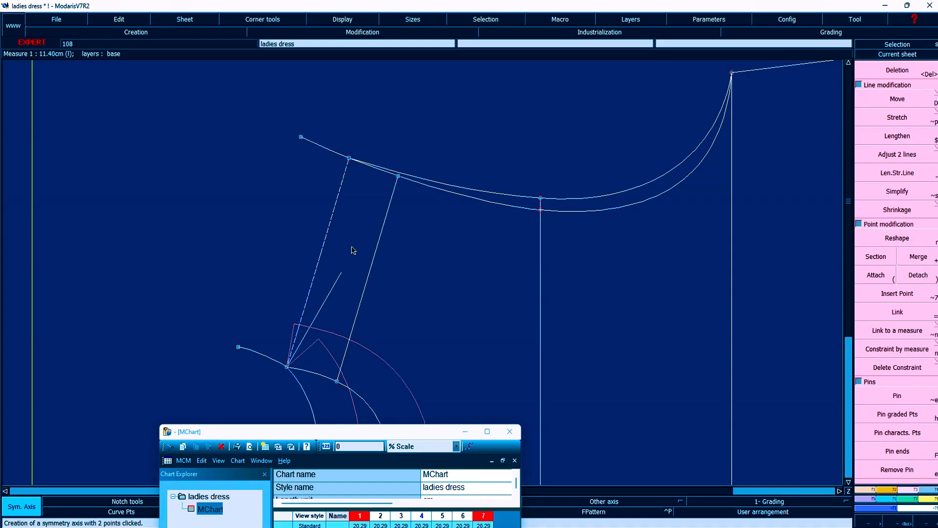
click(349, 159)
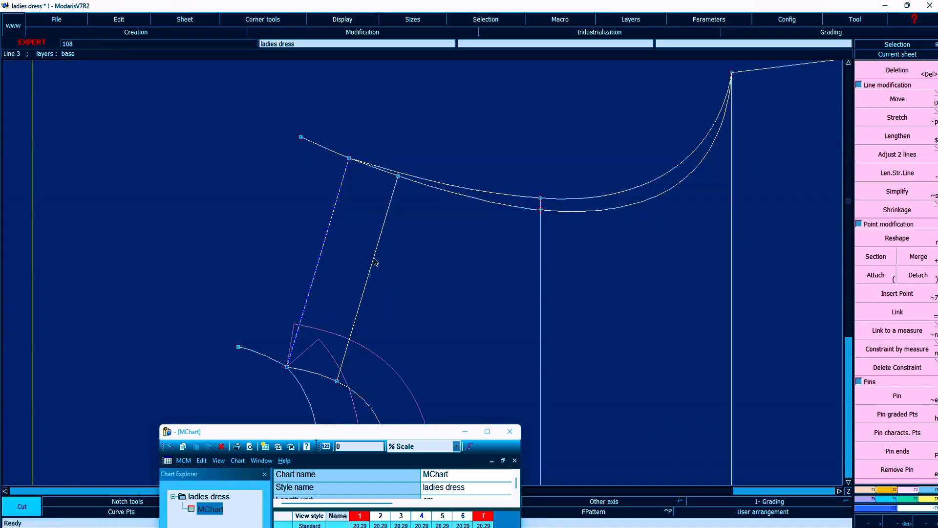
key(ctrl+z)
key(shift+s)
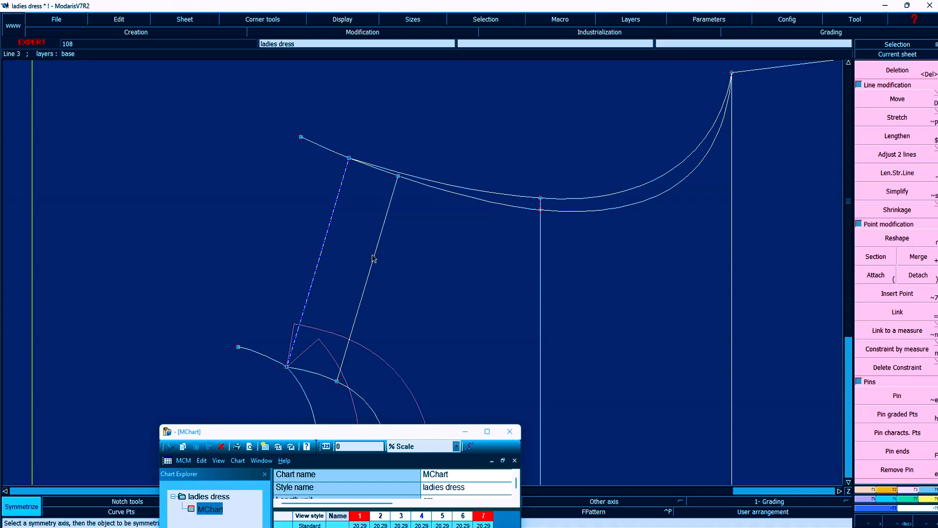
click(377, 255)
click(442, 185)
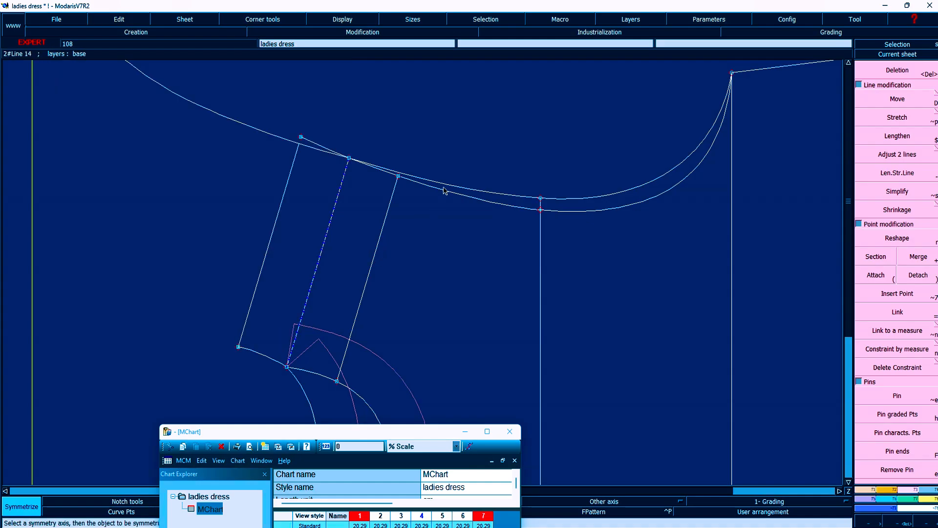
- Delete the old armhole extension with its leftover point and adjust the mirrored armhole curve to end on the mirrored shoulder line
key(Delete)
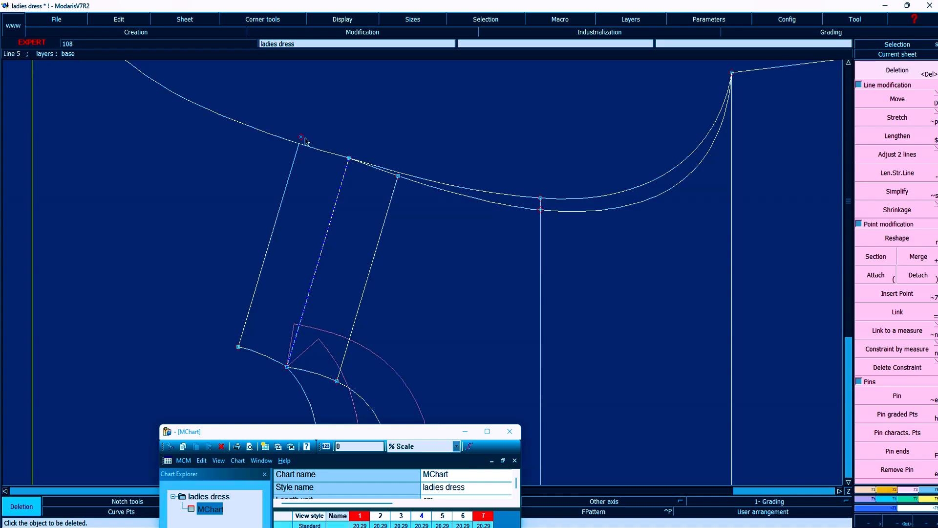
click(897, 158)
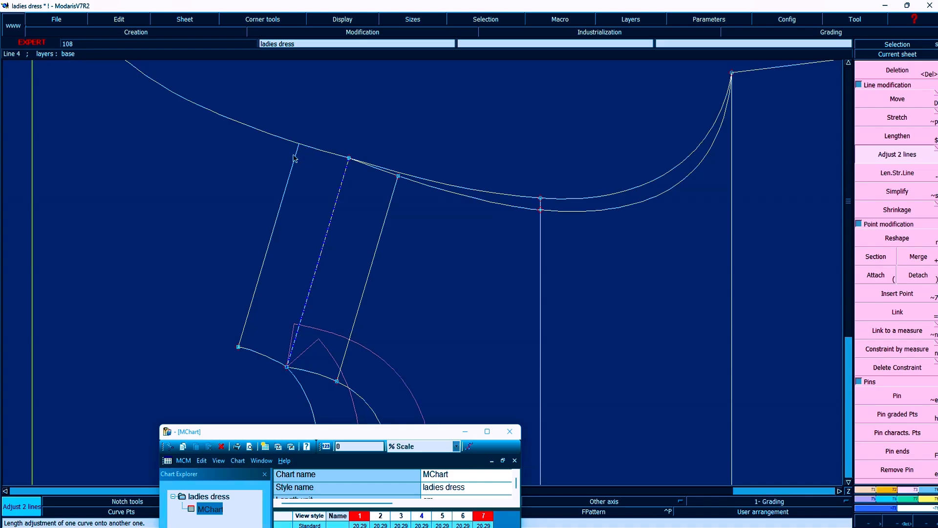
click(294, 158)
key(Home)
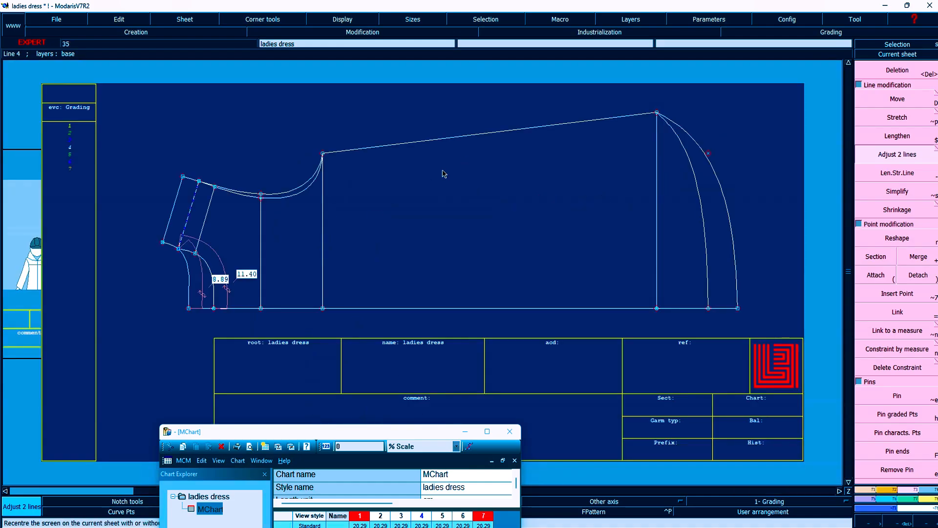
- Move the armhole end point of the mirrored shoulder line by 0 cm in X and 0.2 cm in Y
key(Return)
drag(116, 146, 384, 341)
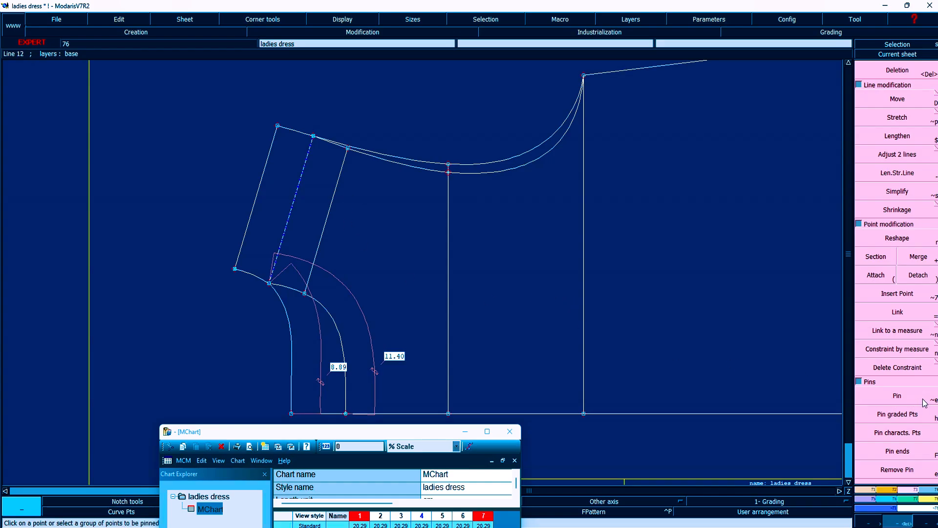
click(897, 396)
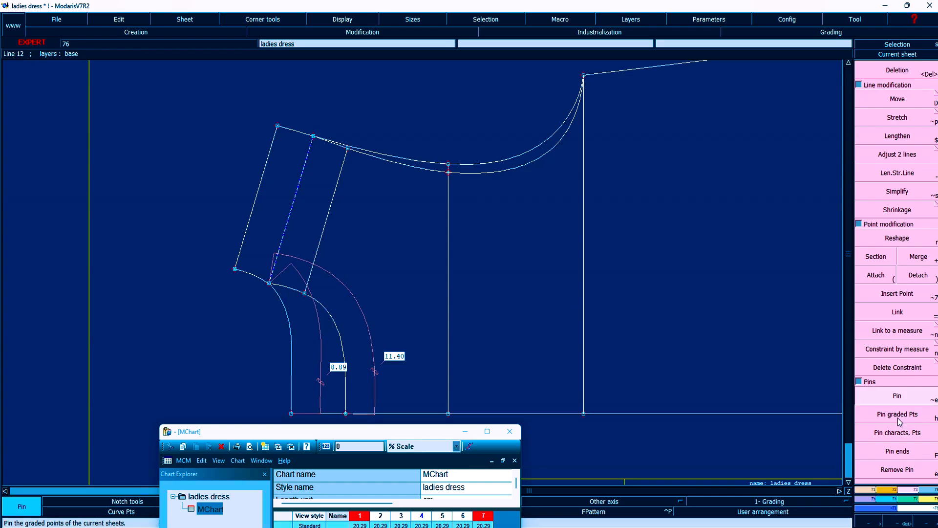
click(897, 99)
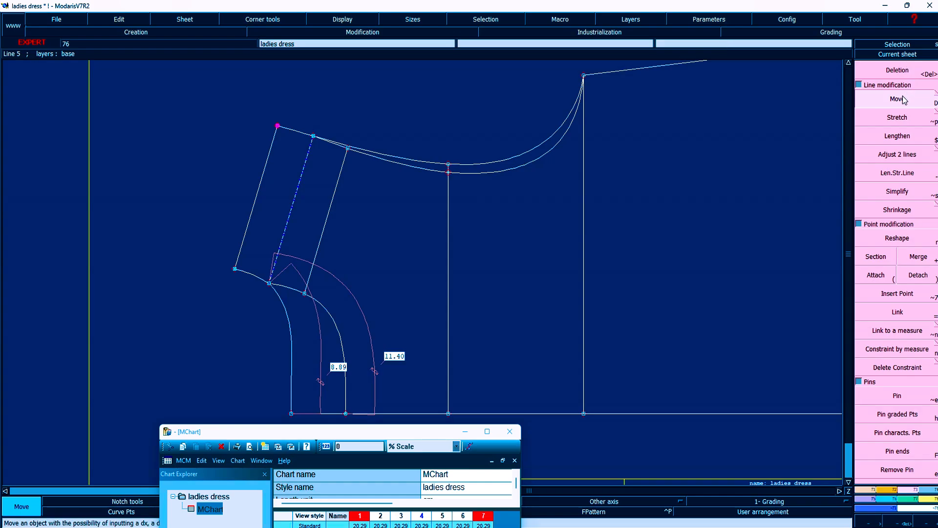
click(277, 125)
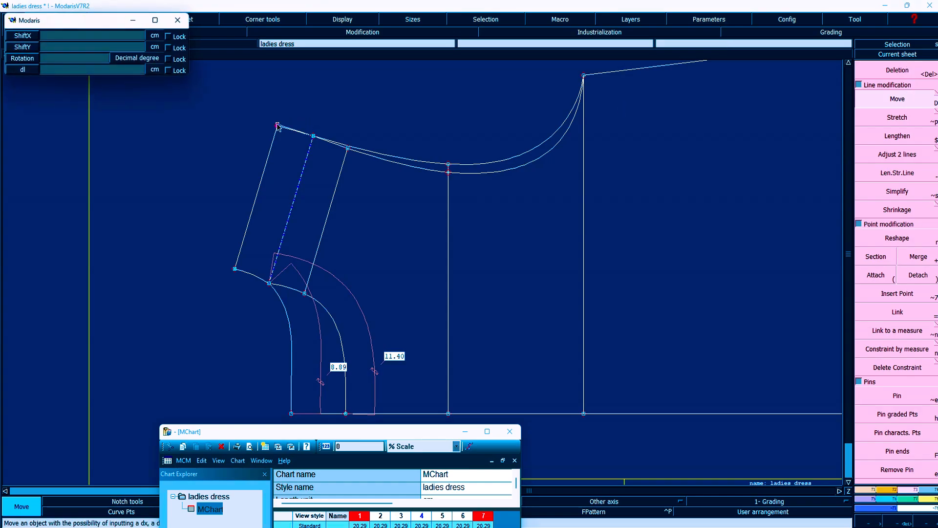
text(.2)
key(Up)
text(00)
key(Return)
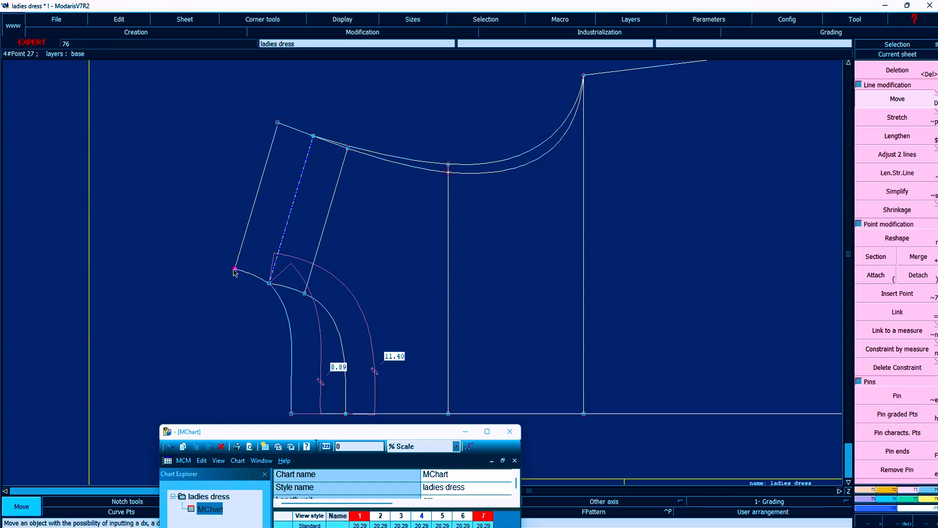
- Move the neckline end point of the mirrored shoulder line by 0.2 cm in Y
drag(235, 270, 236, 267)
key(Up)
key(Up)
key(Up)
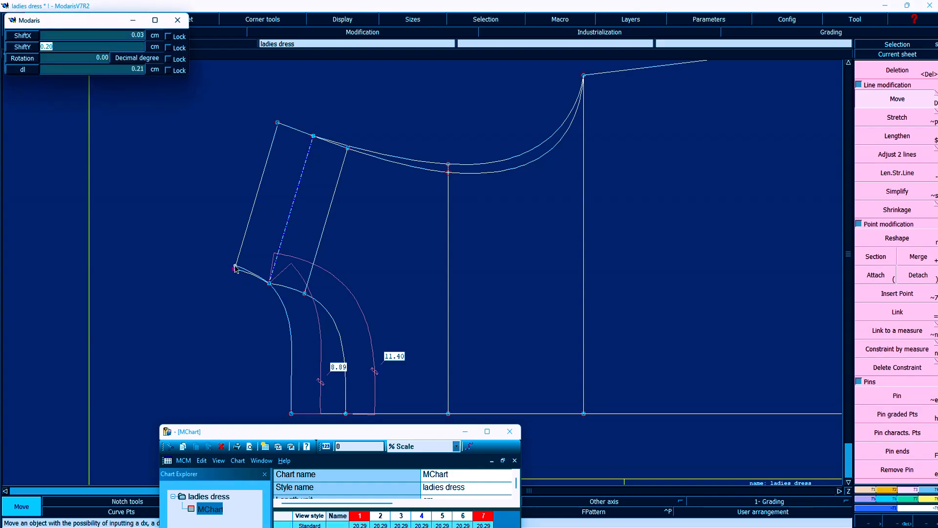
key(Return)
key(Escape)
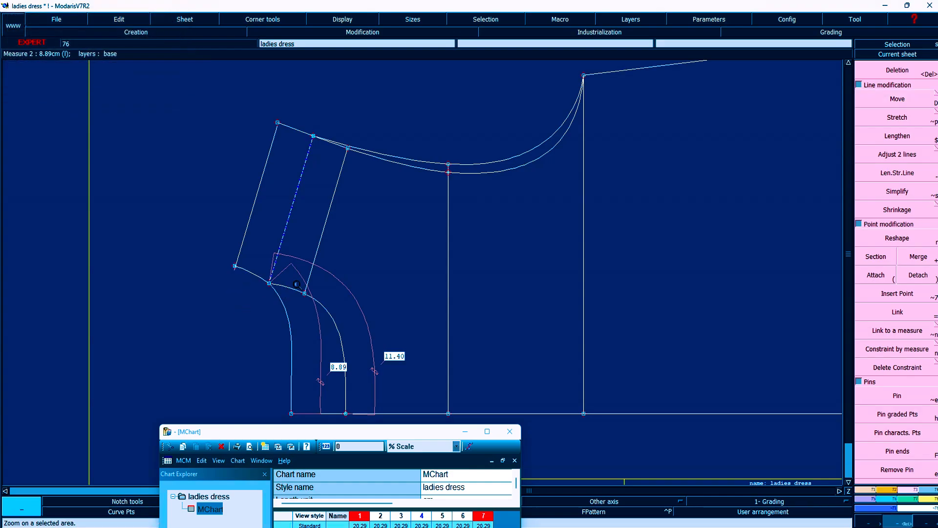
- Replace the mirrored shoulder line with a new Bezier line joining the shifted neckline and armhole end points
key(Delete)
click(257, 198)
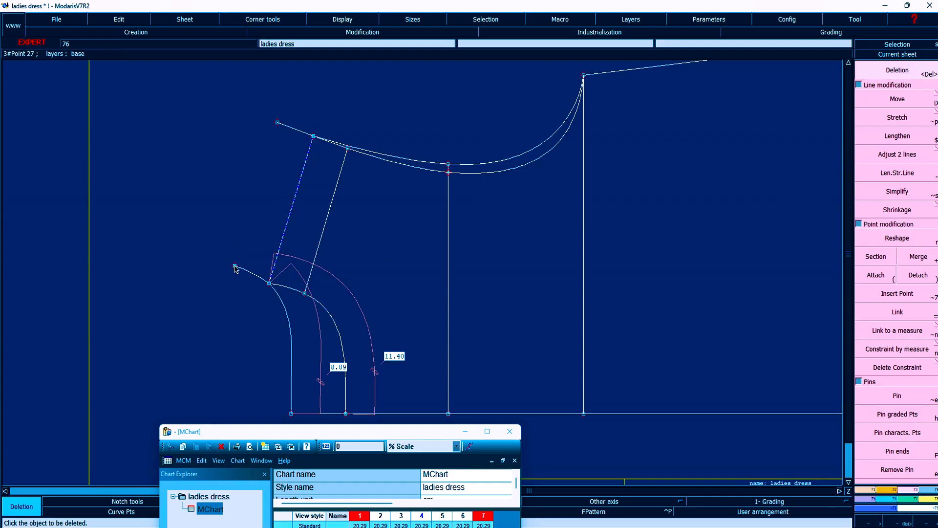
key(b)
click(235, 266)
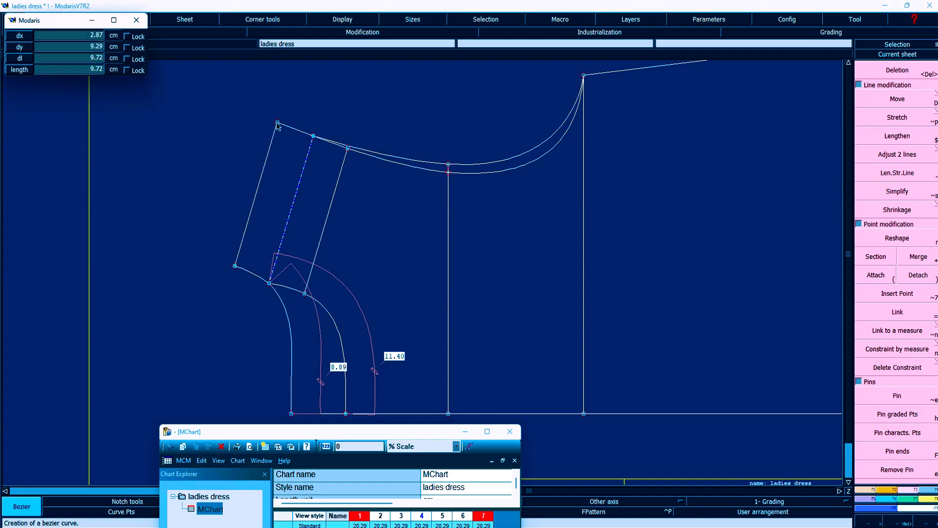
click(278, 122)
right_click(277, 122)
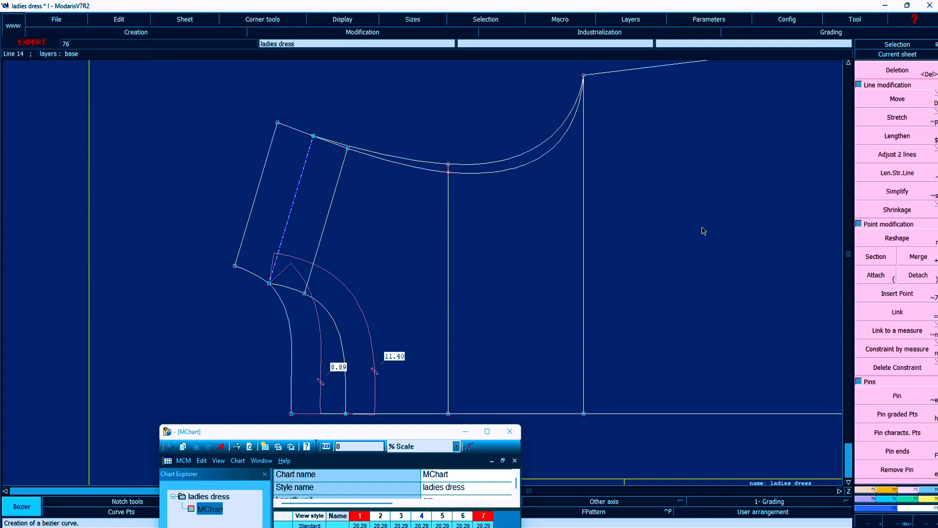
key(Home)
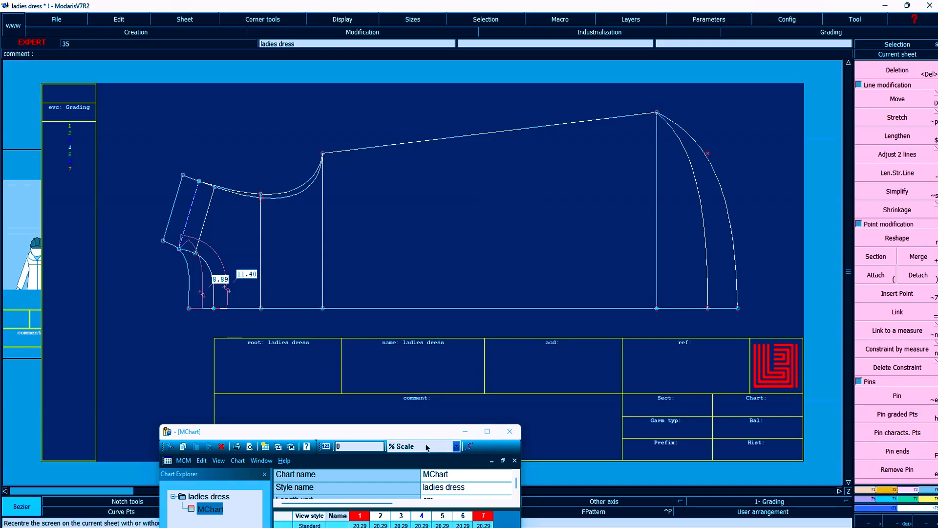
- Pin the deeper neckline curve's end point on the centre line and move it by 1 cm in X and 0 cm in Y
drag(419, 433, 403, 413)
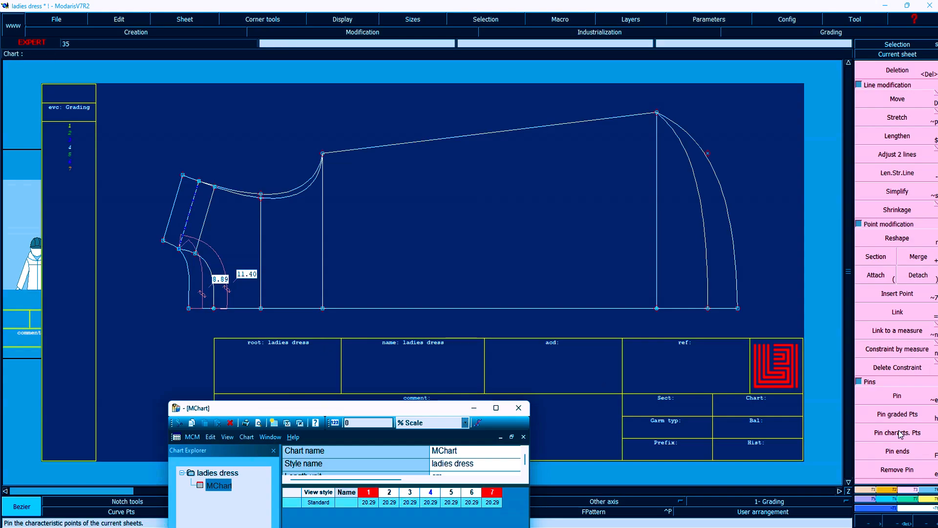
click(900, 397)
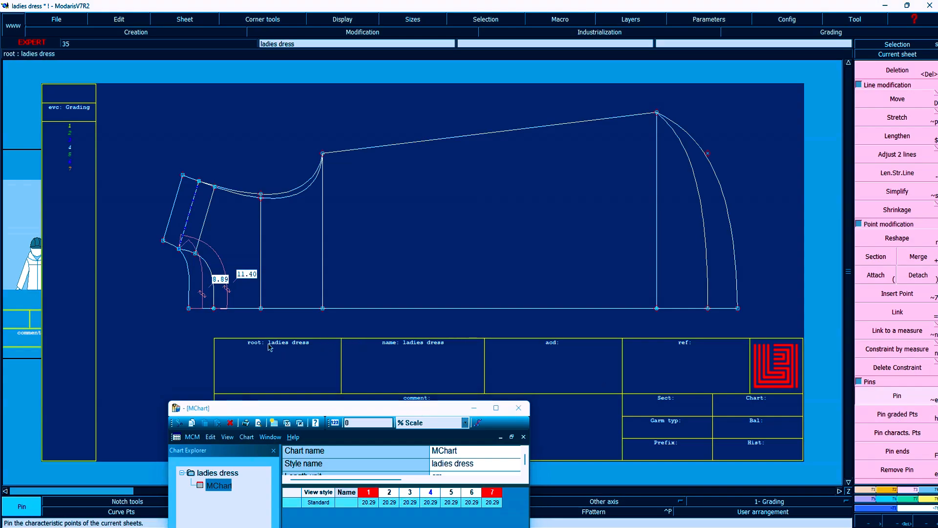
click(213, 305)
key(d)
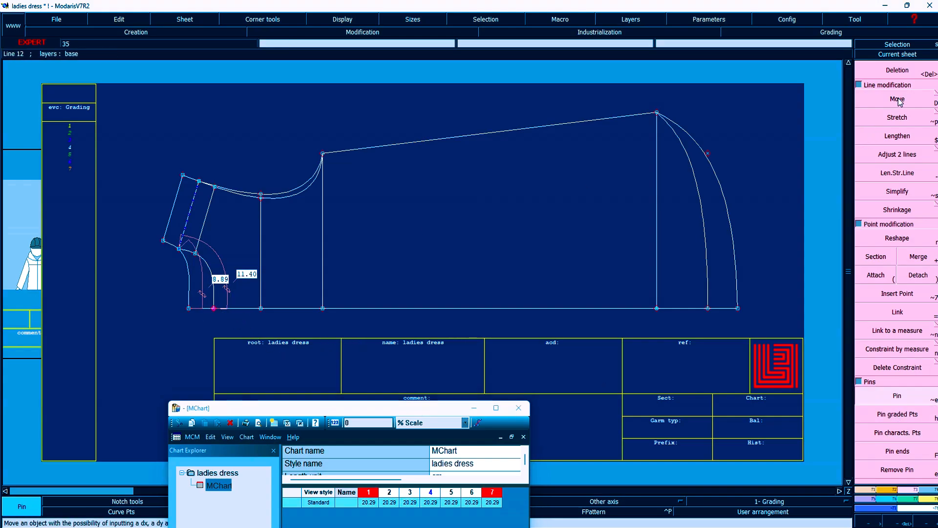
click(213, 308)
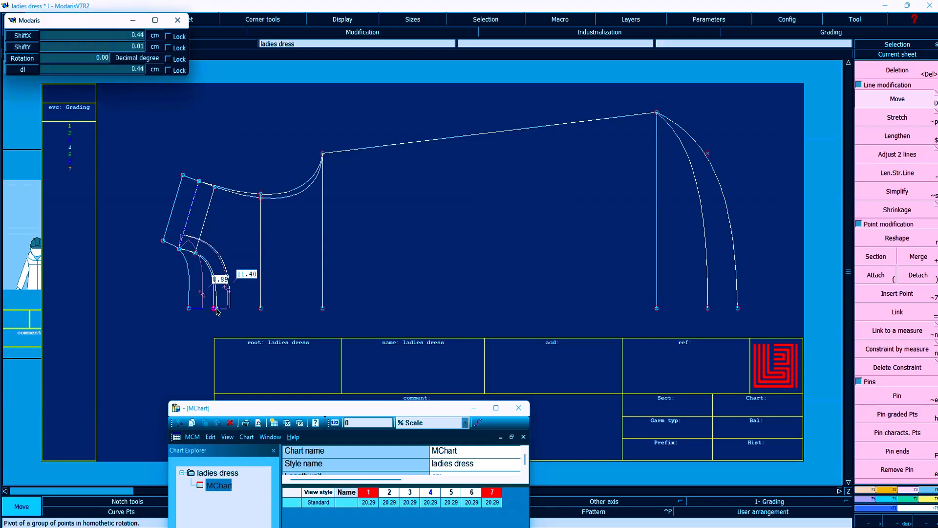
text(0)
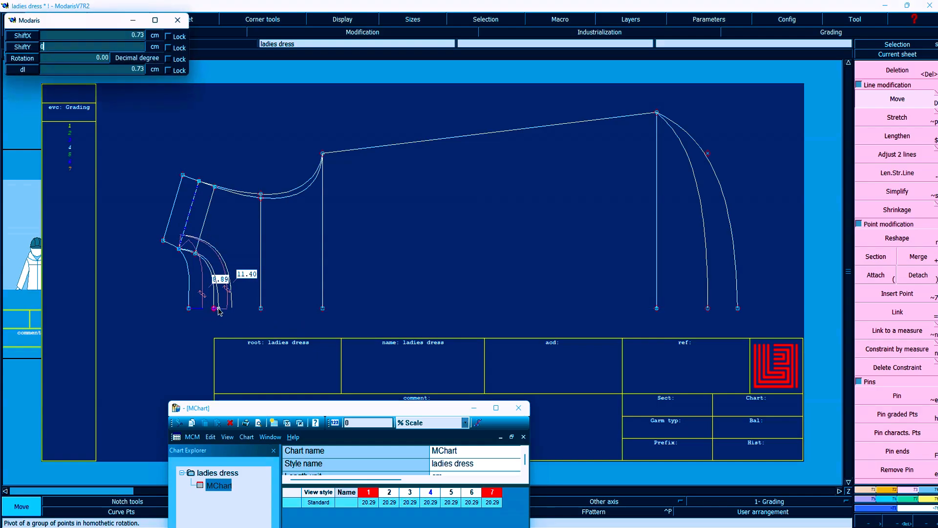
key(Up)
text(1)
key(Return)
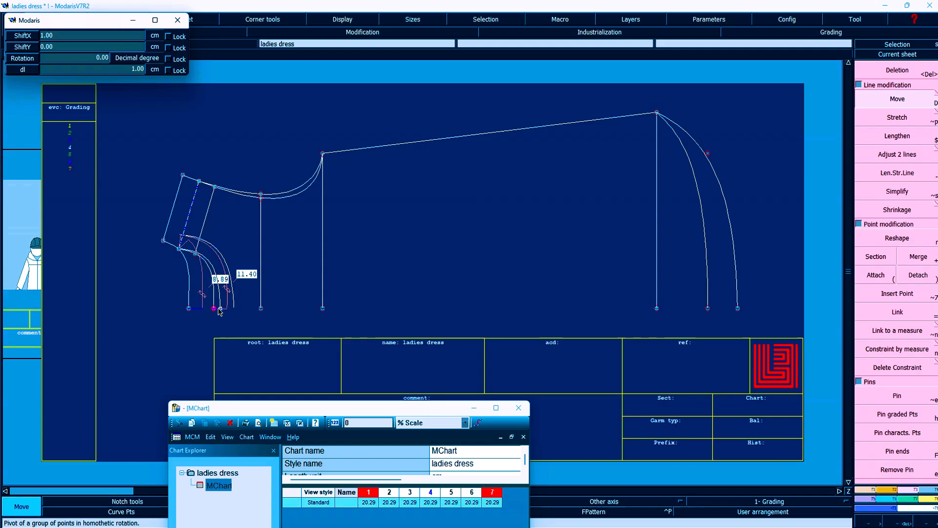
click(177, 325)
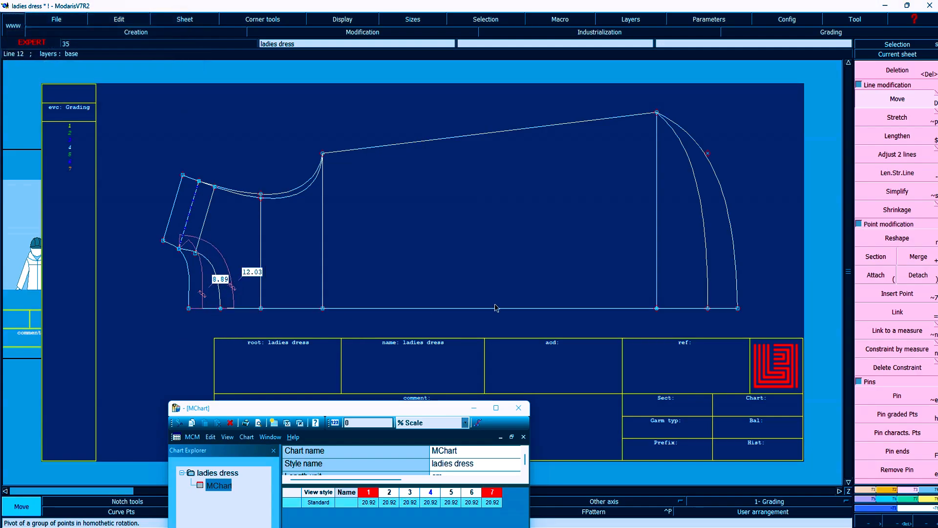
- Display the curve handles and reshape the deeper neckline curve at both ends to a length of about 12 cm
key(Return)
mouse_move(140, 214)
mouse_down()
mouse_move(324, 308)
mouse_move(368, 308)
mouse_up()
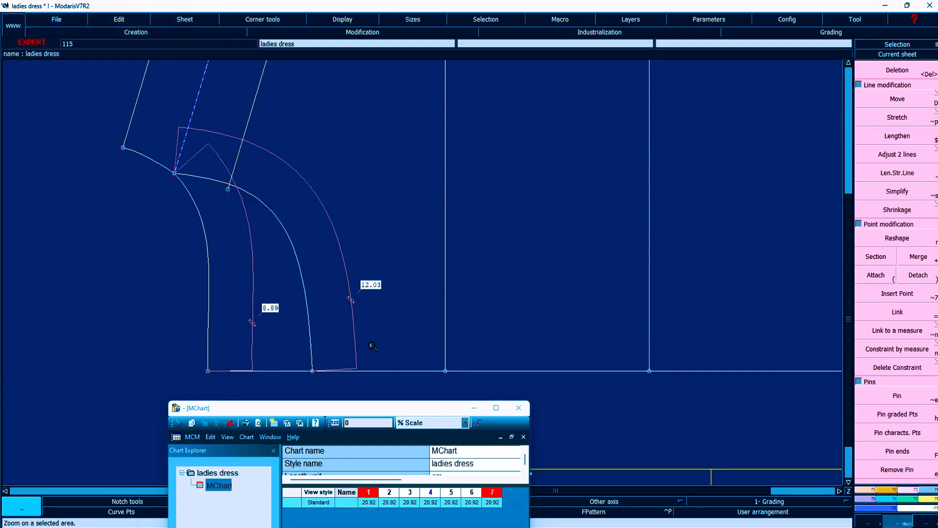
click(347, 22)
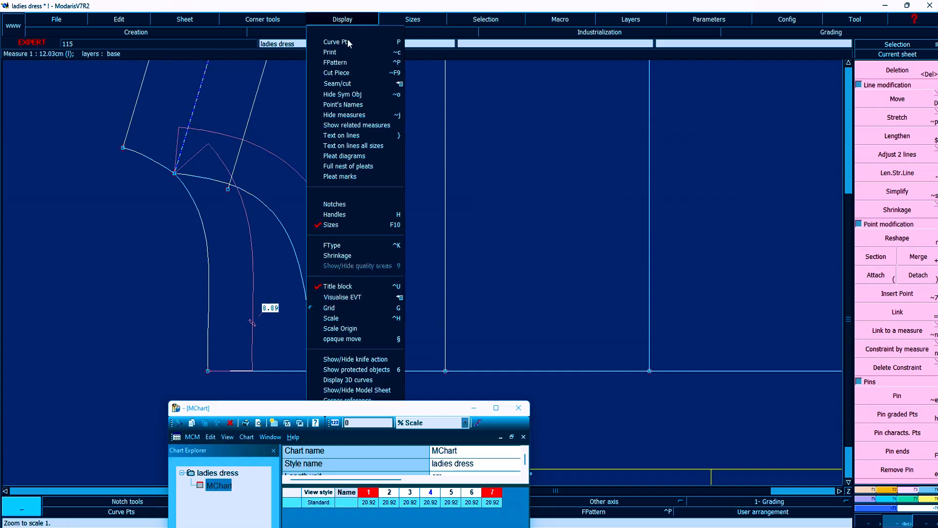
click(368, 211)
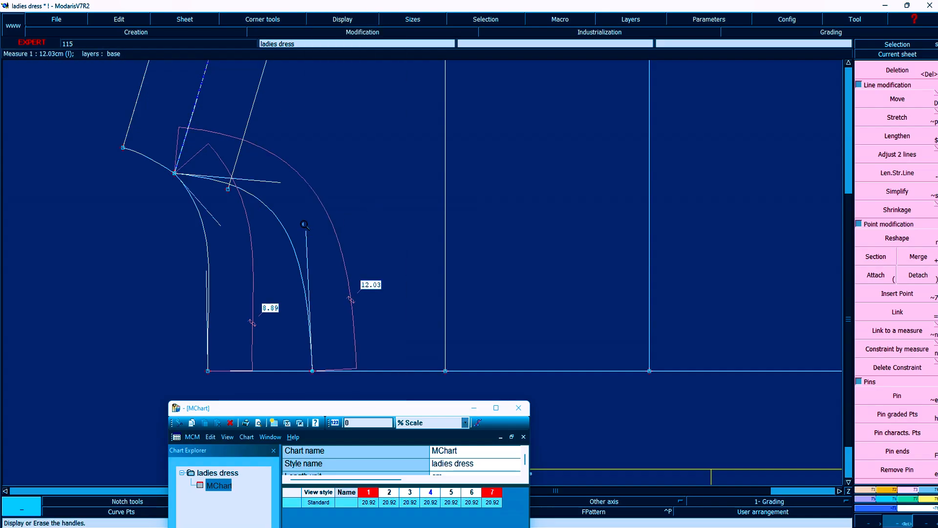
key(r)
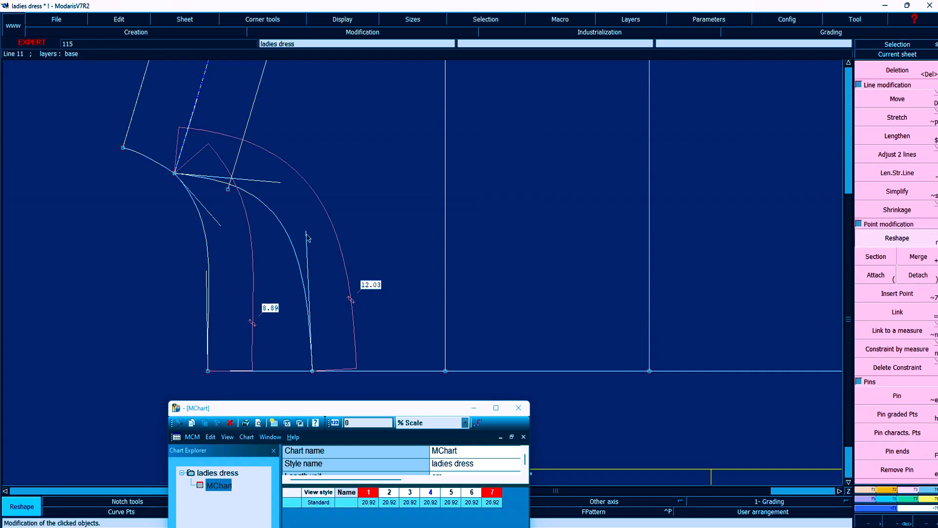
click(306, 234)
click(318, 236)
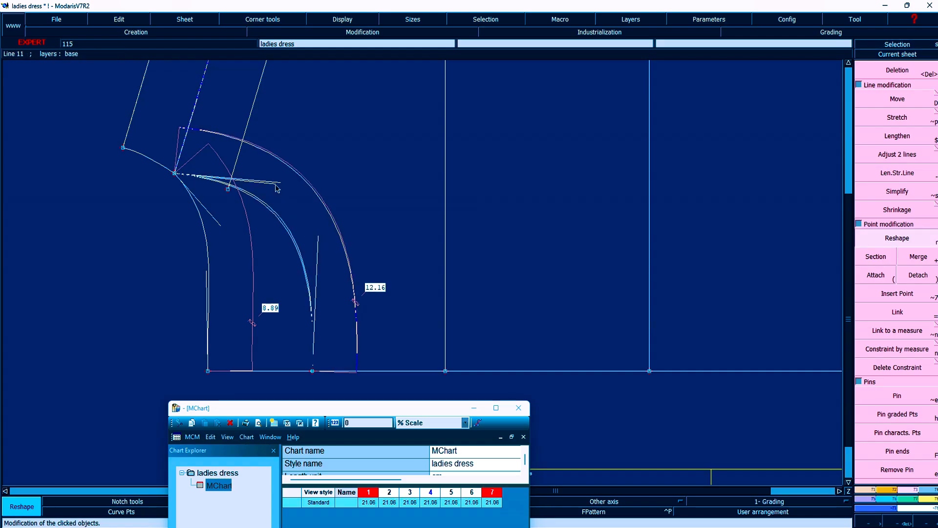
click(275, 189)
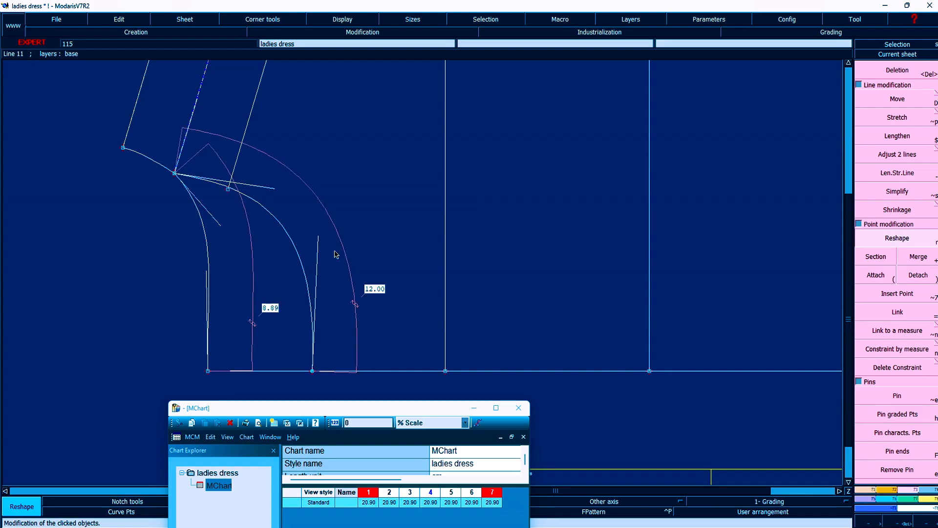
click(318, 236)
click(308, 233)
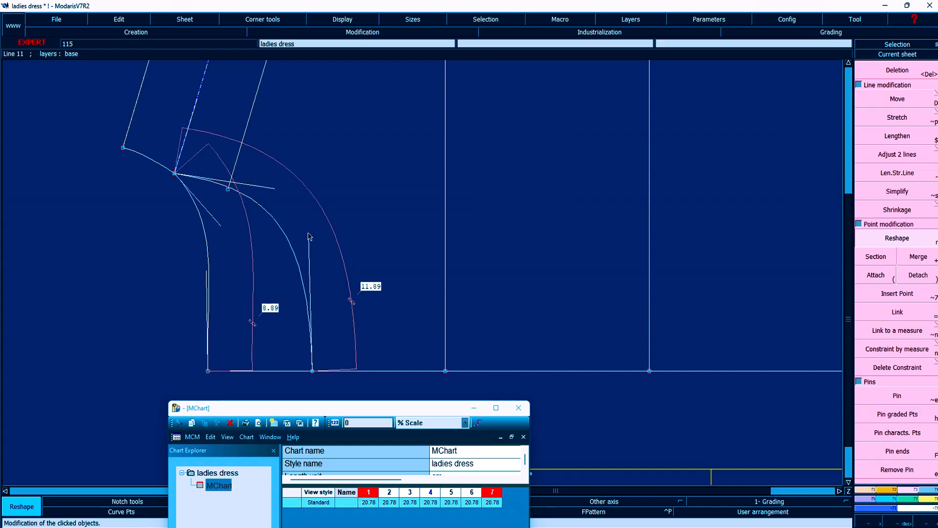
click(308, 233)
click(311, 228)
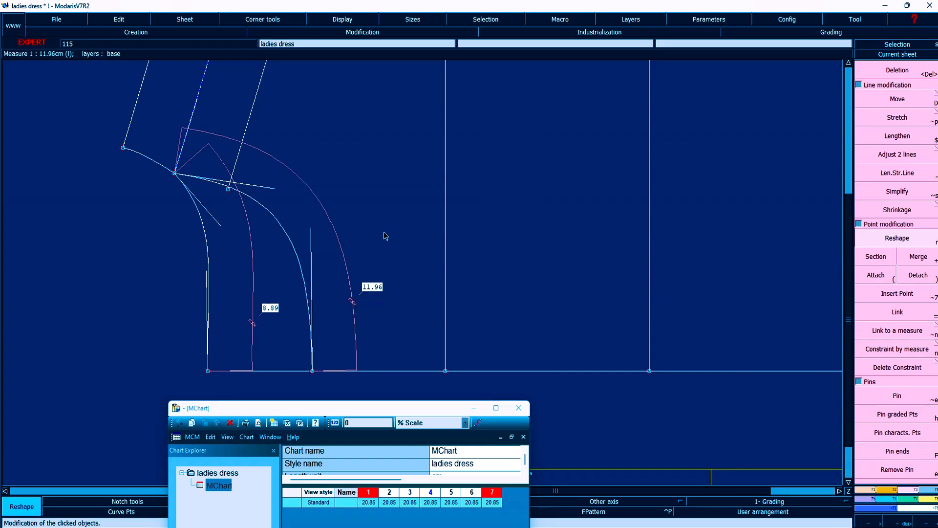
- Pin the deeper neckline curve's centre-line end point again and move it by 0.5 cm in X and 0 cm in Y
key(Home)
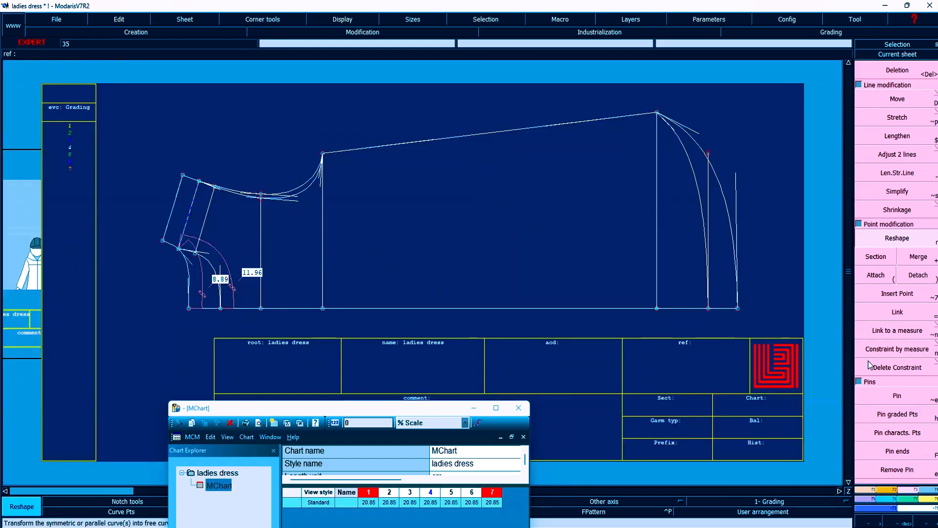
click(907, 404)
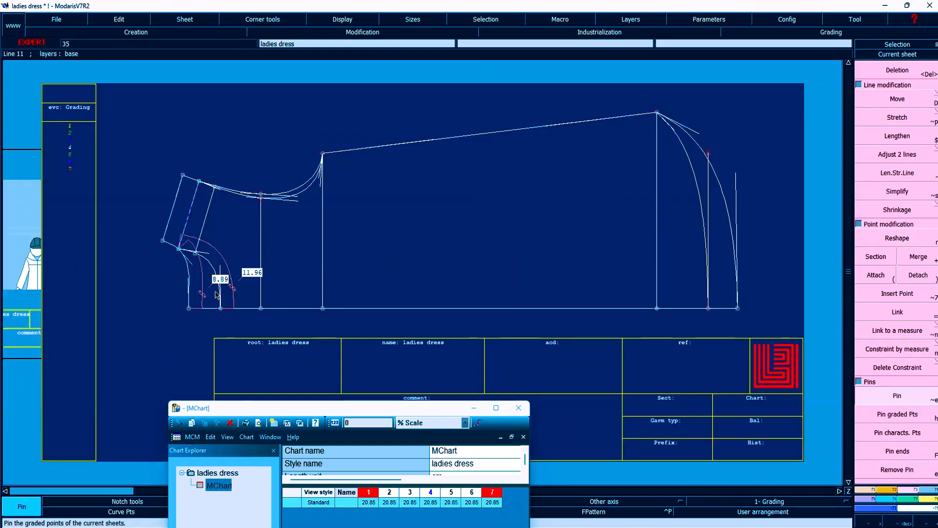
key(d)
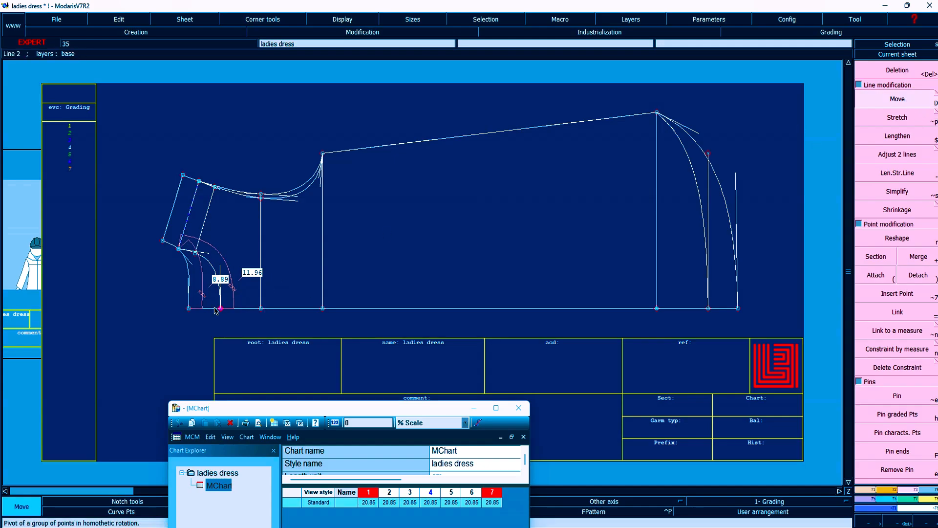
click(216, 309)
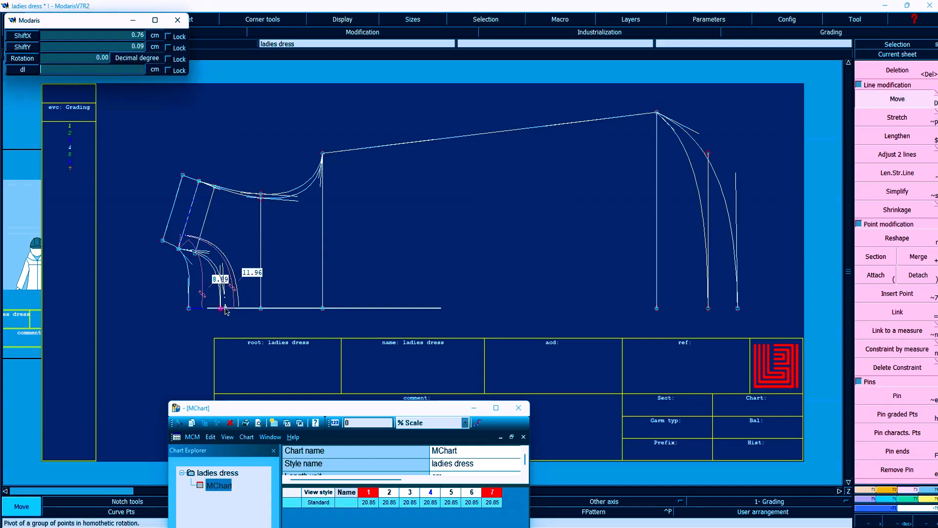
text(.5)
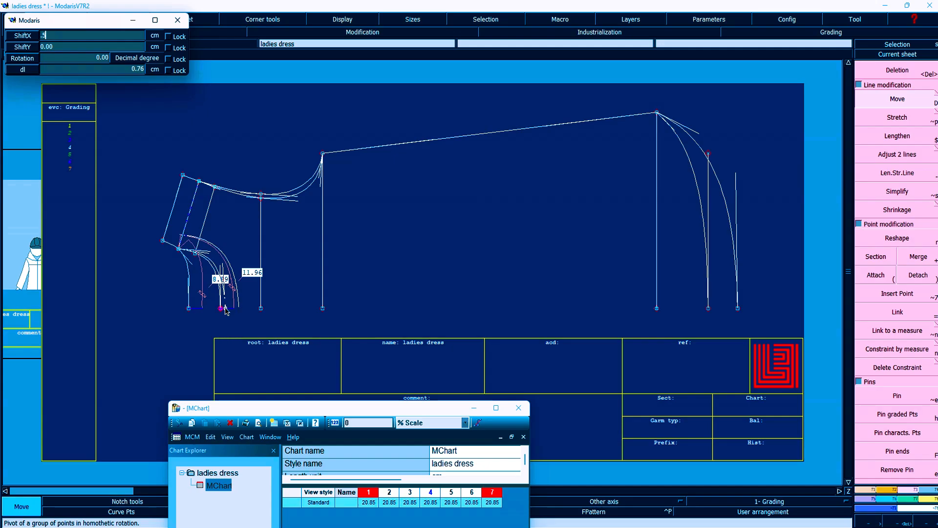
key(Return)
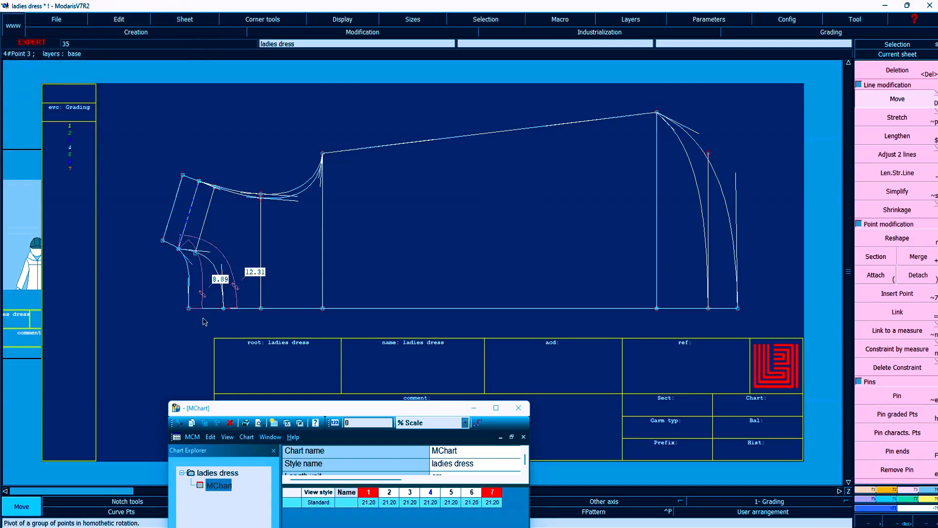
- Reshape the lowered neckline curve to a smooth line about 12.3 cm long and hide the curve handles
key(Return)
drag(124, 203, 345, 333)
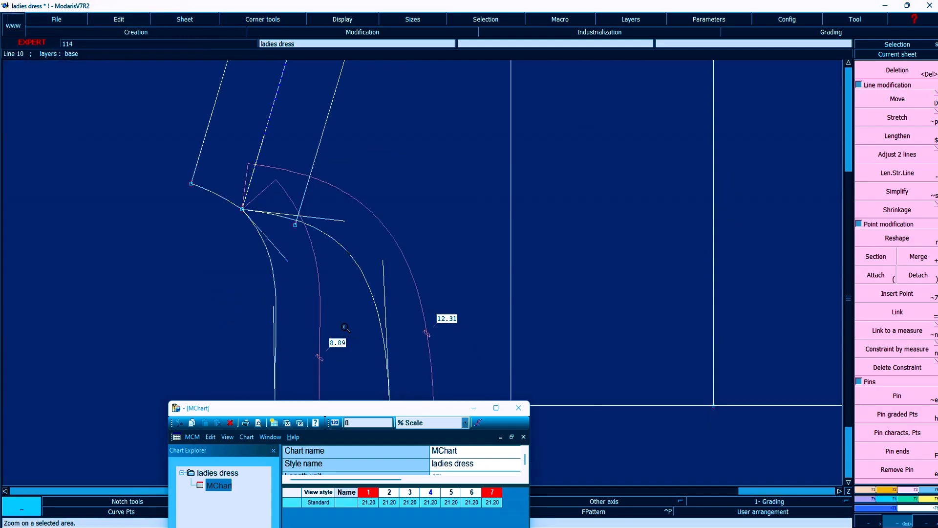
key(s)
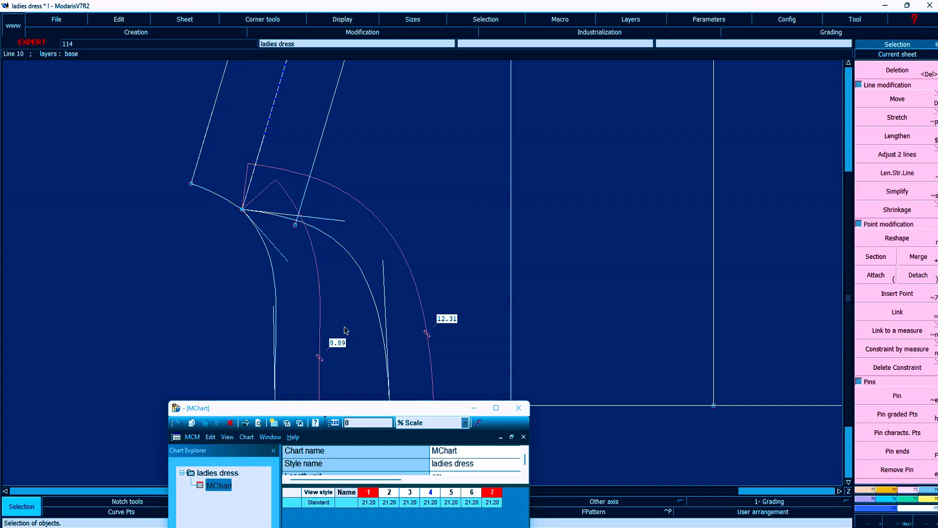
key(r)
drag(342, 221, 355, 231)
drag(382, 263, 386, 266)
key(Home)
key(Return)
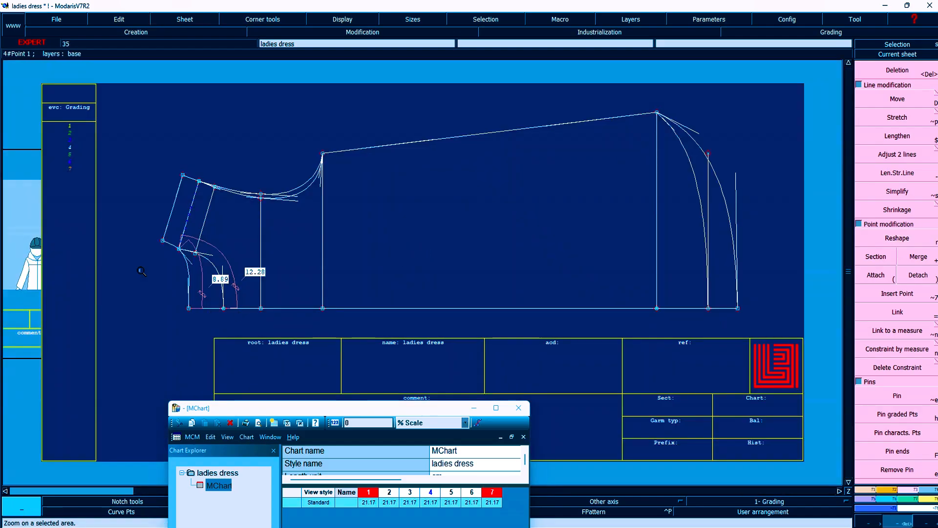
drag(142, 228, 345, 328)
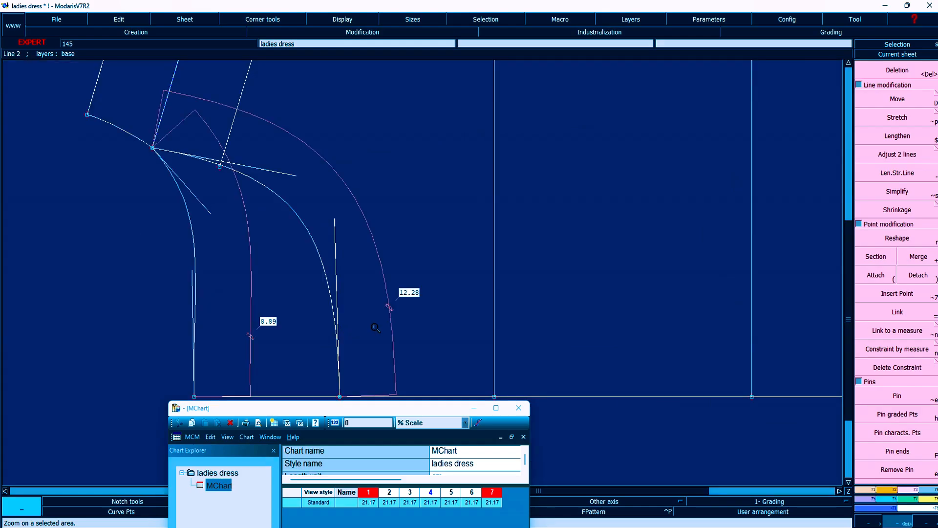
key(Home)
click(342, 20)
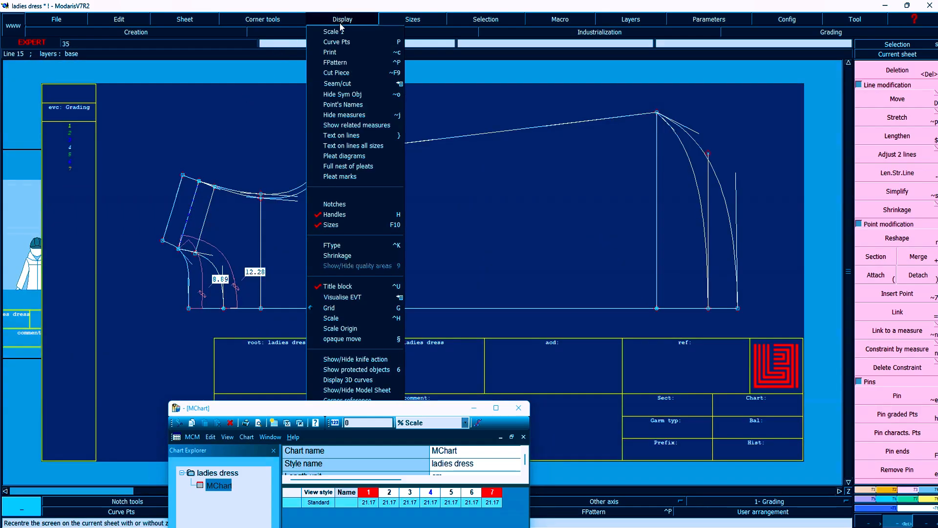
click(337, 214)
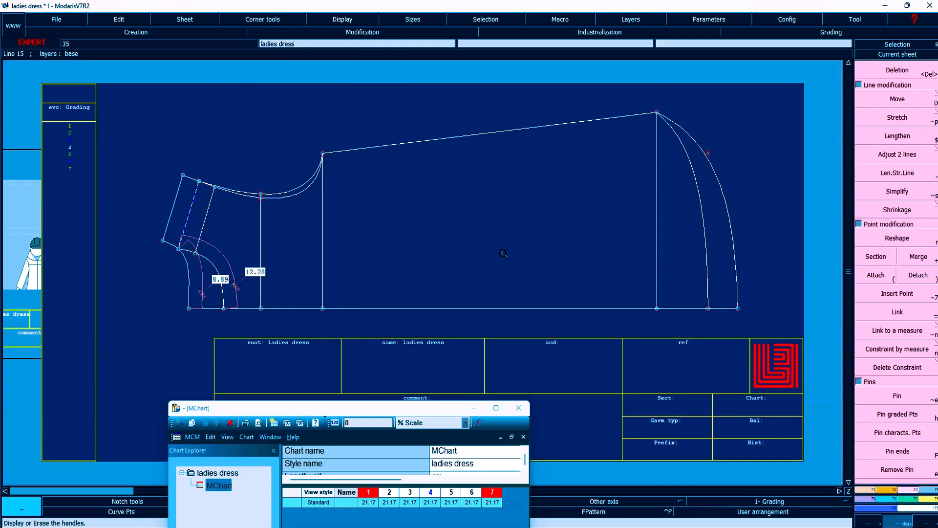
- Pin the inner hem curve's end point on the centre line and move it by 1.5 cm in X
click(897, 395)
drag(689, 282, 725, 324)
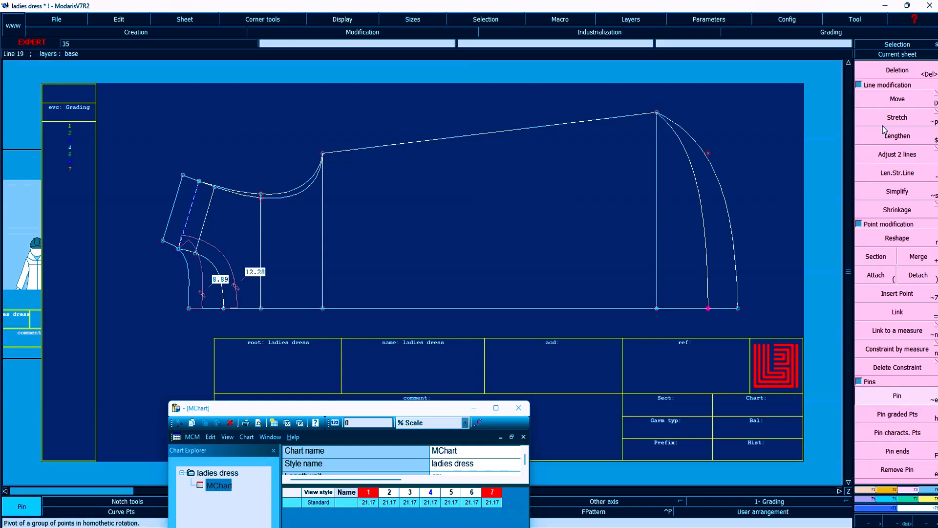
click(896, 98)
click(708, 308)
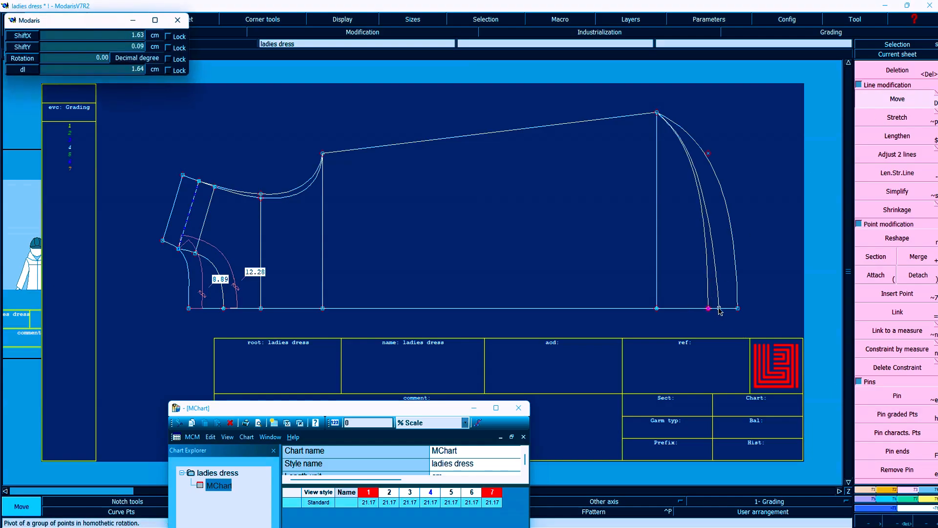
text(1.5)
key(Return)
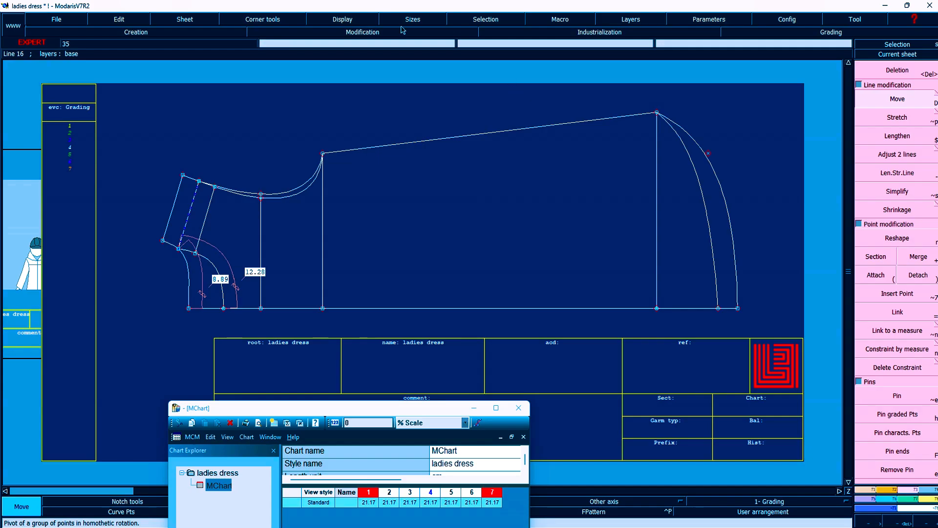
- Display the curve handles and reshape the inner hem curve, lengthening its side-seam handle and making its centre-line handle vertical
click(345, 20)
click(342, 215)
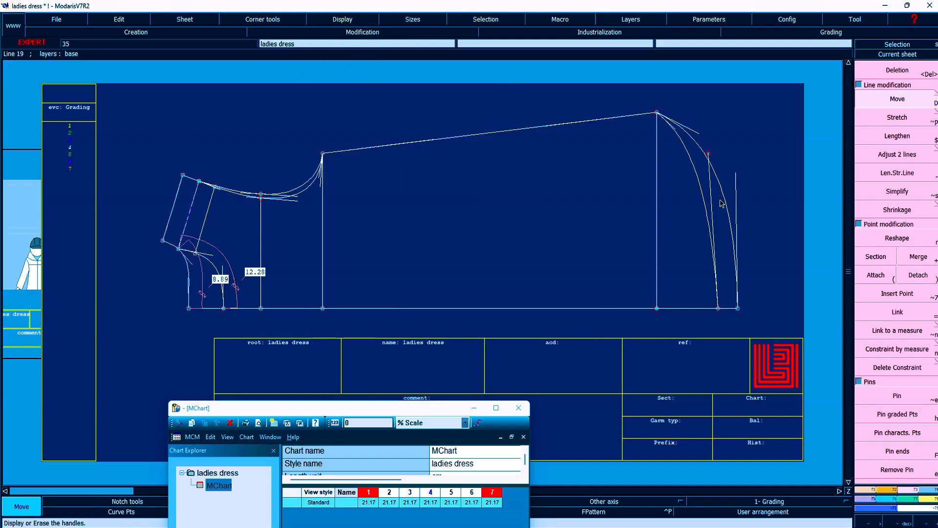
key(s)
key(r)
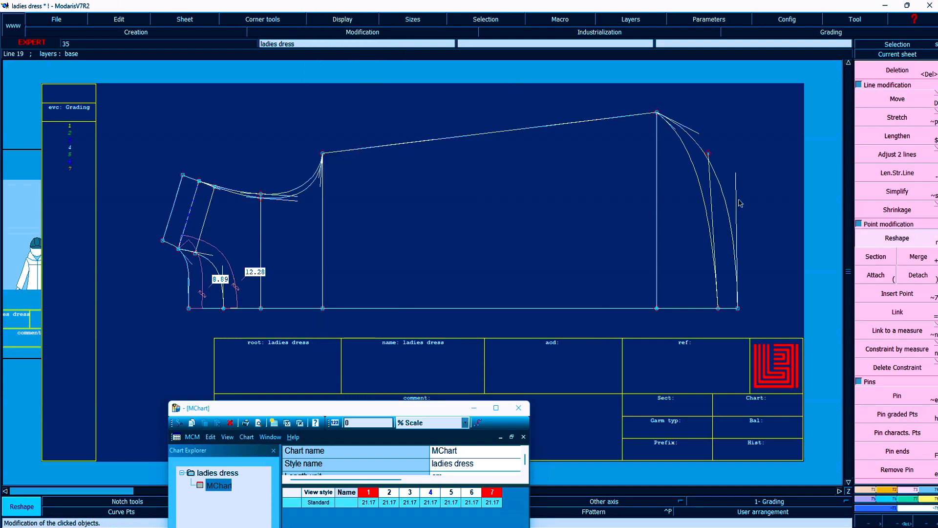
click(673, 129)
click(693, 167)
click(710, 169)
click(715, 198)
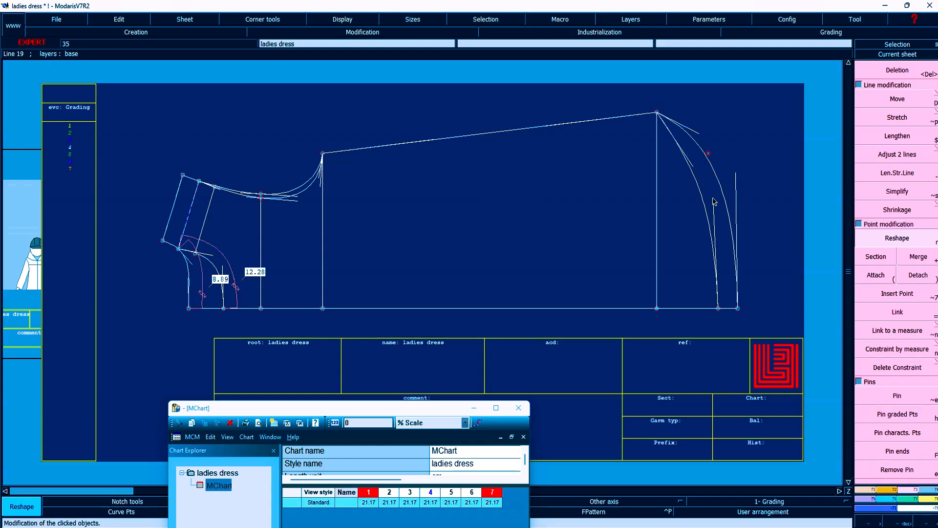
click(715, 197)
click(717, 197)
click(694, 167)
click(692, 162)
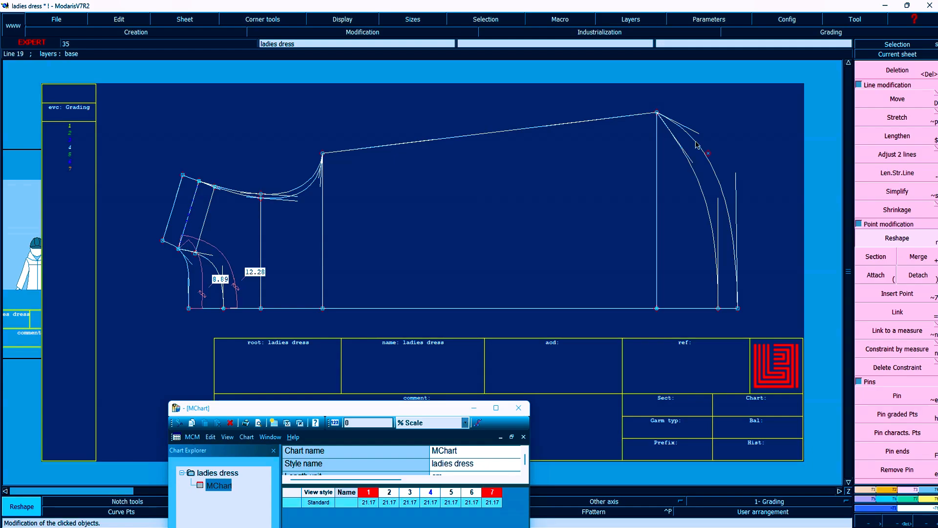
- Reshape the outer and inner hem curves, making the outer curve's centre-line handle vertical, and hide the curve handles
click(696, 134)
click(736, 173)
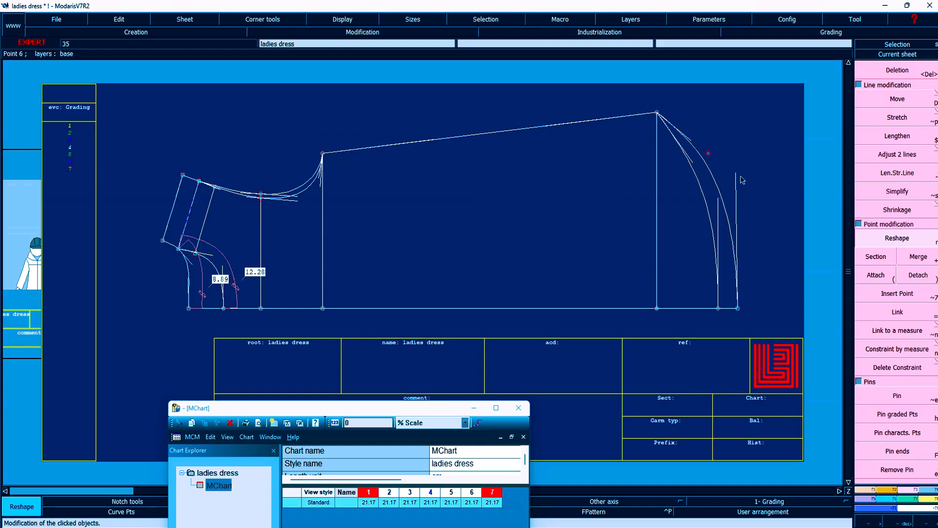
click(738, 174)
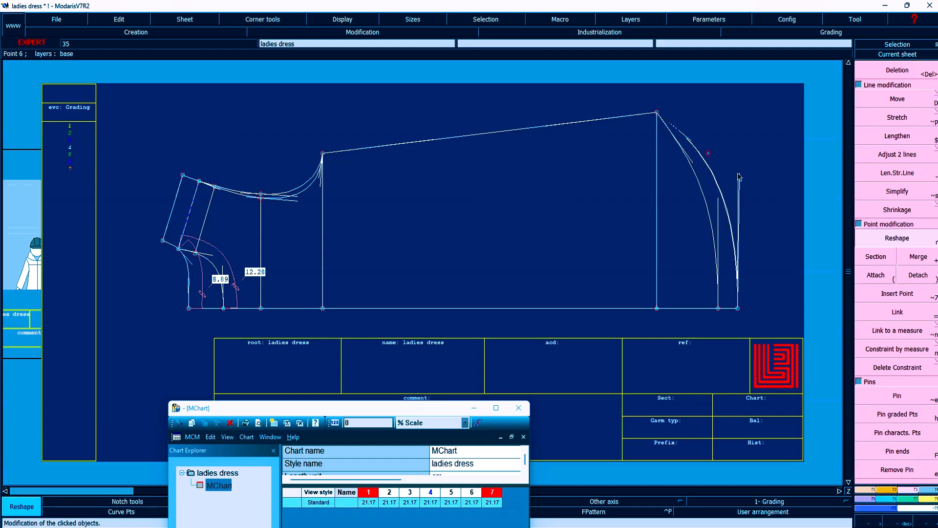
click(716, 203)
click(716, 206)
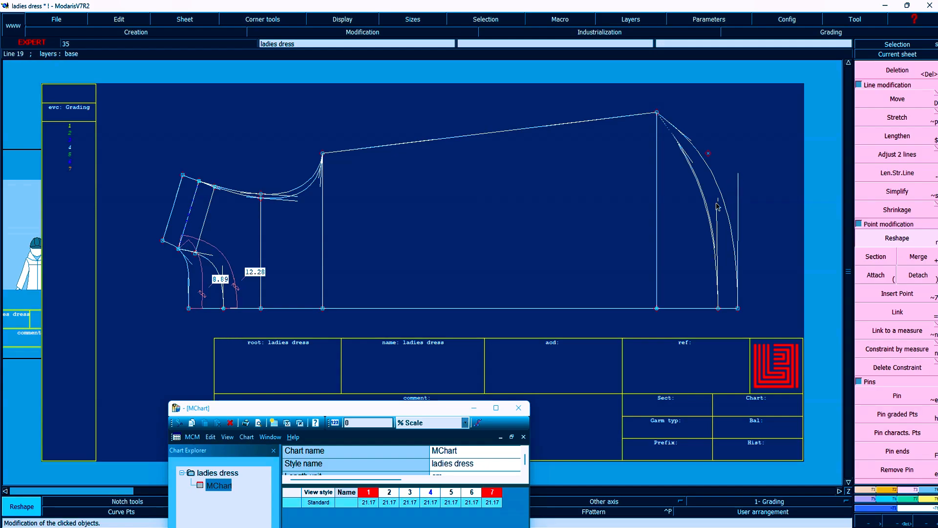
click(338, 23)
click(337, 217)
- Delete the neckline curve measurements and the stray point beside the outer hem curve, and minimize the measurement chart
key(Delete)
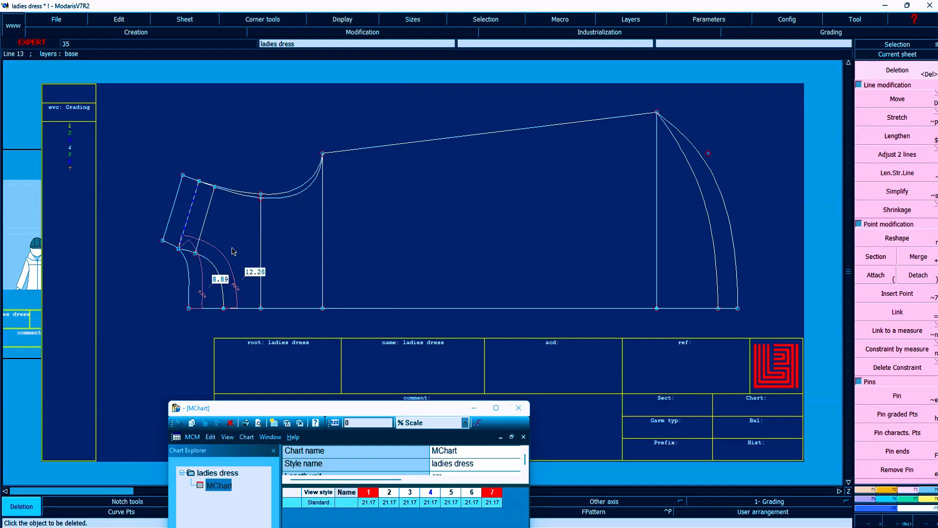
click(224, 259)
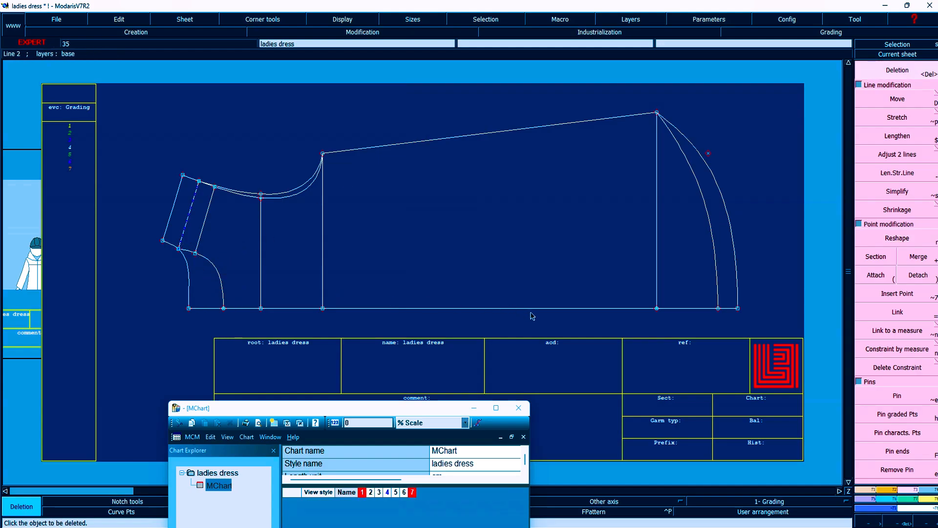
click(474, 409)
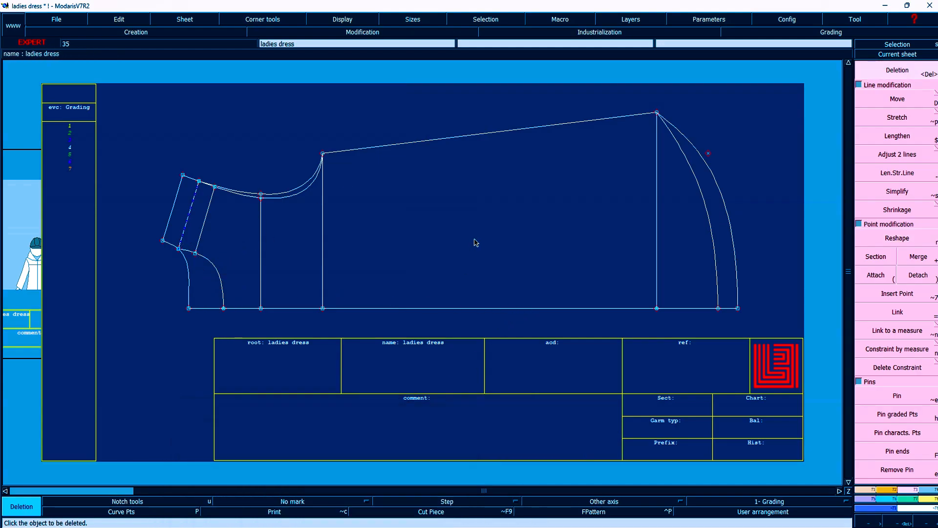
click(708, 153)
key(Home)
- Switch to the dress measurement chart in Excel and fill the "1/2 Neckline length (relax)" row with yellow
click(381, 523)
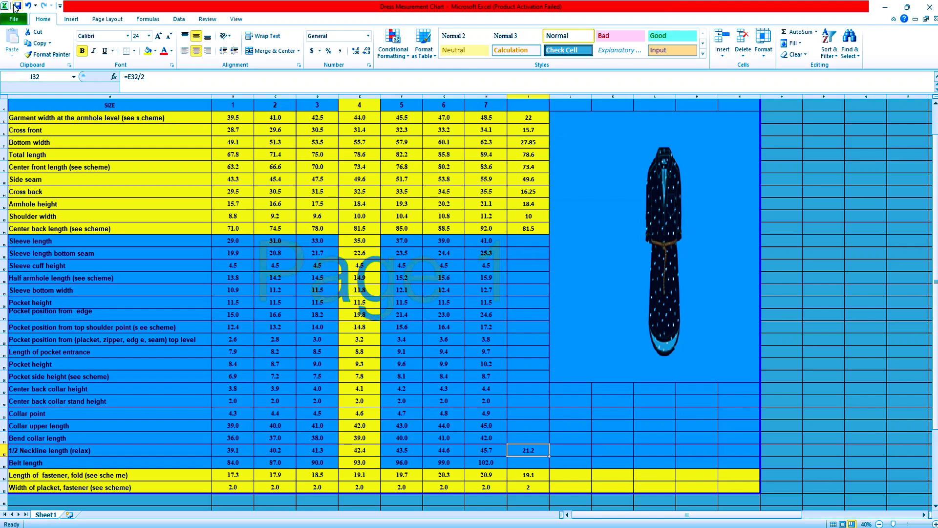
click(15, 5)
click(147, 50)
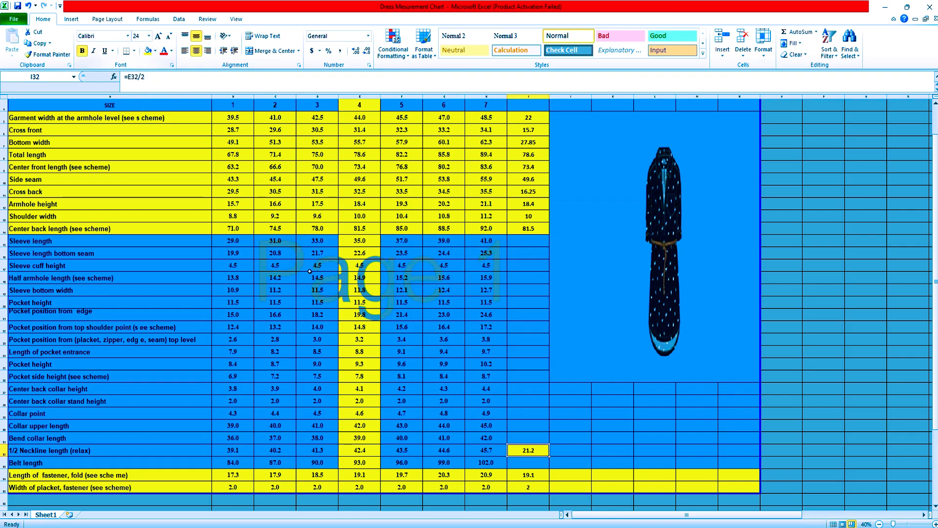
click(2, 450)
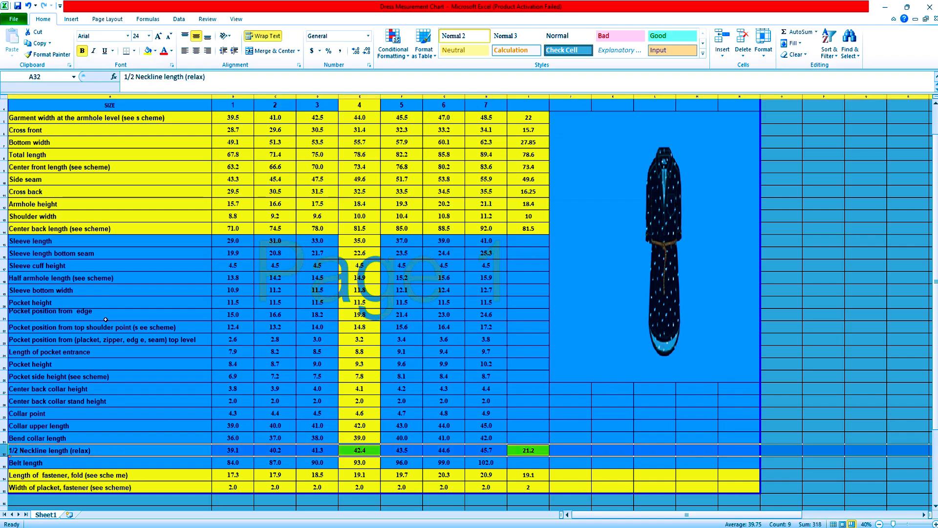
click(148, 51)
click(688, 459)
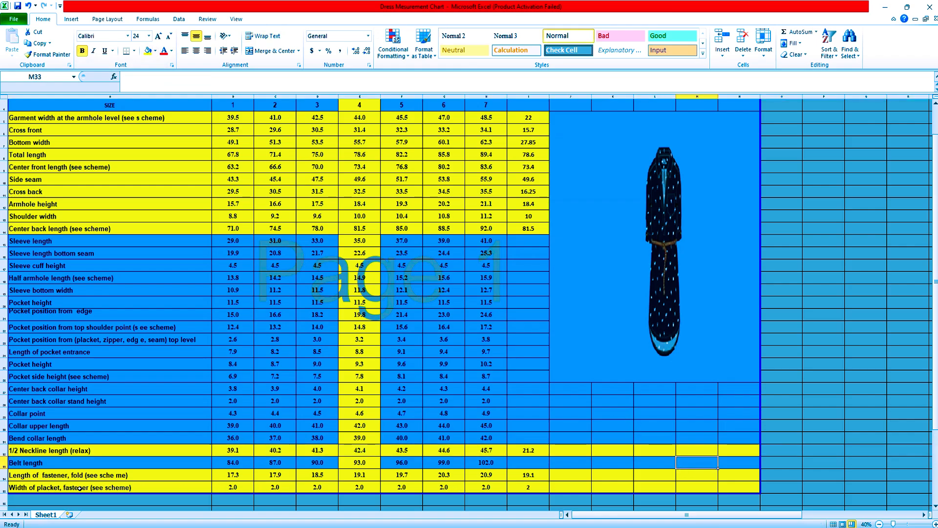
- Save the dress measurement workbook and close it to return to Modaris
click(44, 464)
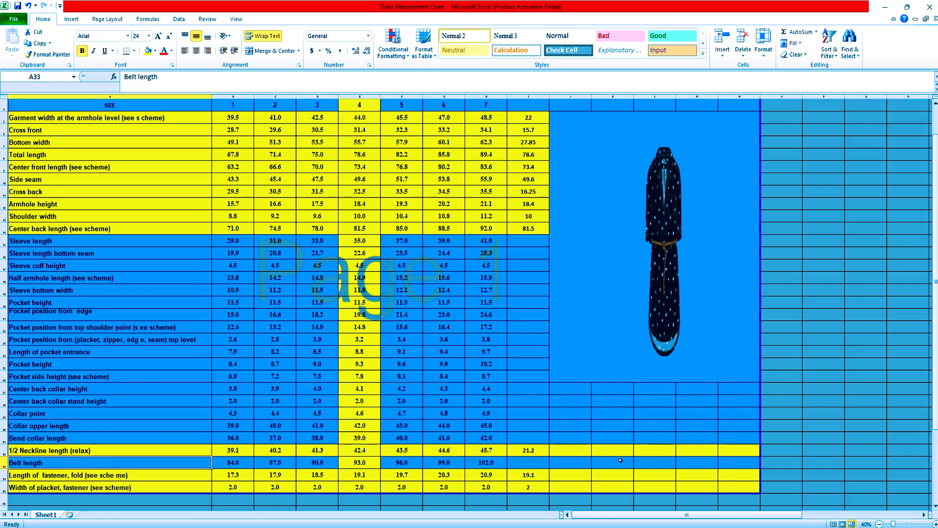
click(17, 7)
click(930, 7)
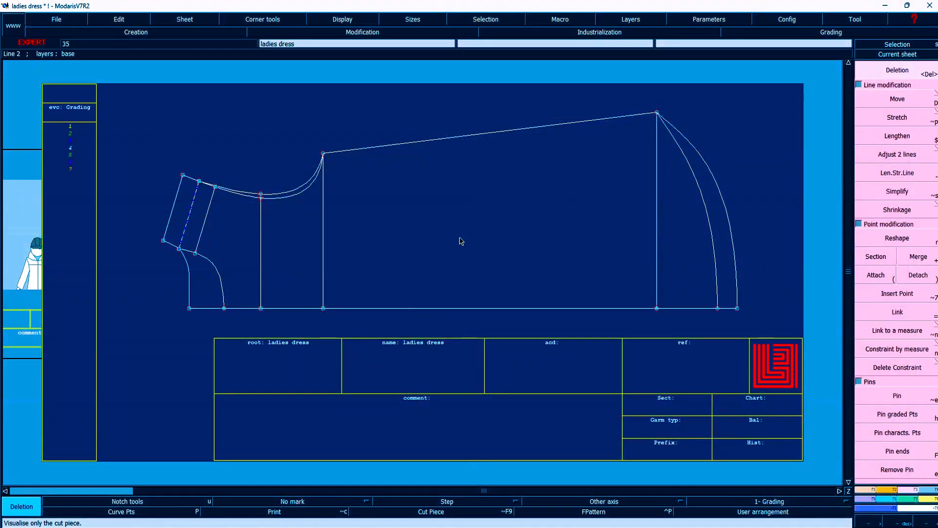
- Save the ladies dress model over the existing file ladies dress.mdl
key(ctrl+s)
click(423, 328)
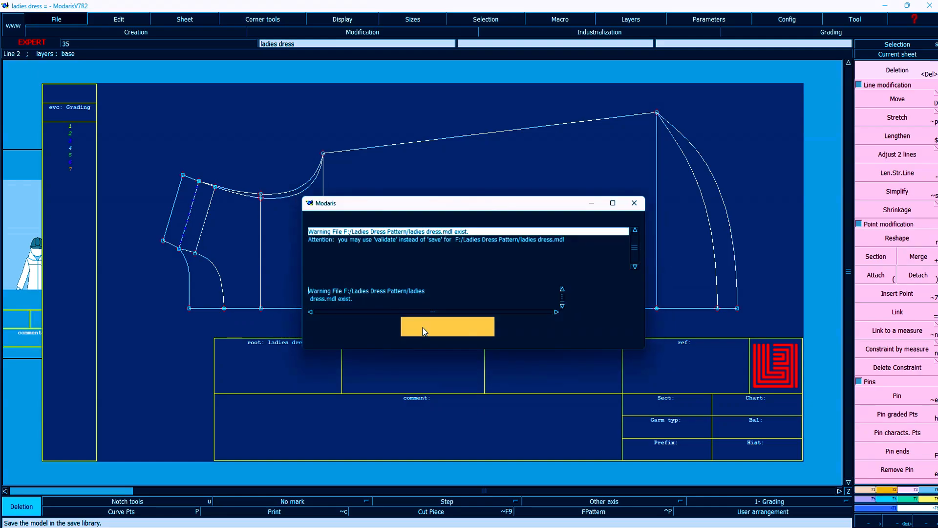
click(423, 328)
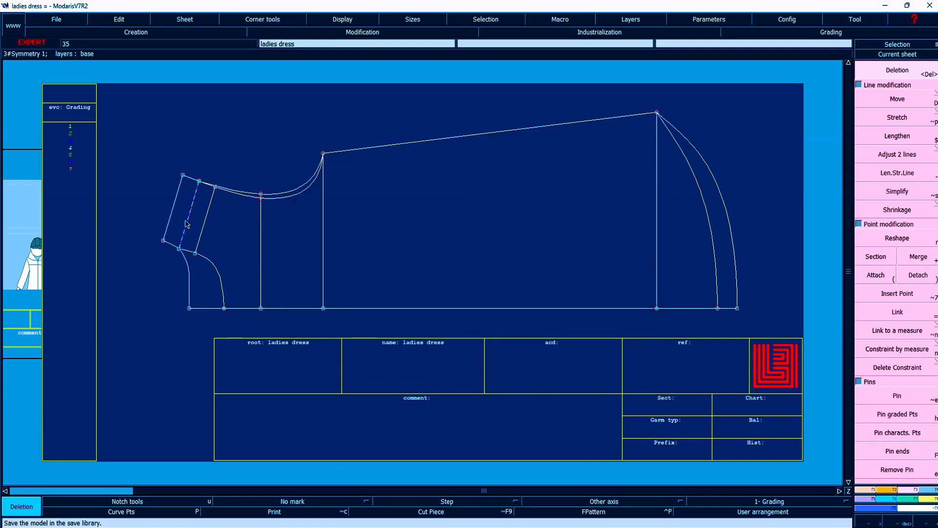
- Delete the dashed symmetry axis on the middle shoulder line and save the model again
click(187, 225)
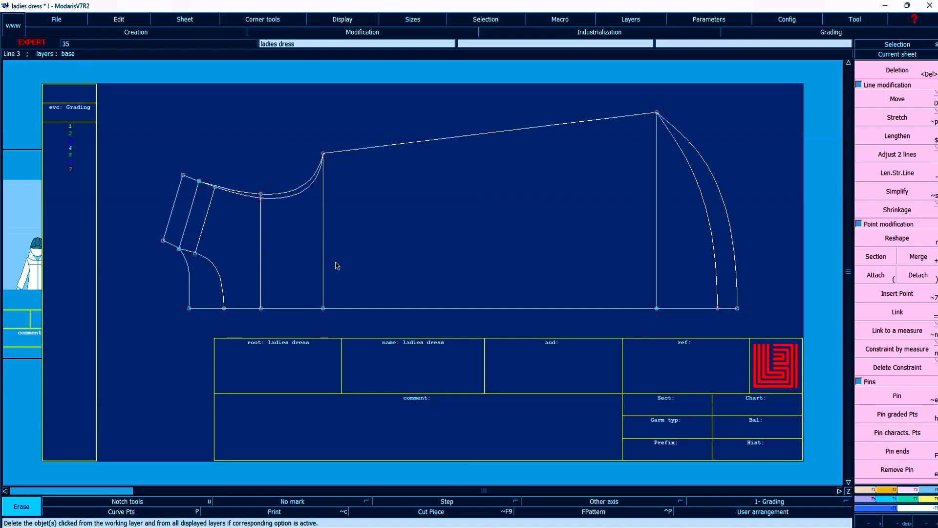
key(ctrl+s)
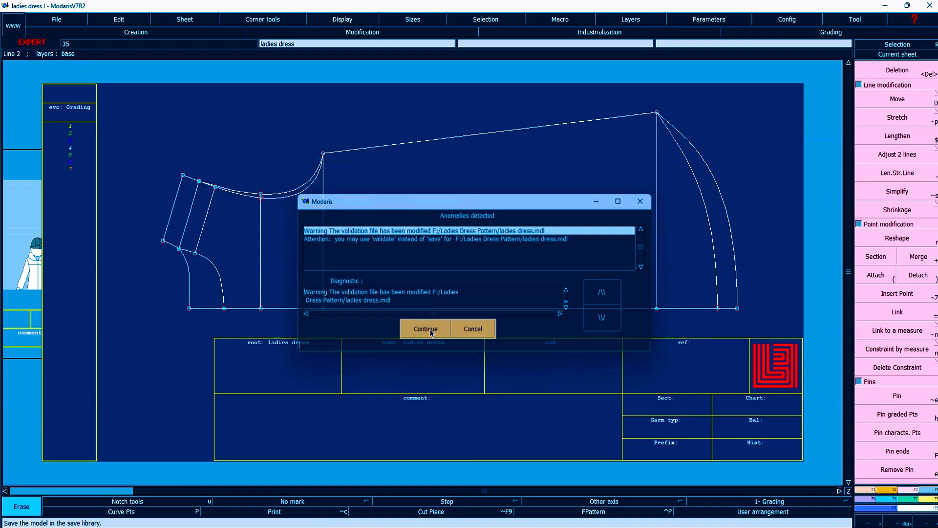